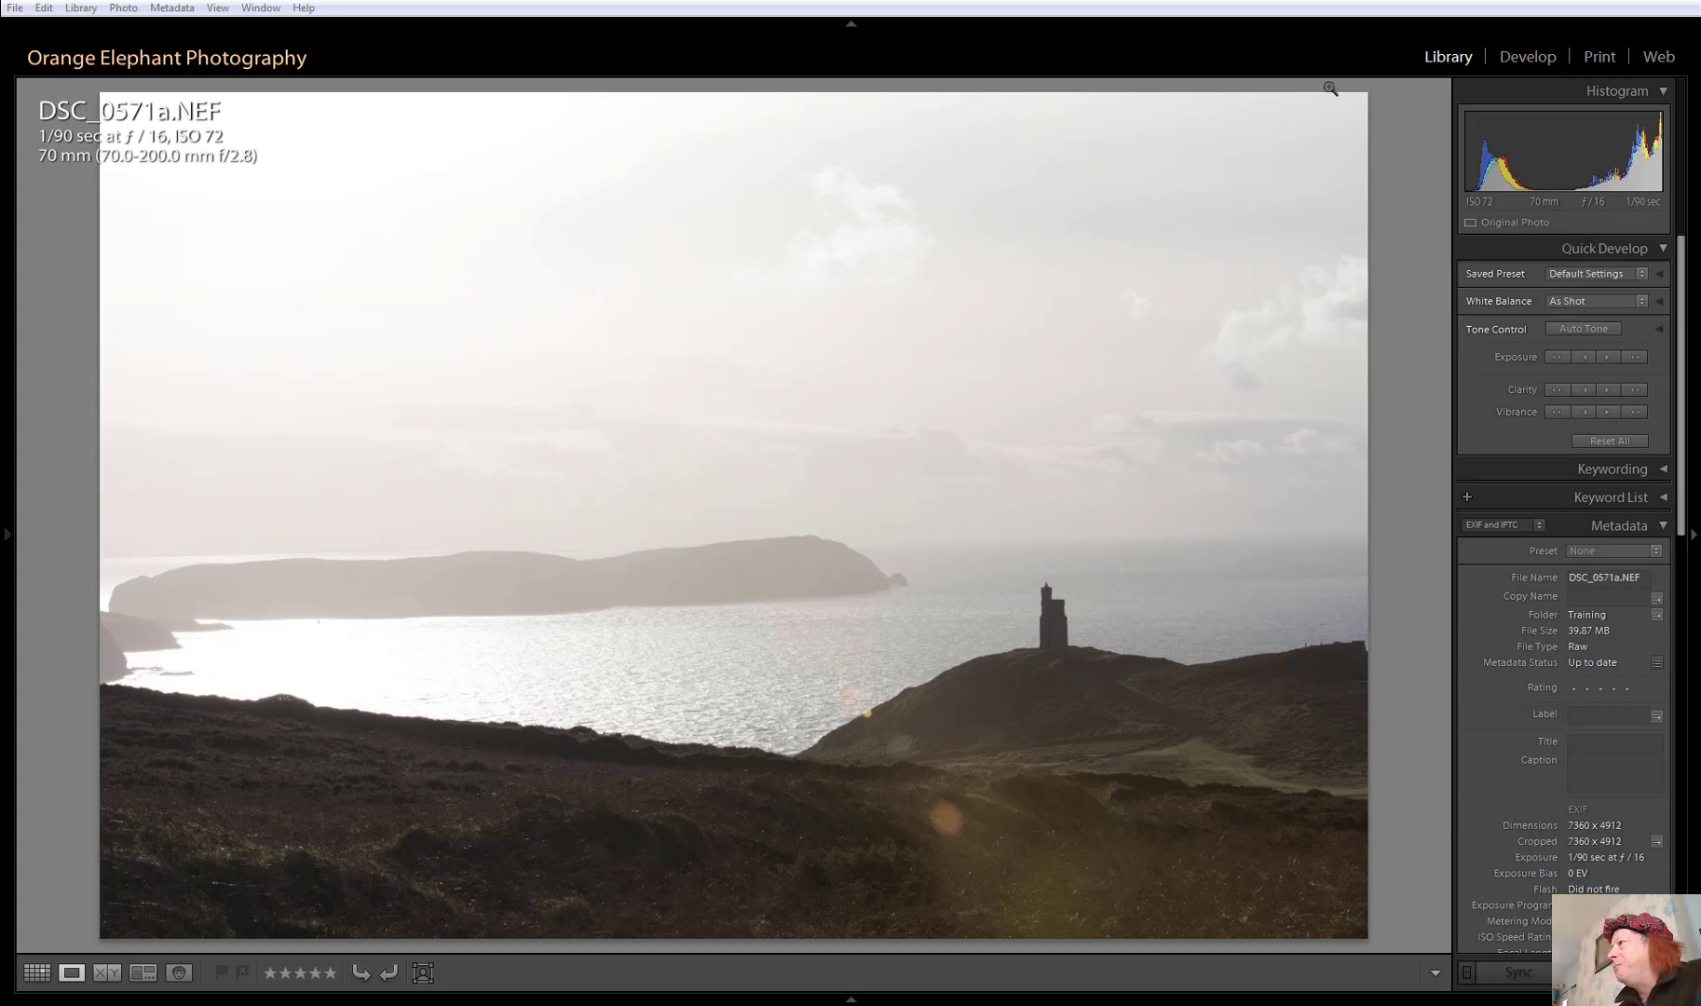
In the Develop module, straighten the photo along the sea horizon by 1.70 and crop away the lower strip of dark foreground
click(1524, 58)
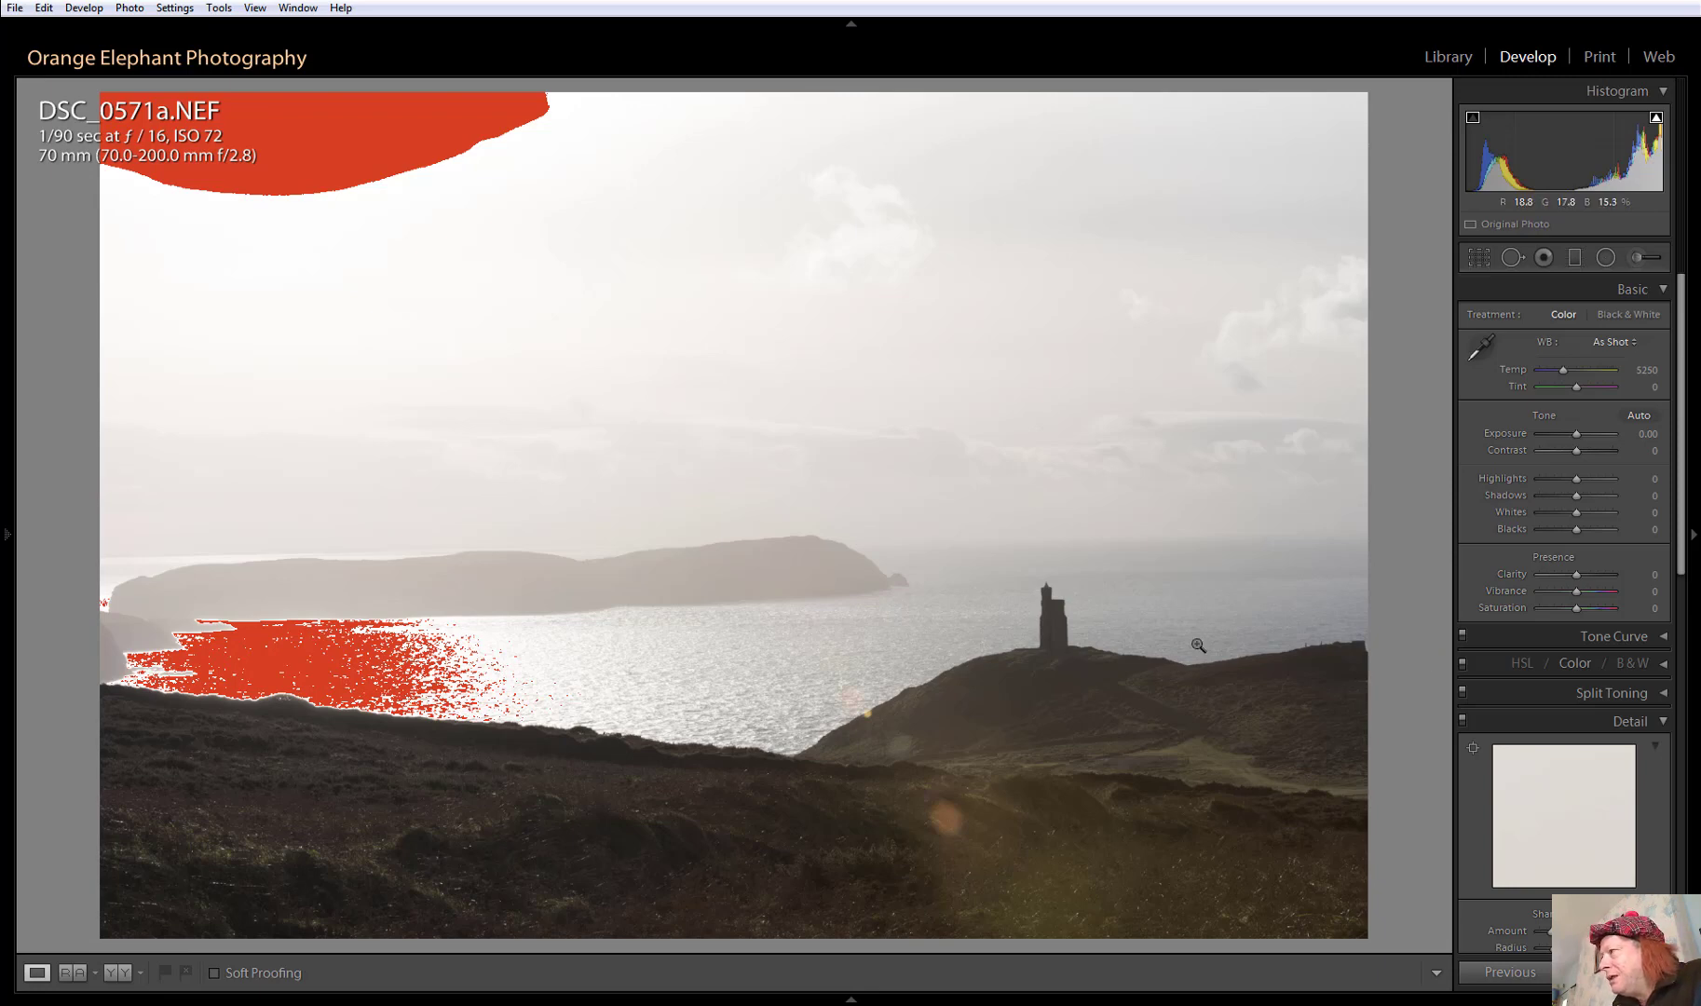
click(1477, 258)
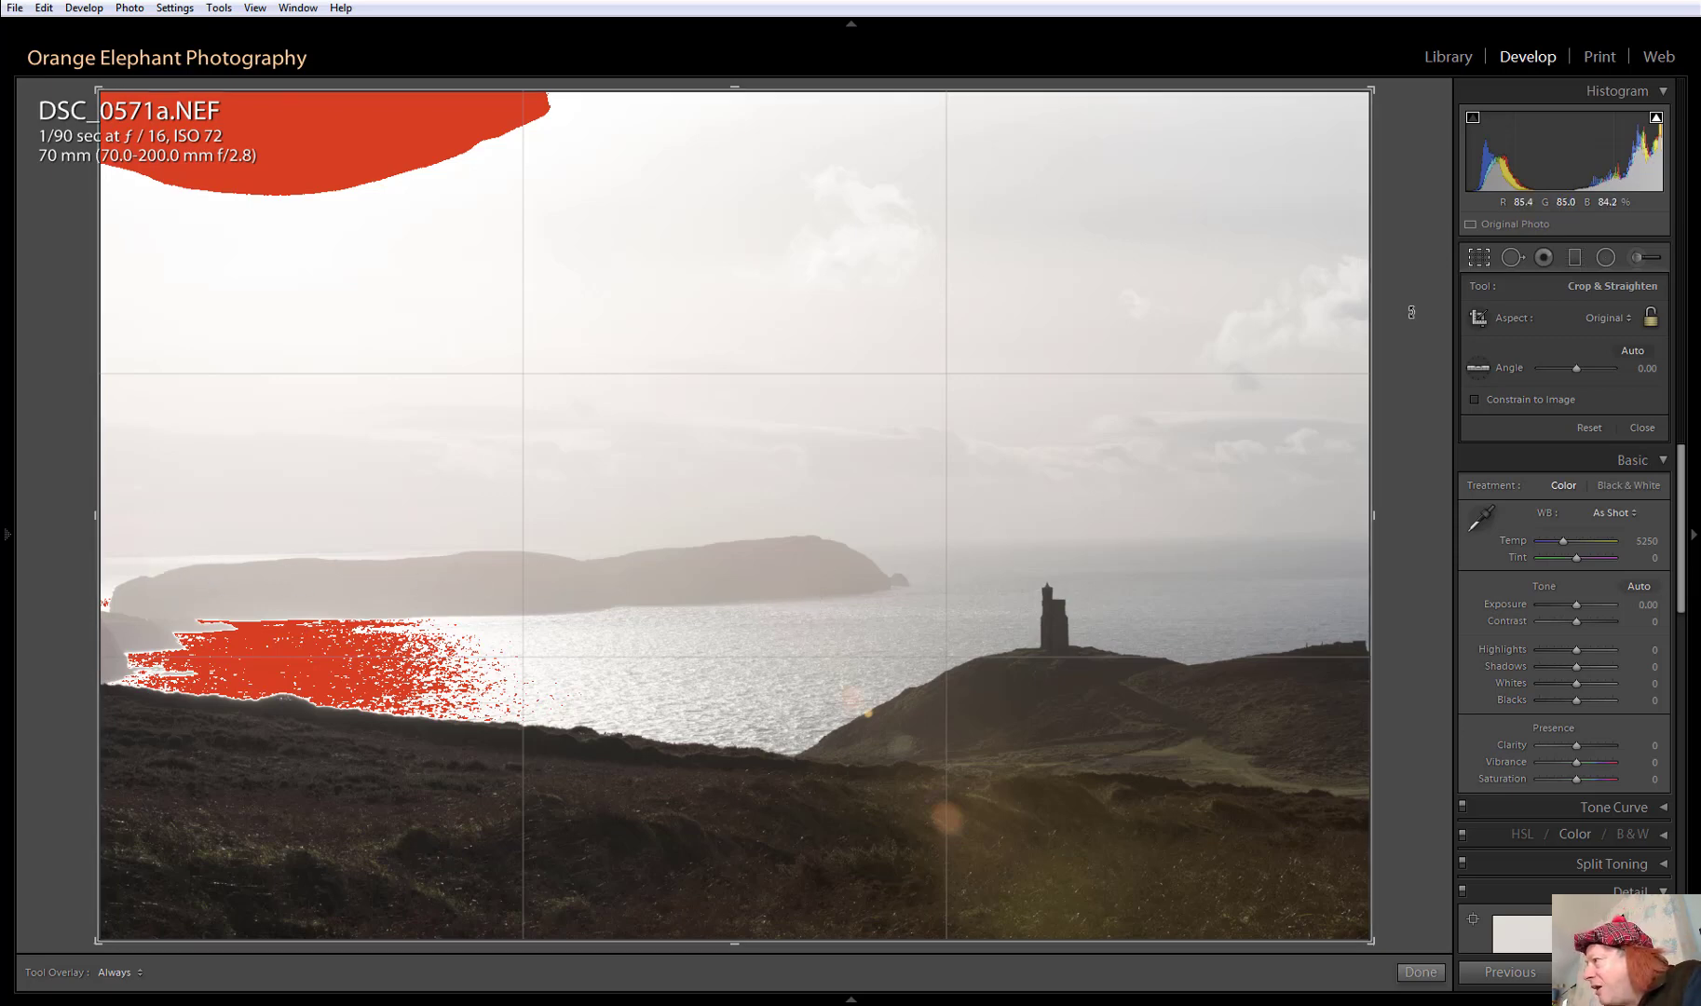
click(1481, 367)
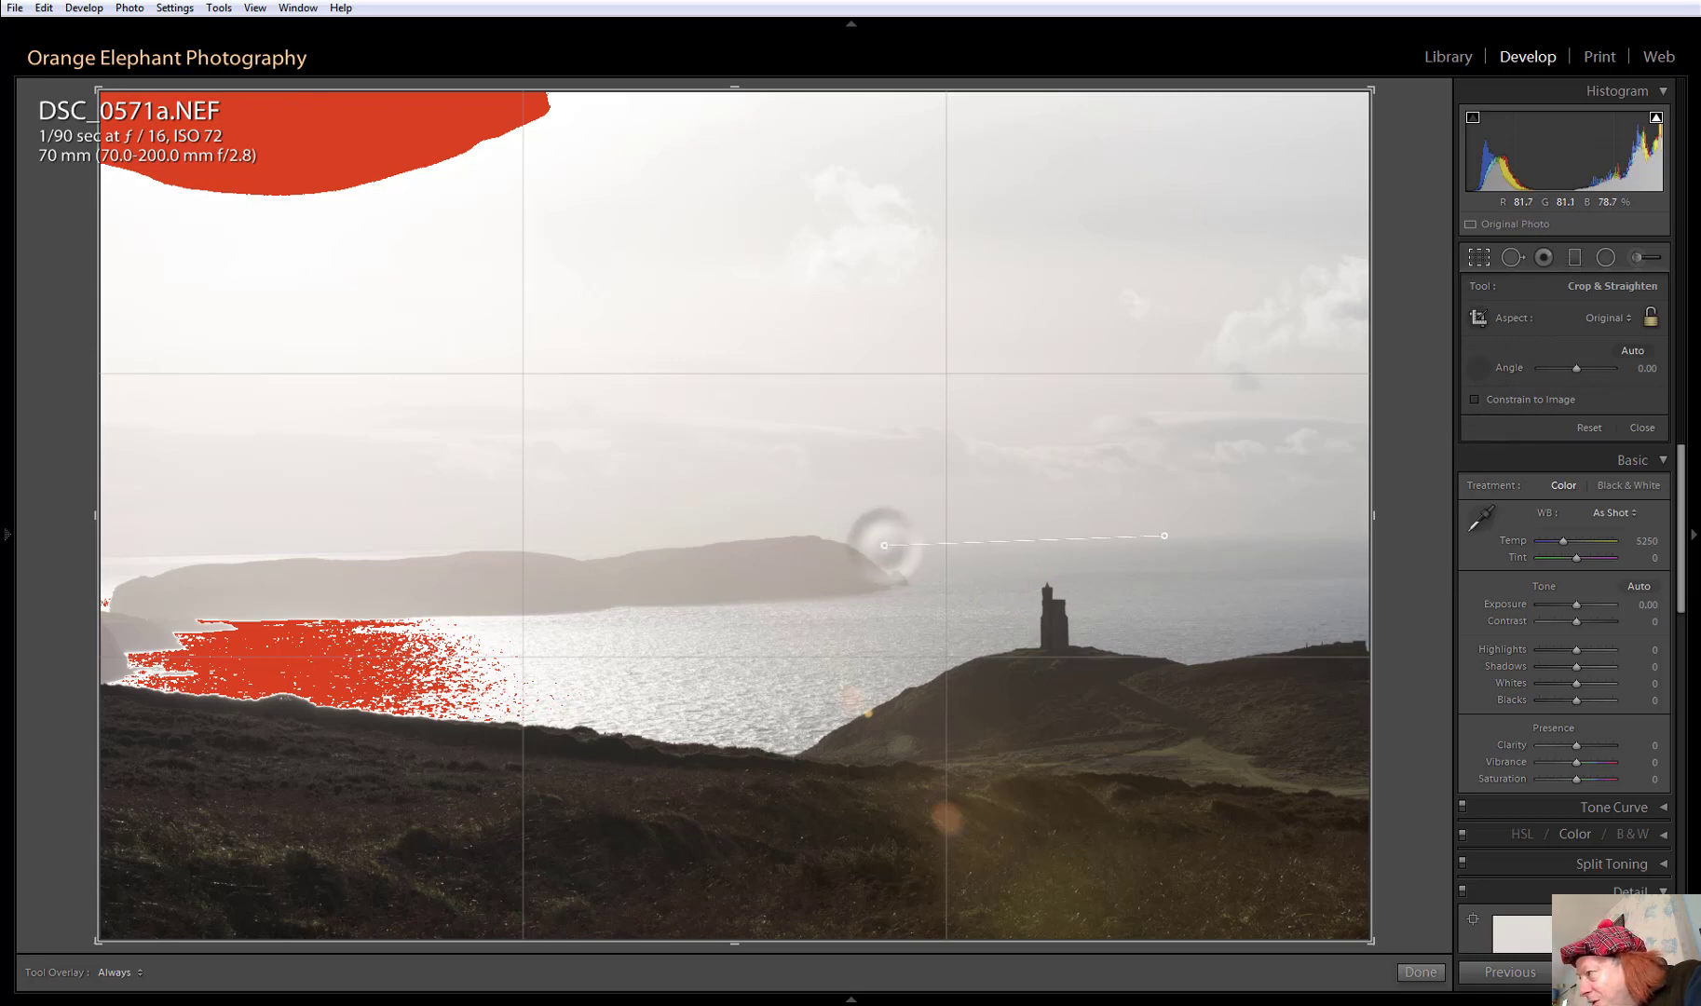
drag(884, 545, 1362, 531)
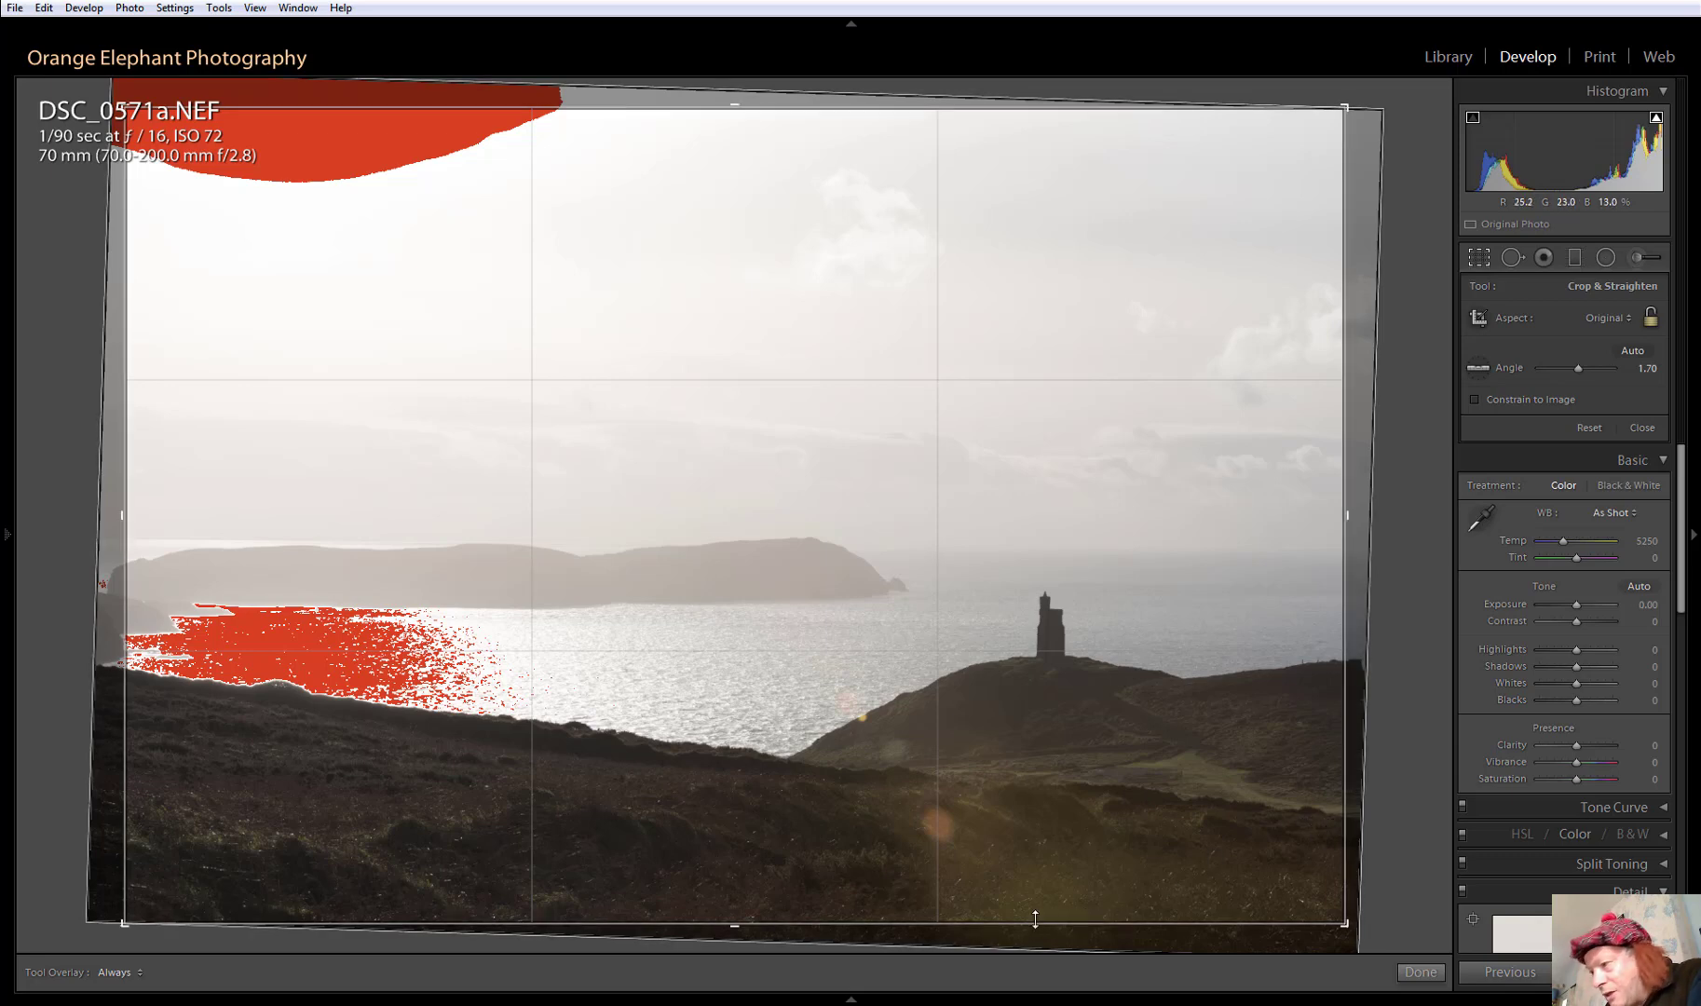
drag(963, 920, 968, 864)
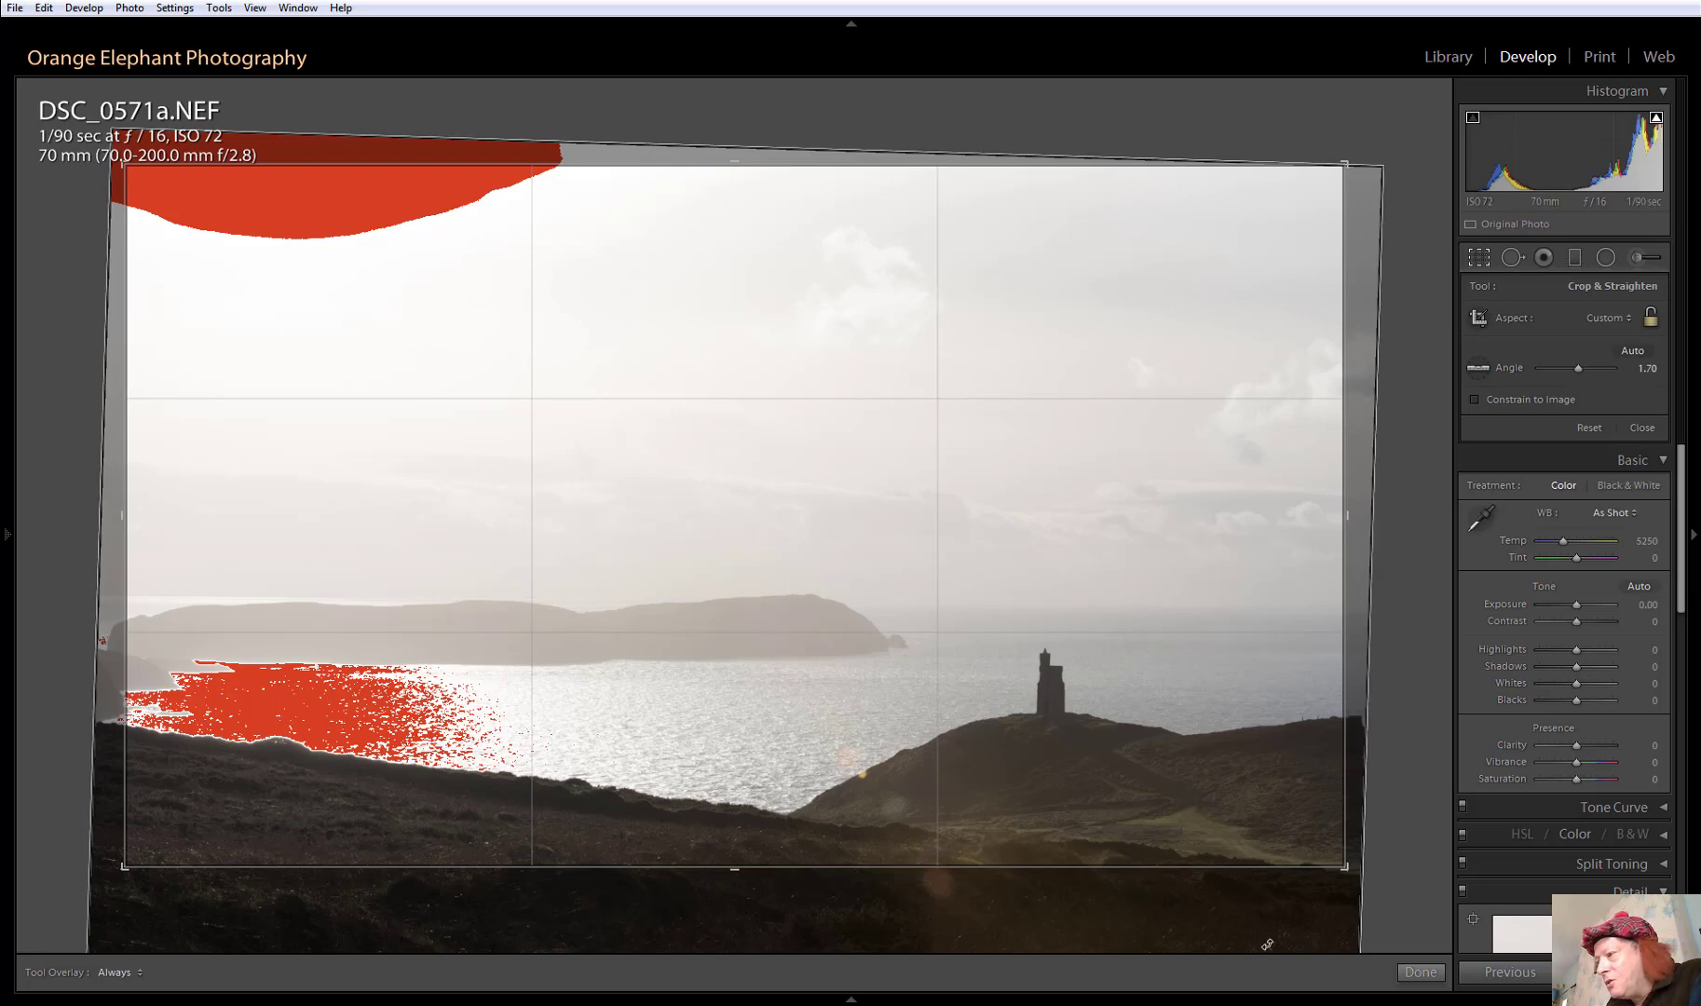
click(1417, 972)
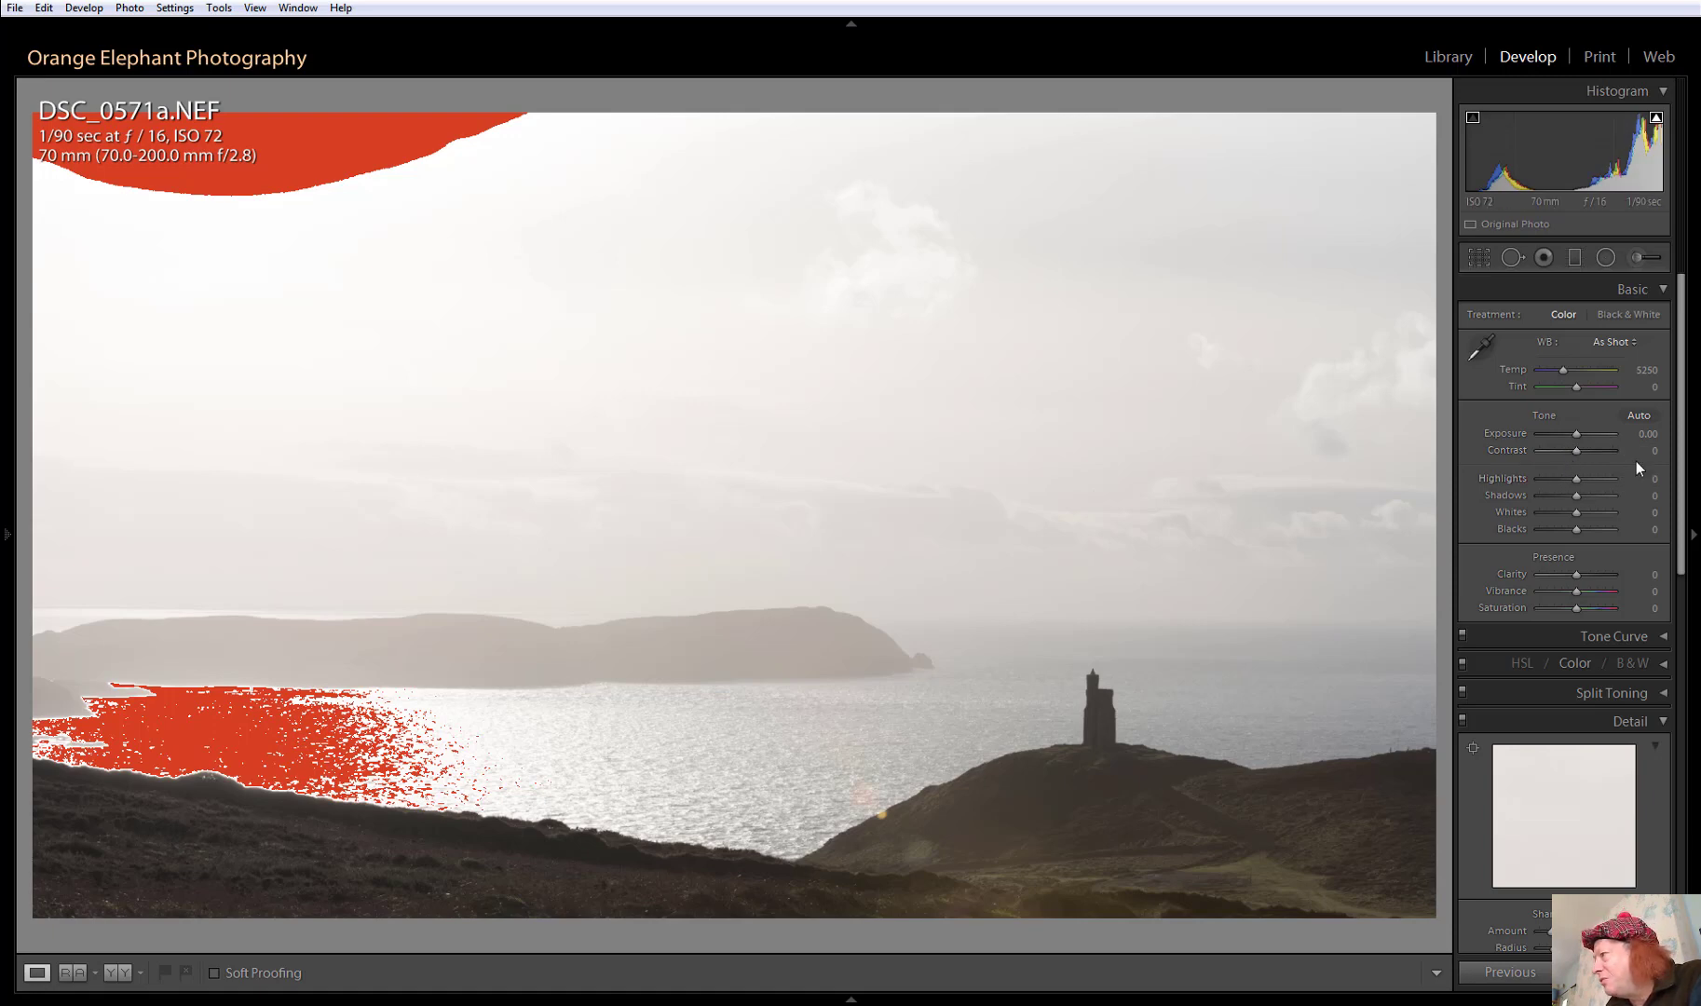
Set the photo's Highlights to −56, Clarity to +31, Vibrance to +34 and Saturation to +8, and add a slight Dehaze
drag(1640, 482, 1599, 486)
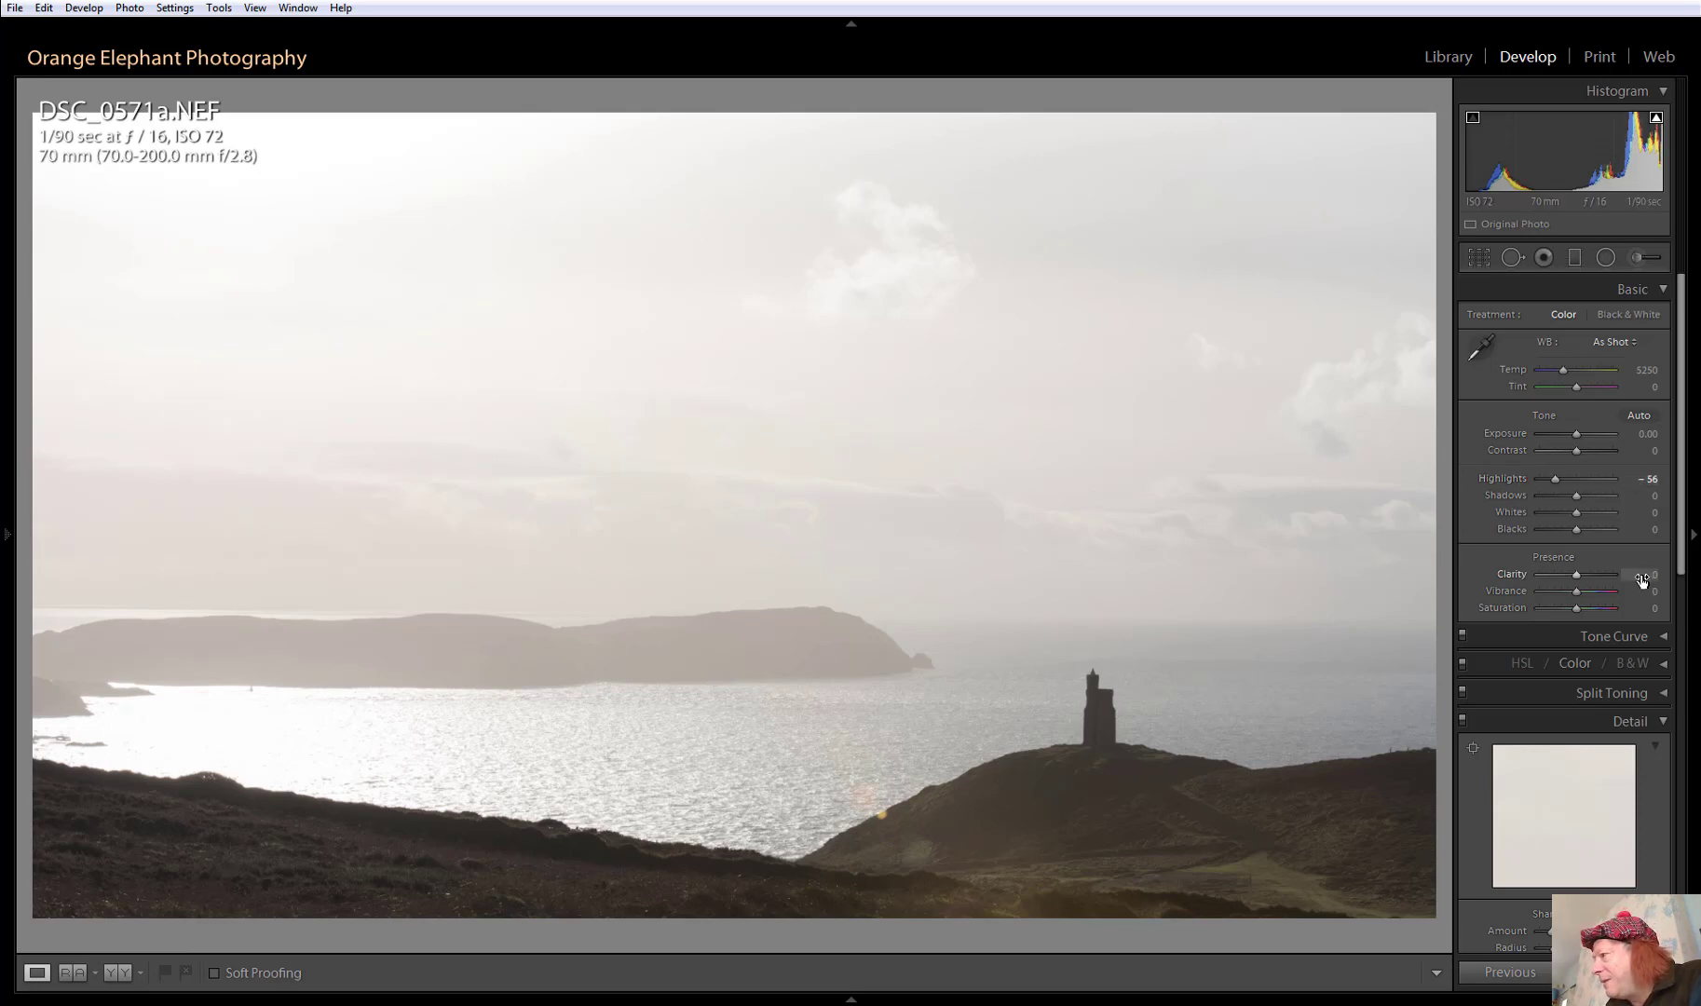
drag(1628, 580, 1657, 580)
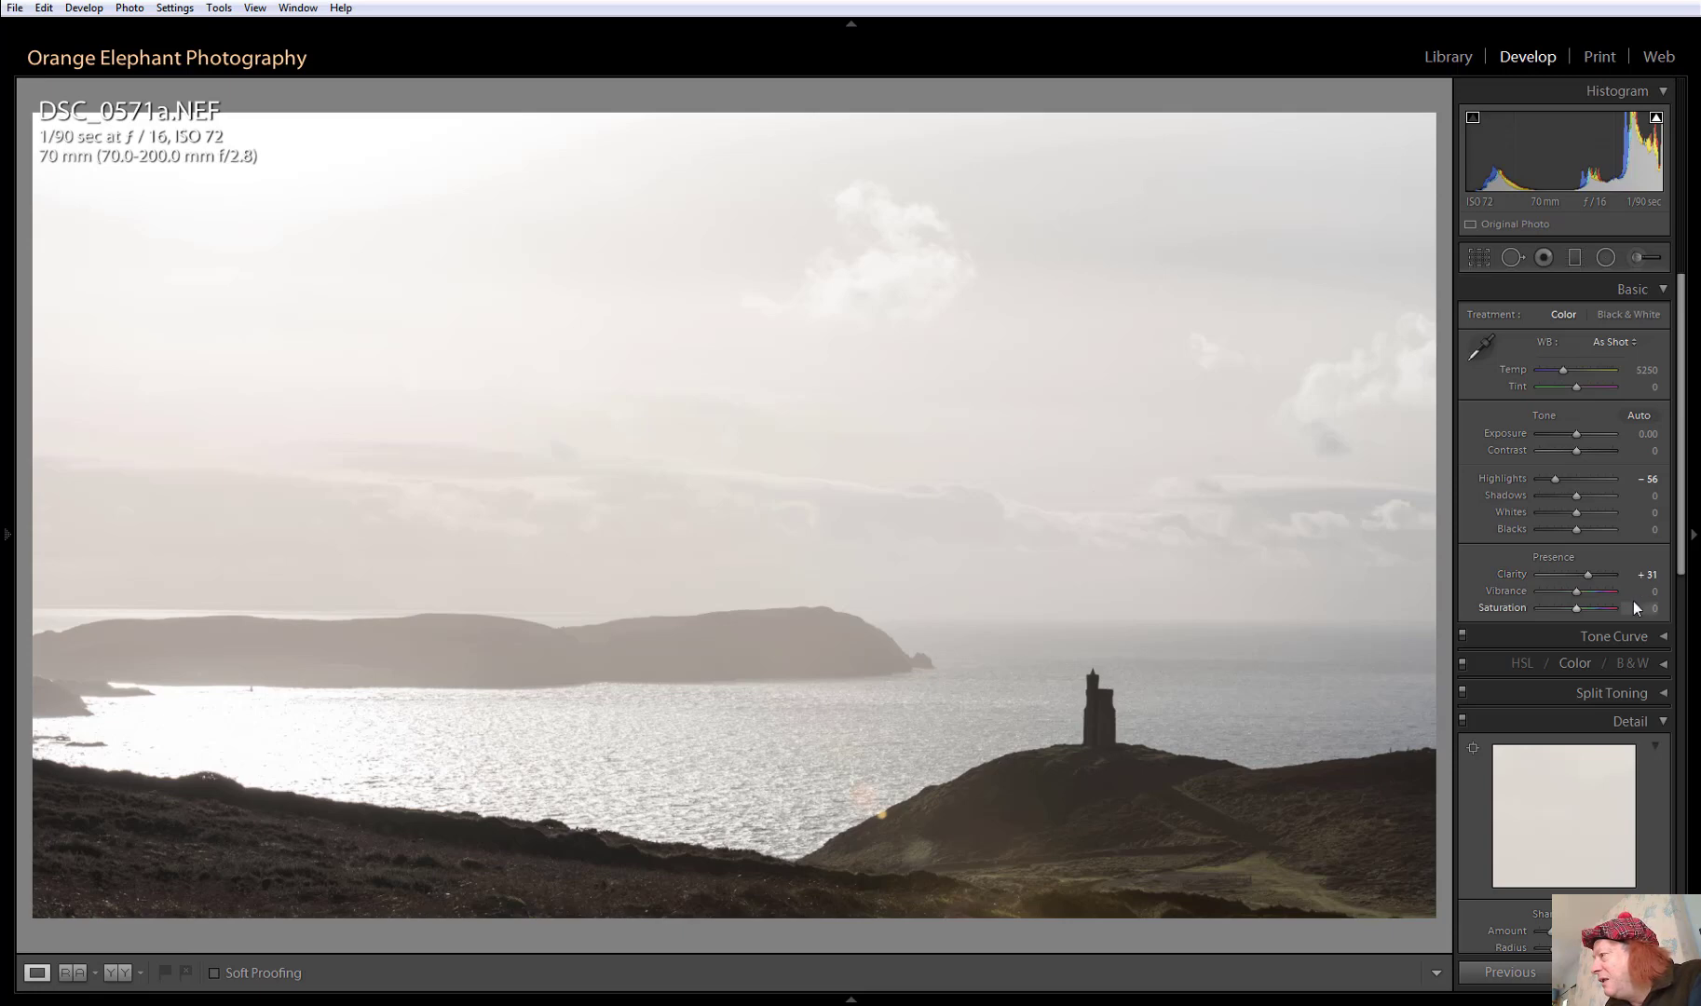
drag(1625, 596, 1641, 591)
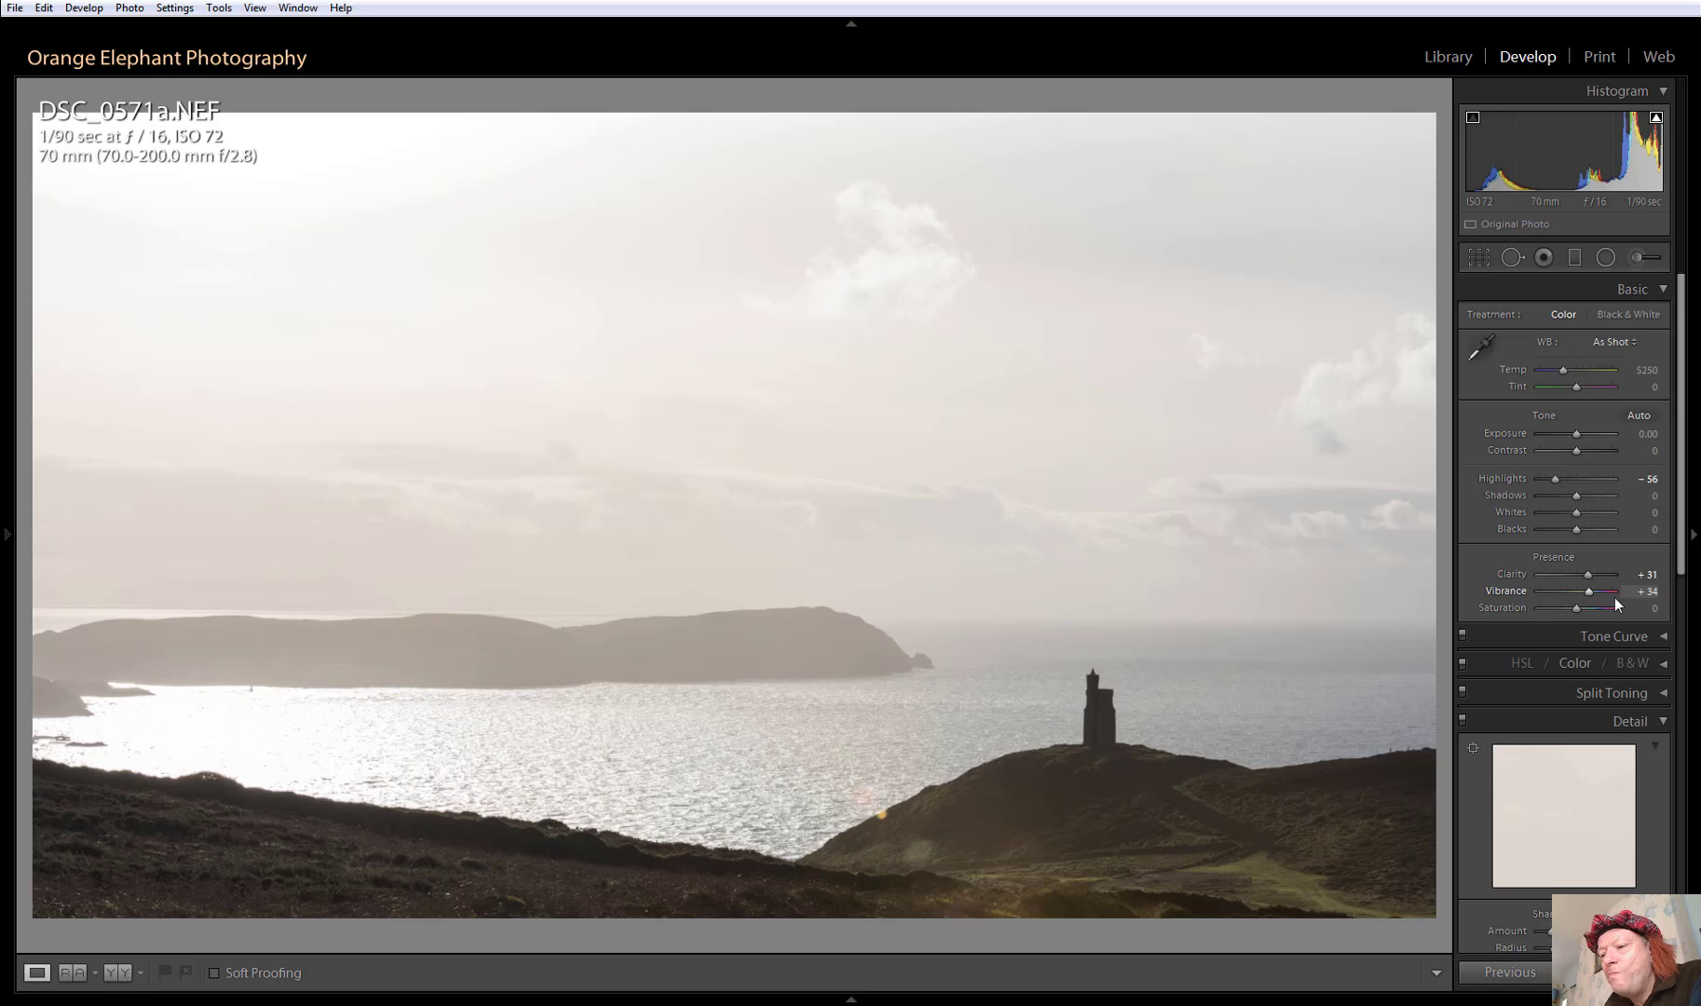
drag(1615, 608, 1624, 606)
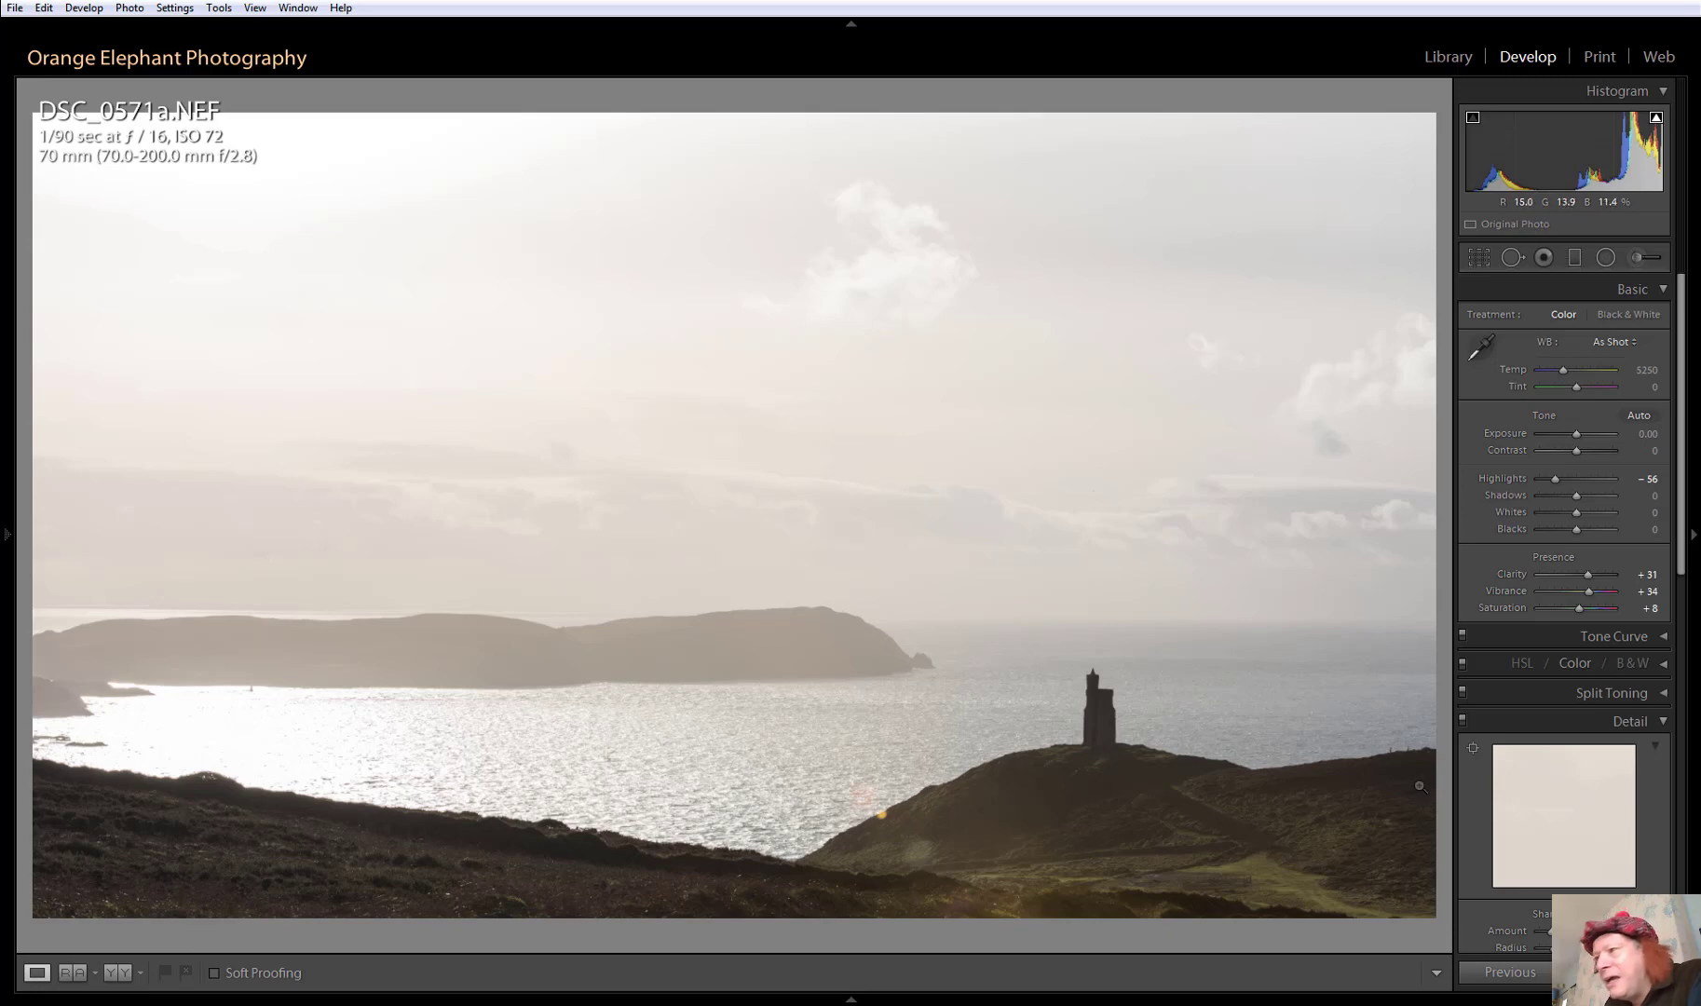
scroll(1638, 755, down, 10)
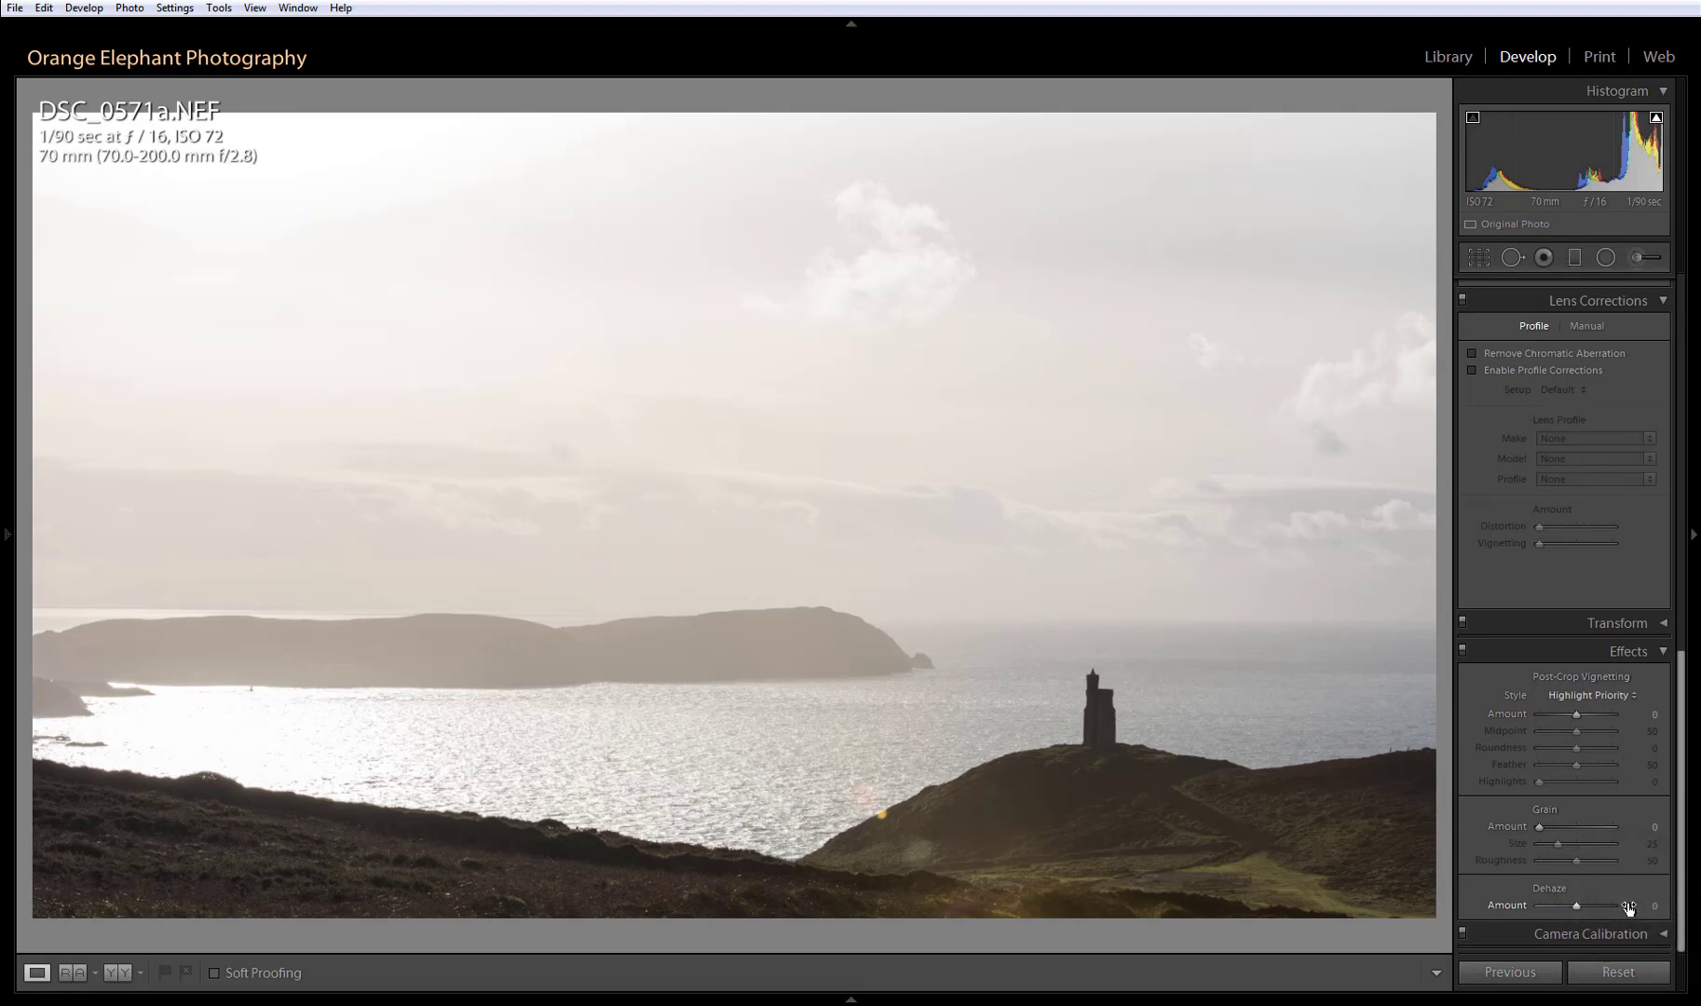
drag(1576, 906, 1586, 906)
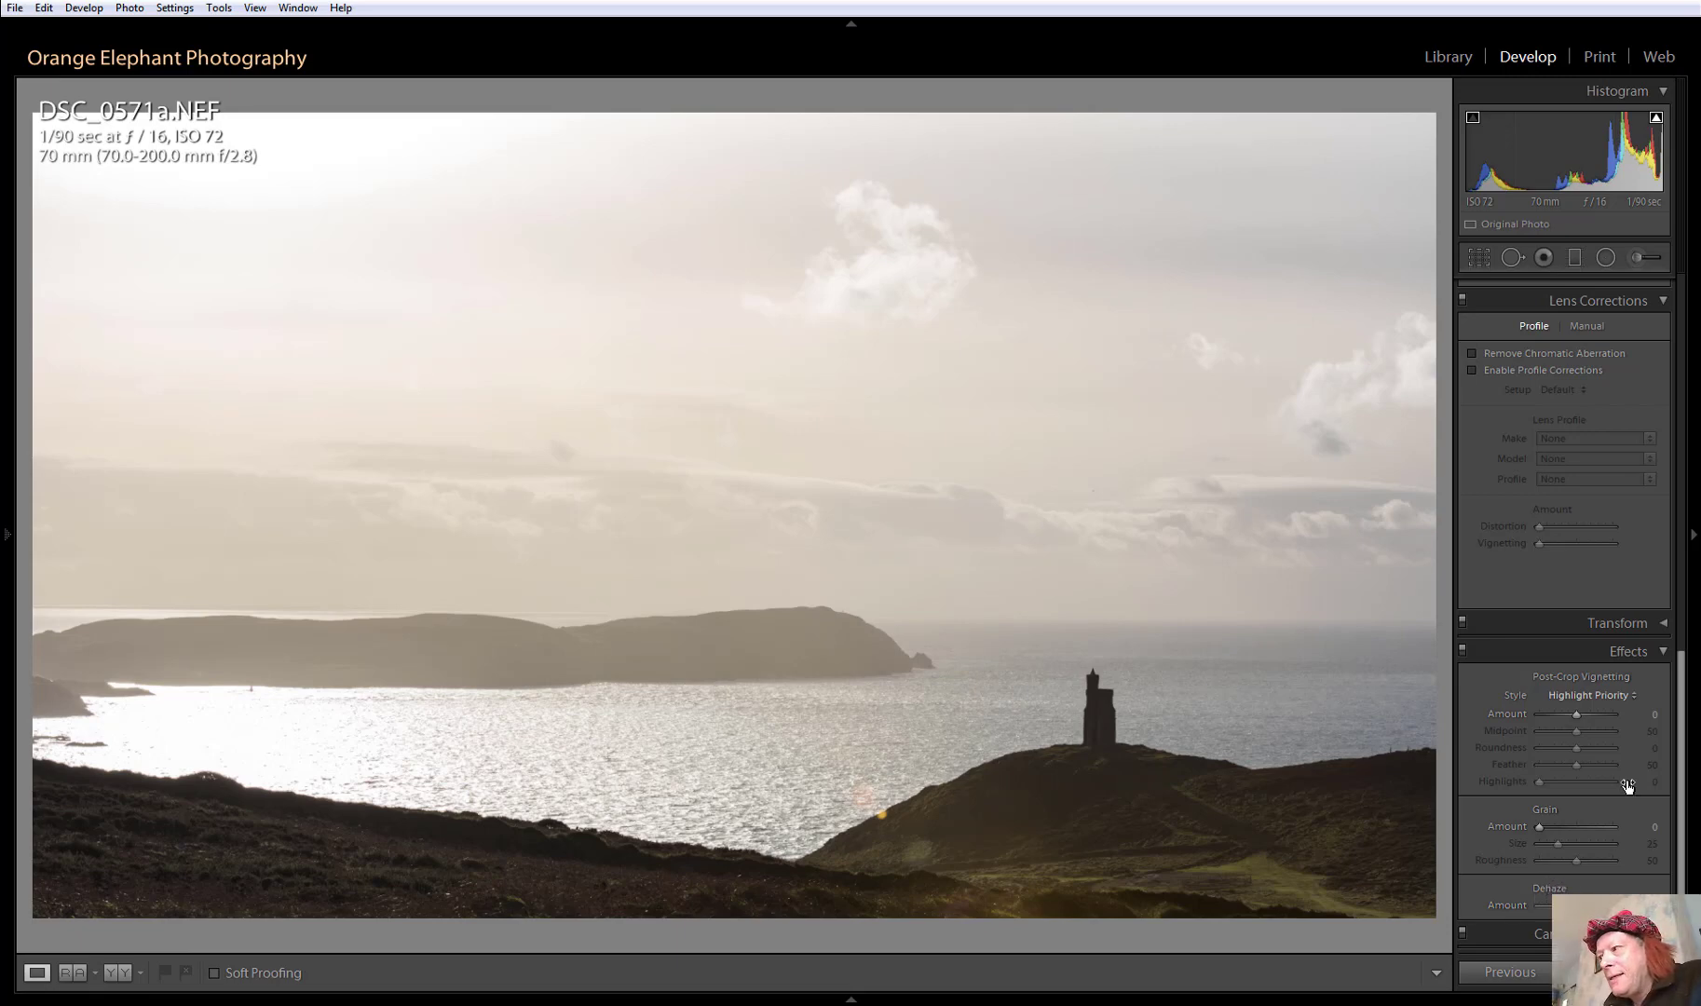
Try the lens profile corrections on the photo, comparing the image with and without them
scroll(1481, 559, up, 3)
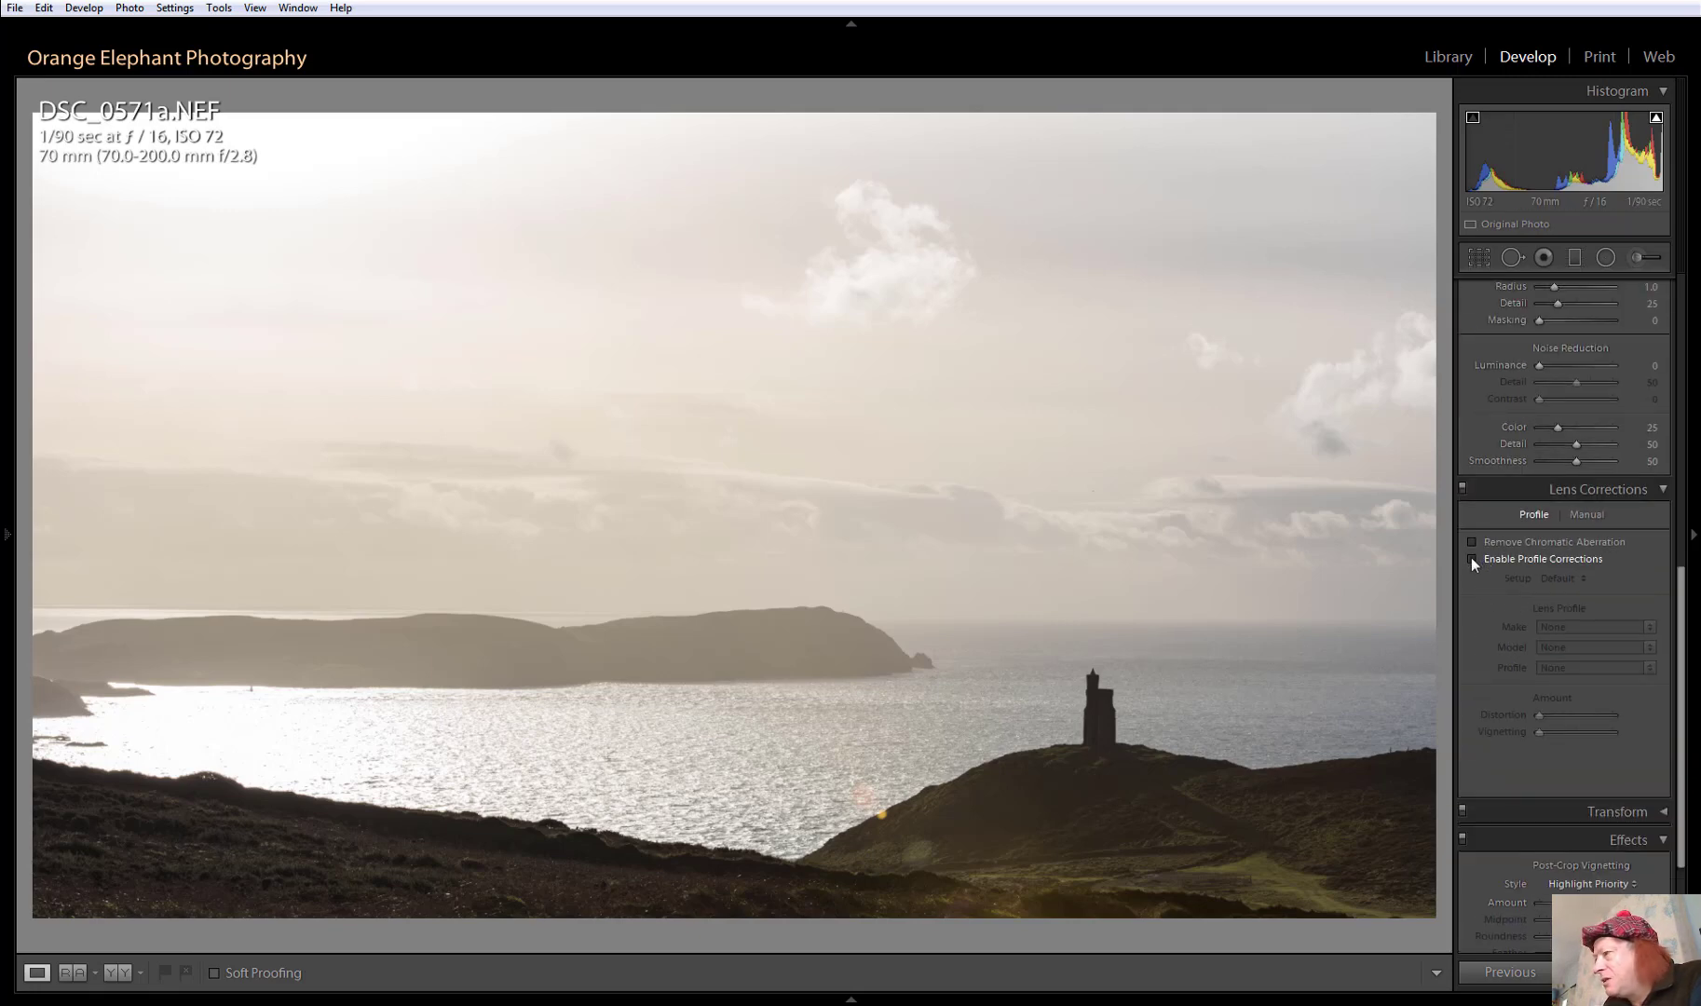
click(1472, 559)
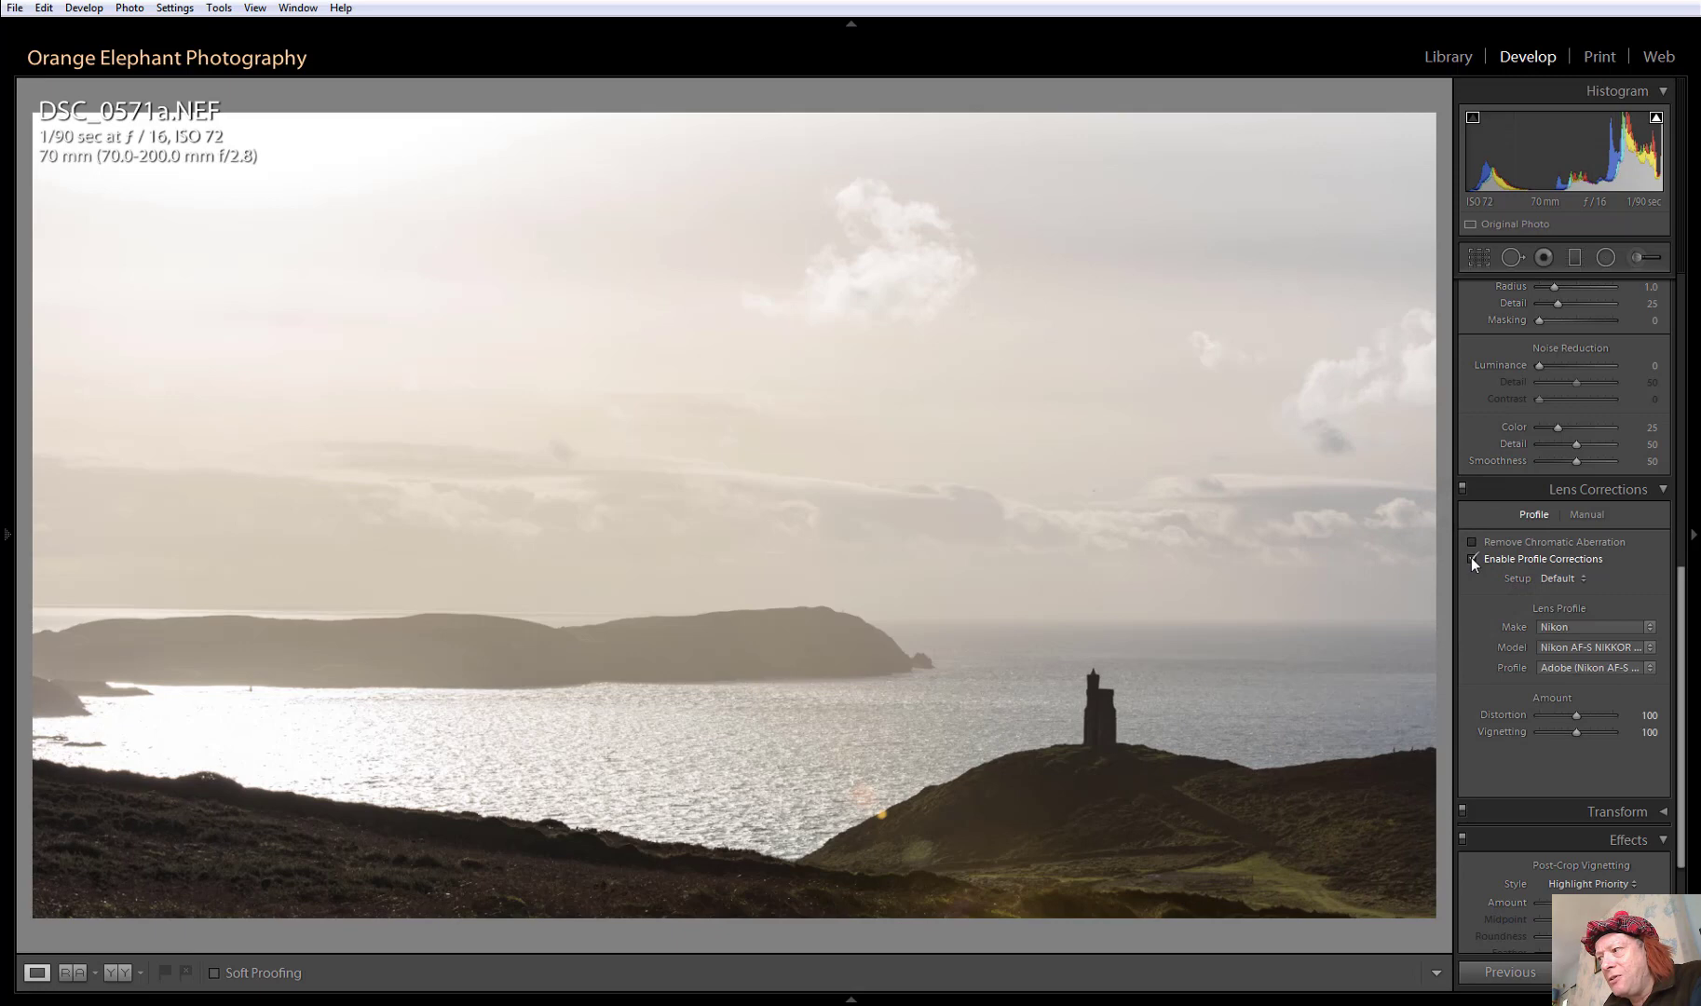
click(1471, 558)
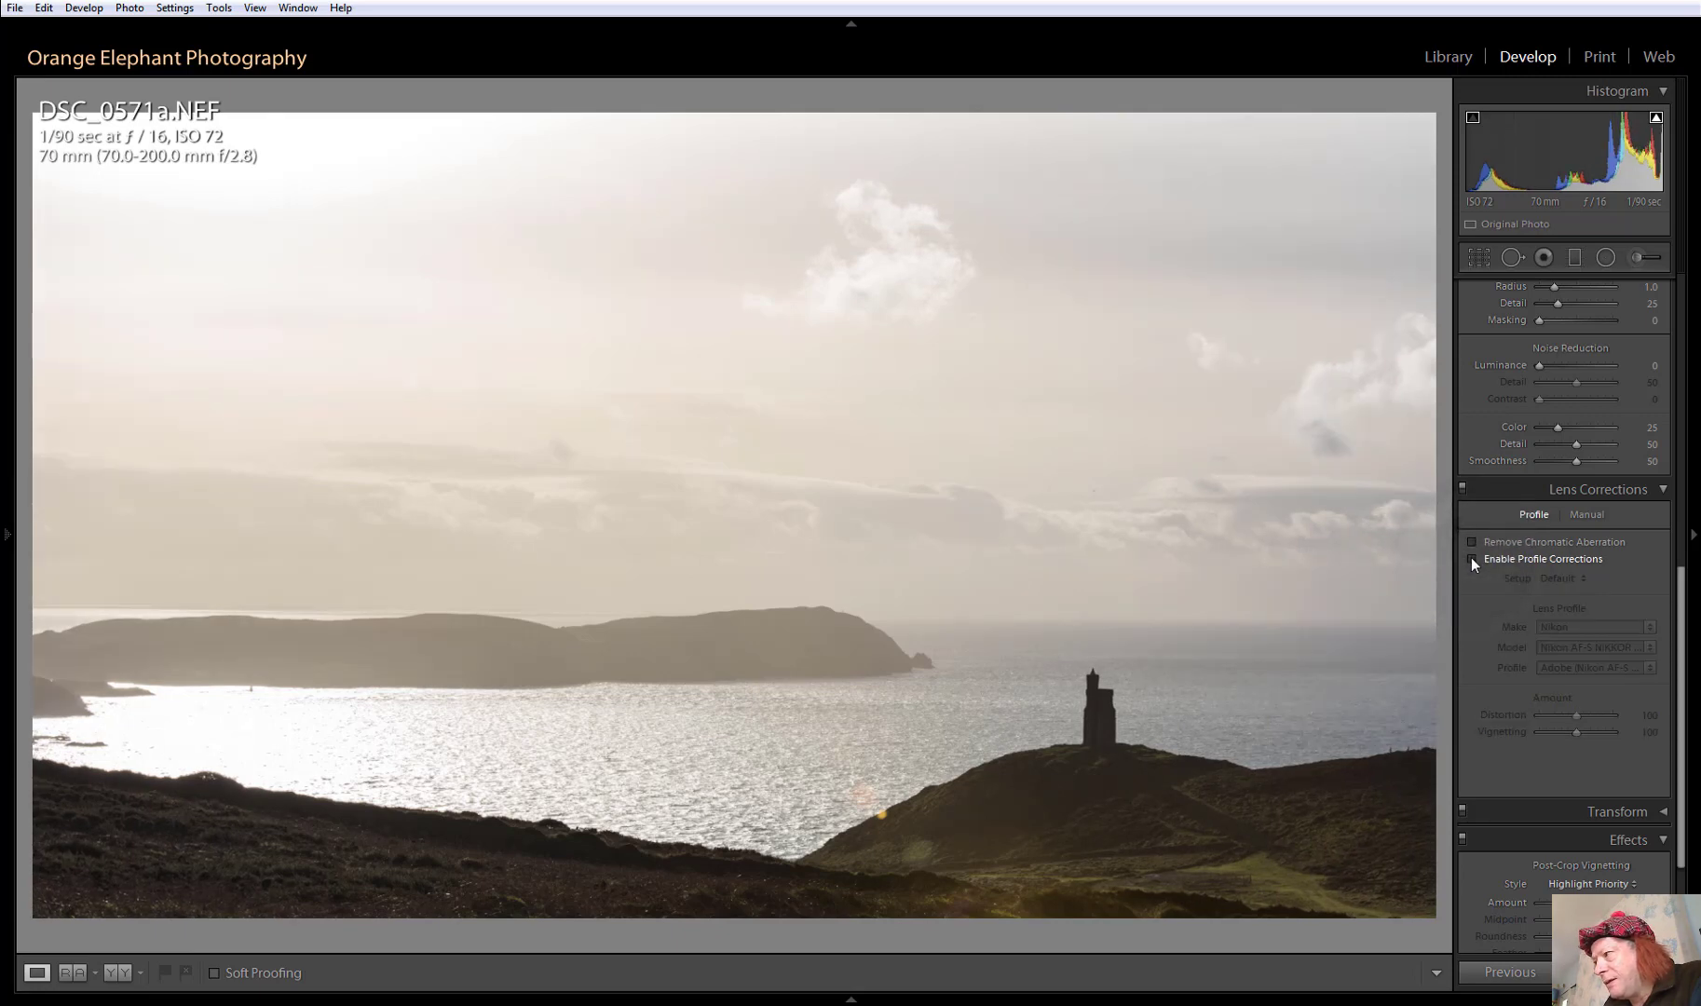
click(1471, 558)
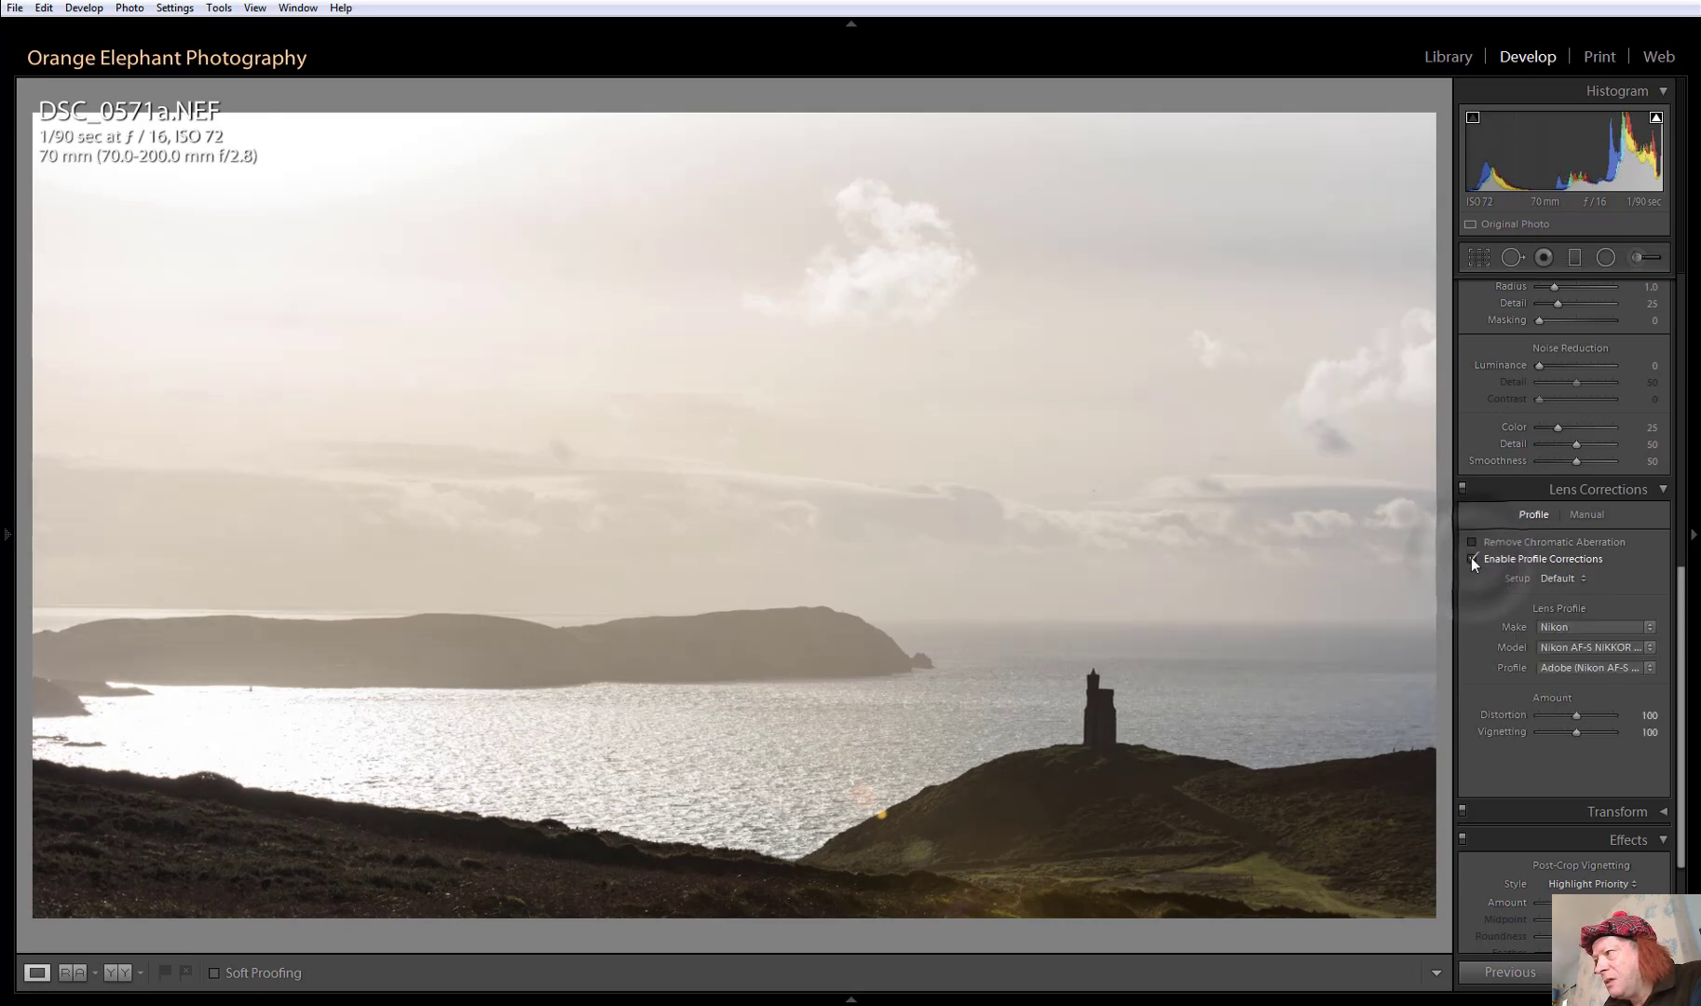
click(1471, 558)
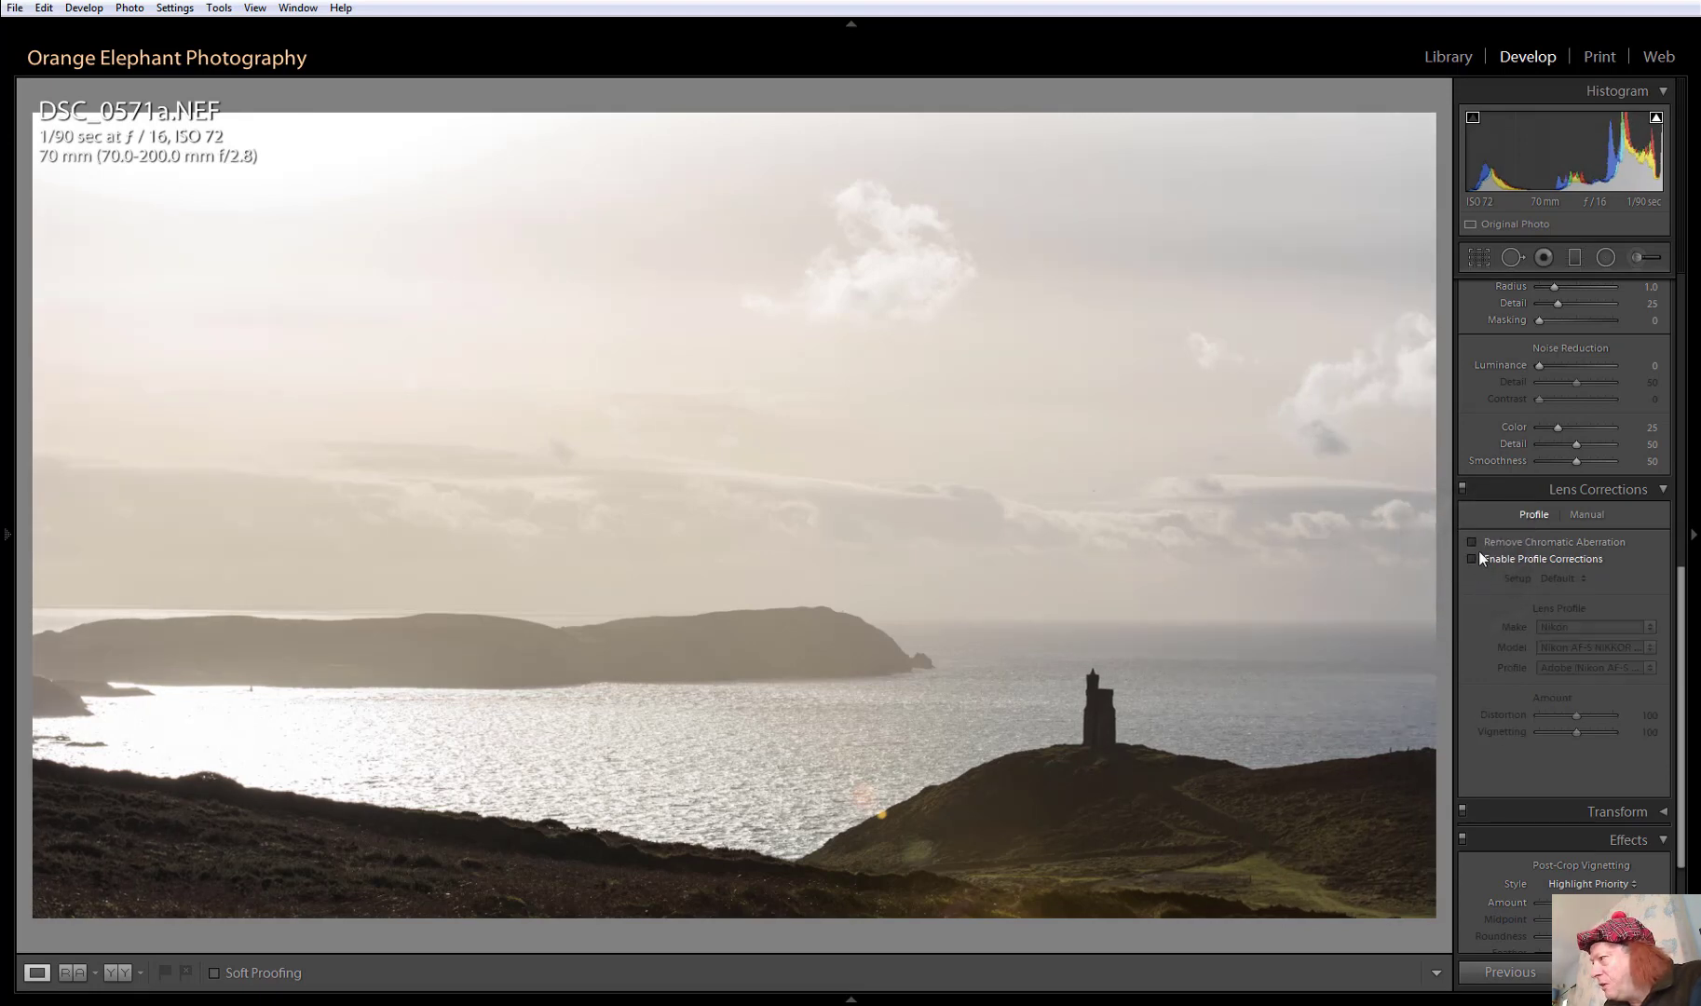
Inspect the tower up close, remove the photo's chromatic aberration, and return to the full view
click(1105, 693)
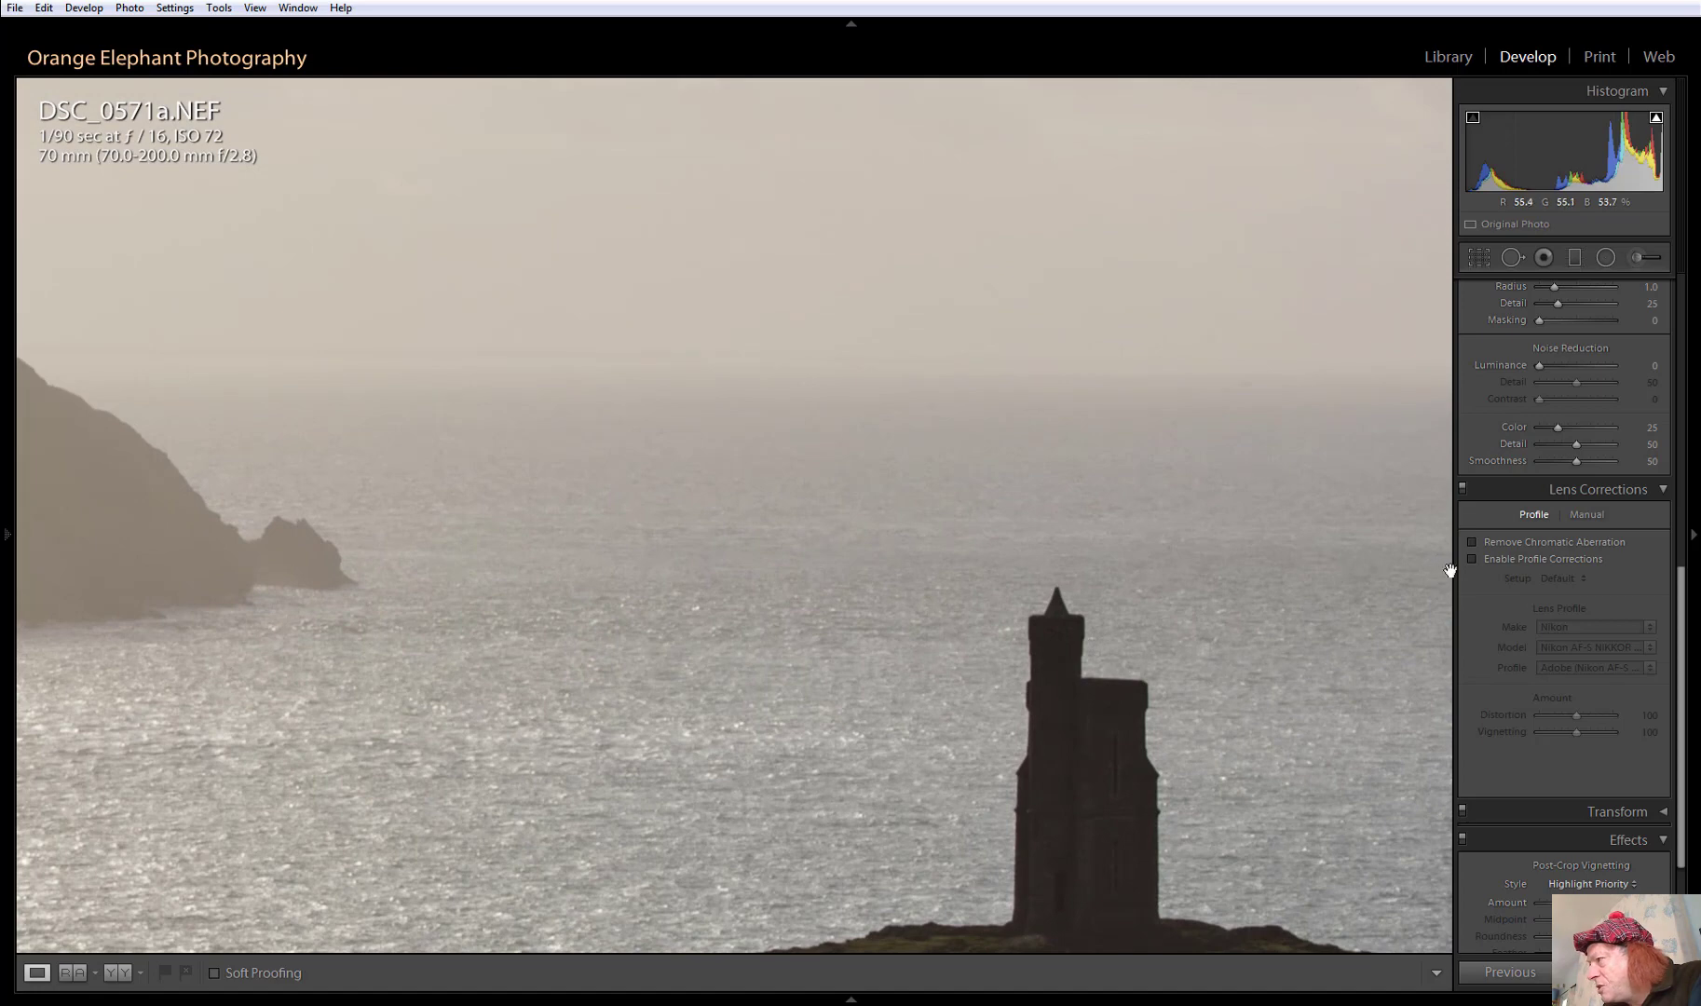
click(1472, 542)
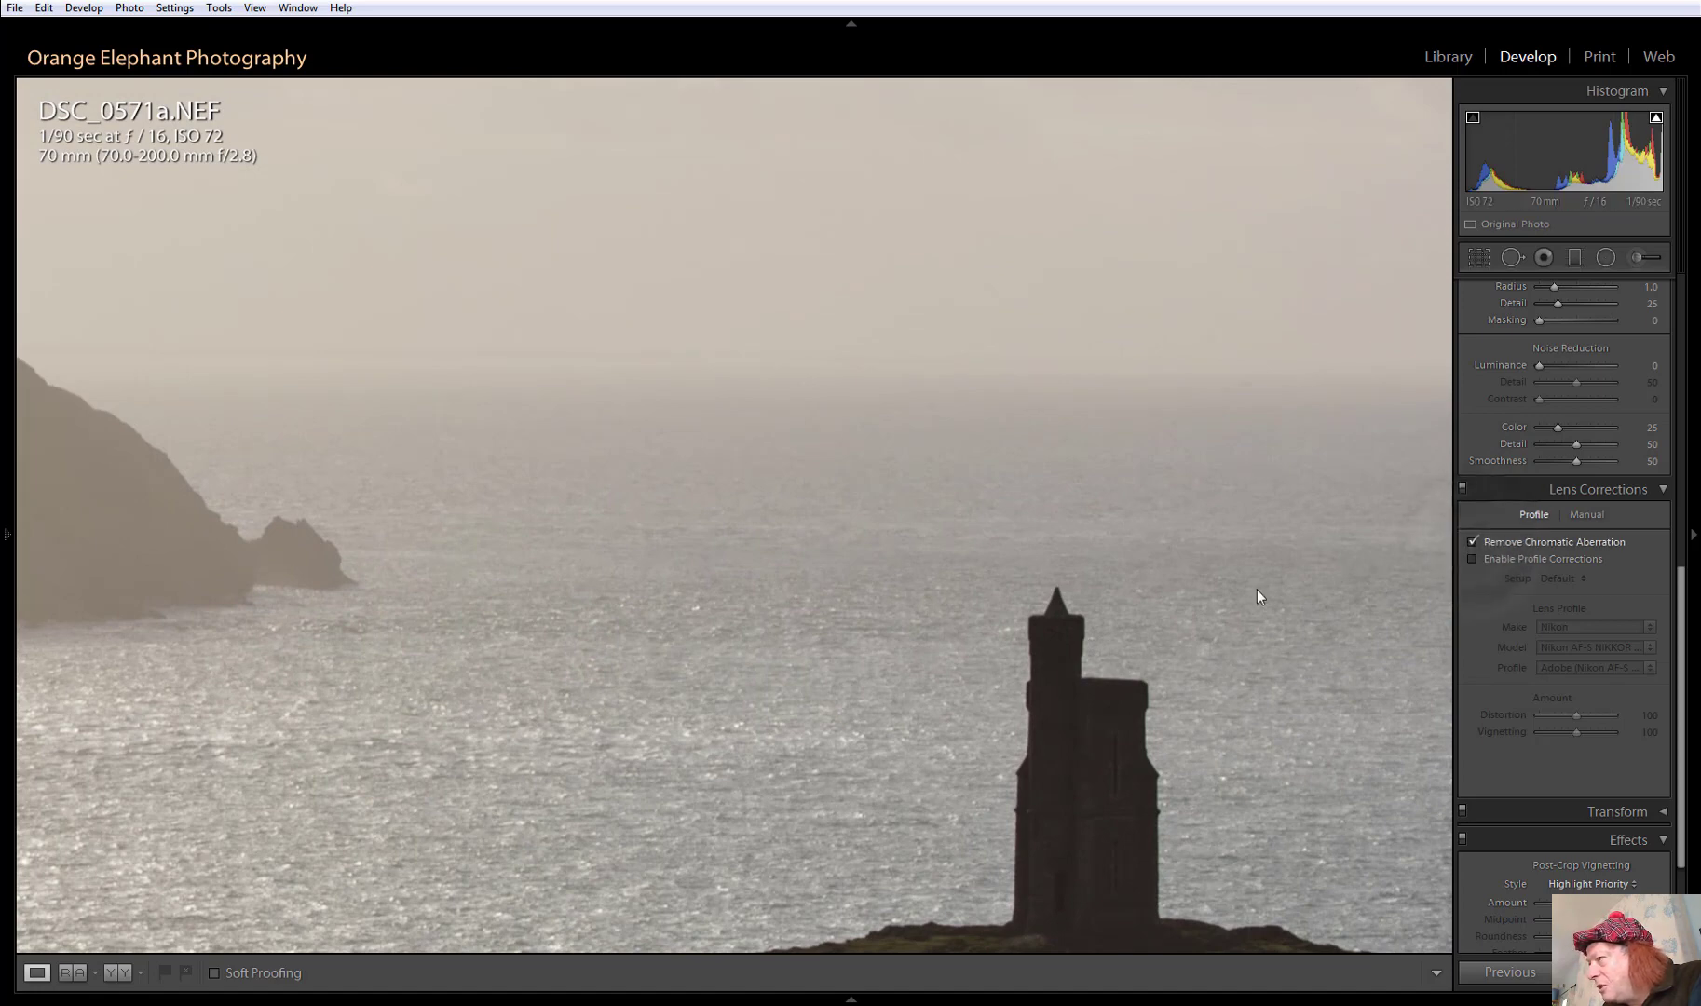
click(1173, 623)
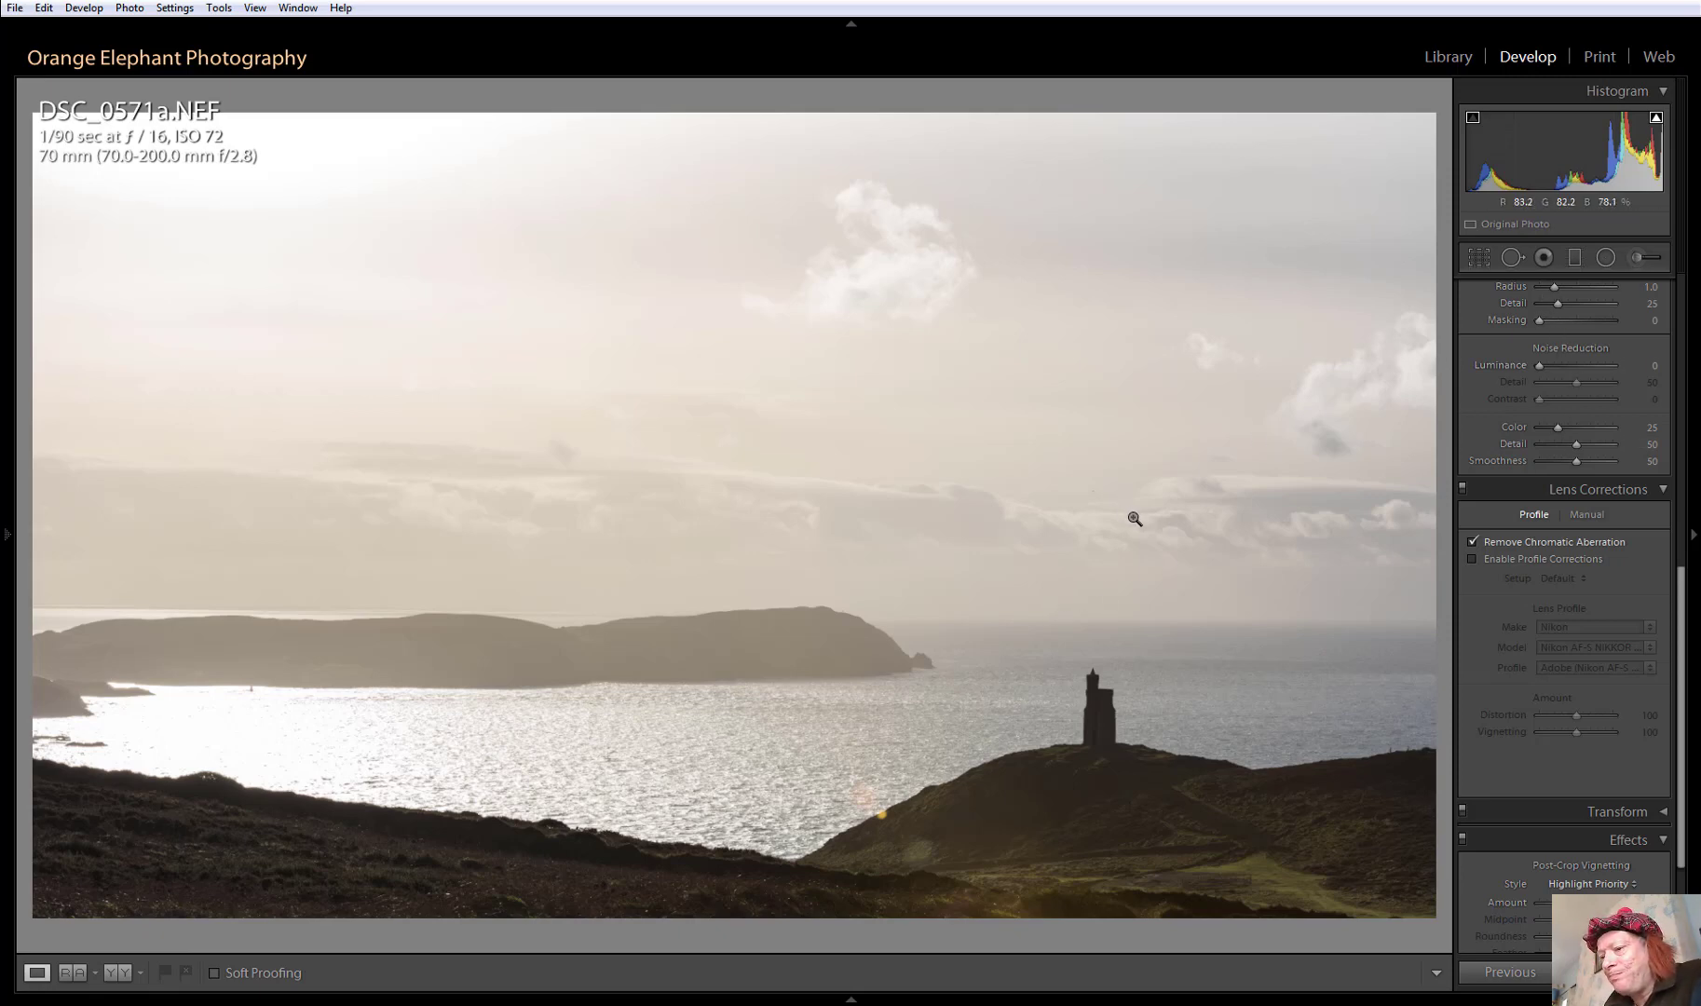
Place a graduated filter fading from the middle of the sky down to the sea, nearly parallel to the horizon
scroll(1572, 417, up, 5)
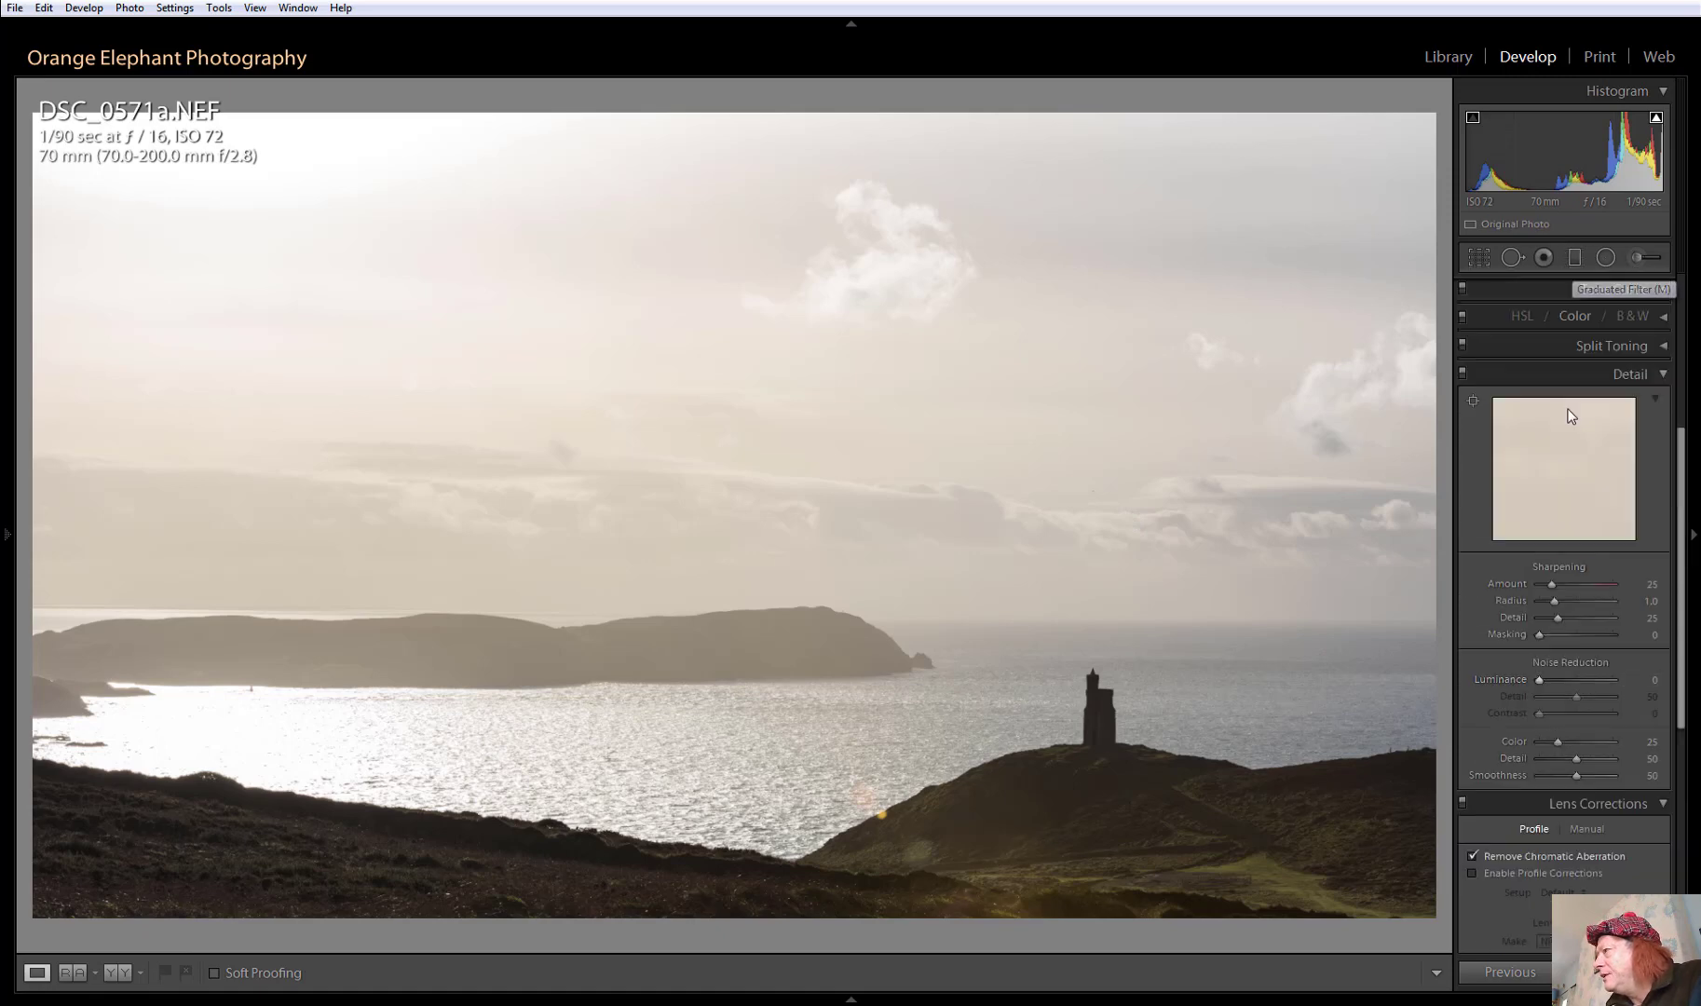
scroll(1567, 419, up, 3)
click(1575, 259)
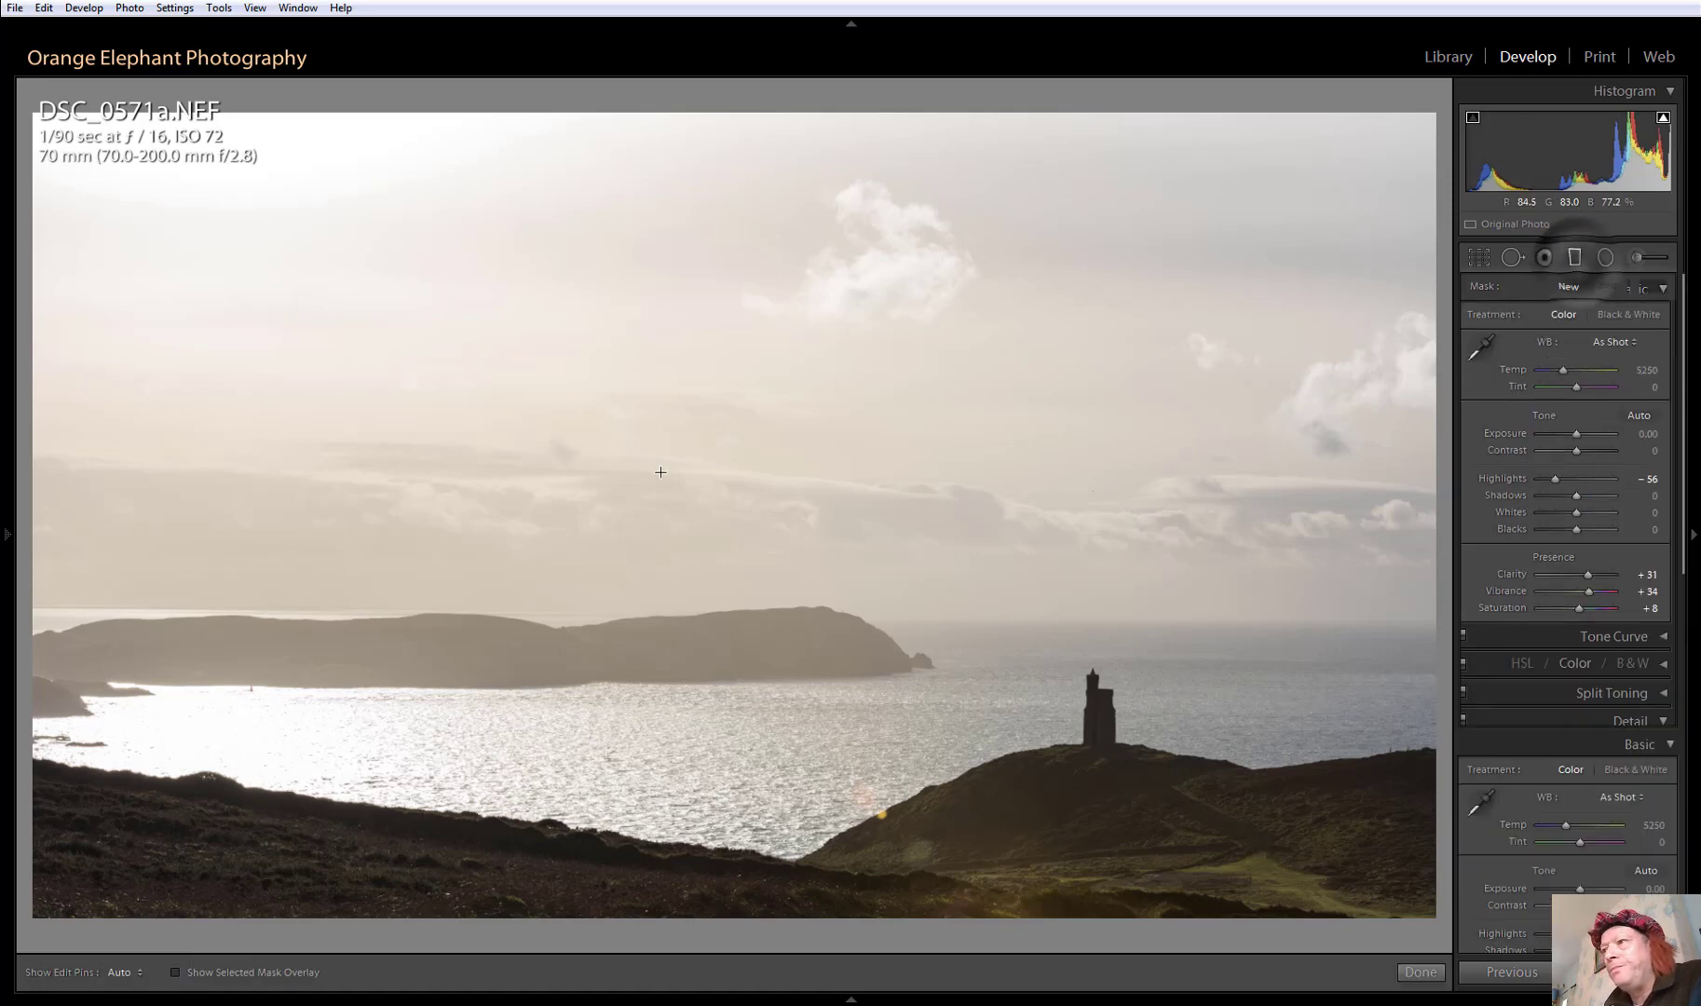
drag(729, 410, 733, 741)
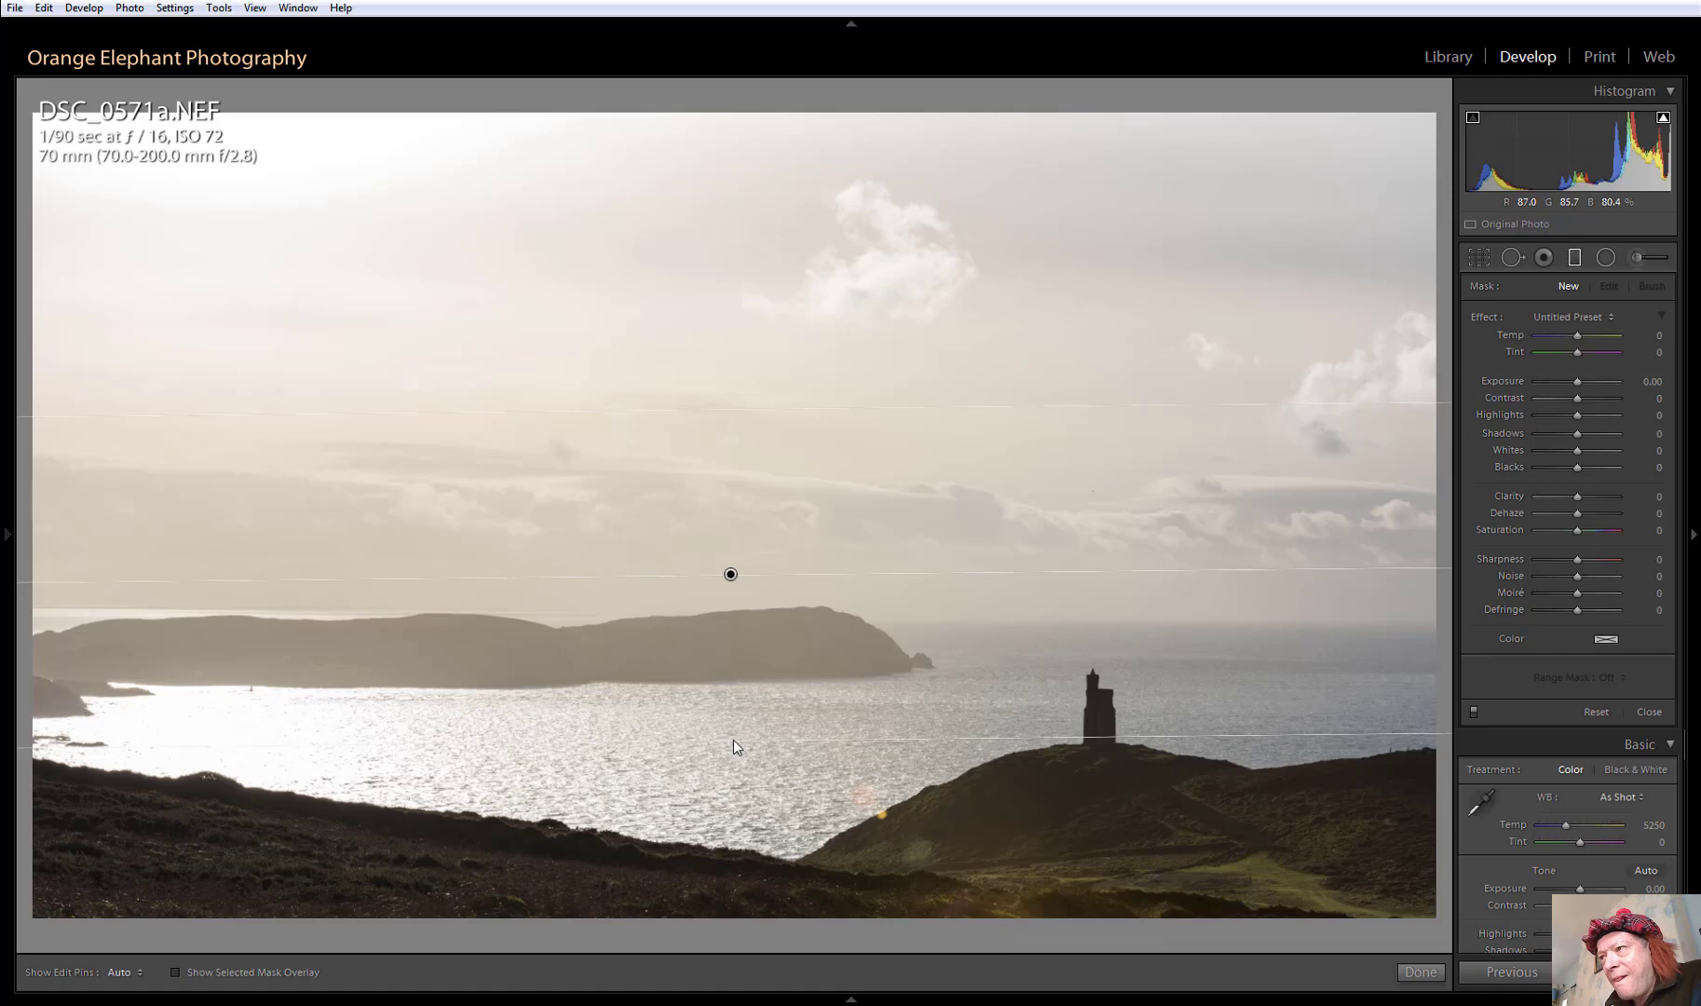
drag(735, 739, 736, 739)
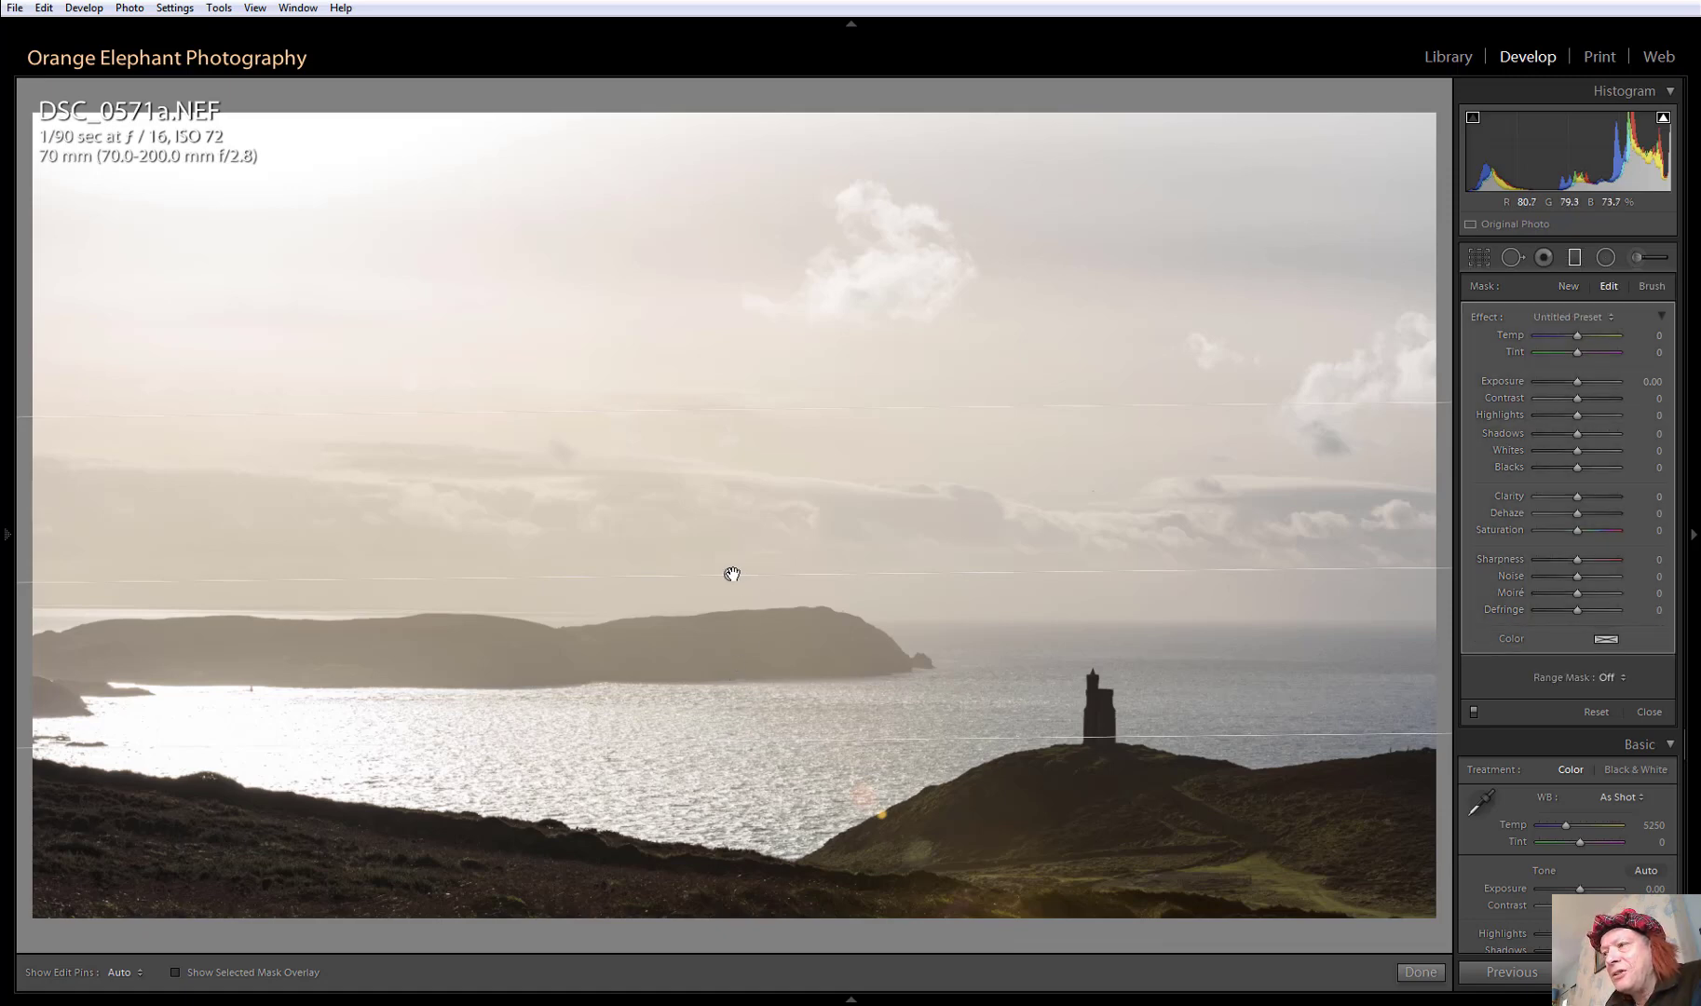
mouse_move(733, 574)
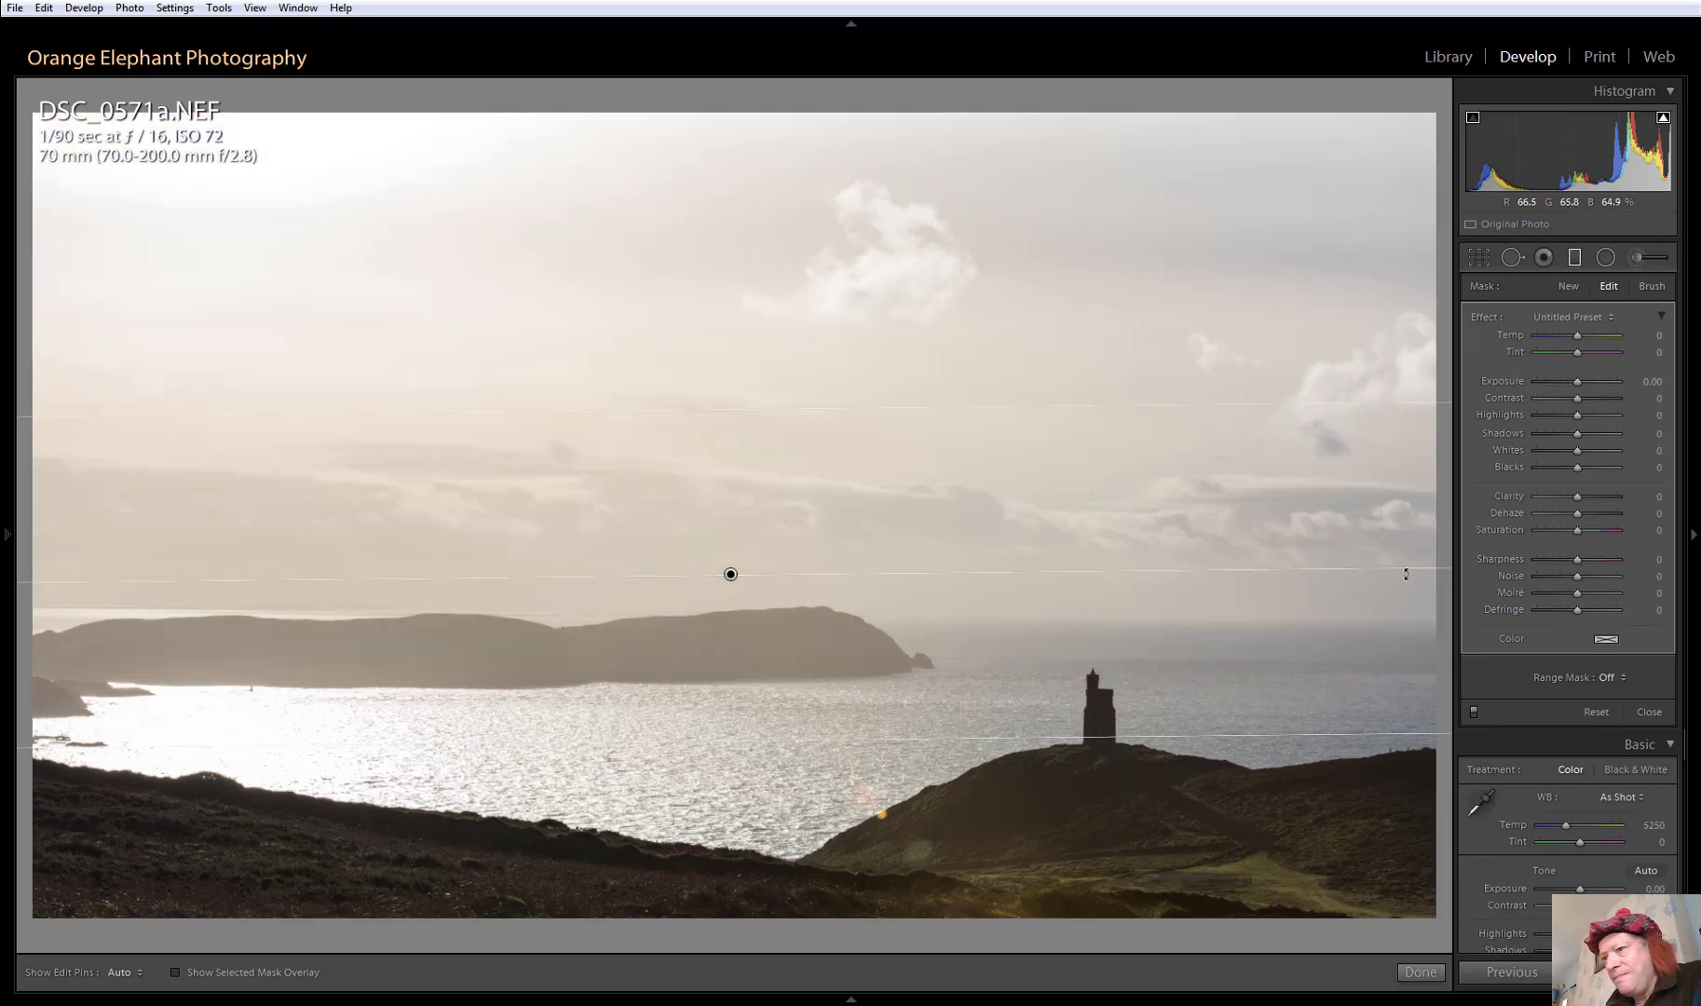
click(1431, 568)
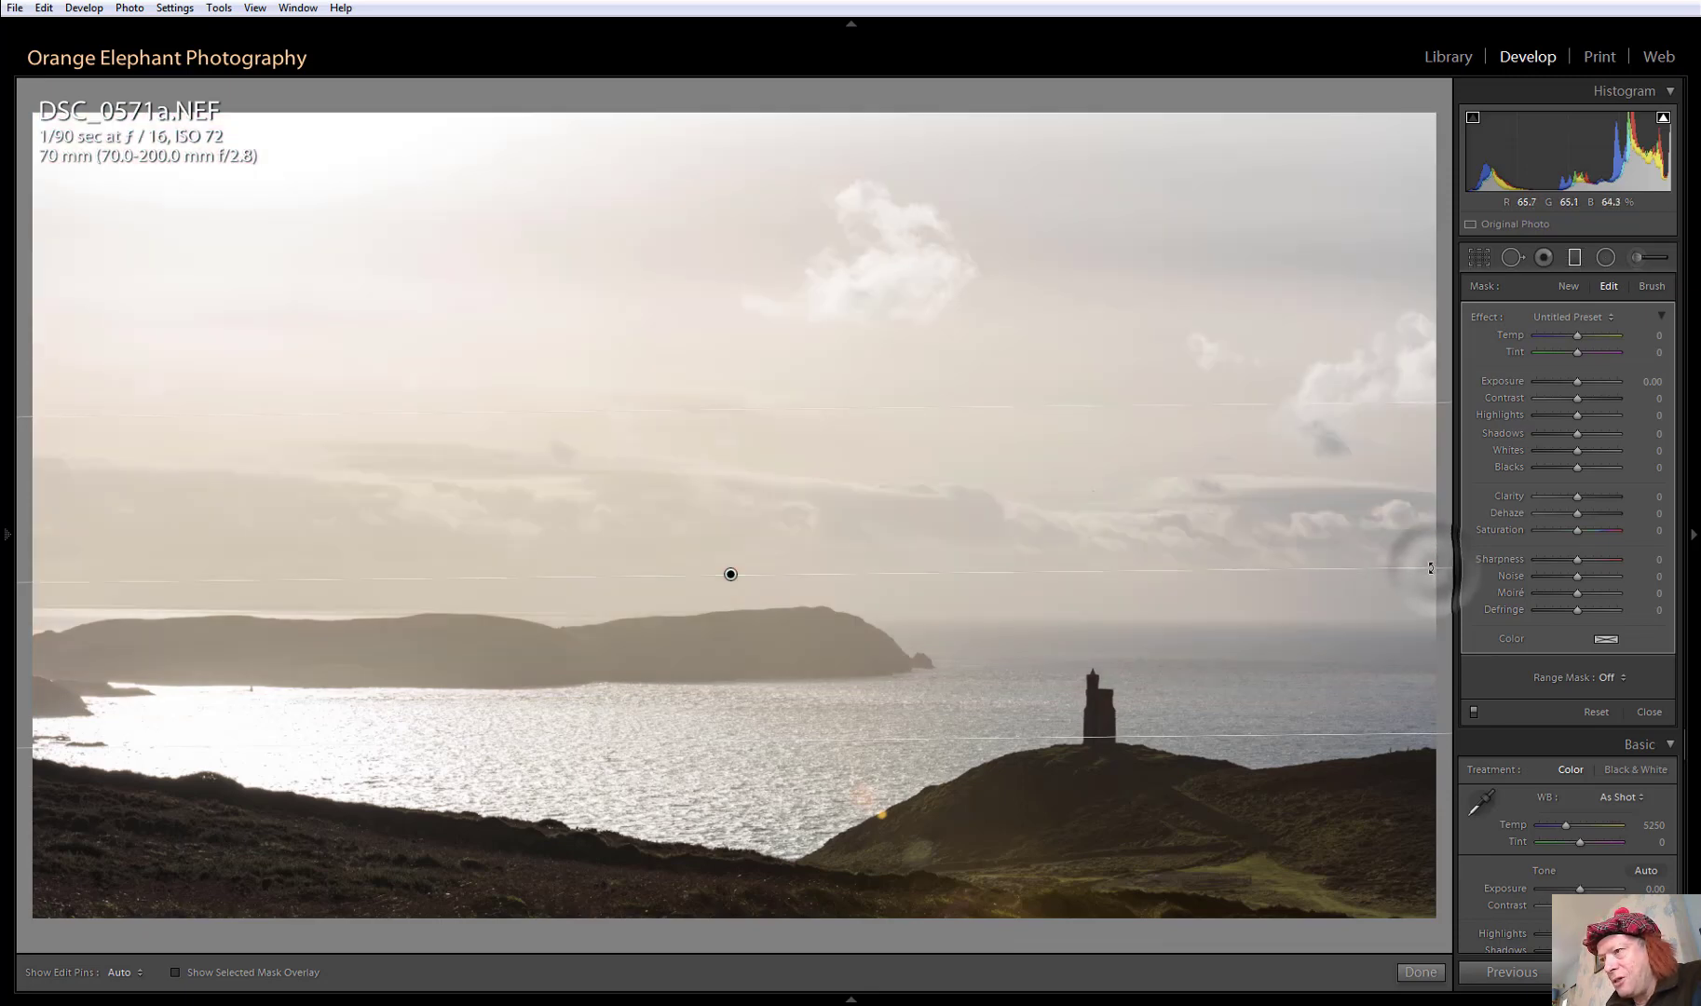
drag(1431, 568, 1431, 570)
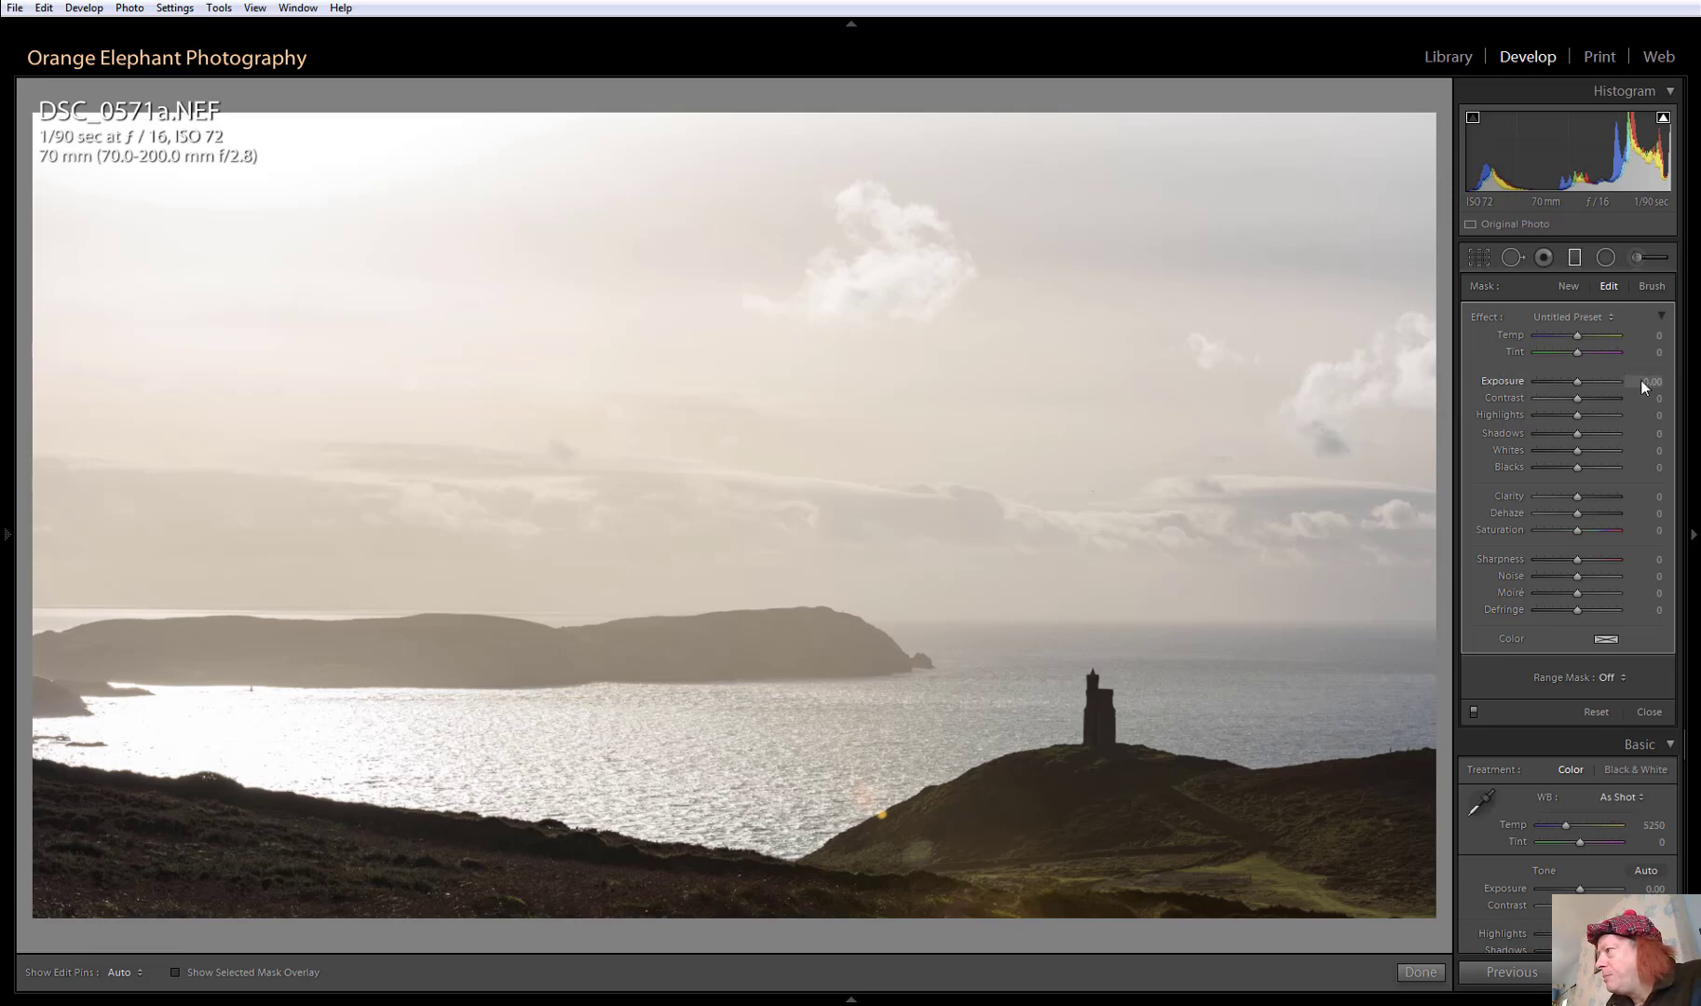
Darken the sky in the graduated filter with Exposure −1.70, Contrast 88 and Highlights −53
drag(1642, 384, 1619, 384)
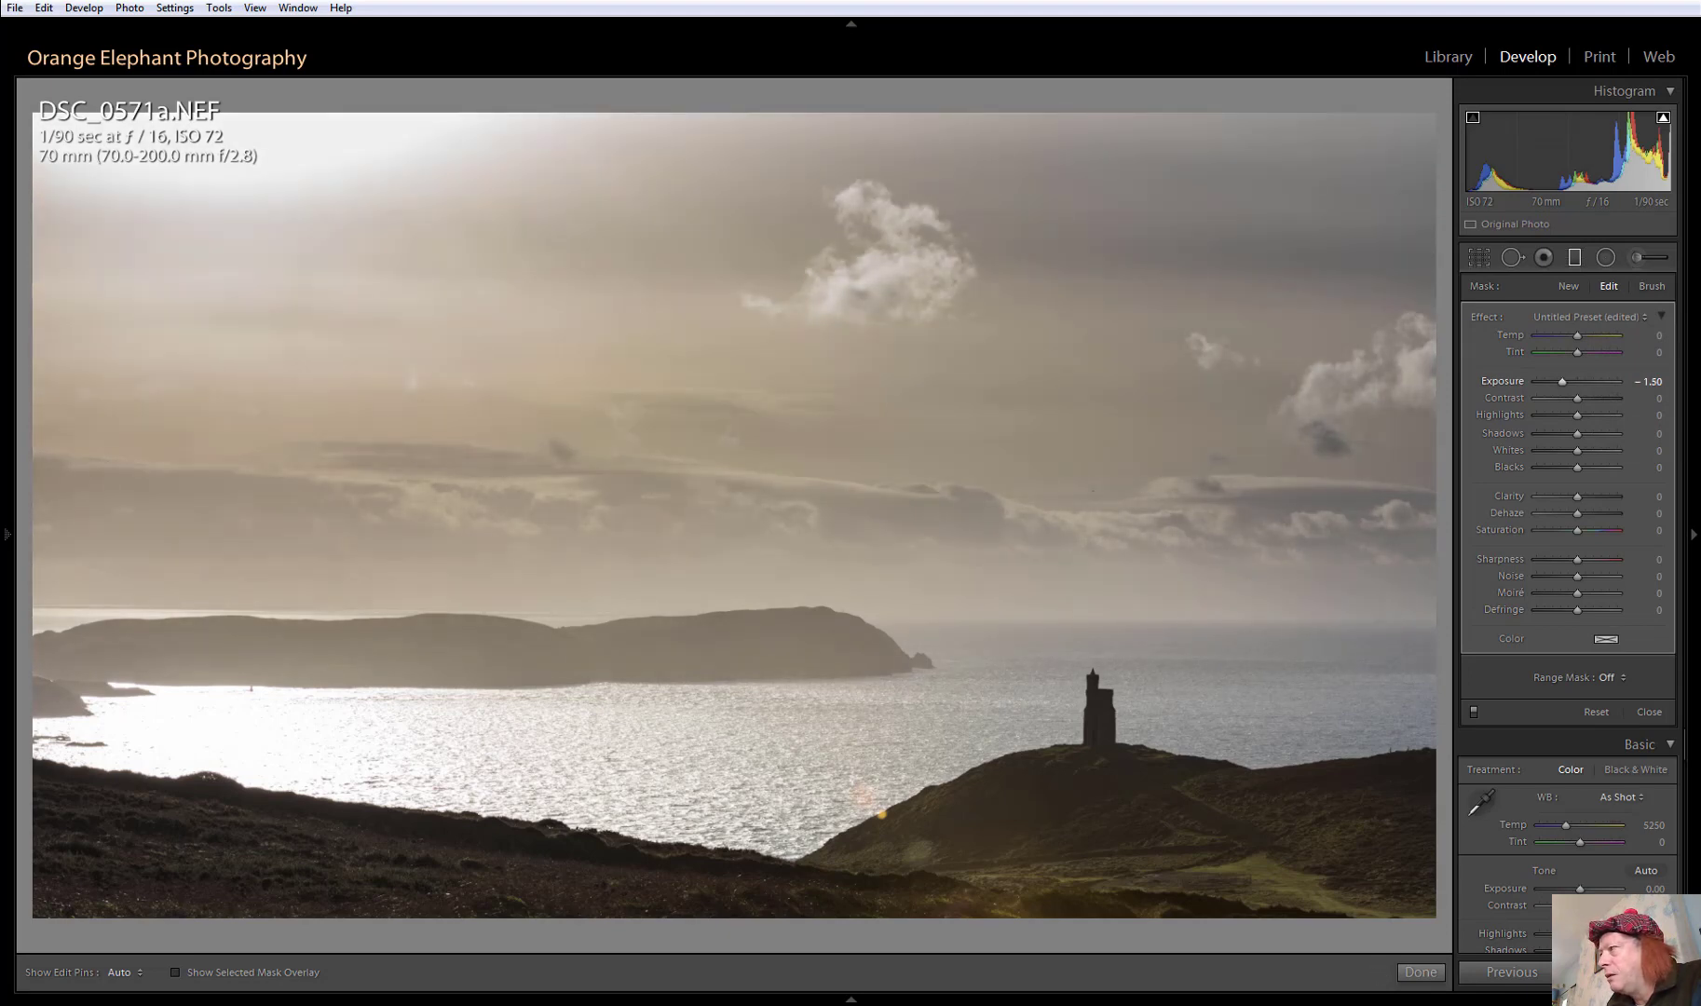
drag(1614, 384, 1608, 384)
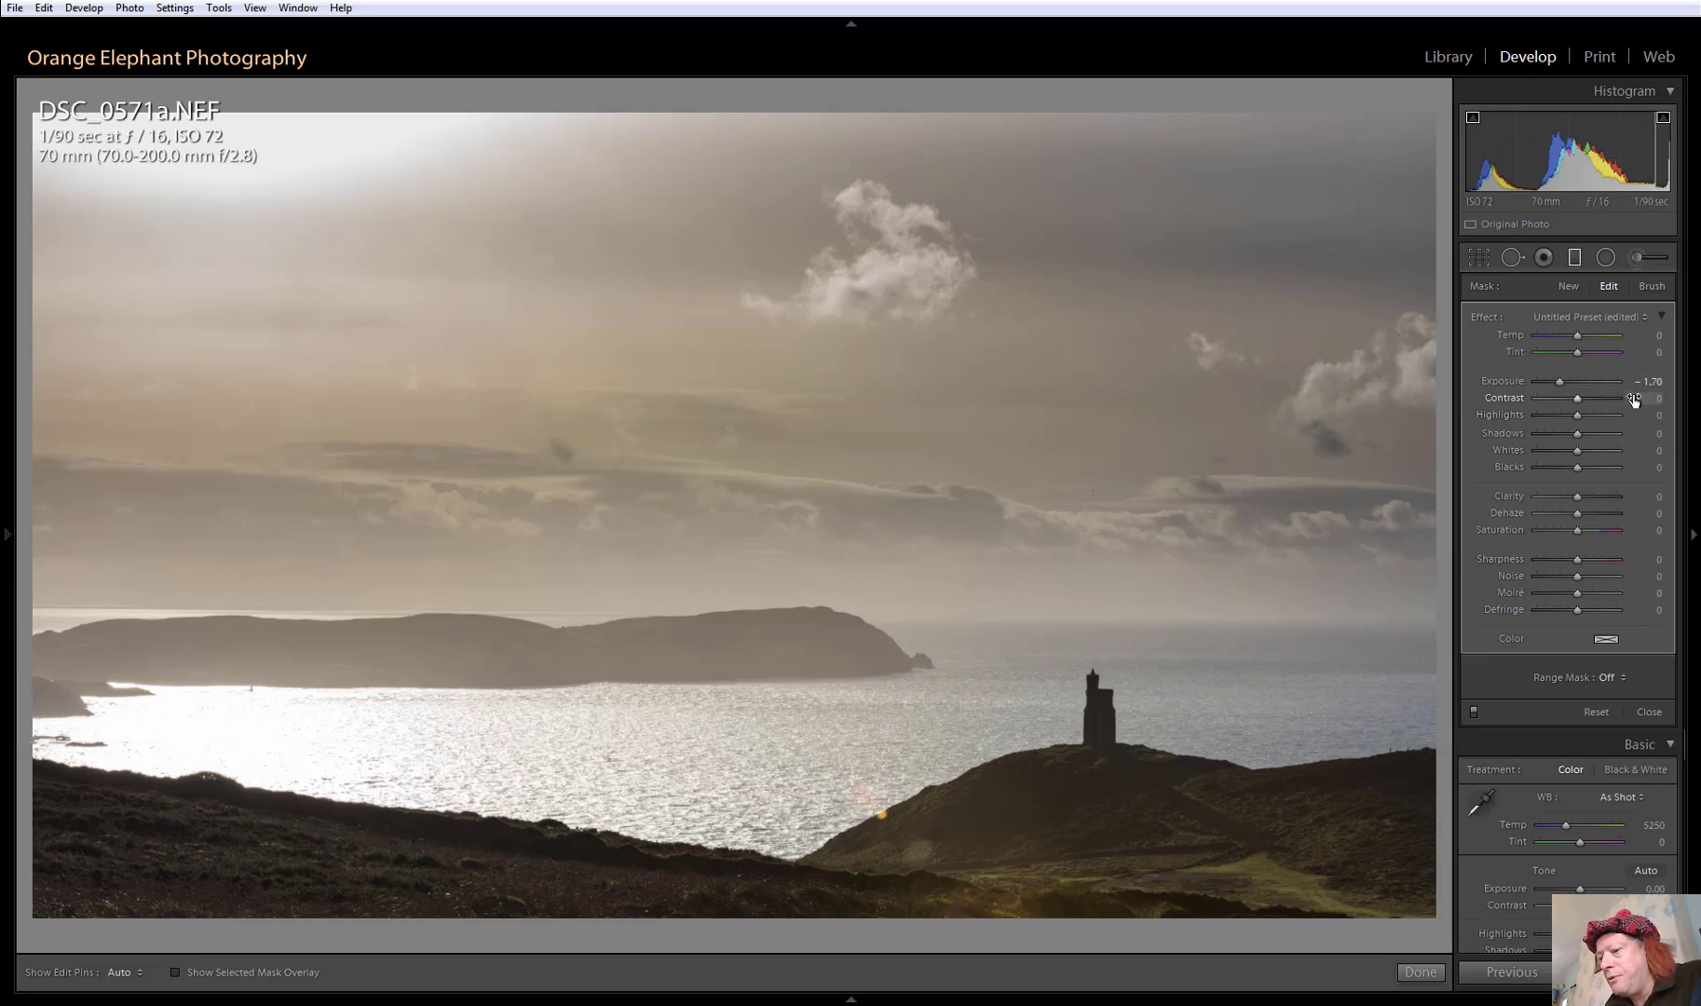
drag(1634, 398, 1678, 399)
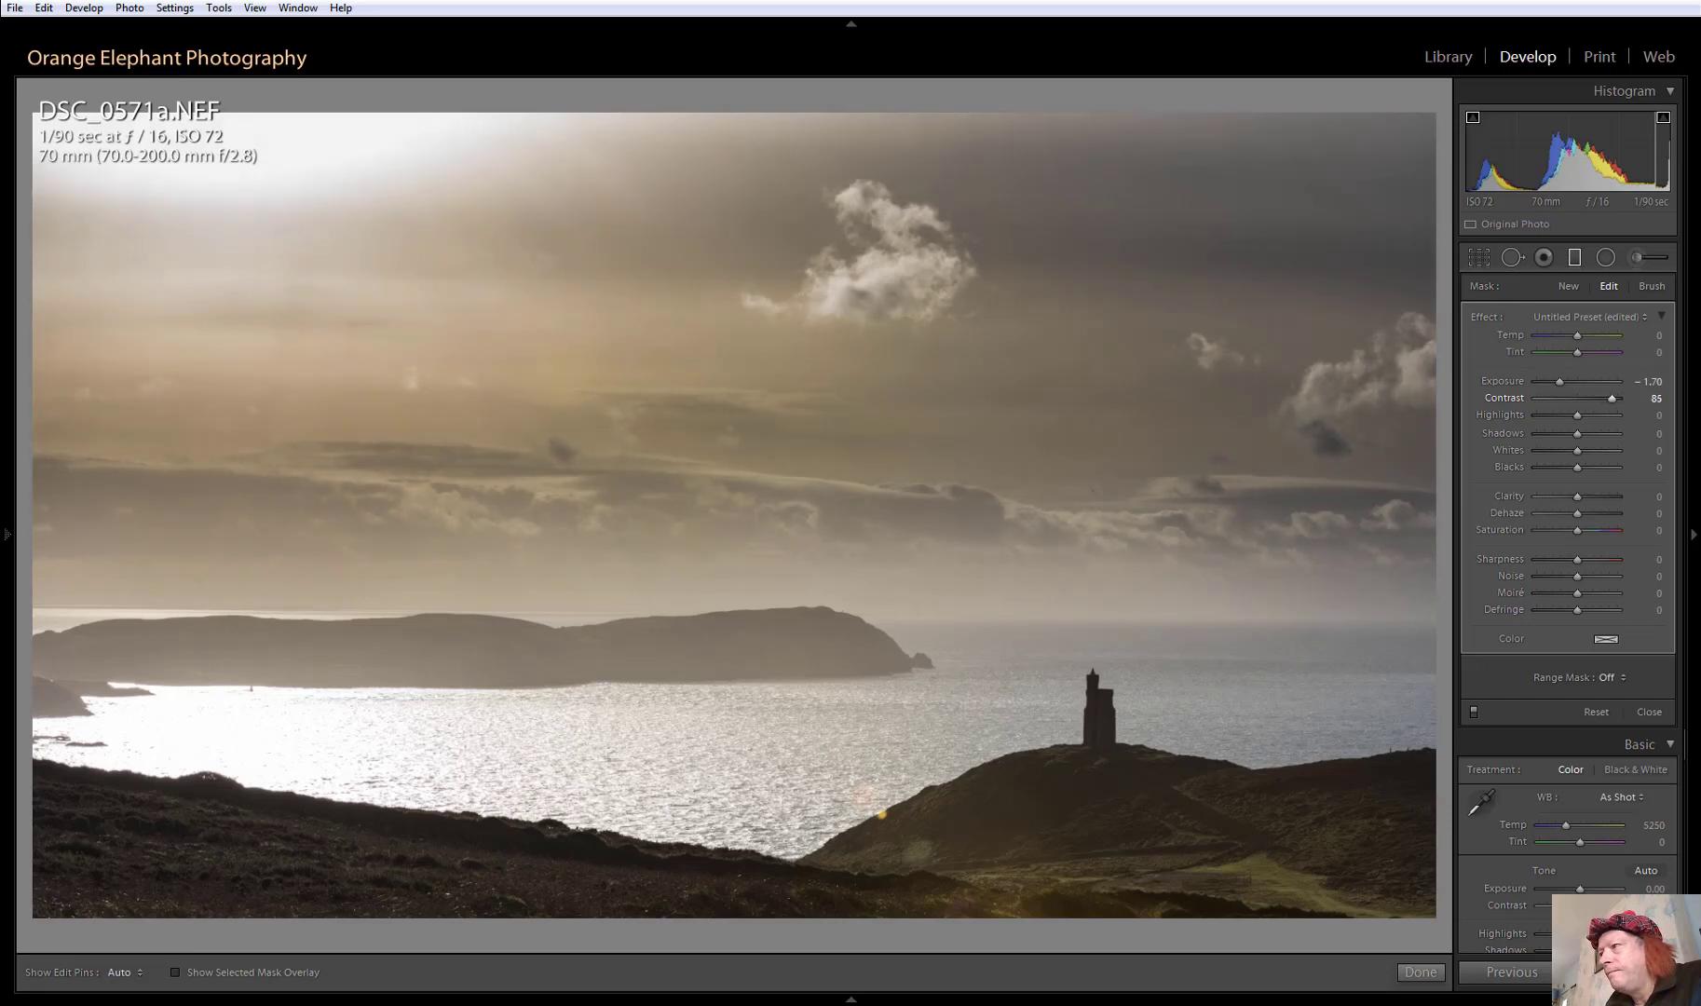
drag(1613, 399, 1642, 399)
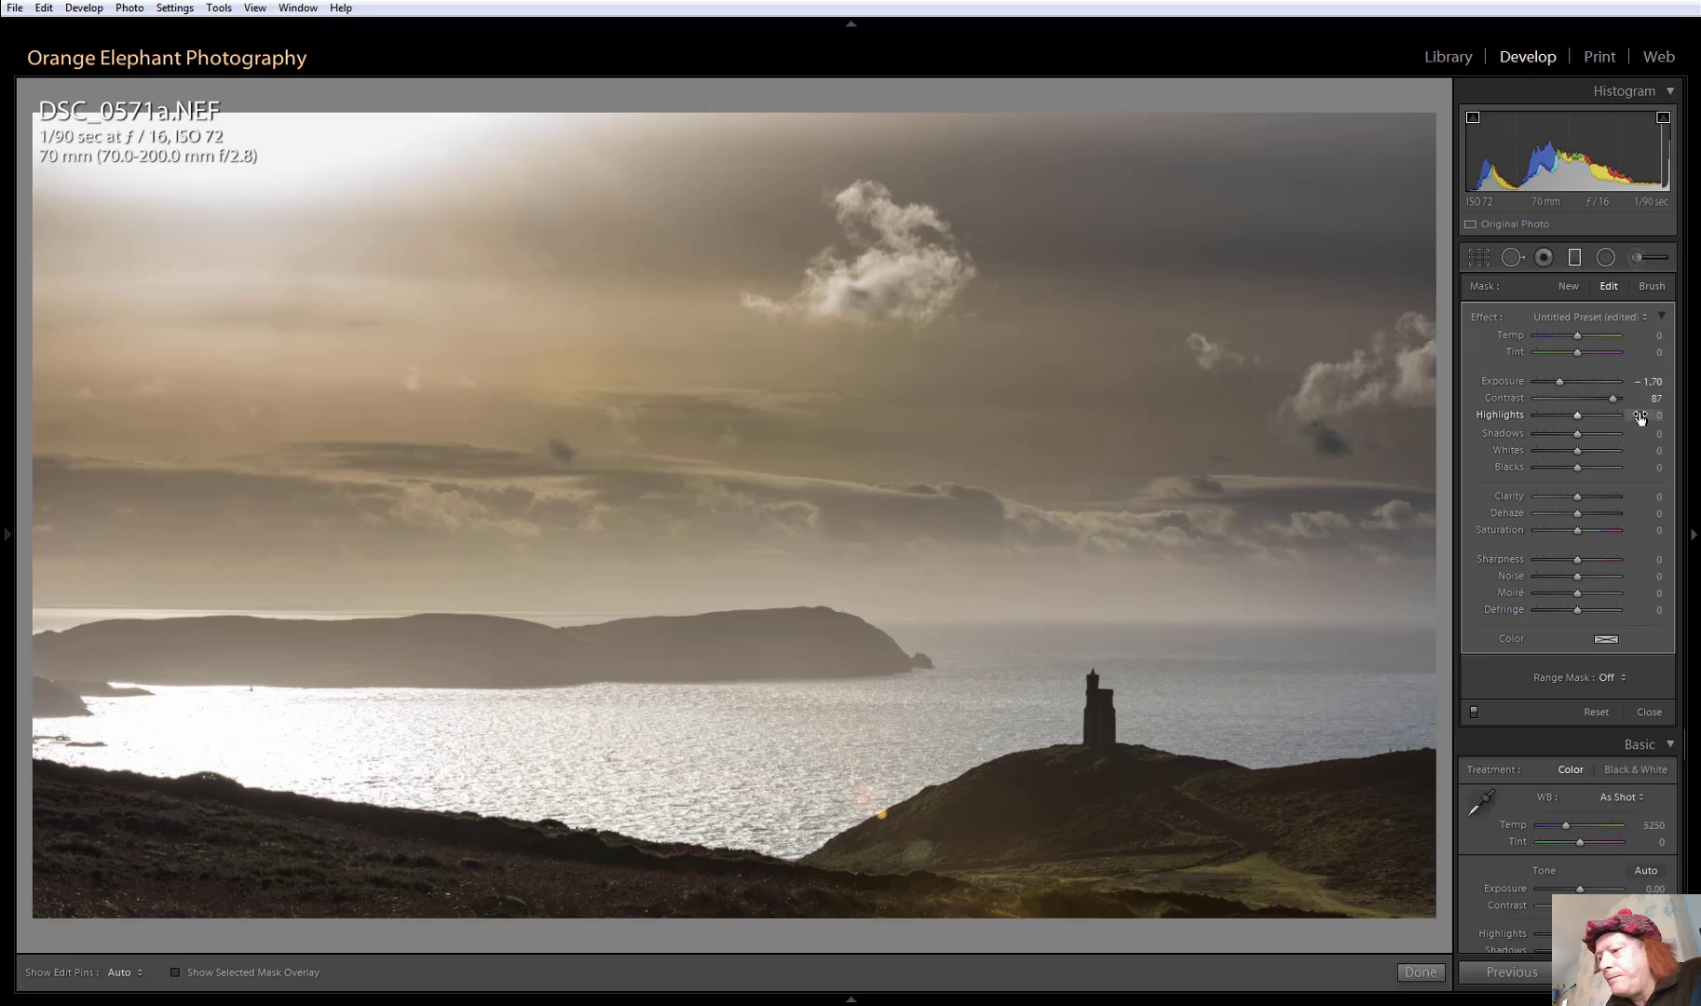
drag(1640, 416, 1615, 415)
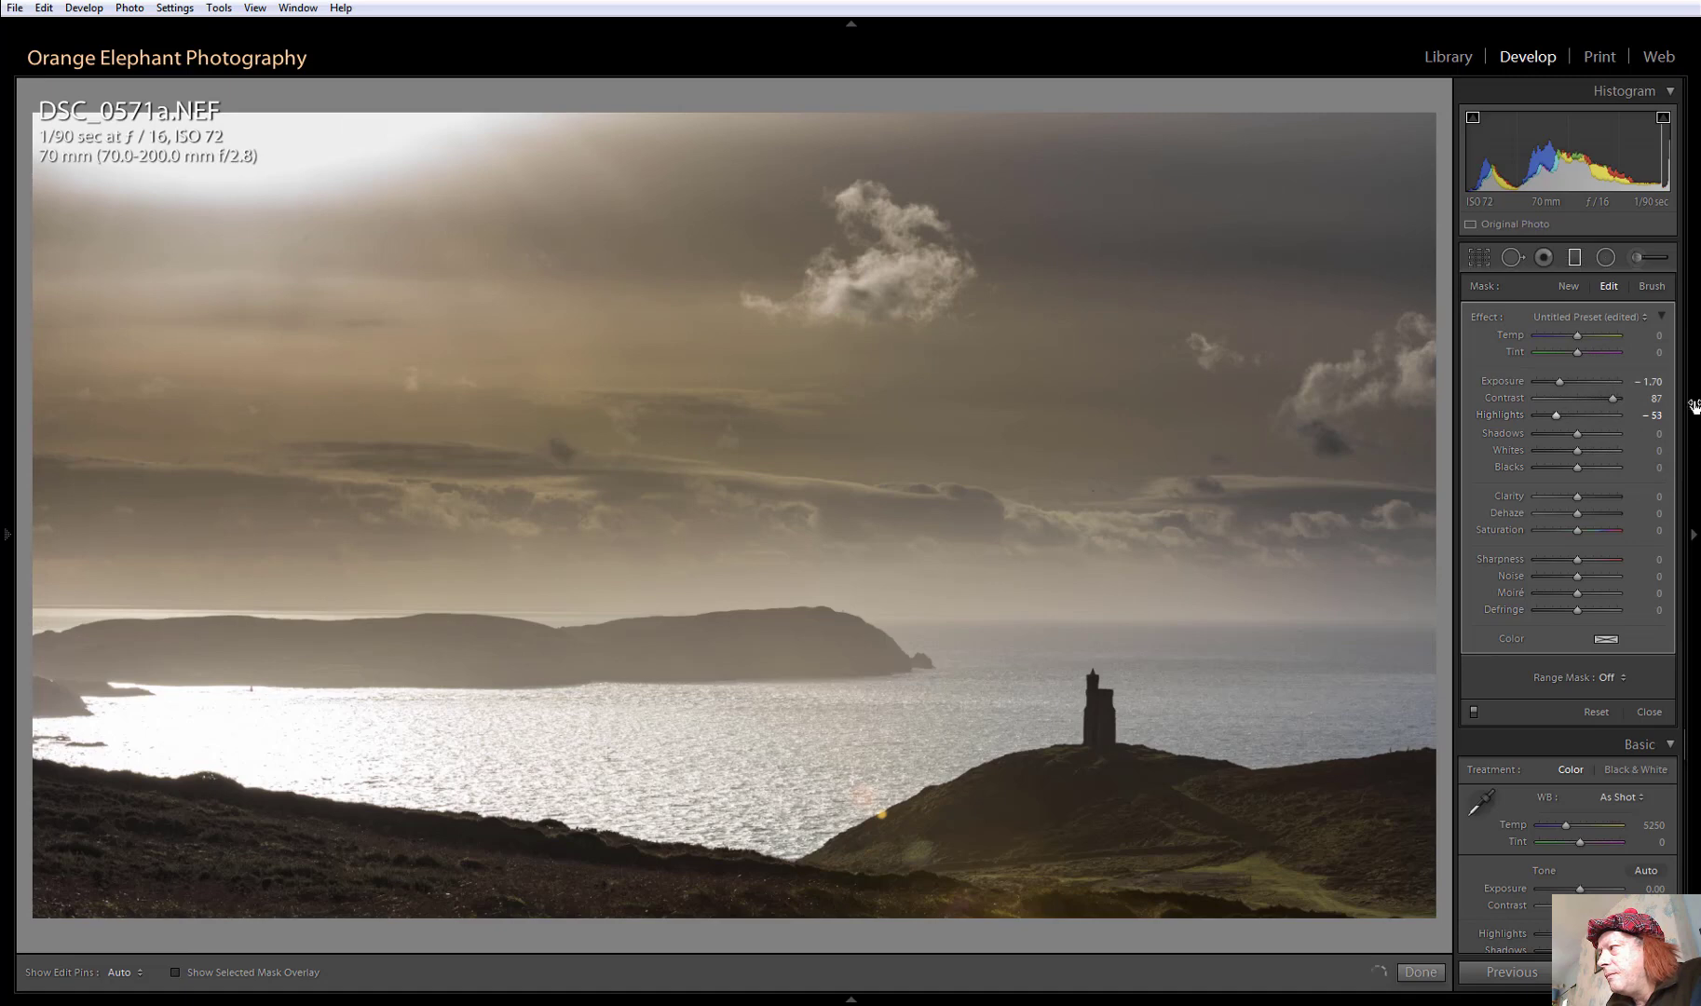
drag(1641, 401, 1640, 401)
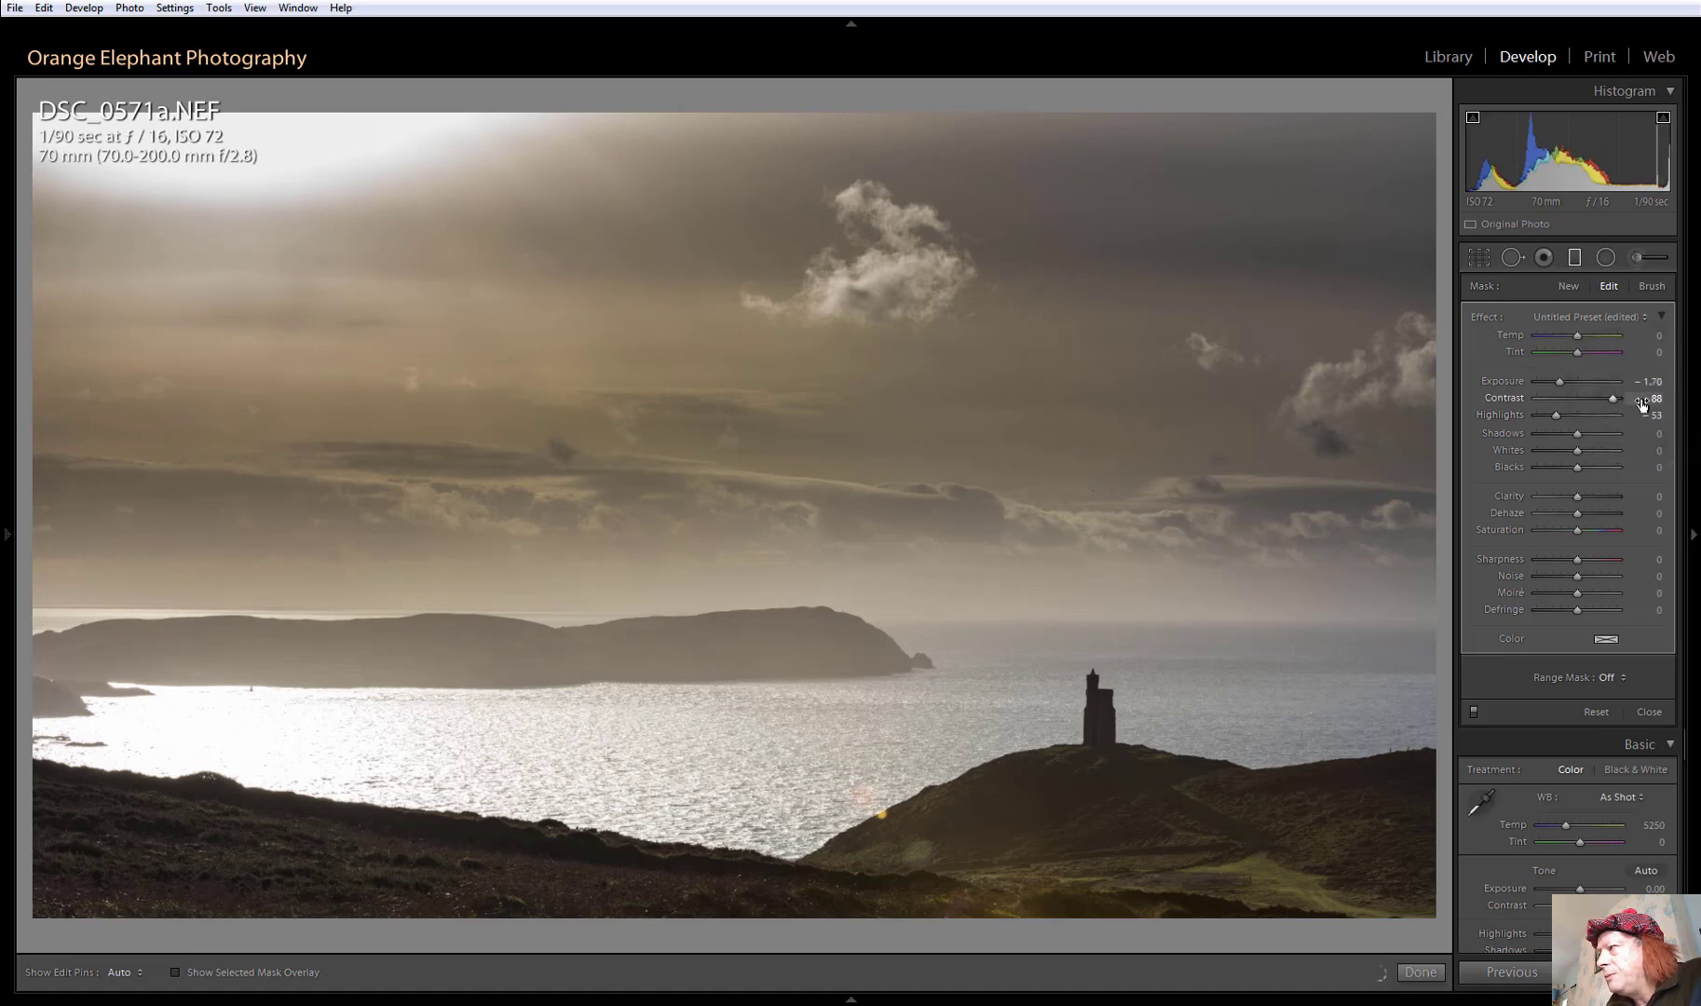
Try a slight Dehaze adjustment on the sky's graduated filter
mouse_move(1107, 453)
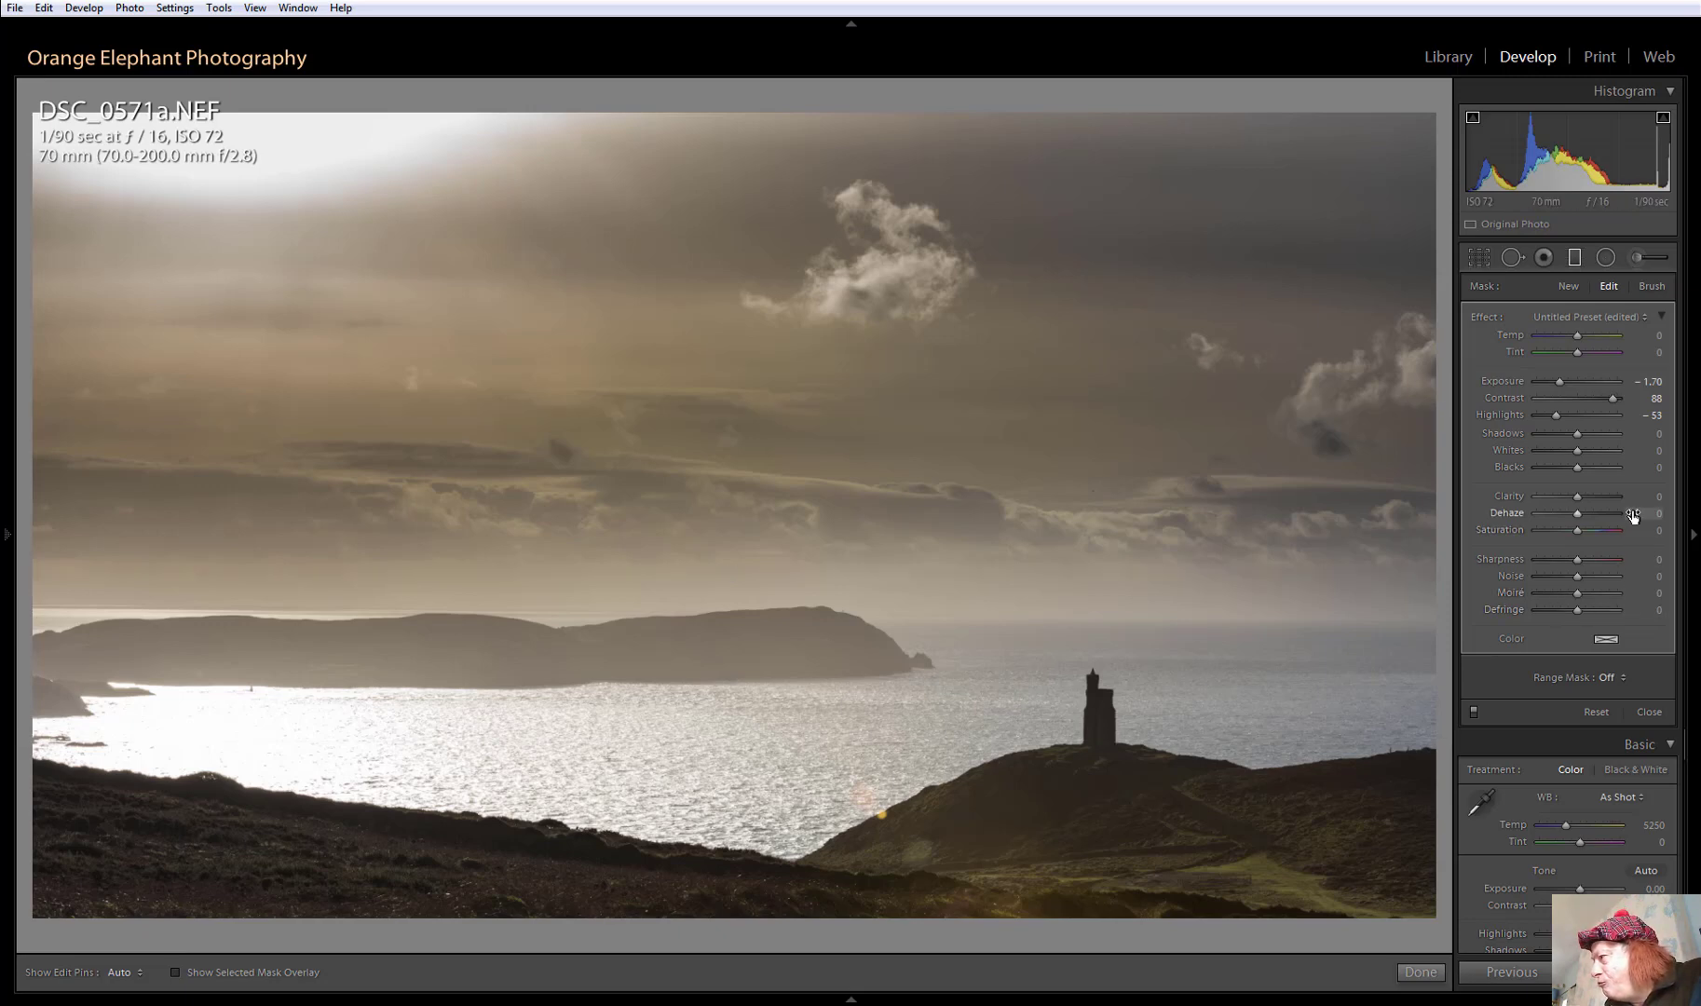
drag(1633, 517, 1637, 517)
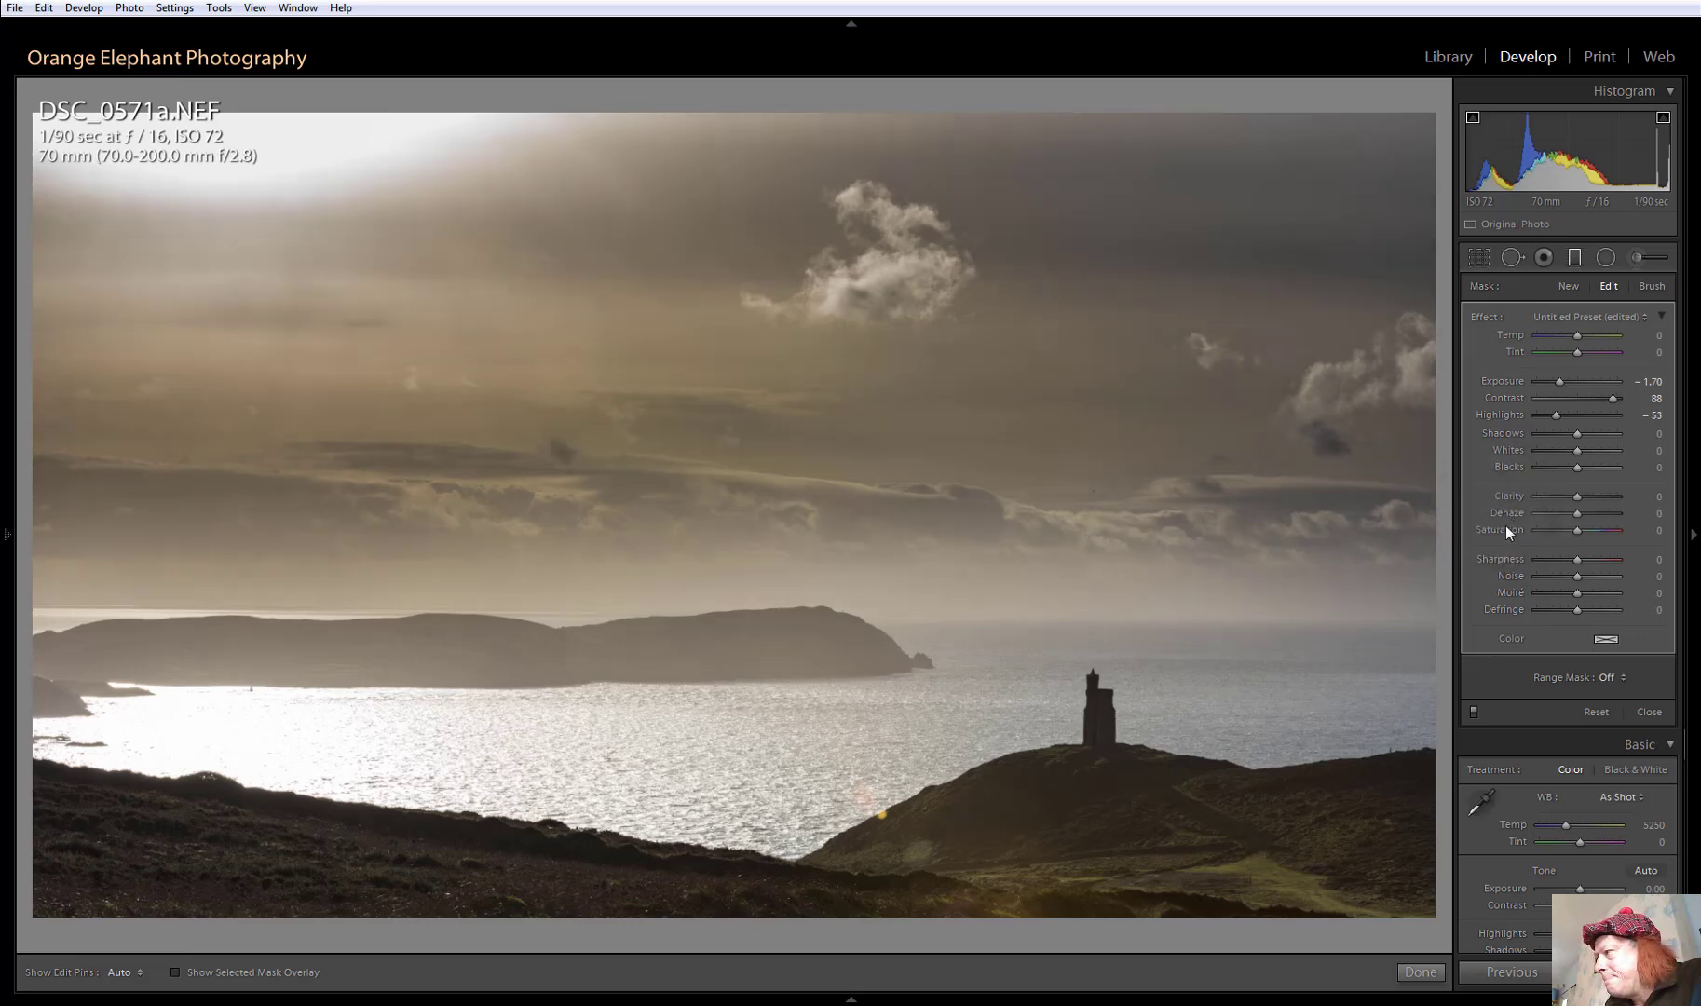
Raise the sky filter's Clarity to 100, compare the photo with the filter off and on, and finish editing it
click(1628, 501)
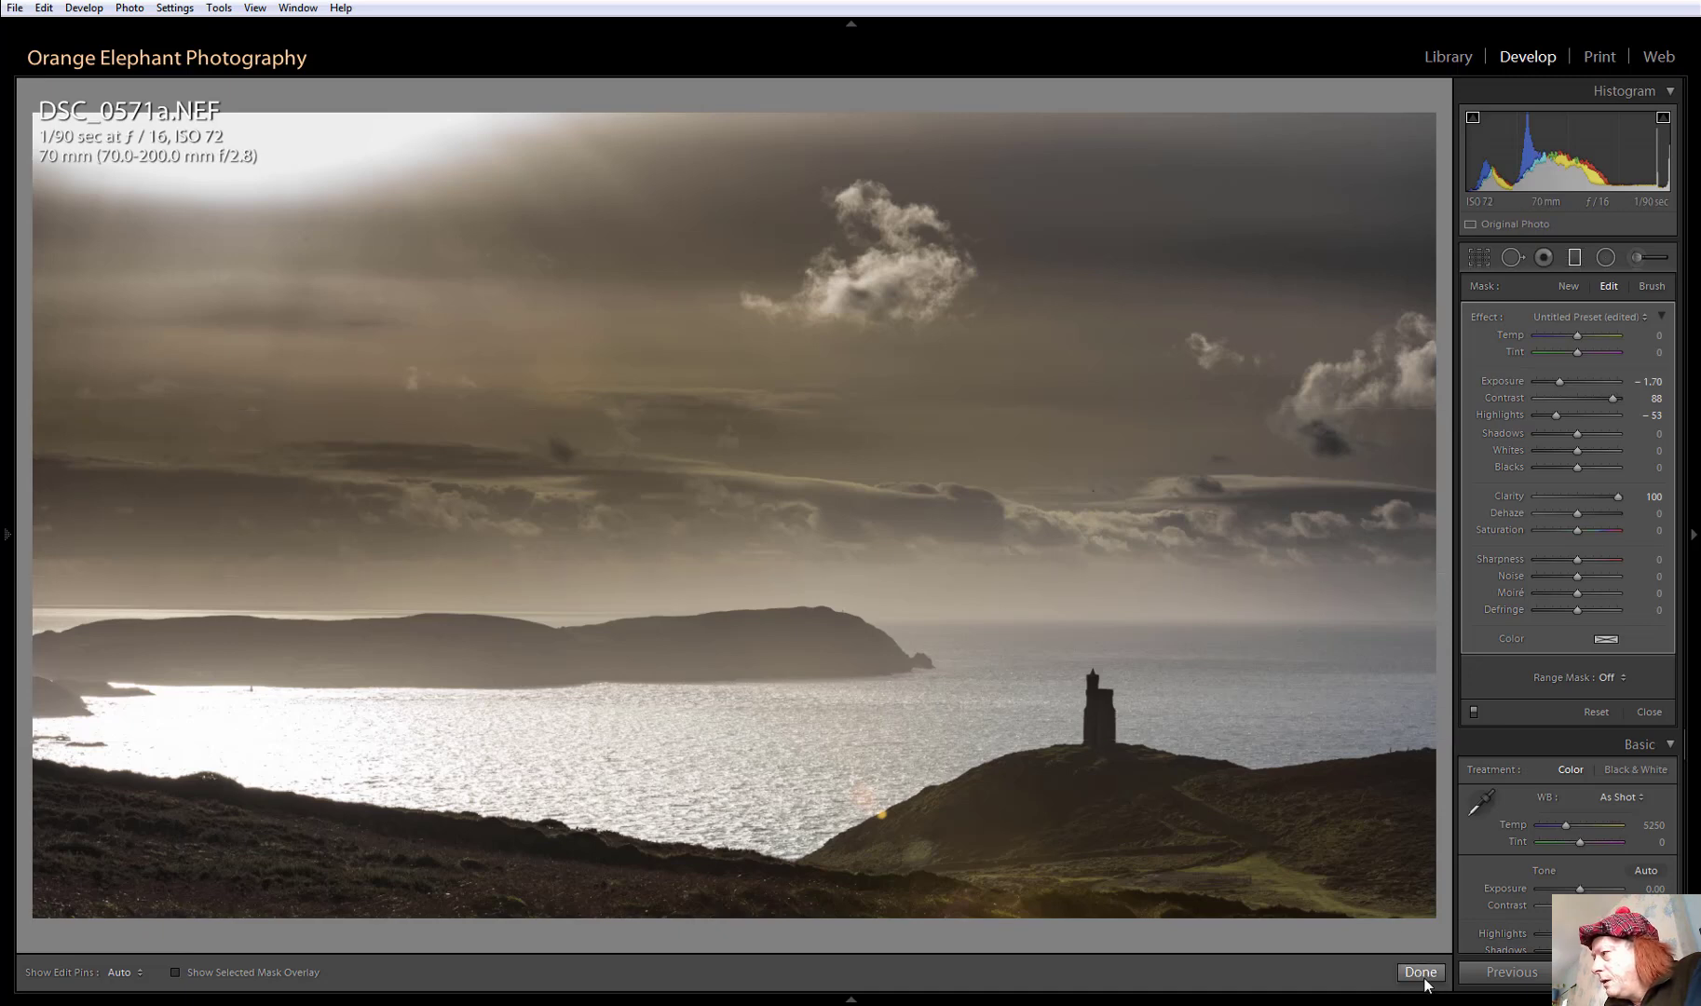
click(1474, 712)
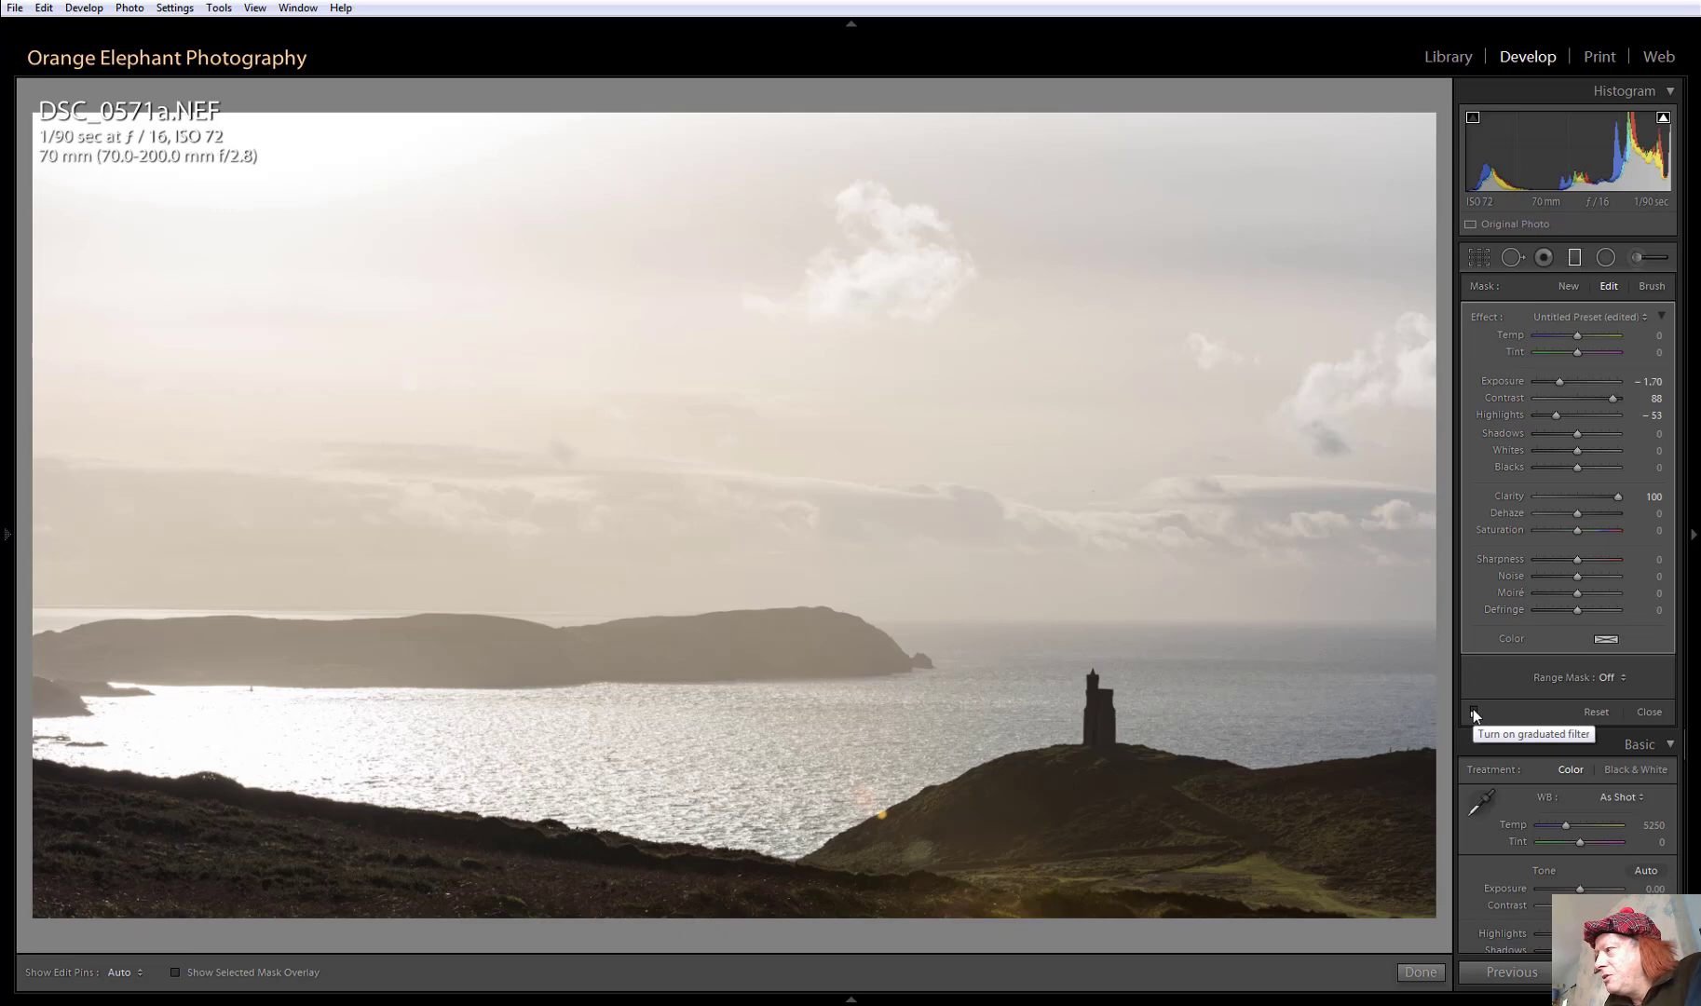
click(1473, 710)
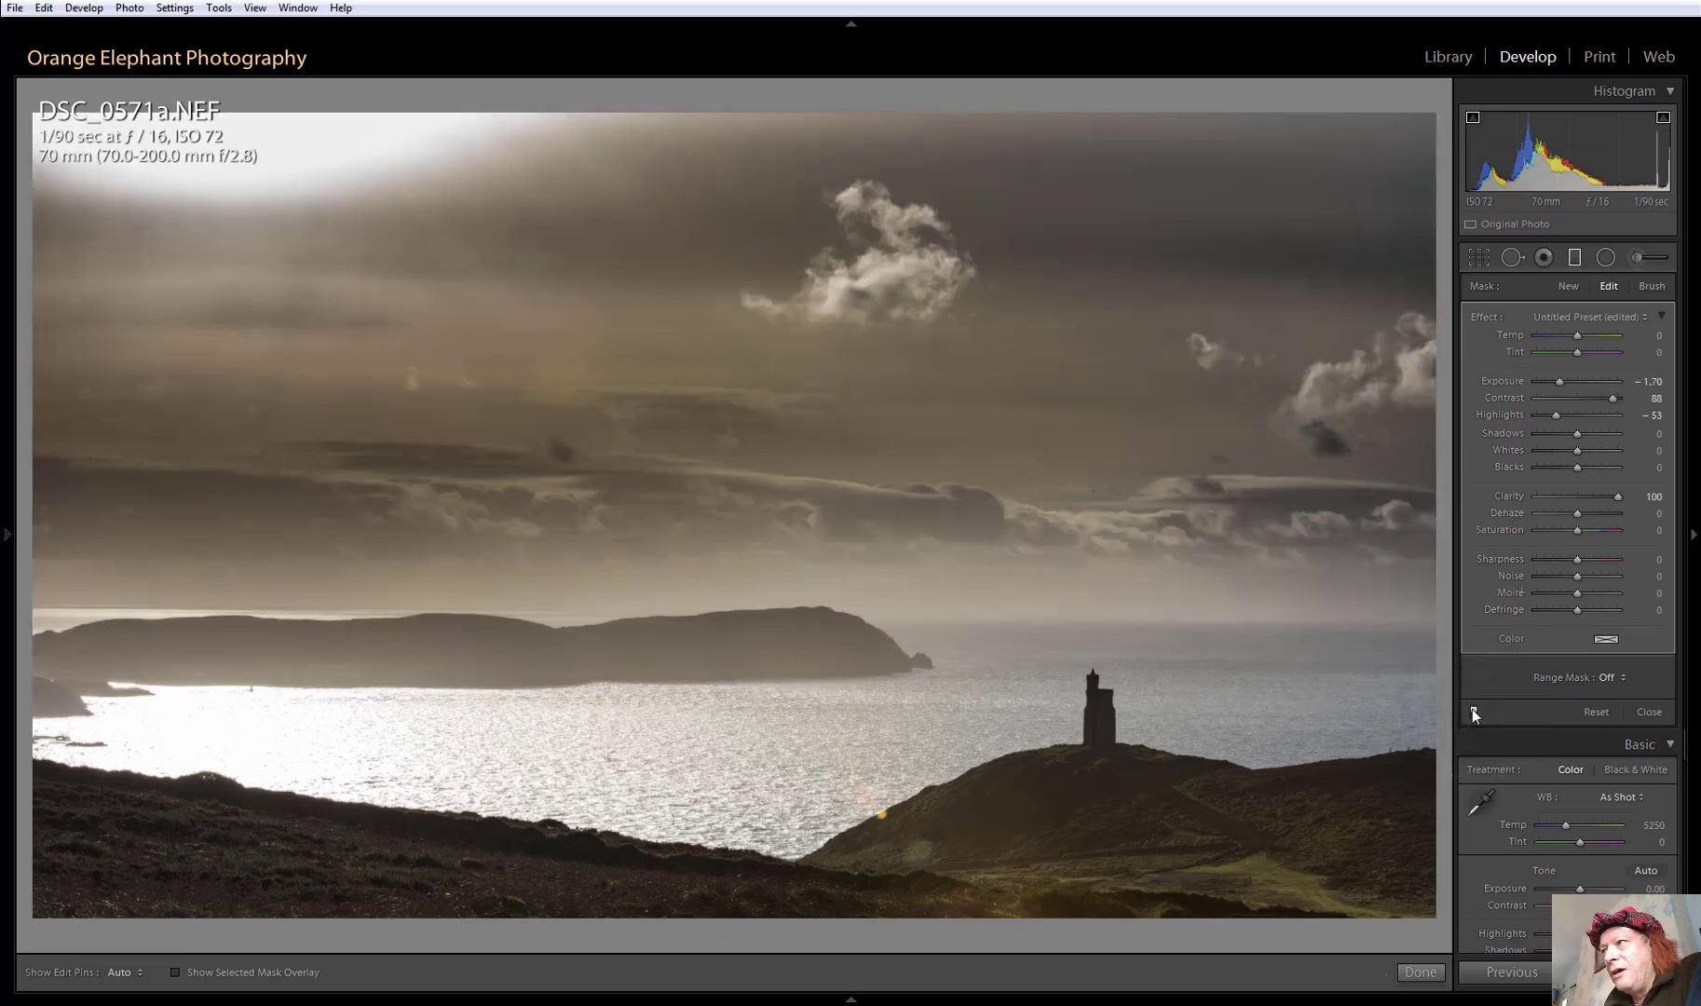
click(1420, 972)
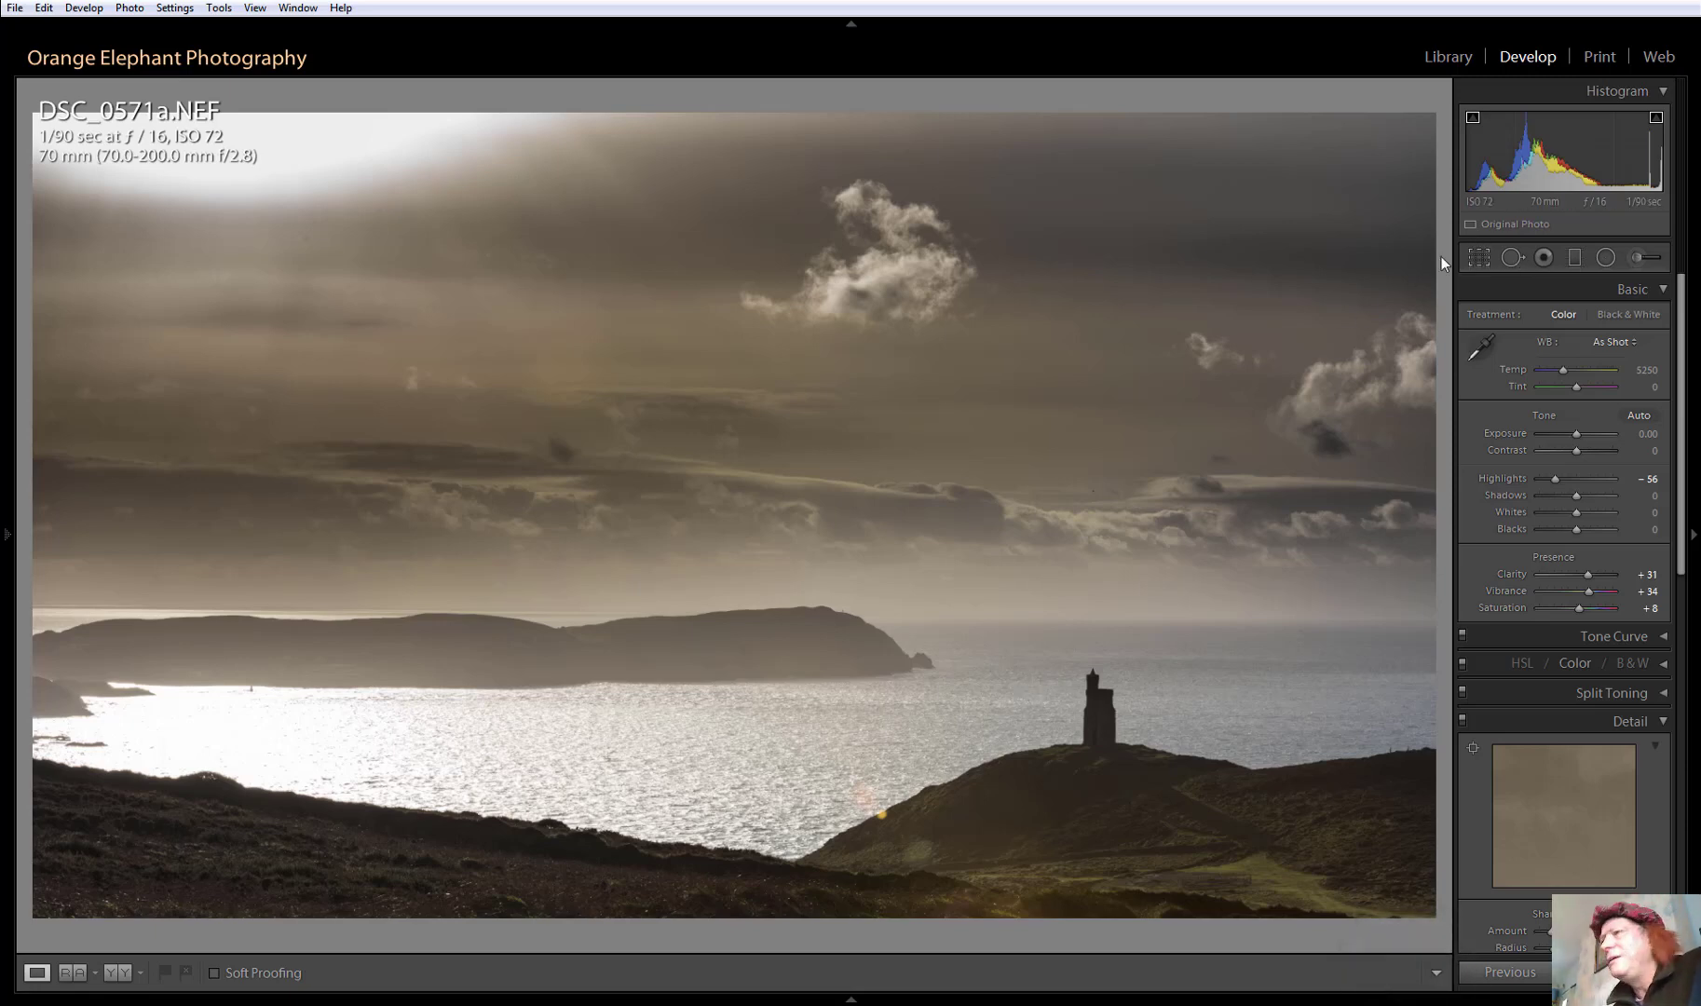
Heal the dust spot in the sky just below the bright sun glow using a size 24 Heal brush
click(286, 236)
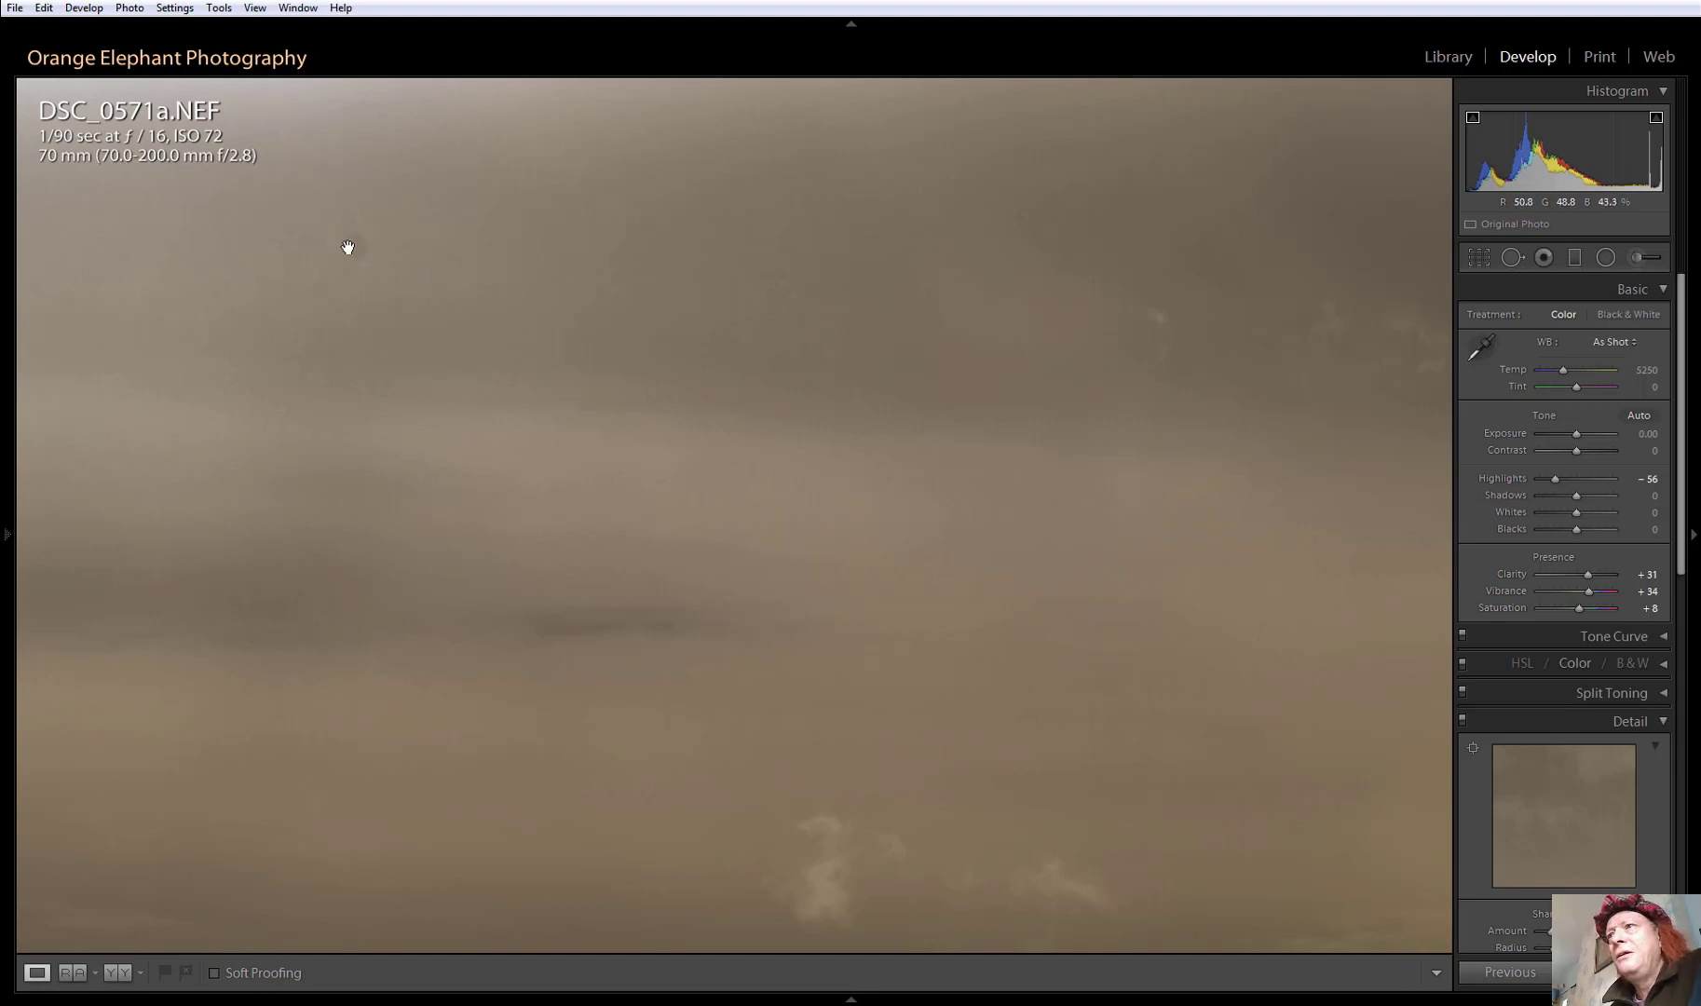
click(1513, 259)
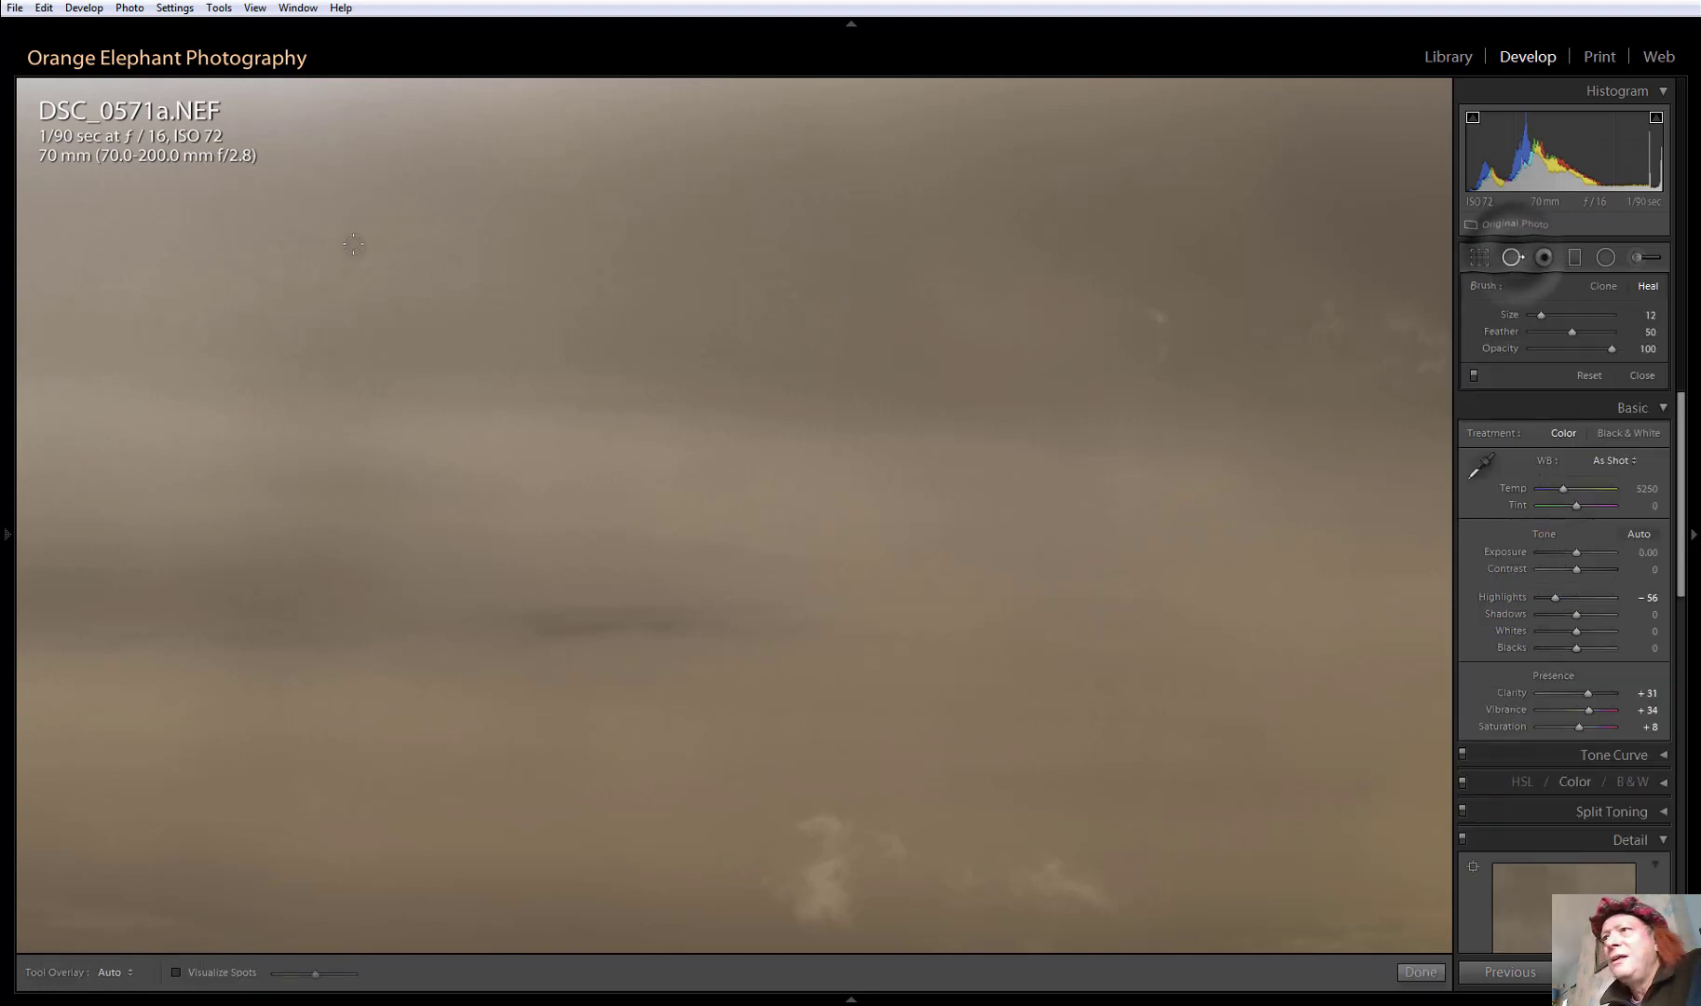
scroll(351, 248, up, 2)
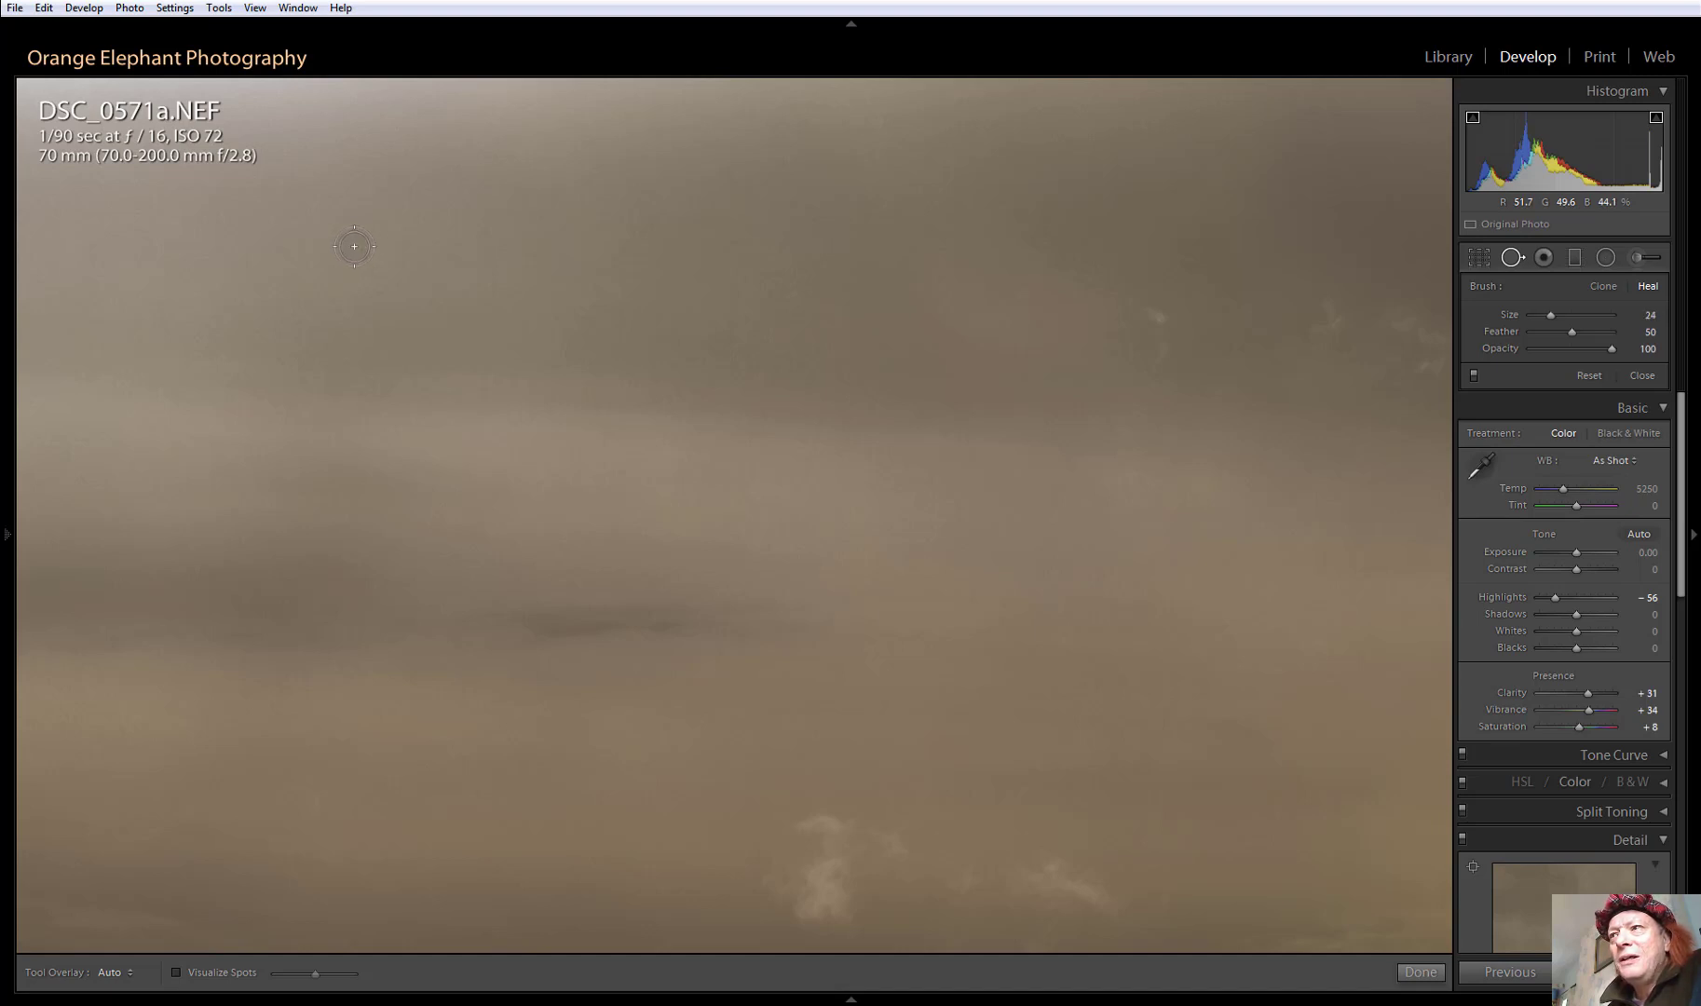
click(354, 246)
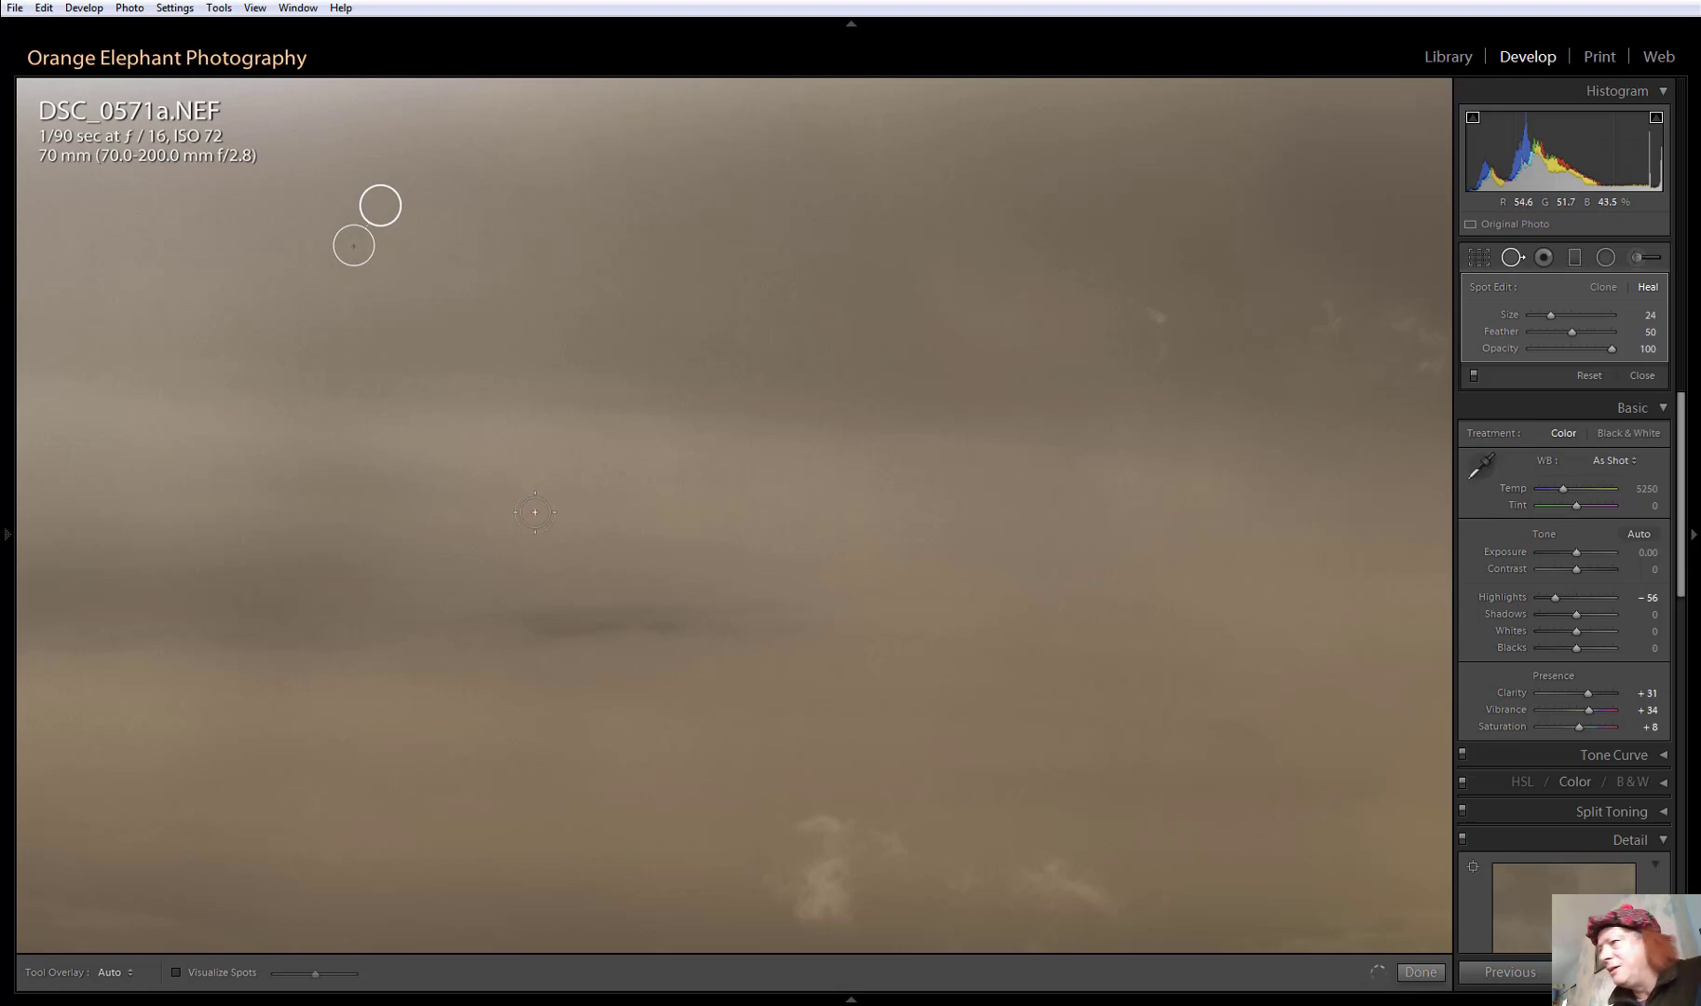
click(857, 562)
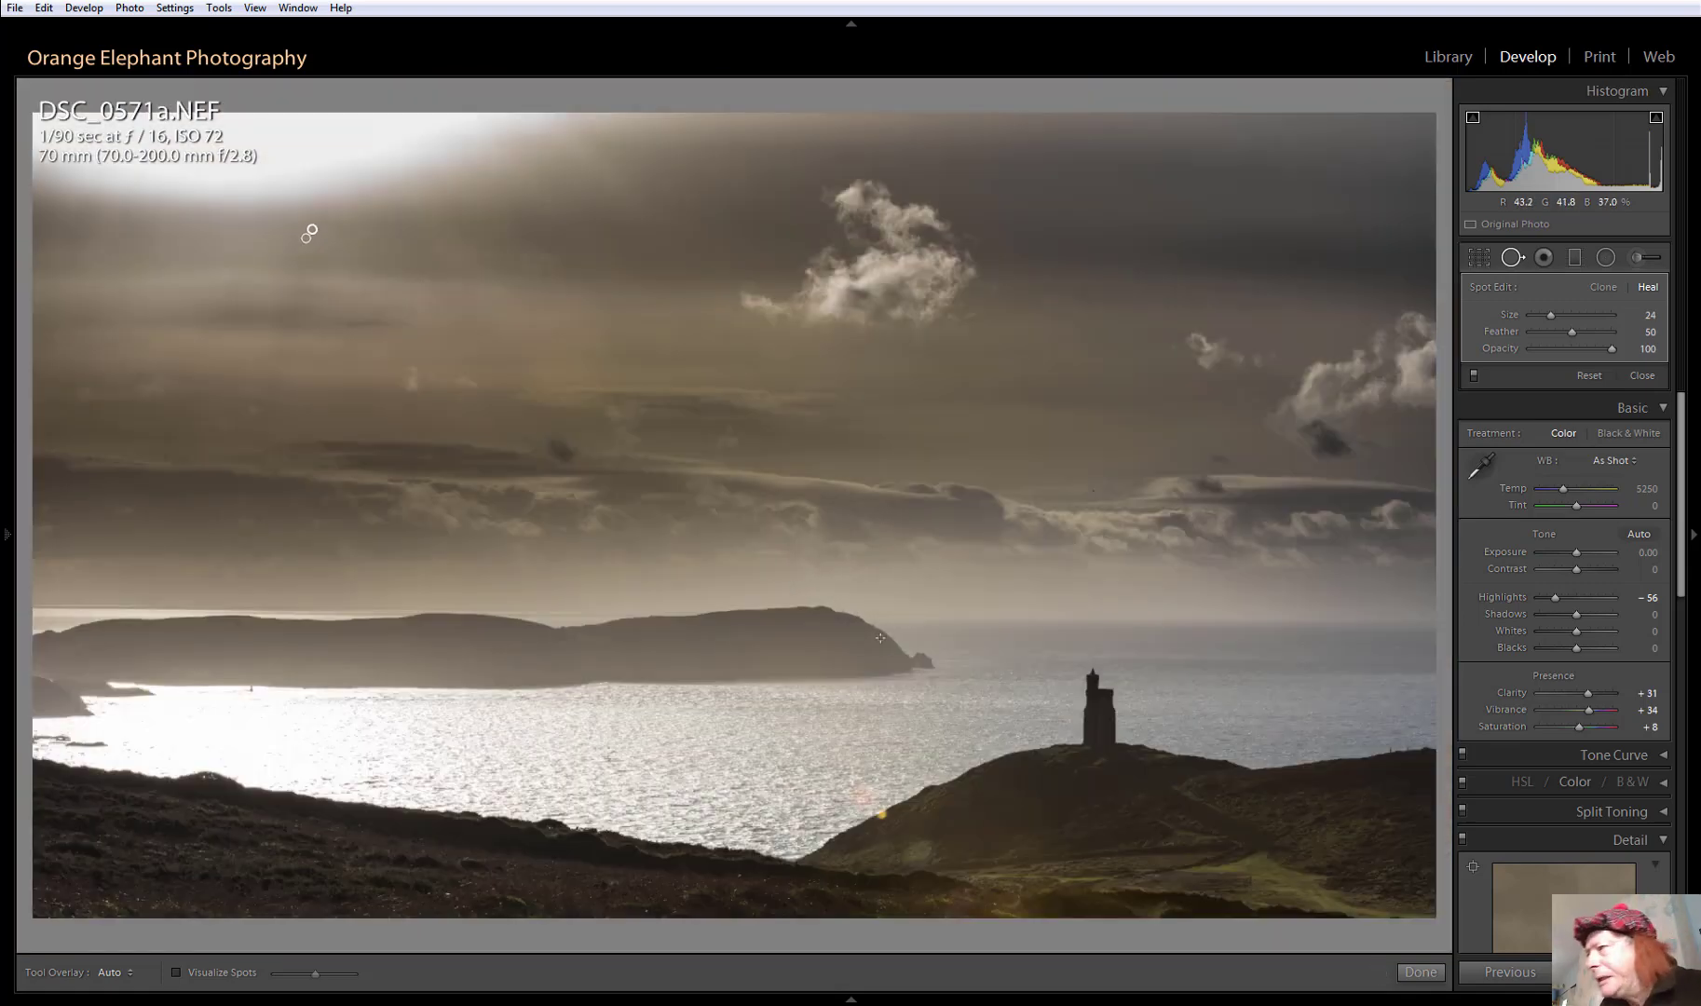
Heal the two dust spots in the sky just above the central cloud bank with a size 26 Heal brush
click(892, 468)
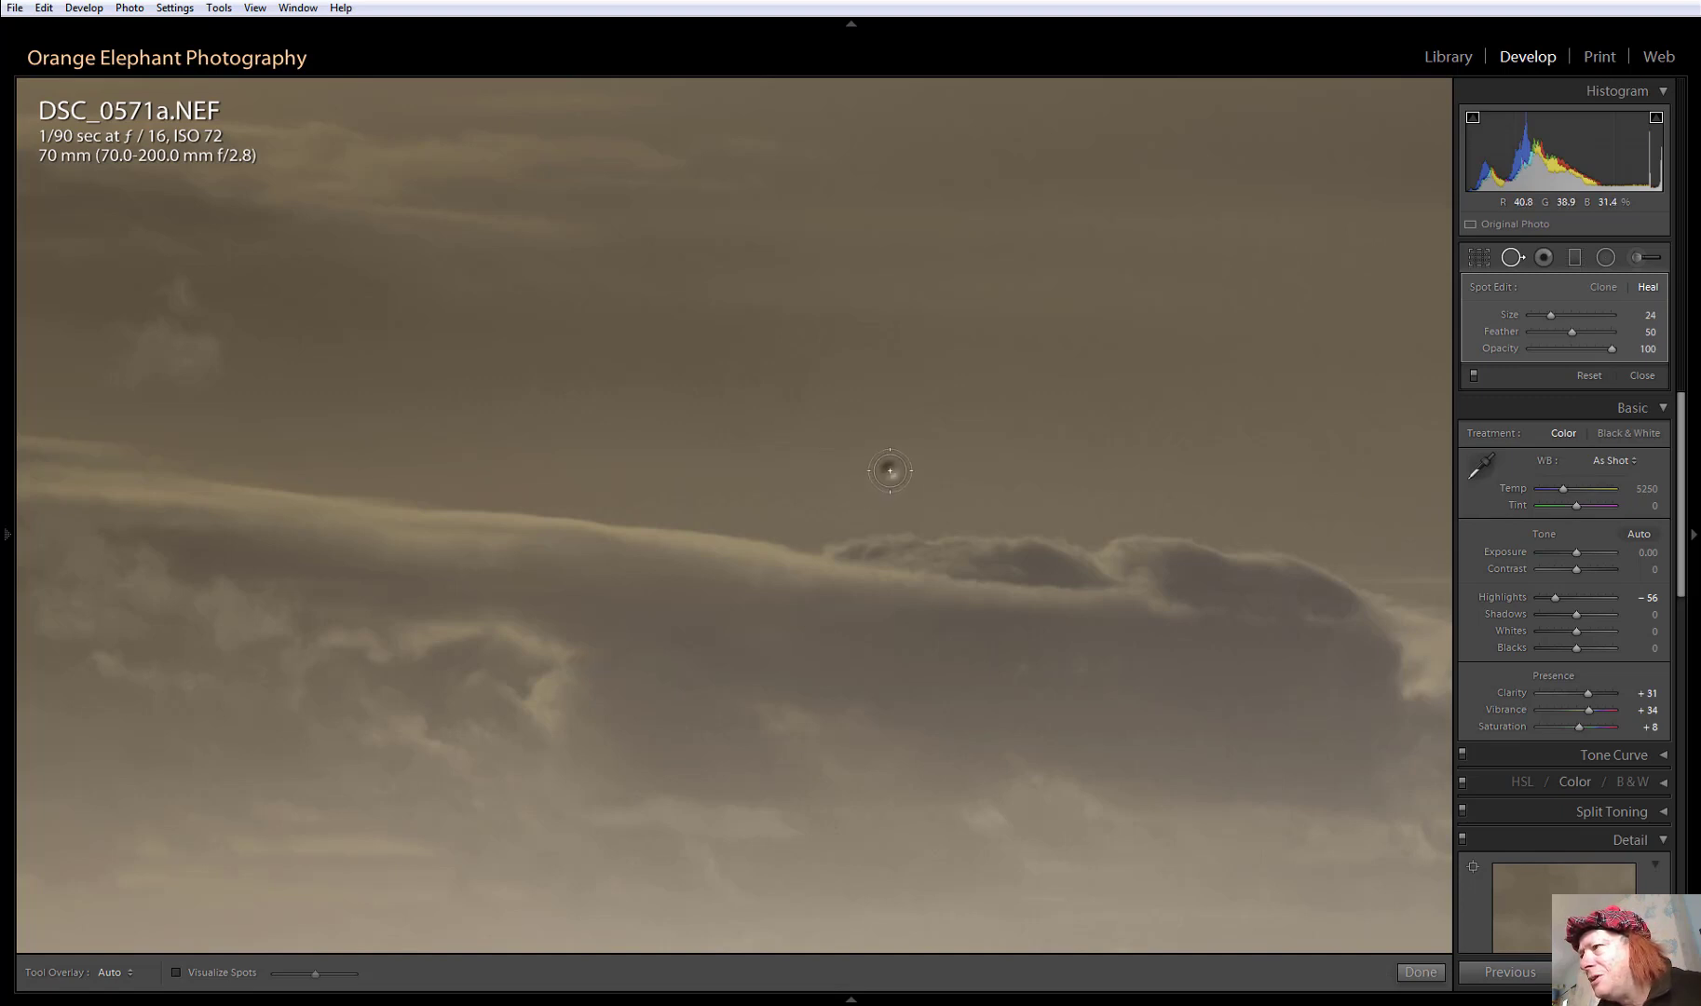
click(889, 470)
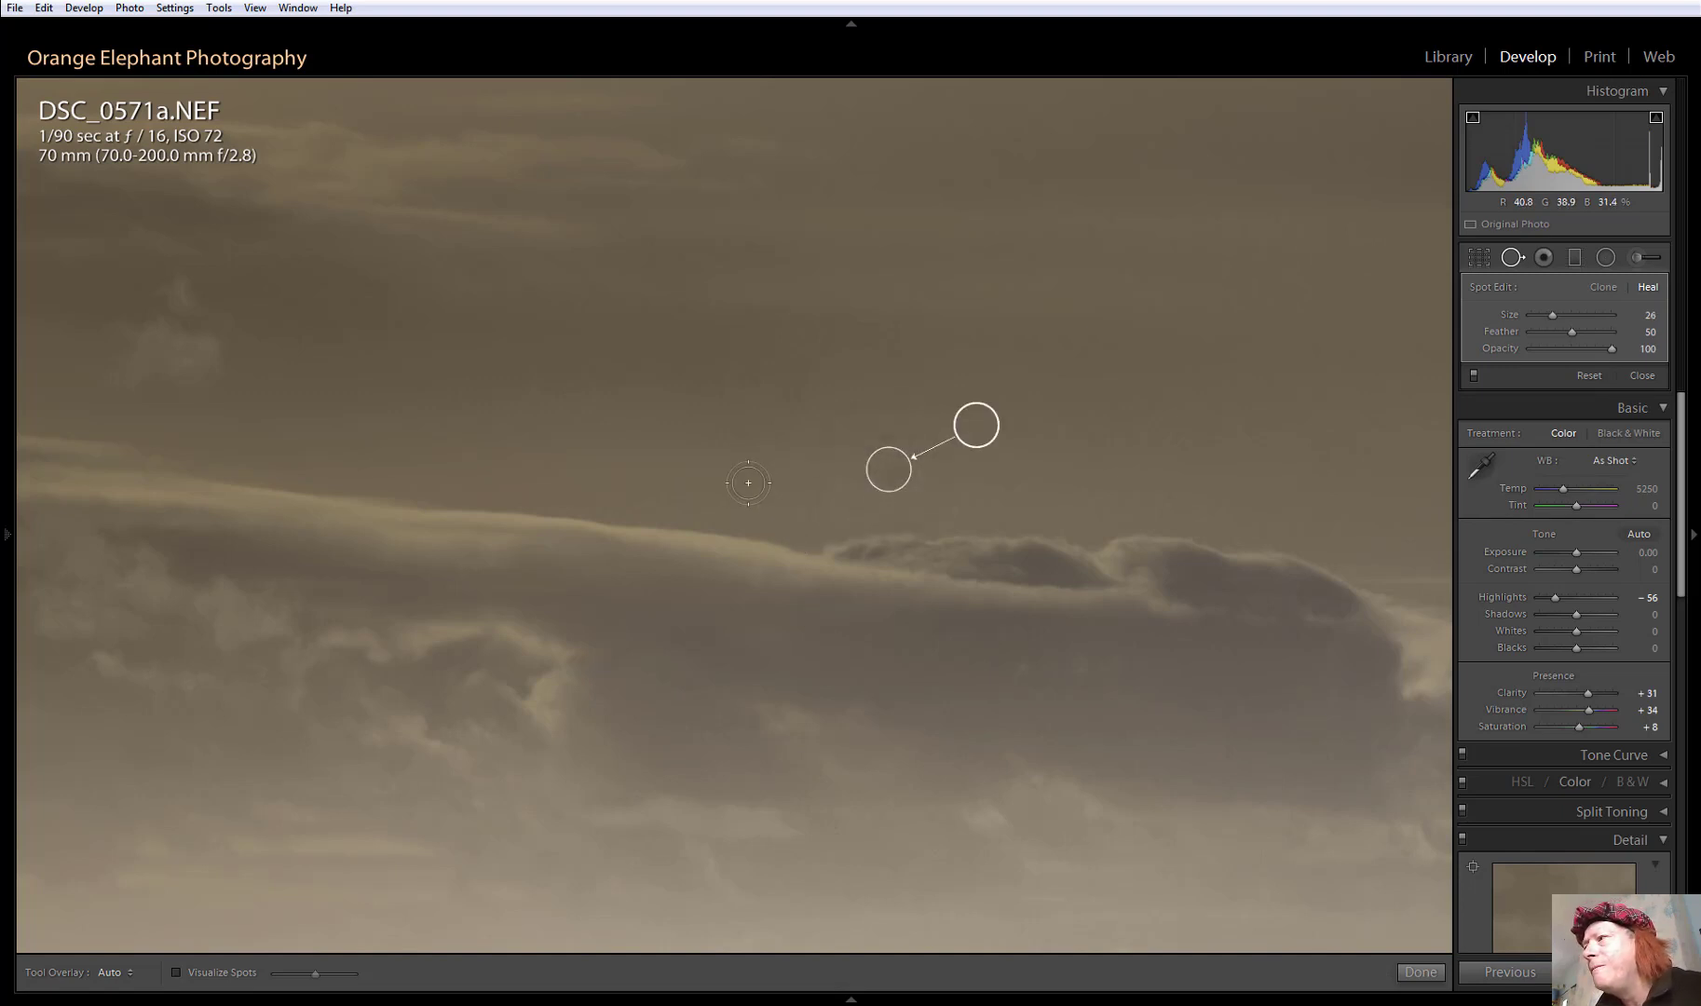
click(788, 400)
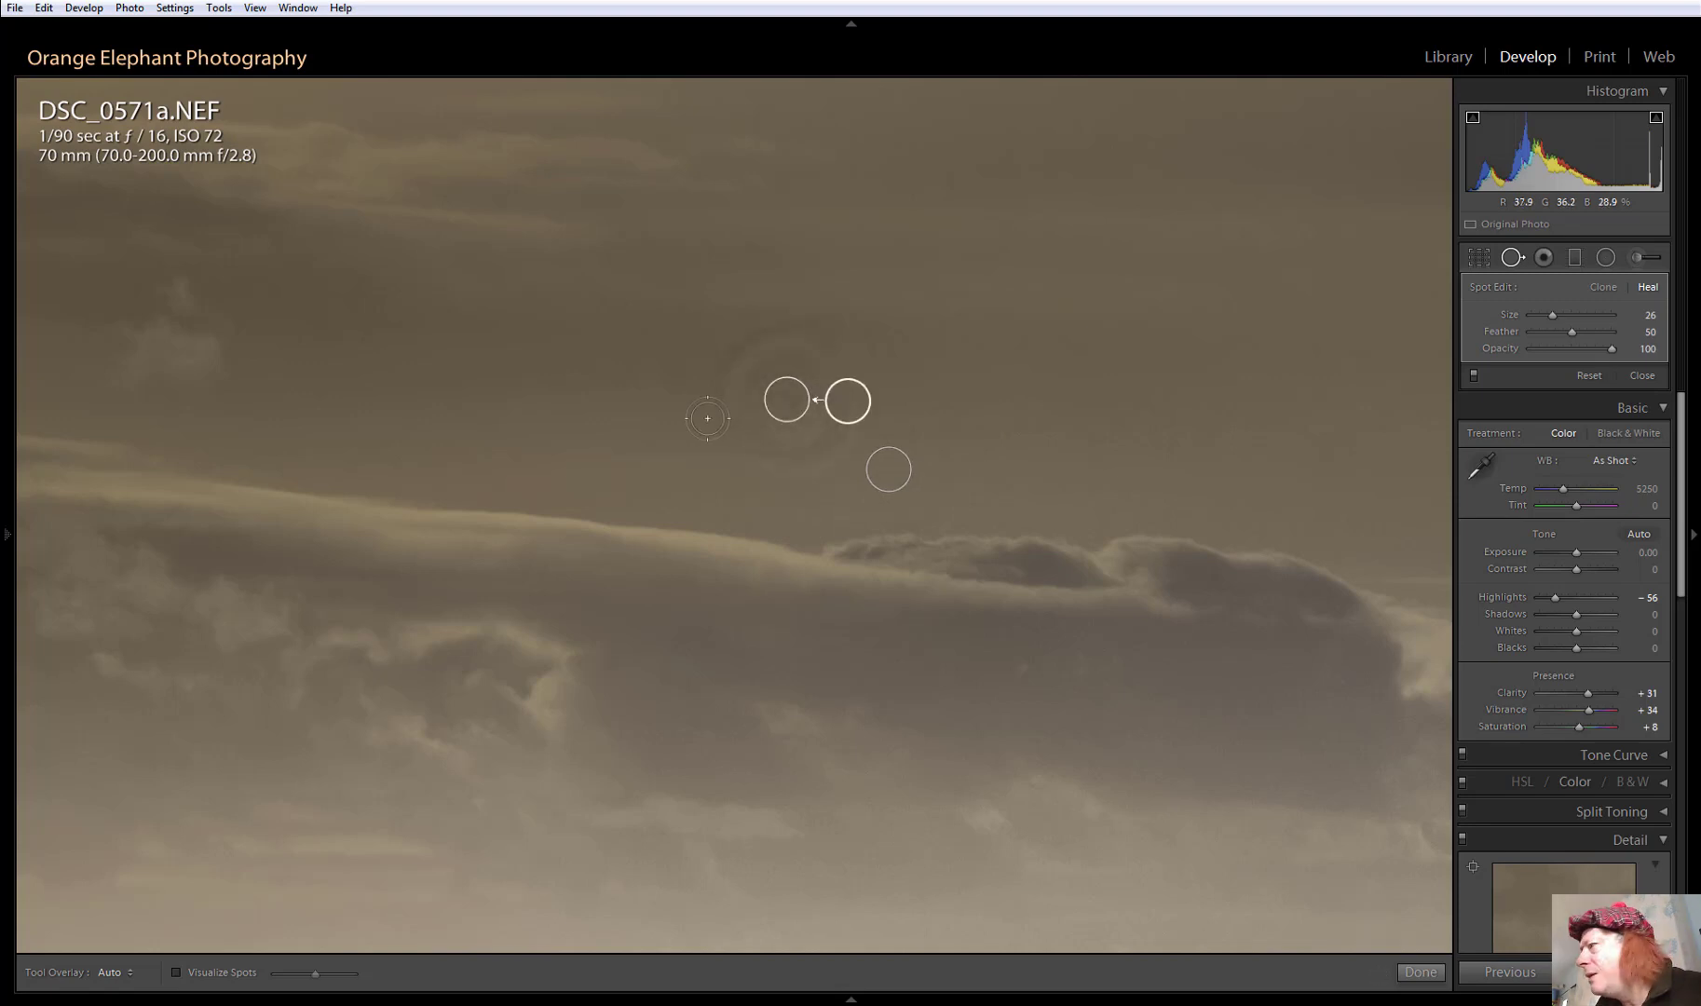
click(1174, 664)
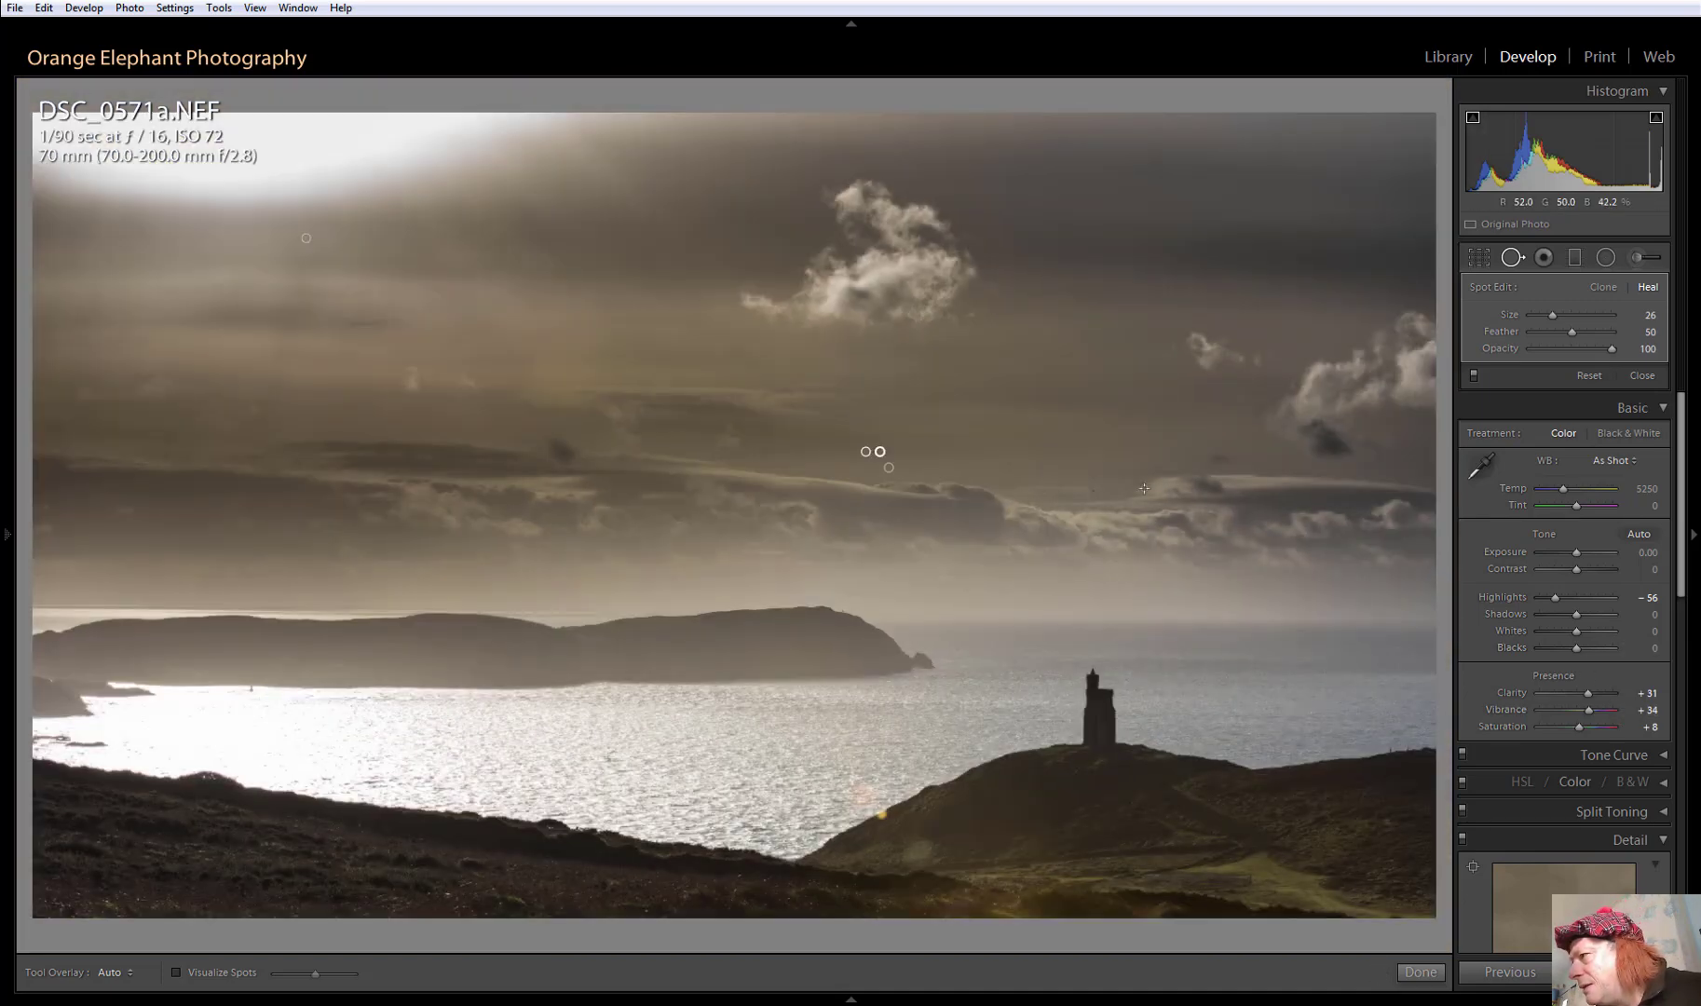
Heal the small dark speck above the clouds to the right with a size 10 brush, and finish spot removal
click(1096, 496)
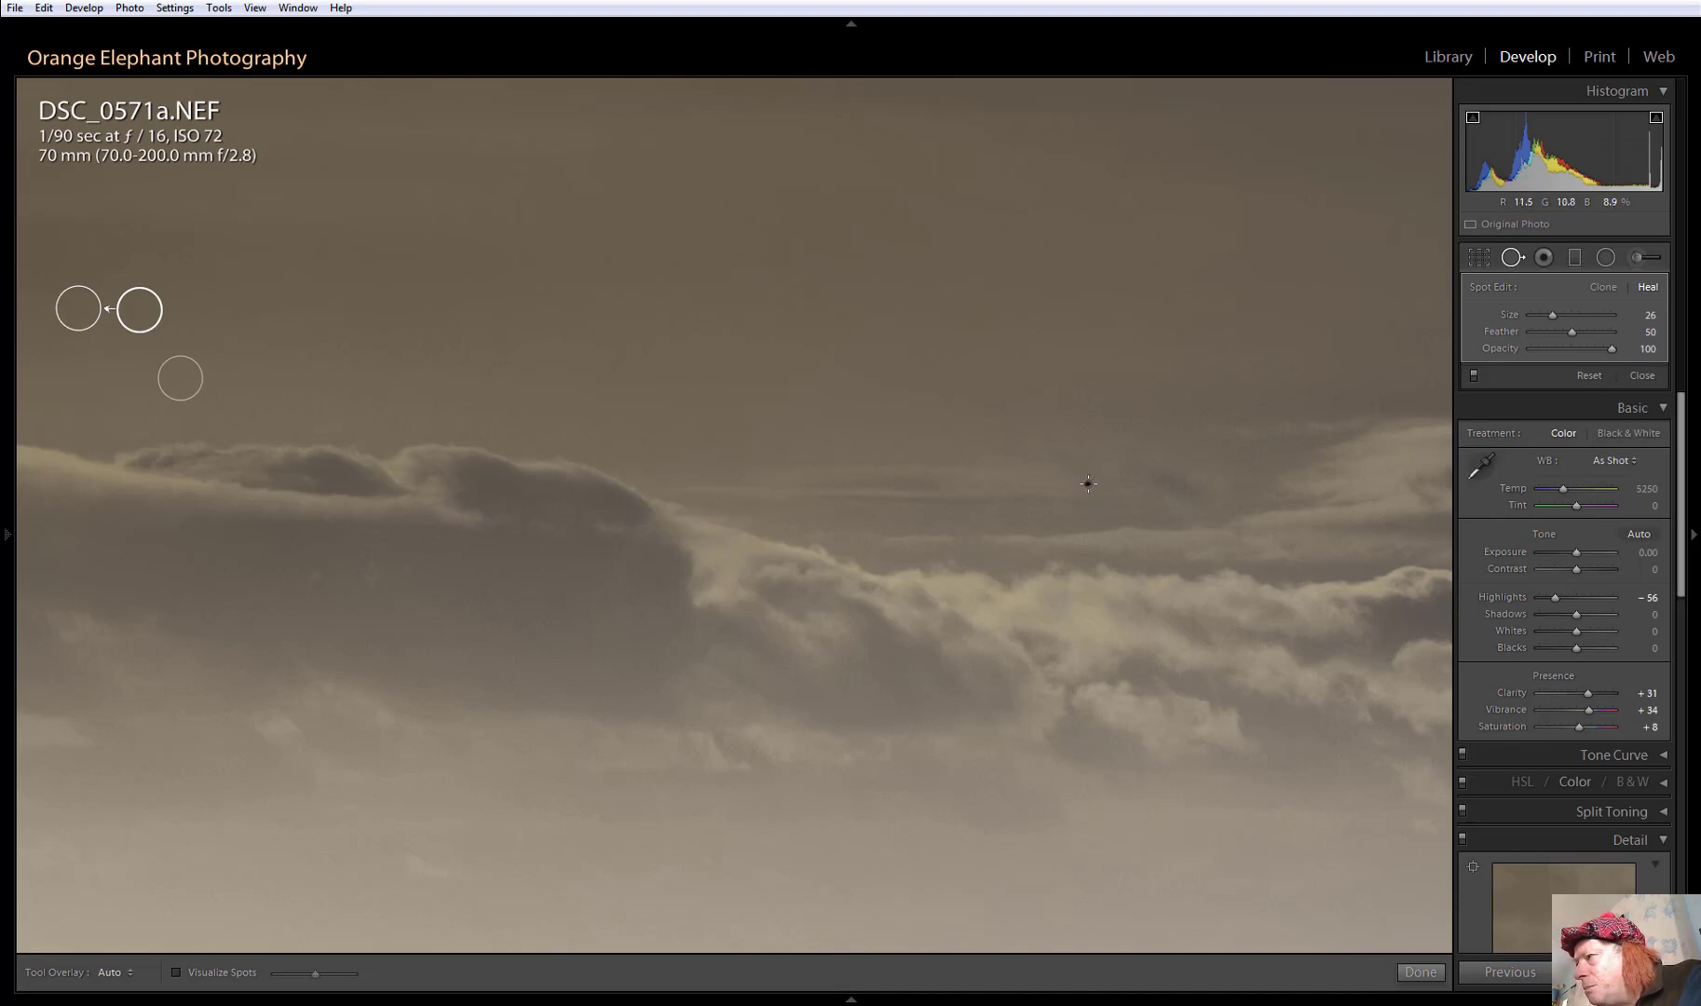
click(1088, 484)
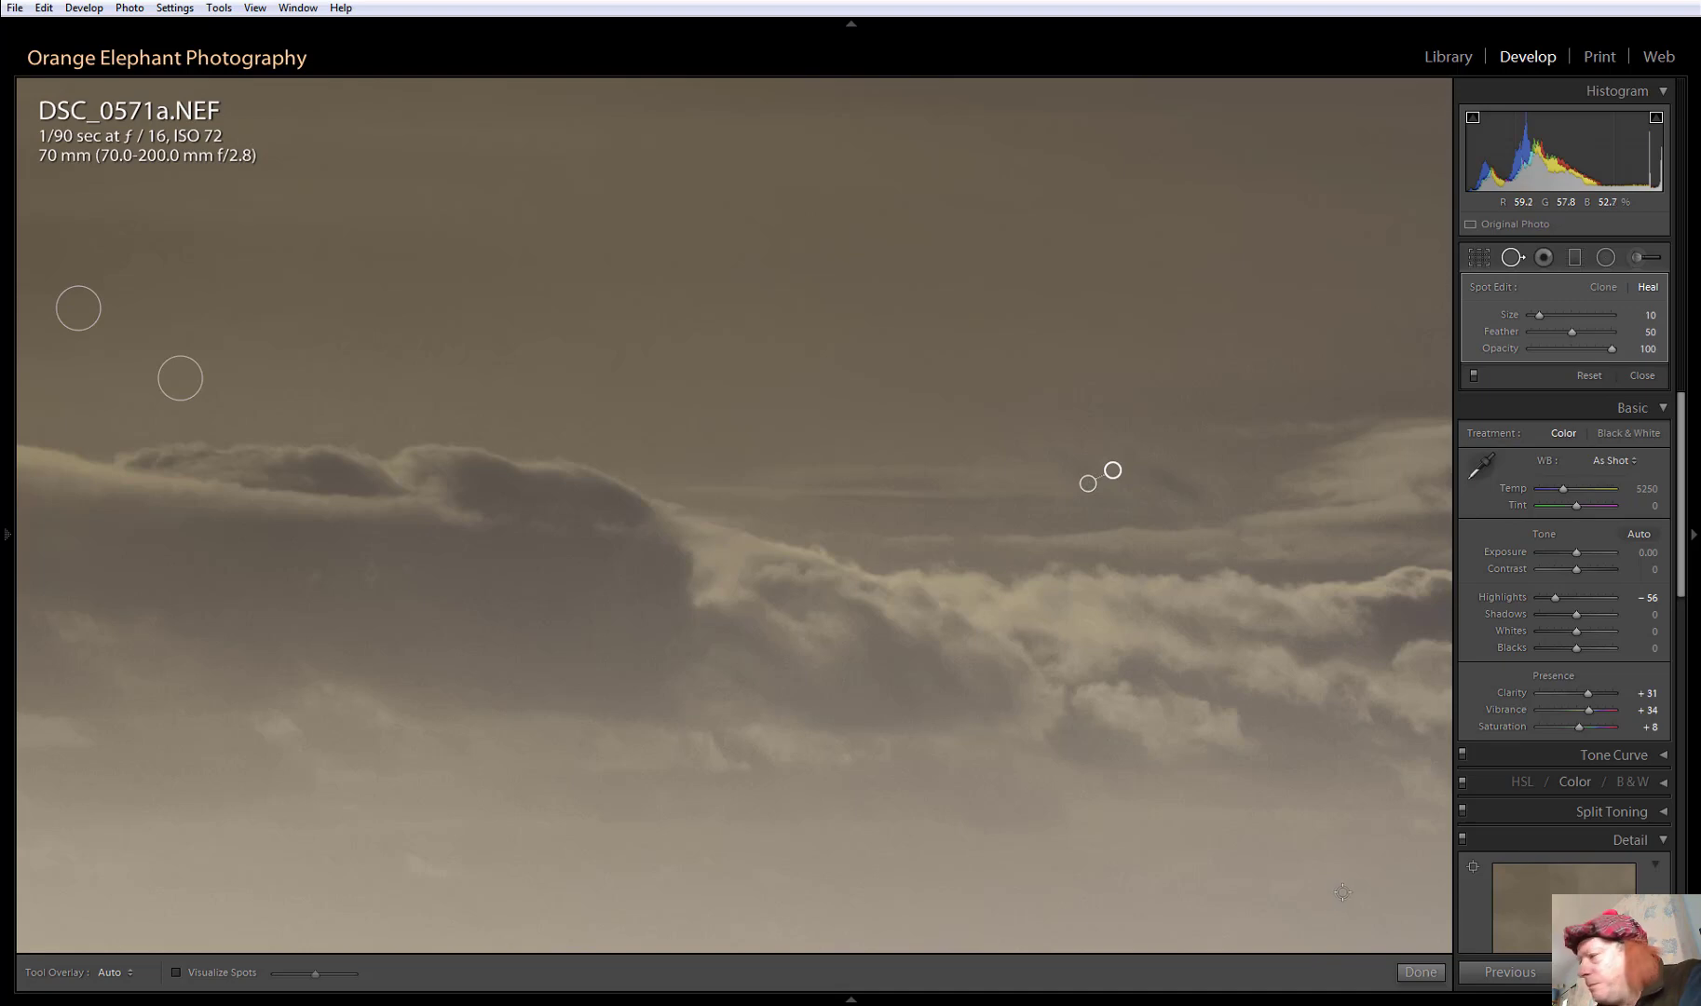
click(1421, 971)
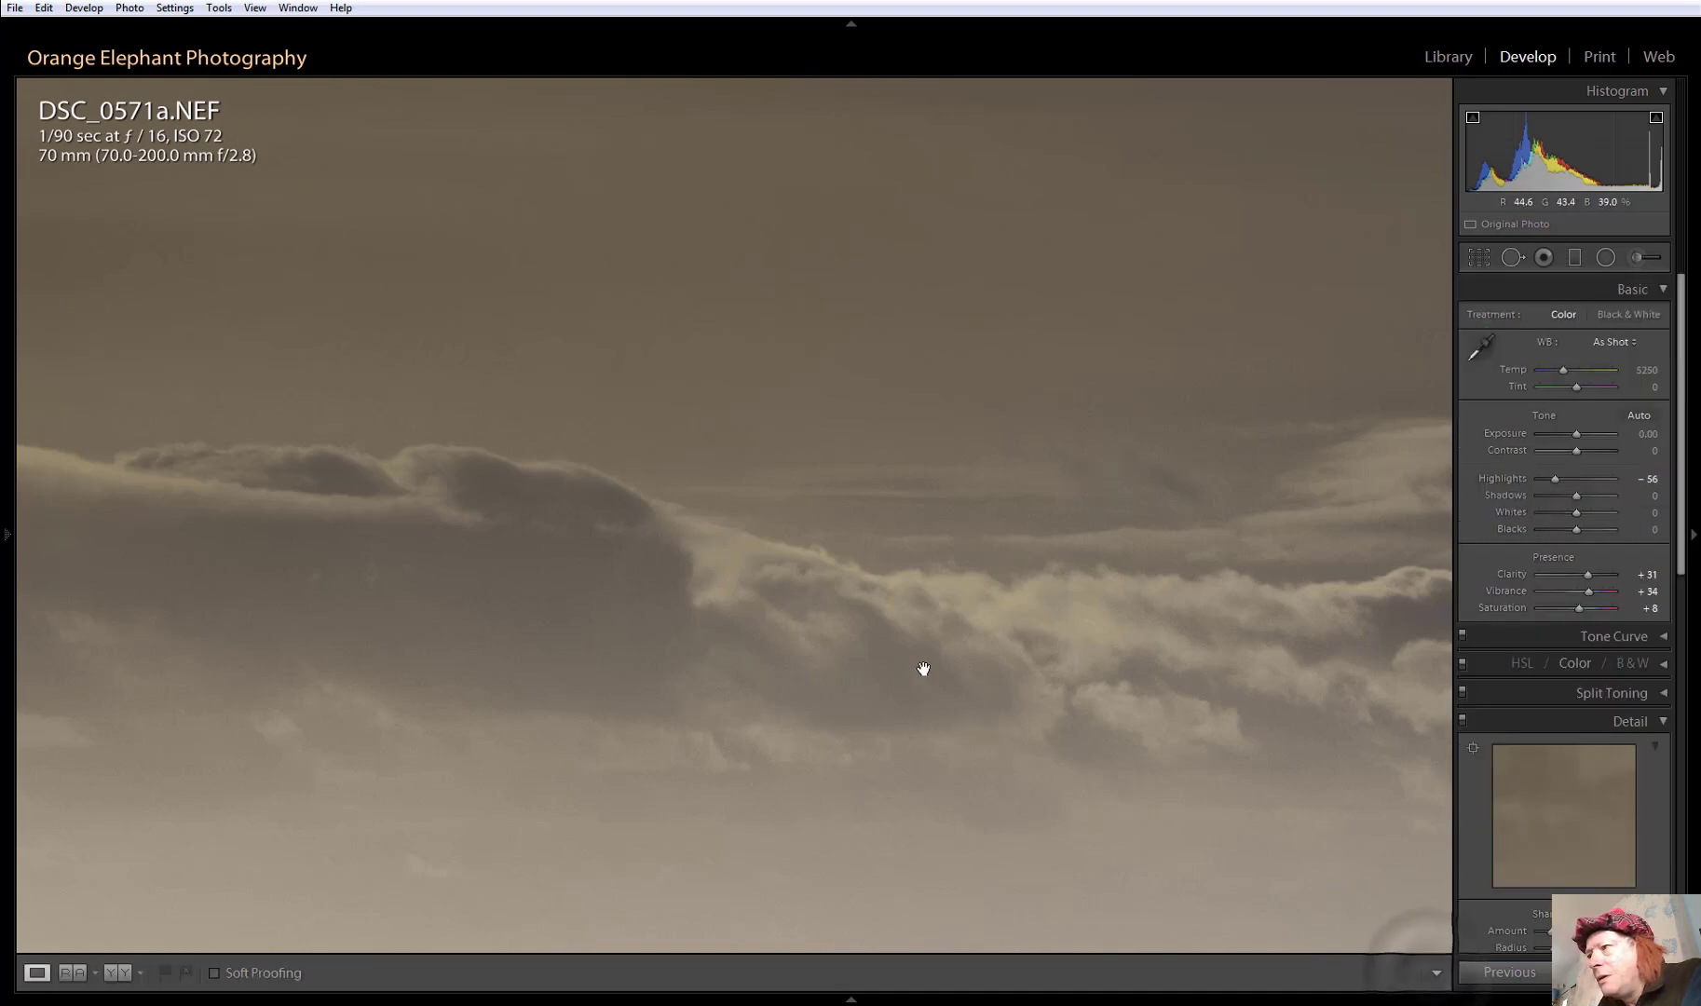
click(836, 655)
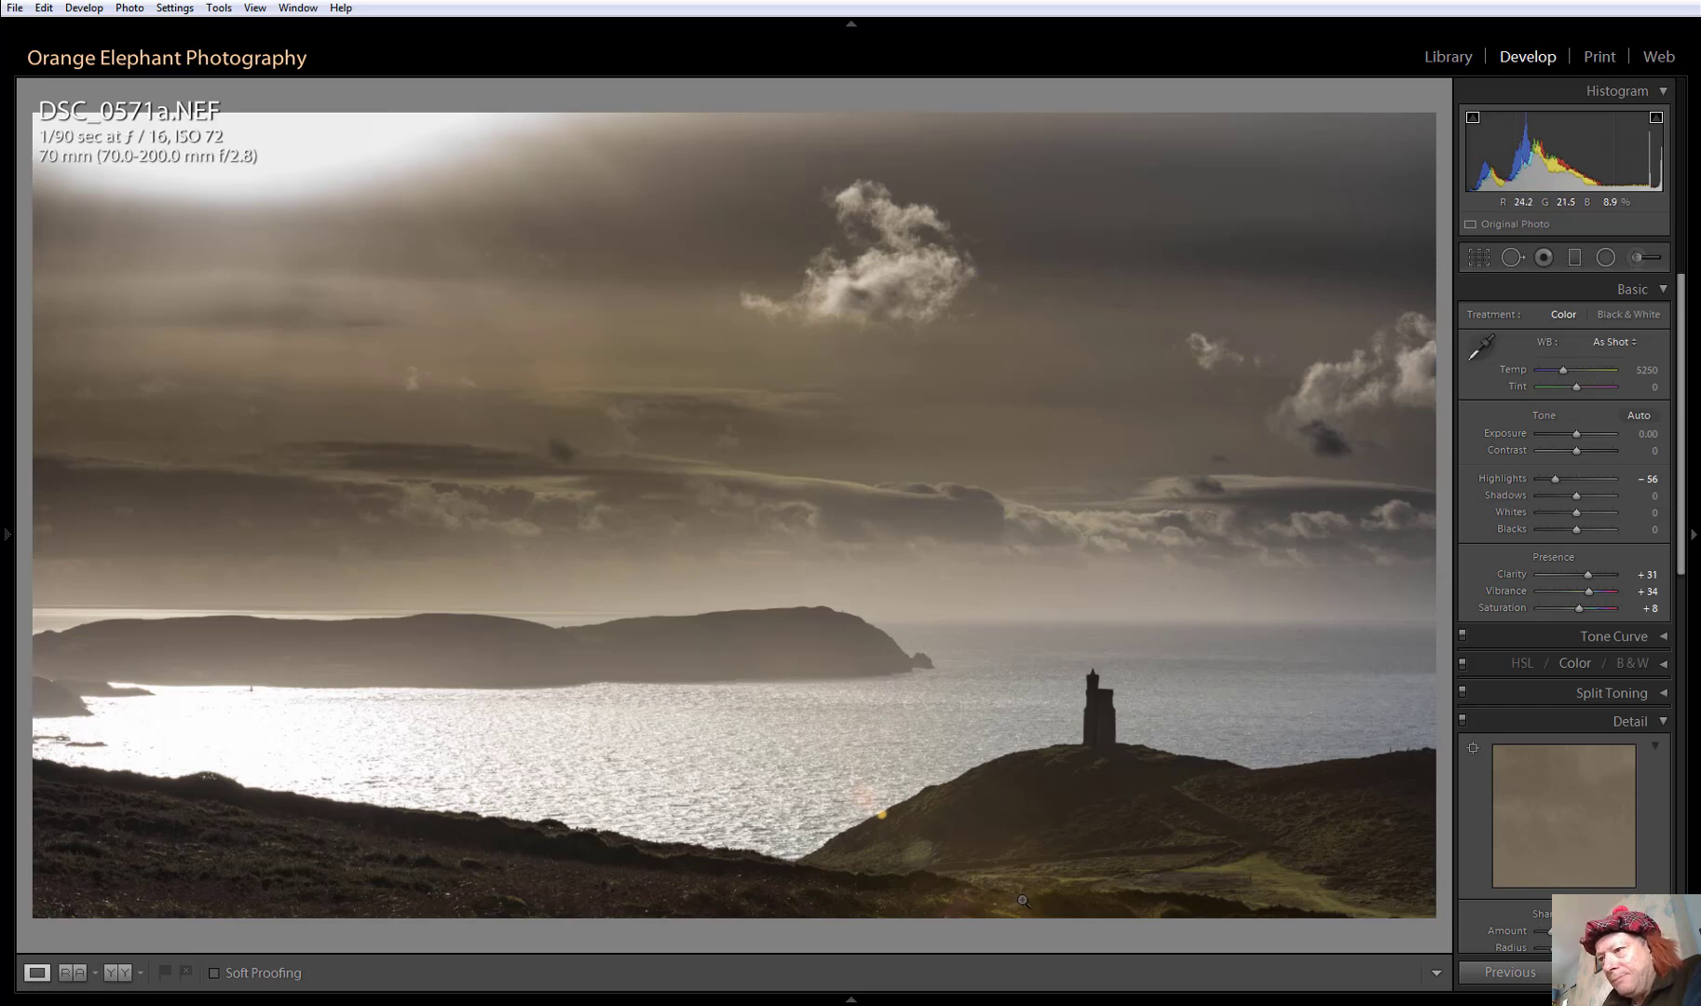
Place a second, narrow graduated filter over the foreground land, tilted to follow the slope of the shoreline
click(1576, 252)
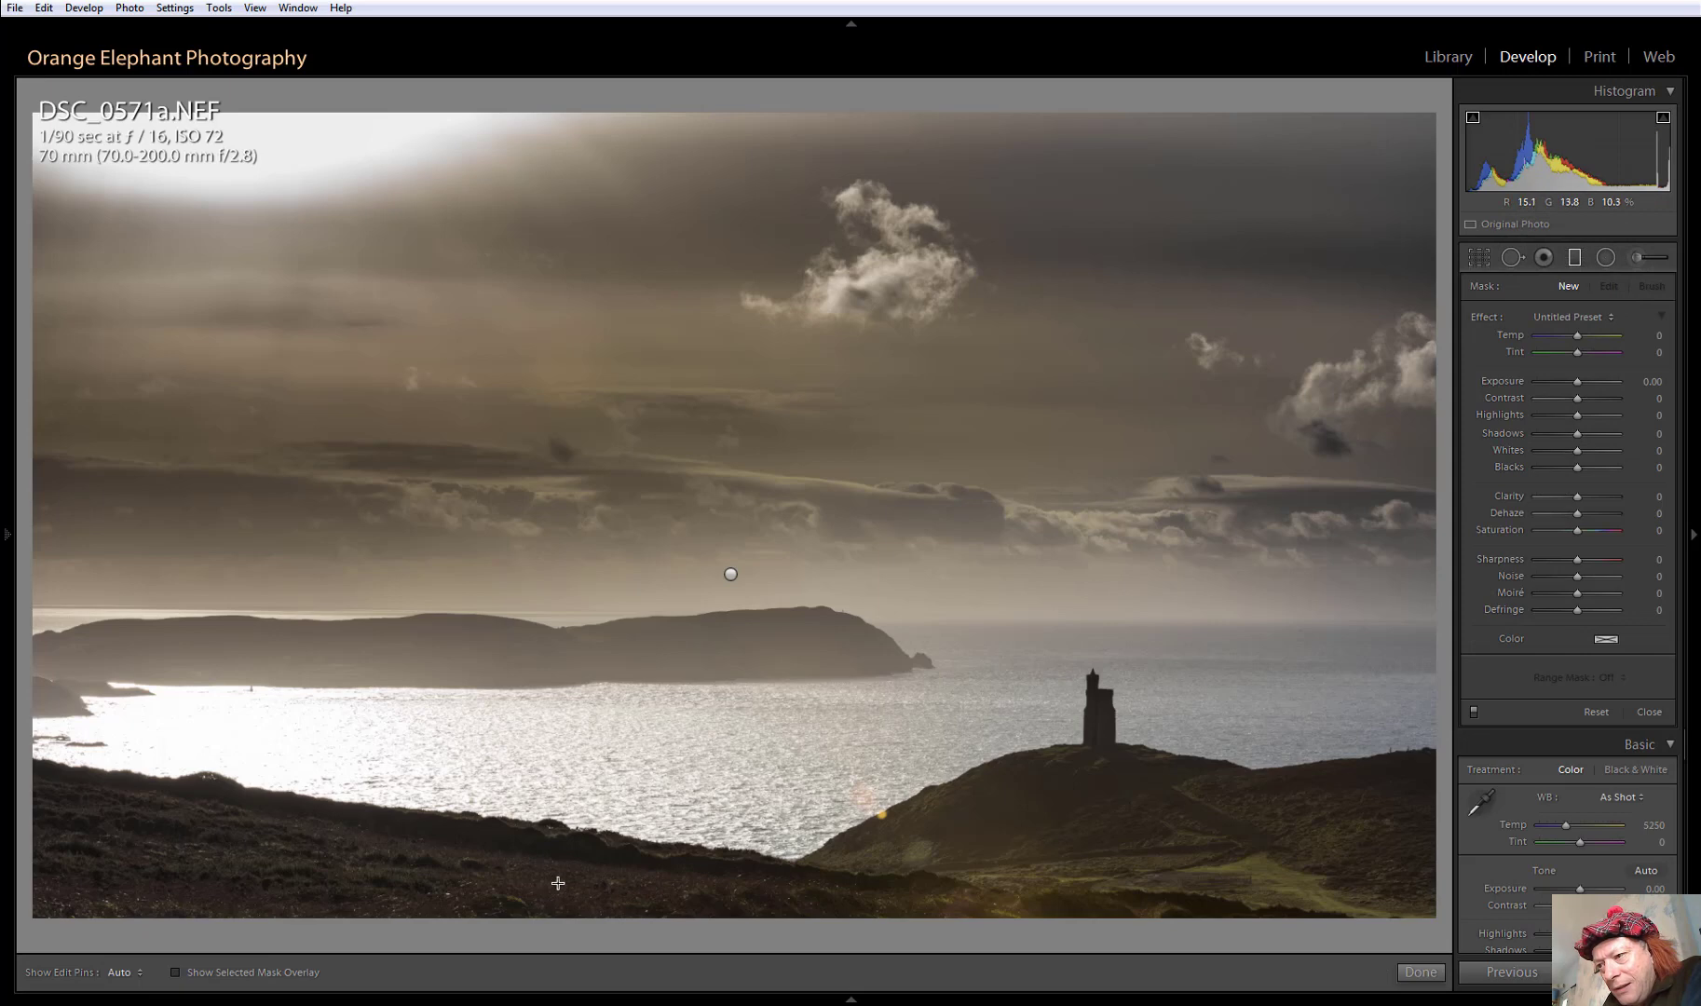
mouse_move(558, 881)
mouse_down()
mouse_move(565, 817)
mouse_move(558, 848)
mouse_up()
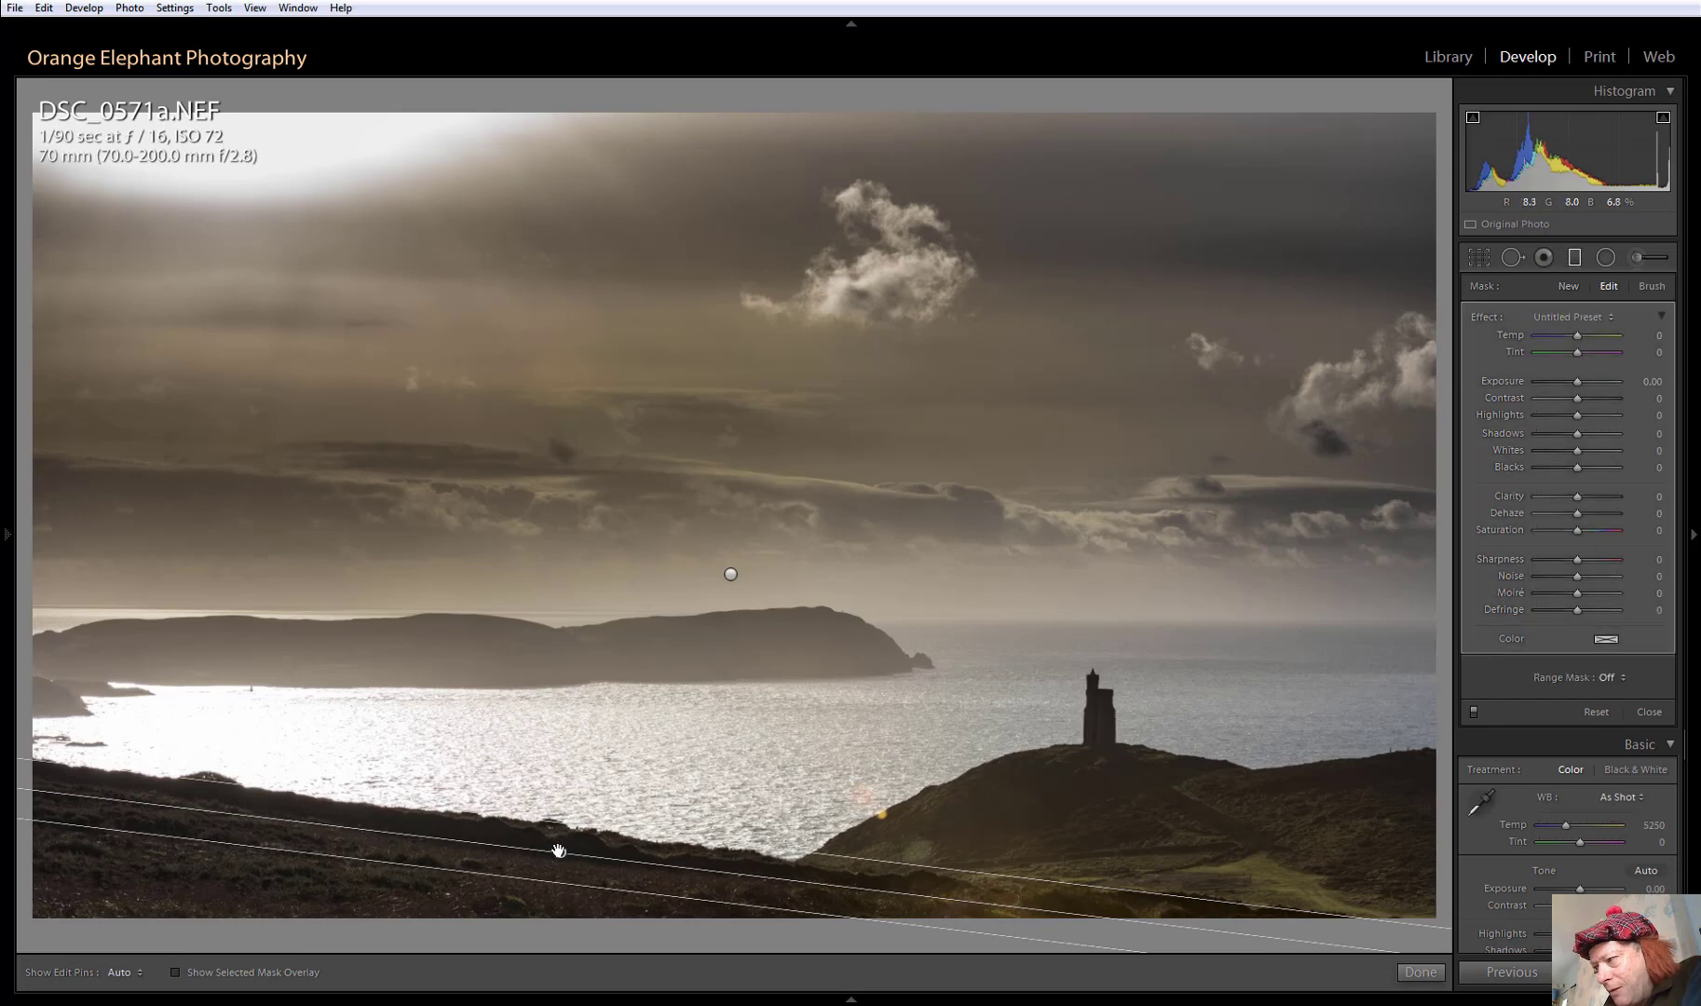
mouse_move(558, 851)
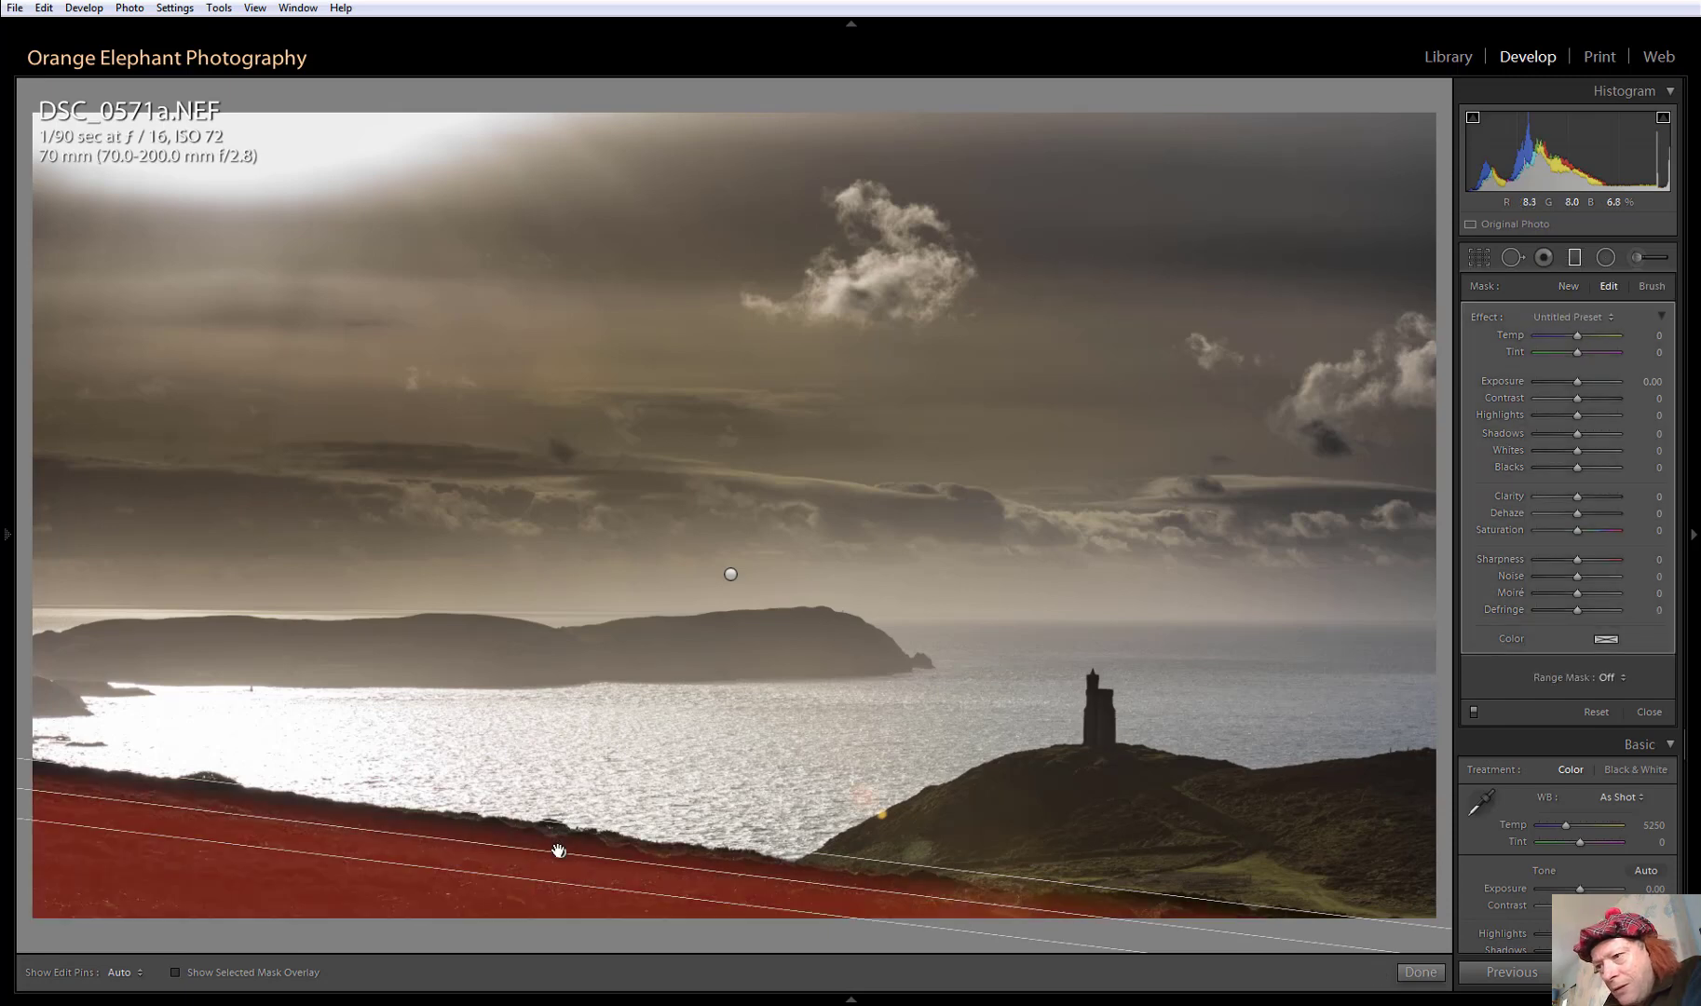
drag(562, 853, 567, 848)
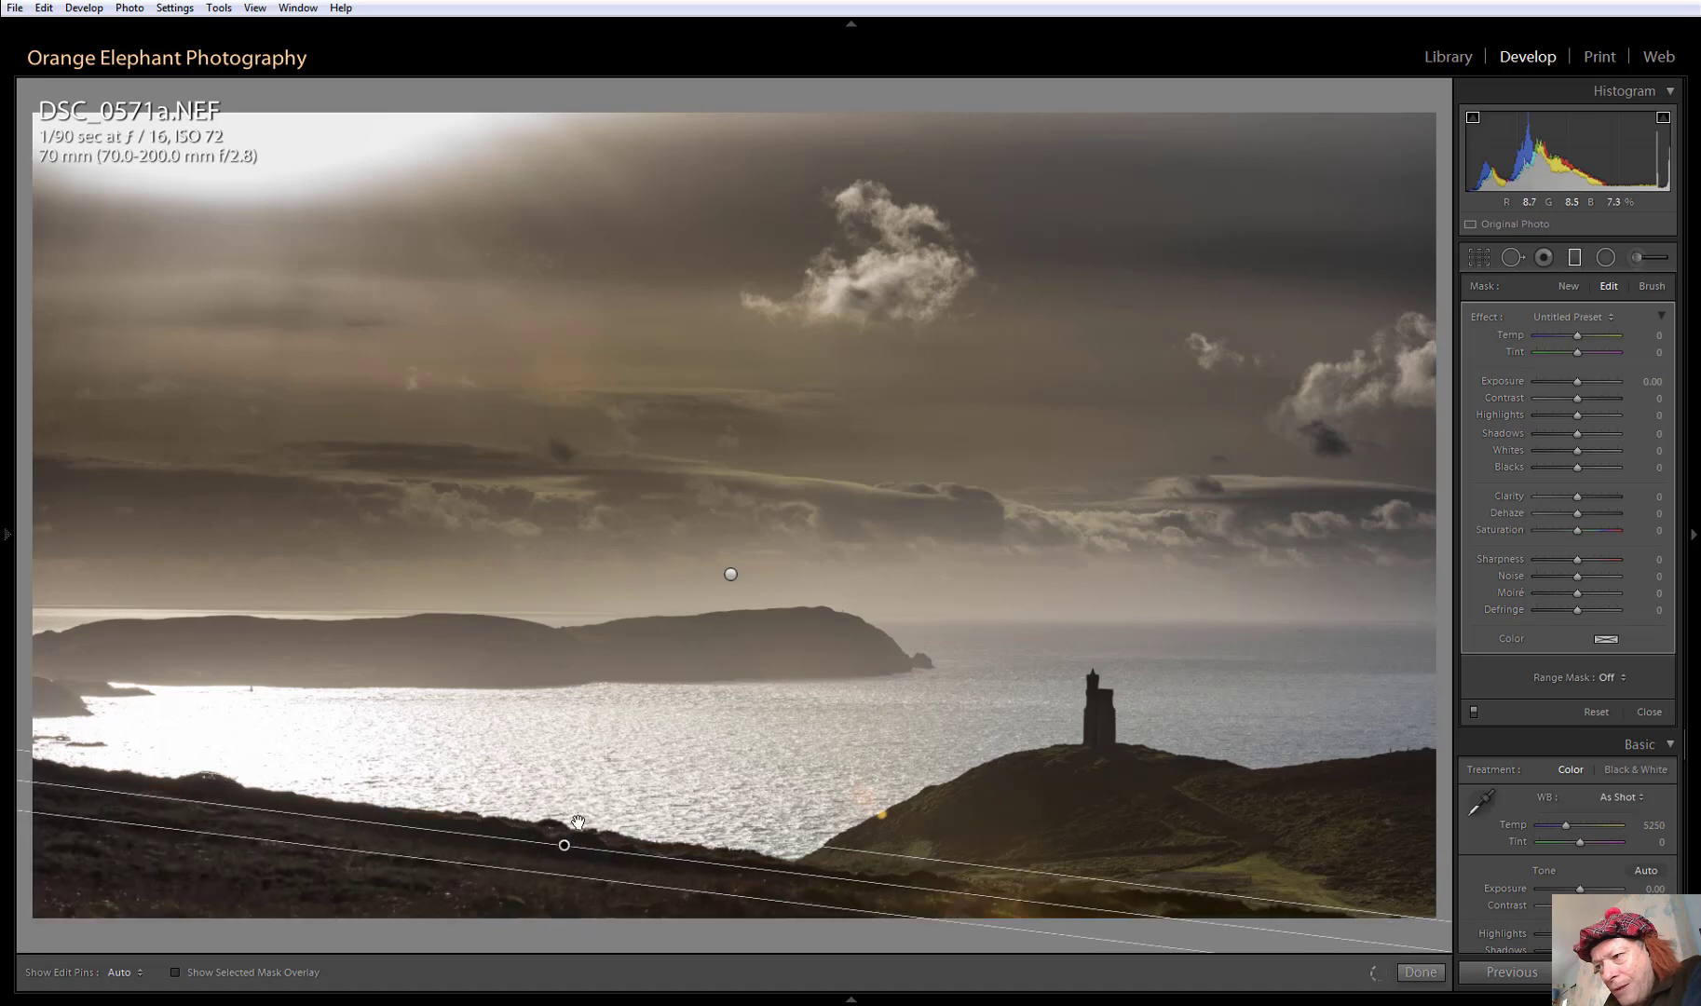
drag(581, 826, 563, 836)
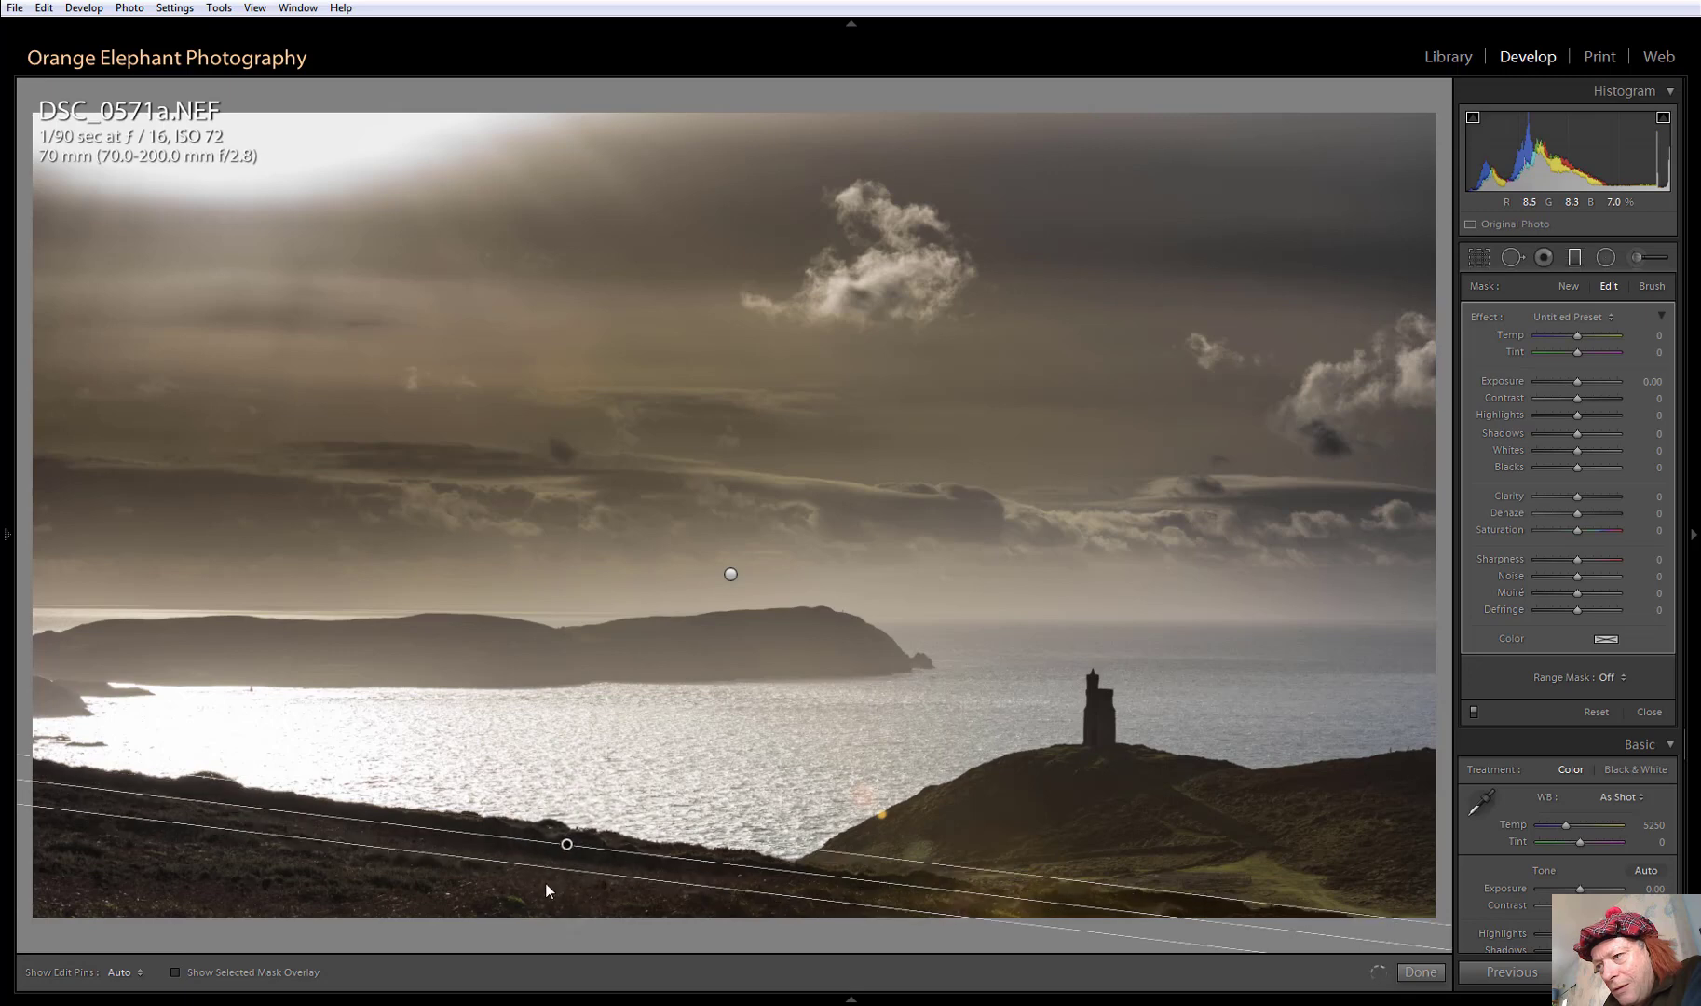
mouse_move(567, 845)
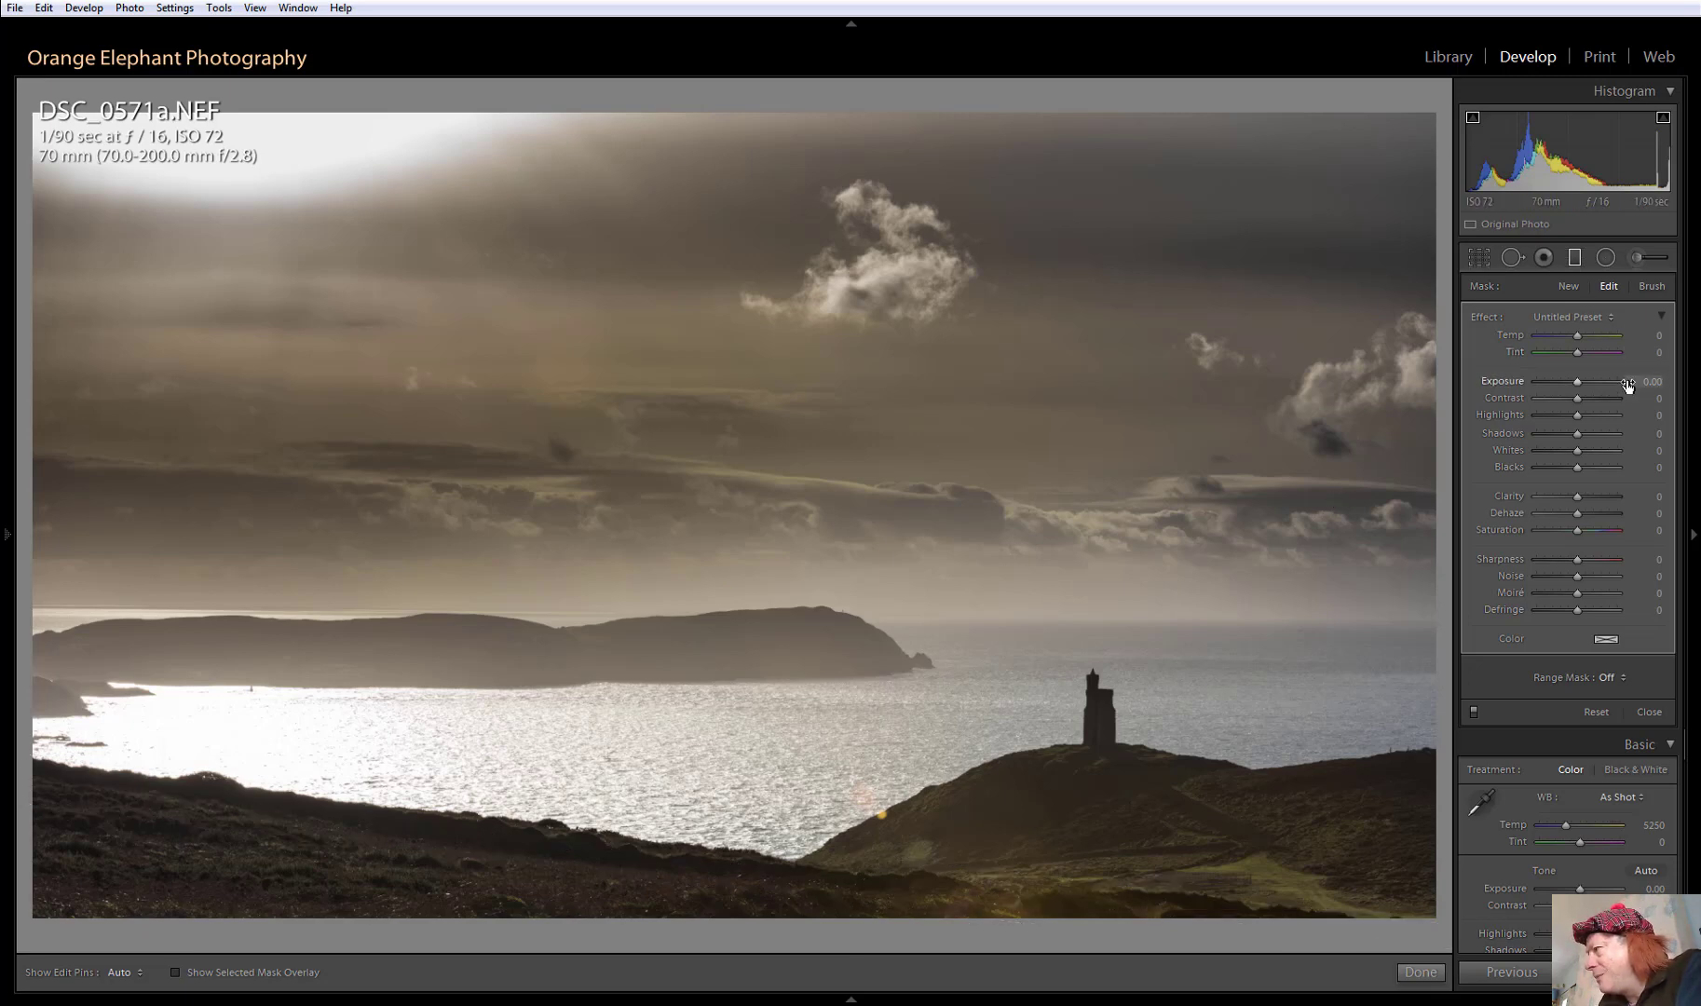
Brighten the foreground in its graduated filter with Exposure 0.20 and Shadows 56
drag(1627, 384, 1635, 384)
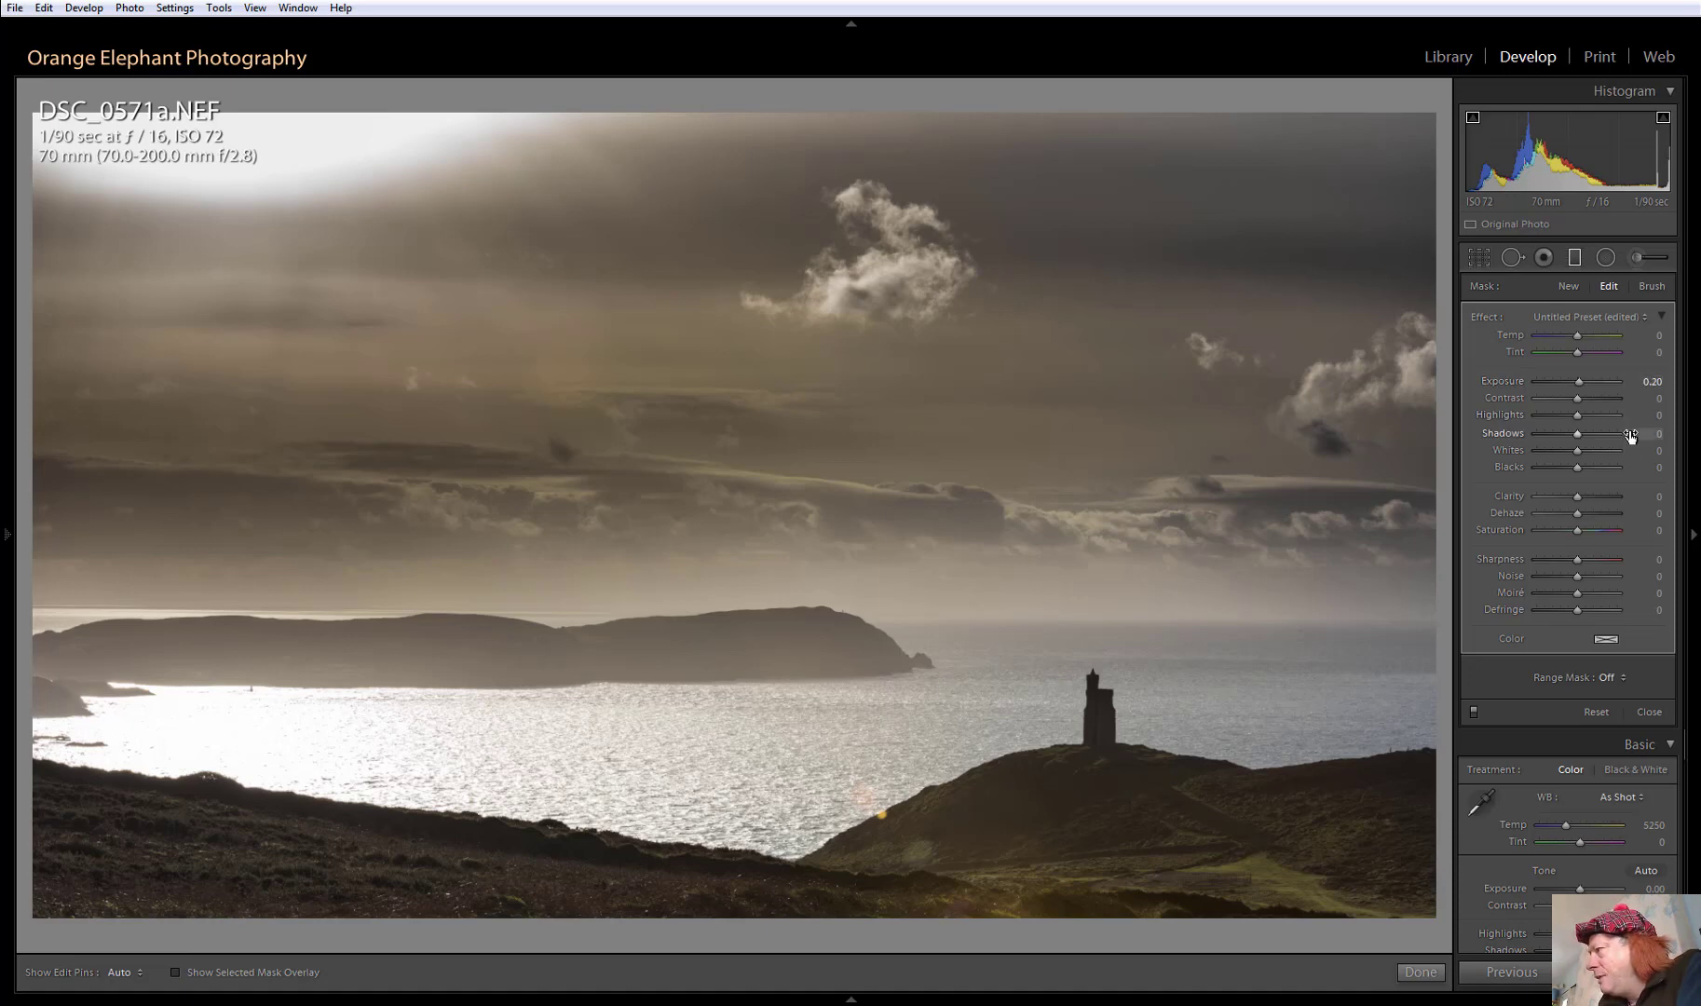
drag(1630, 434, 1665, 434)
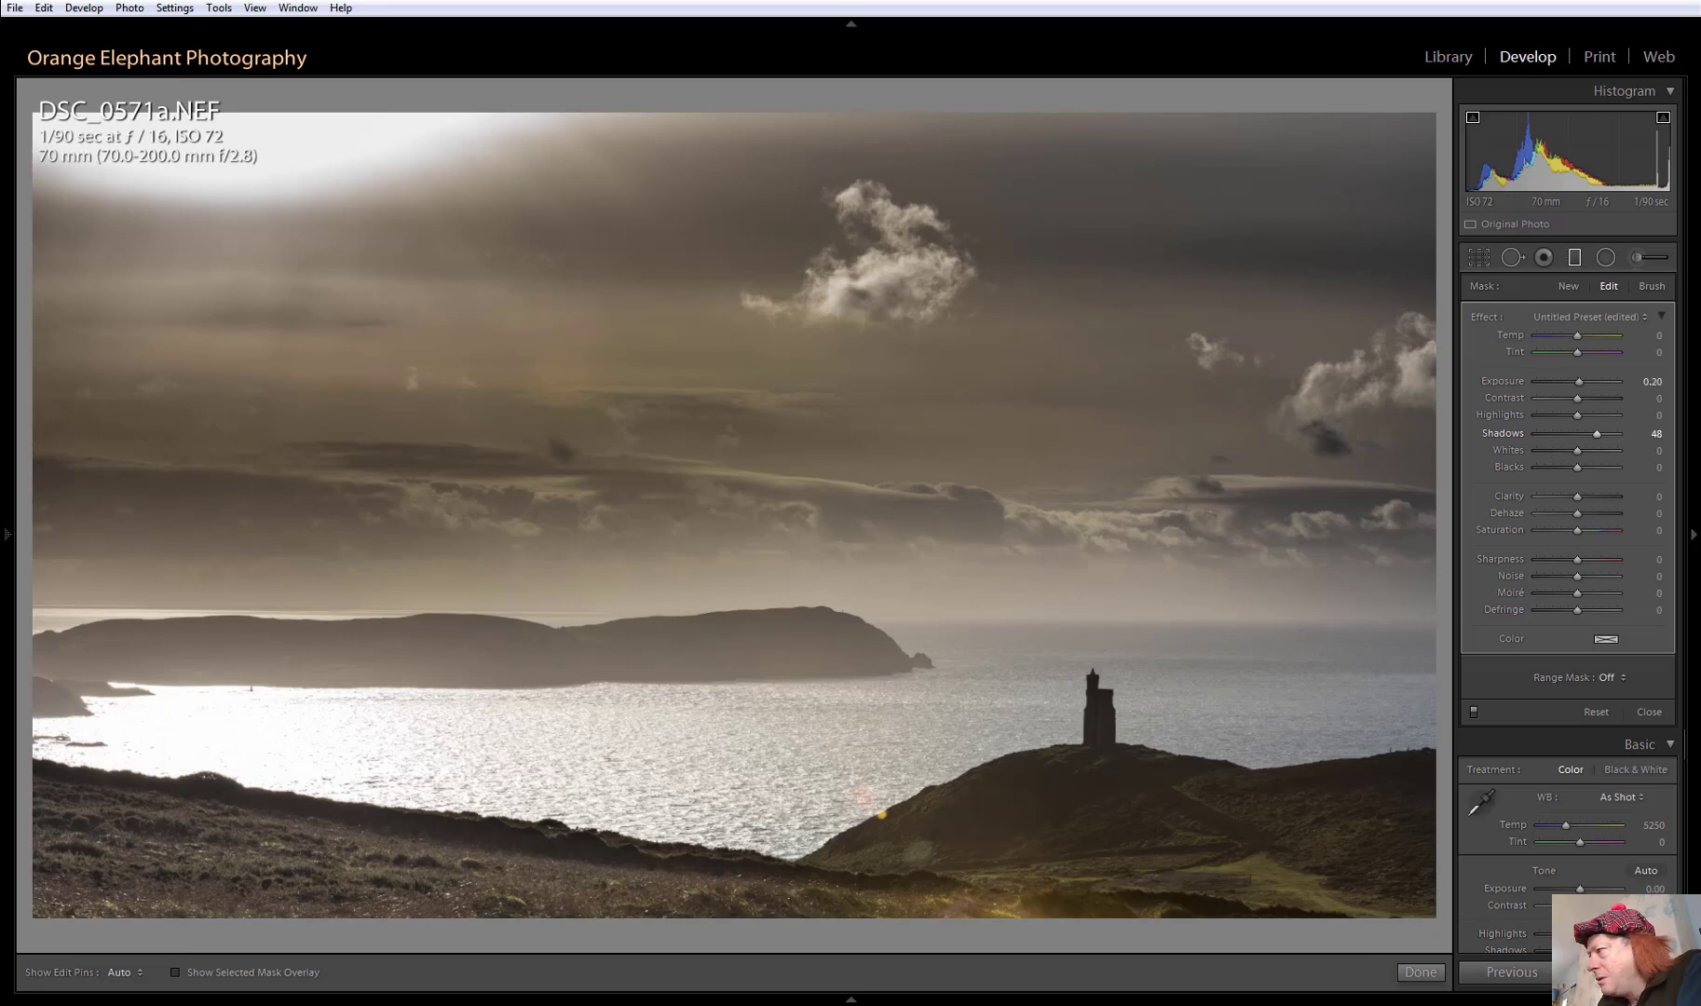
drag(1664, 434, 1667, 434)
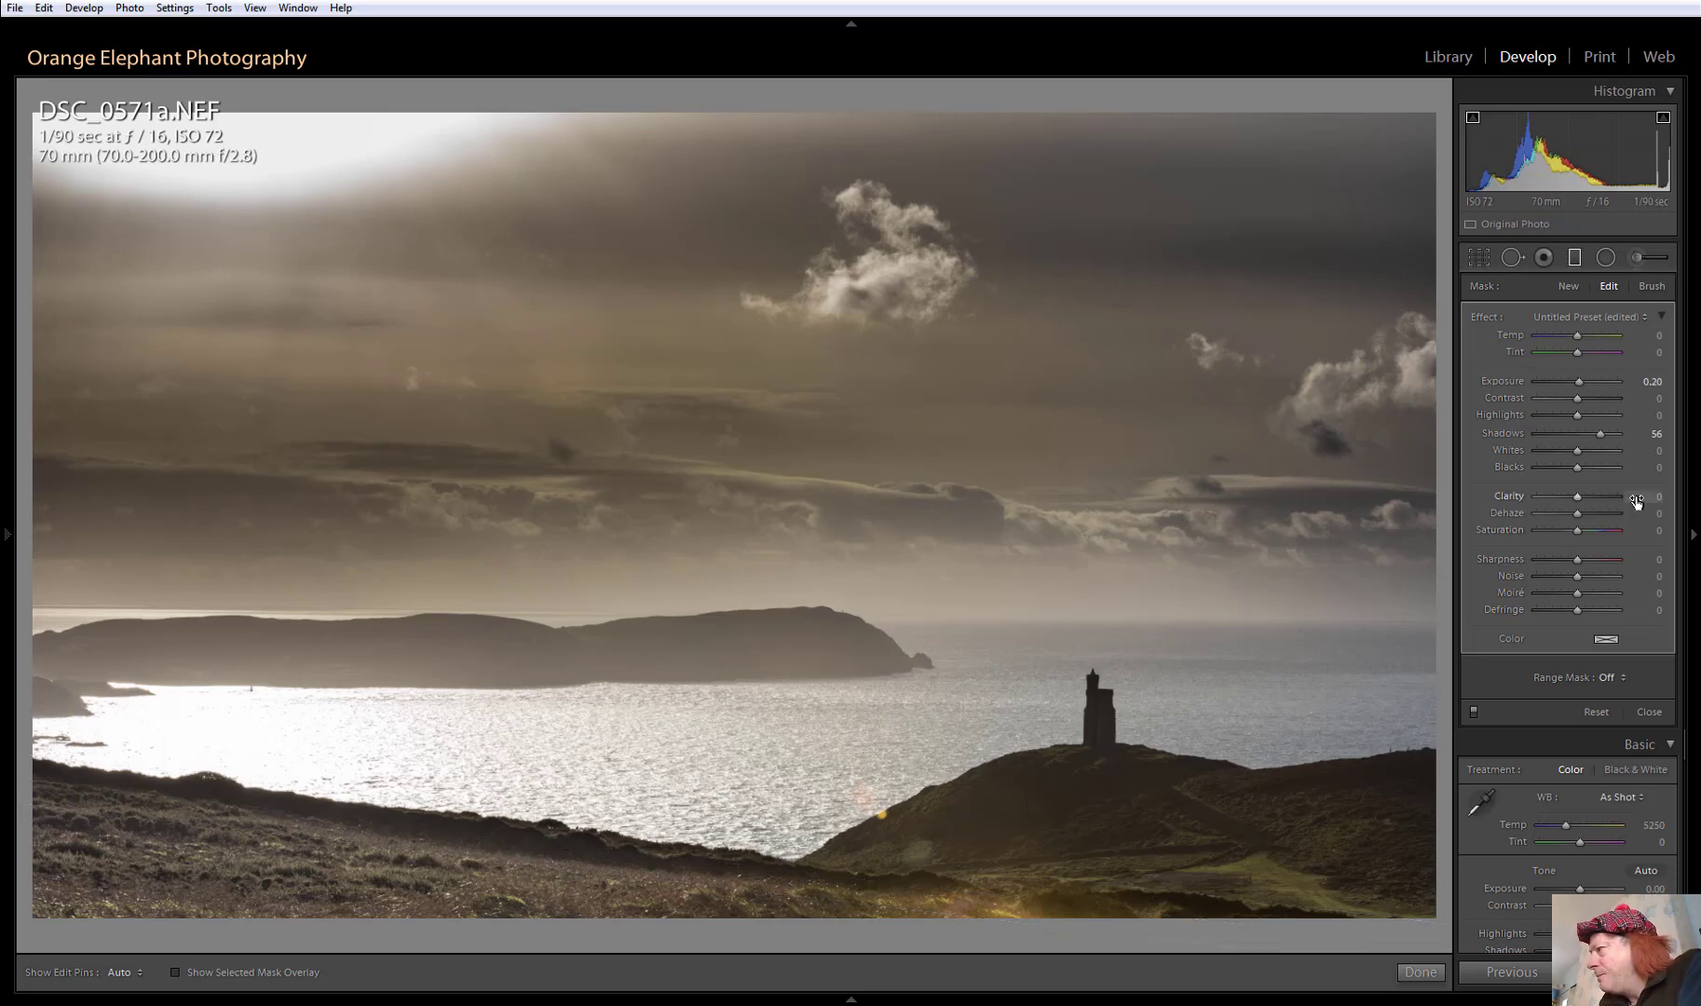
Give the foreground filter Clarity 64, Dehaze 11, Saturation 77 and Sharpness 21, and compare the photo with the graduated filters off and on
drag(1635, 503, 1668, 499)
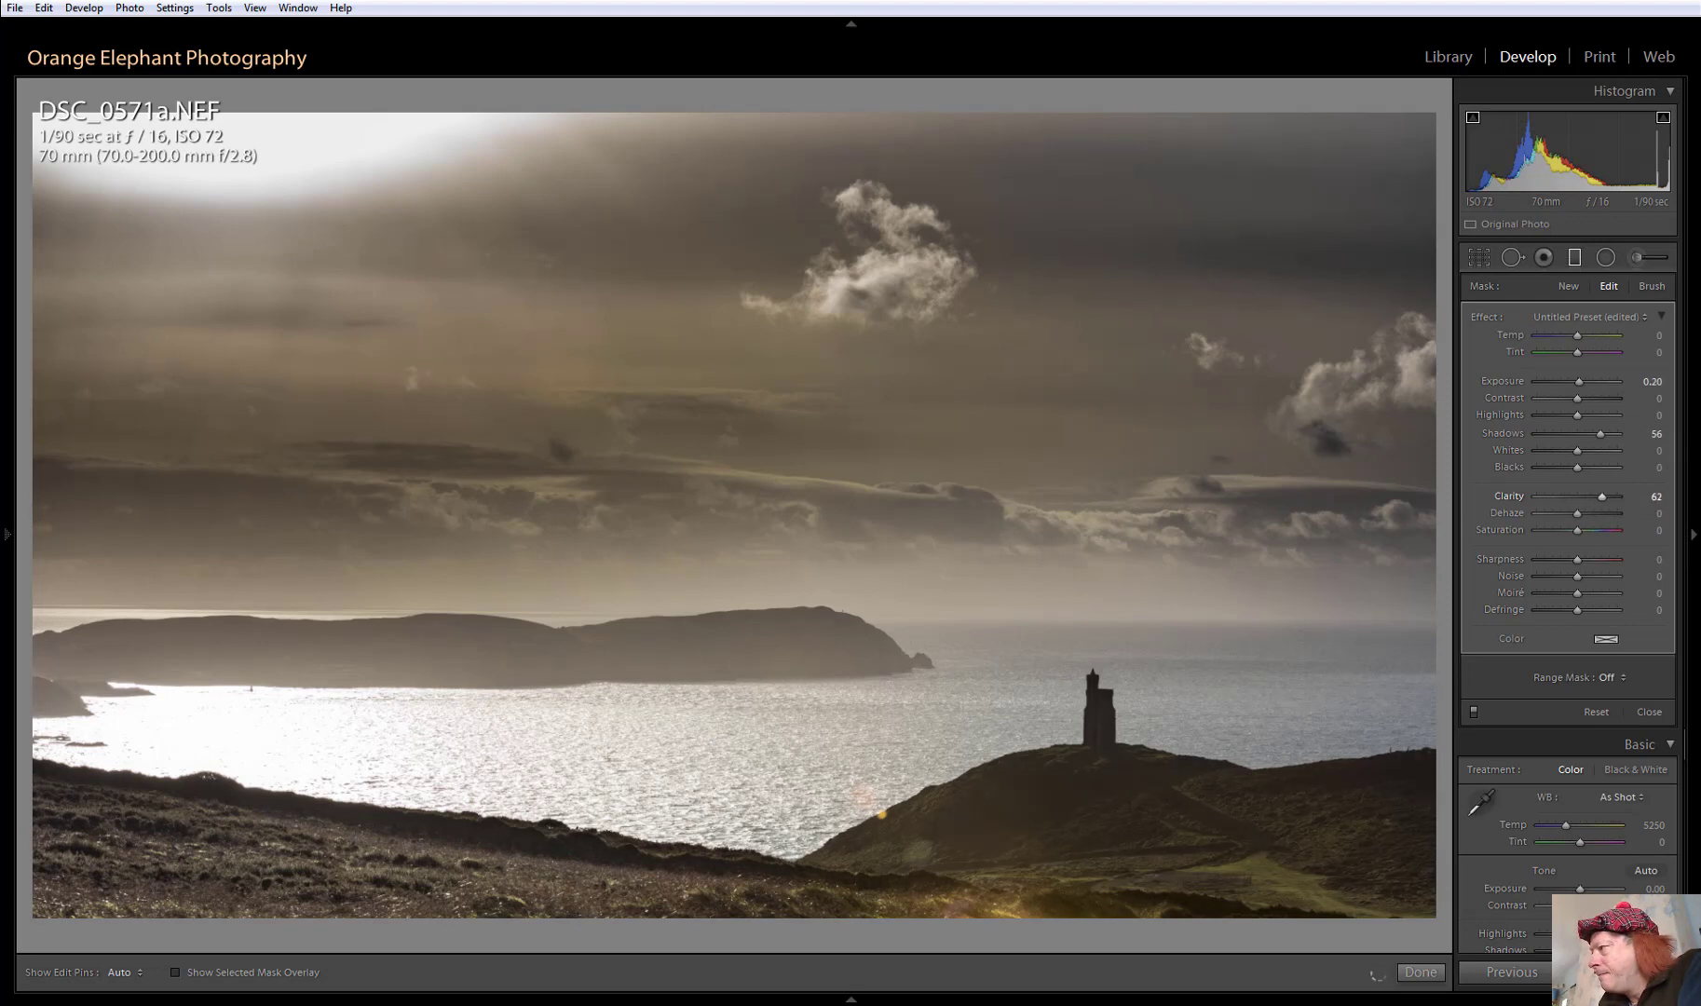
drag(1602, 498, 1603, 497)
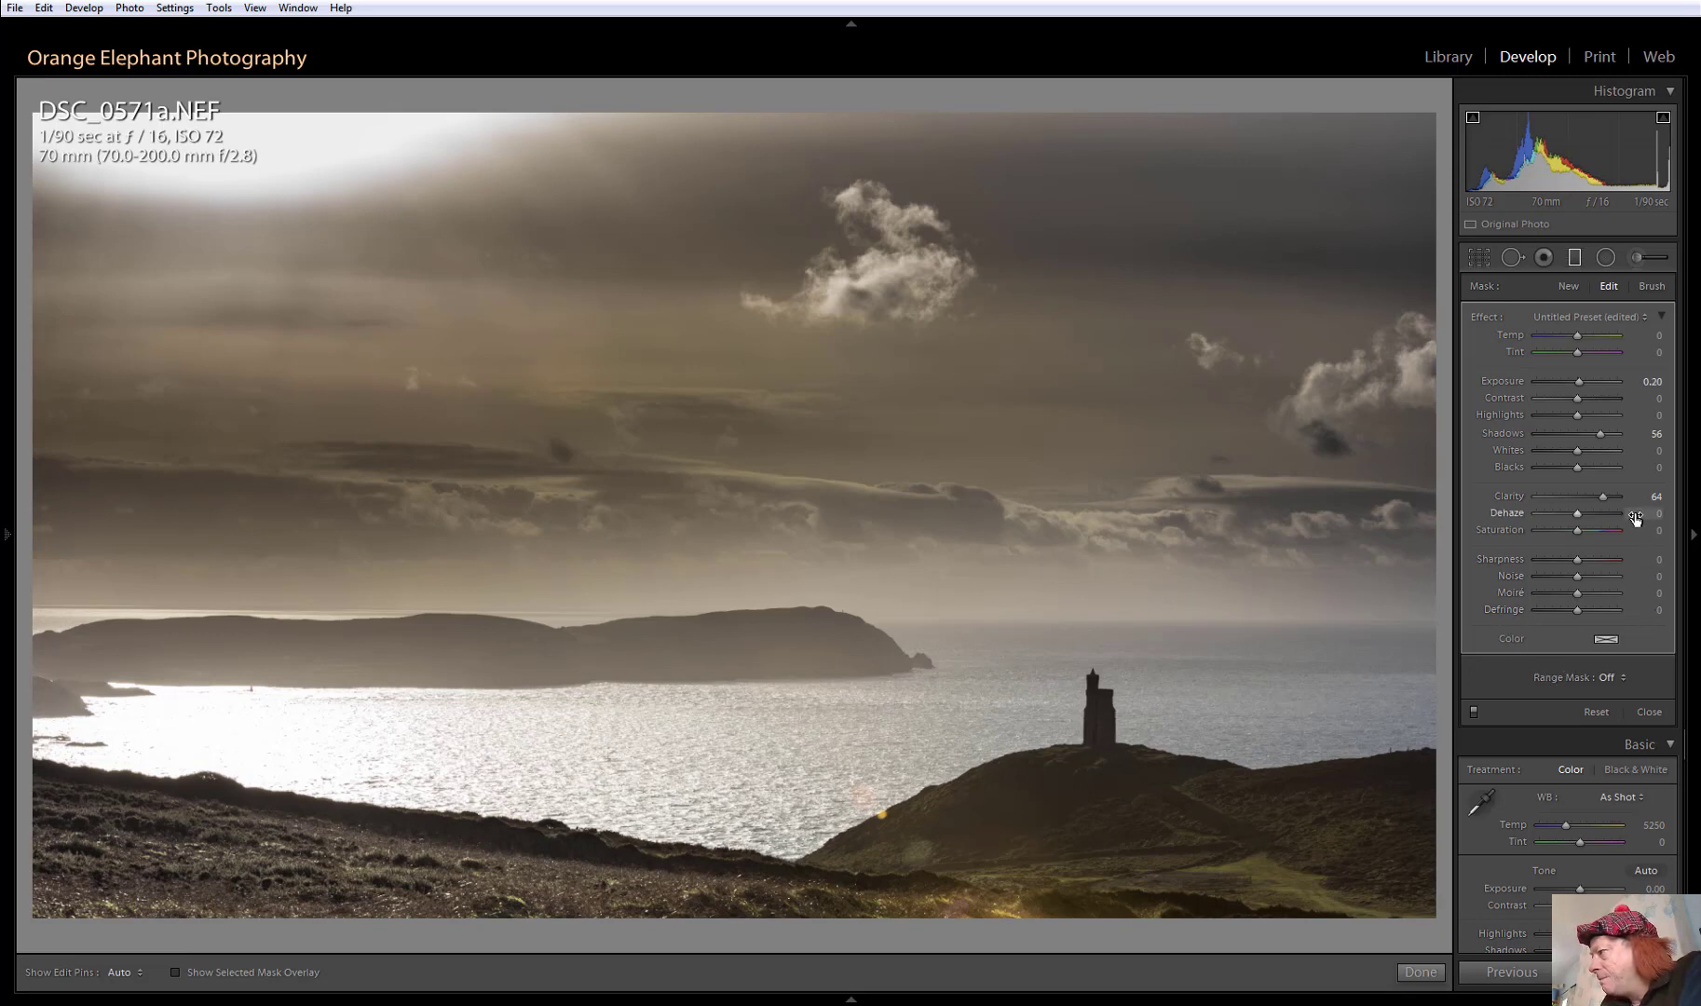
drag(1639, 513, 1643, 514)
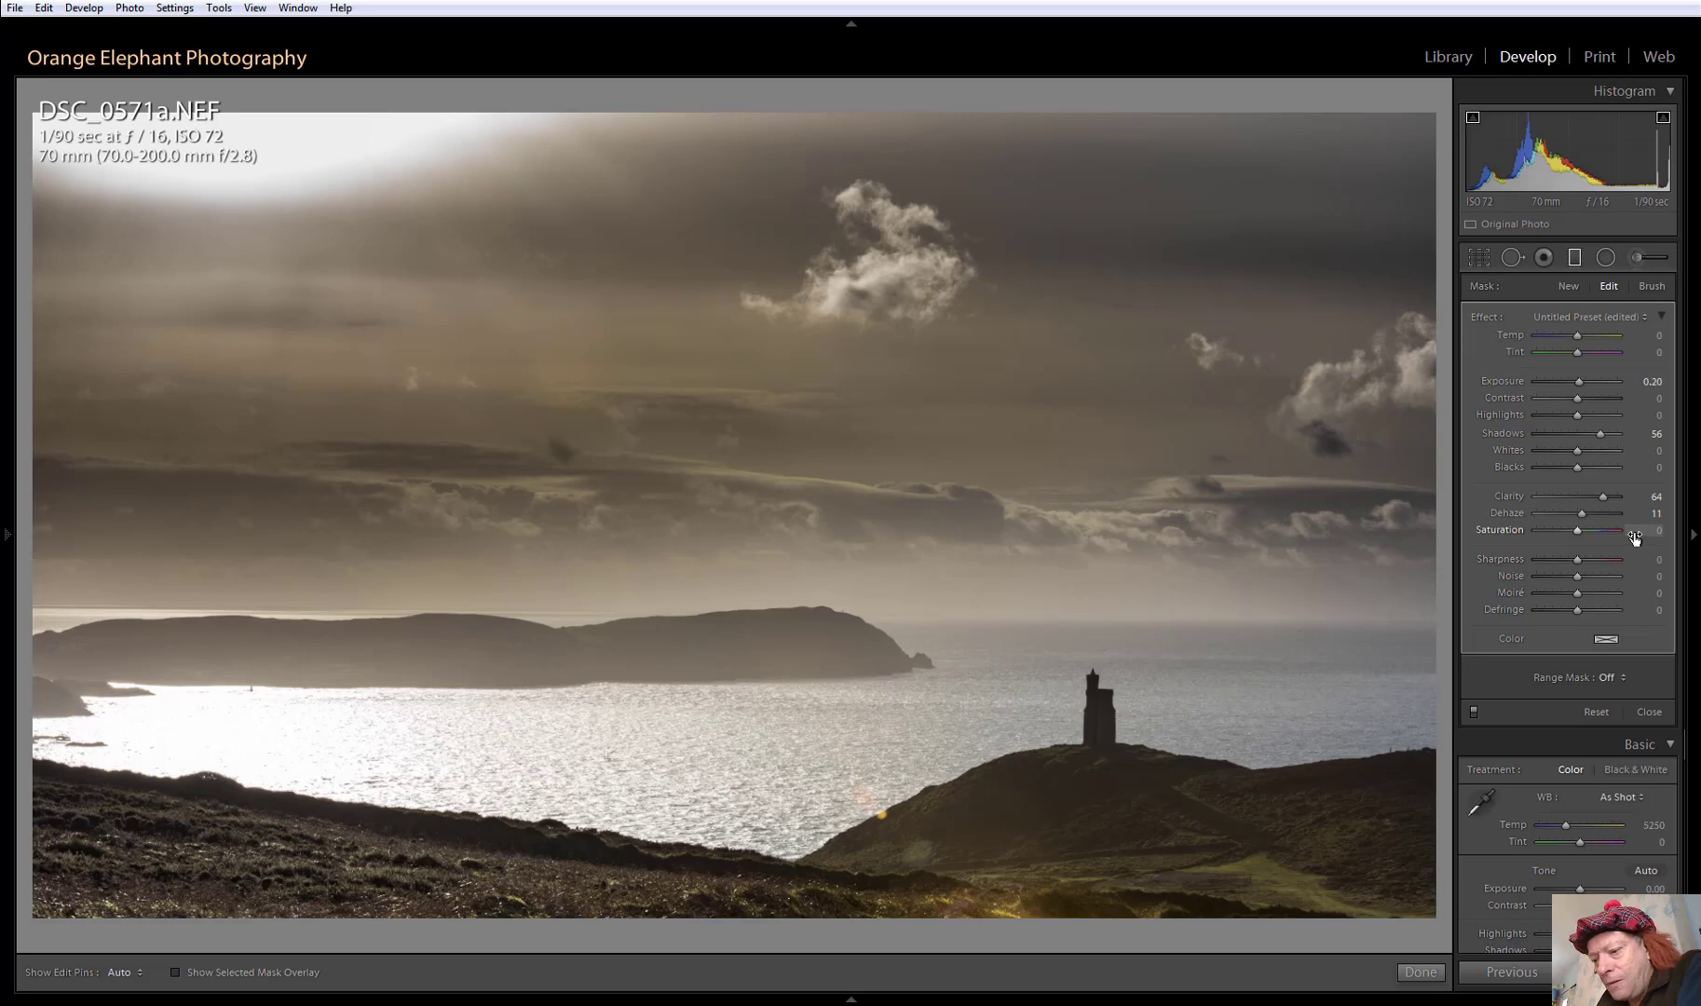
drag(1635, 537, 1669, 531)
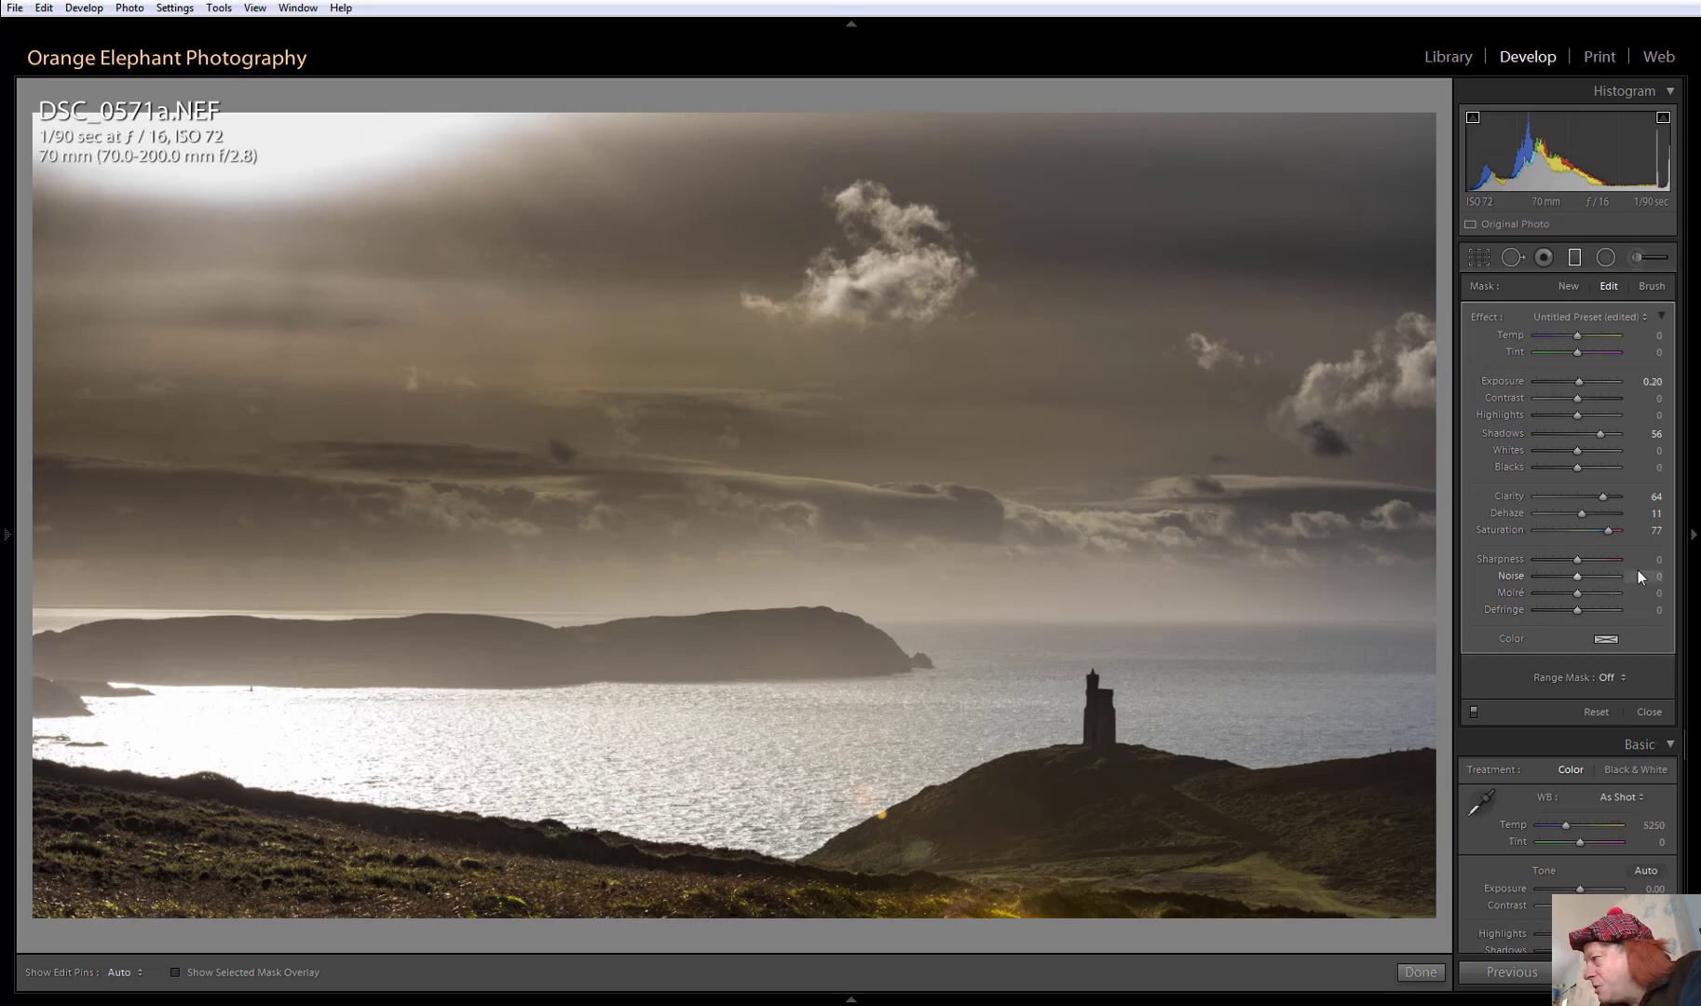
drag(1630, 559, 1650, 559)
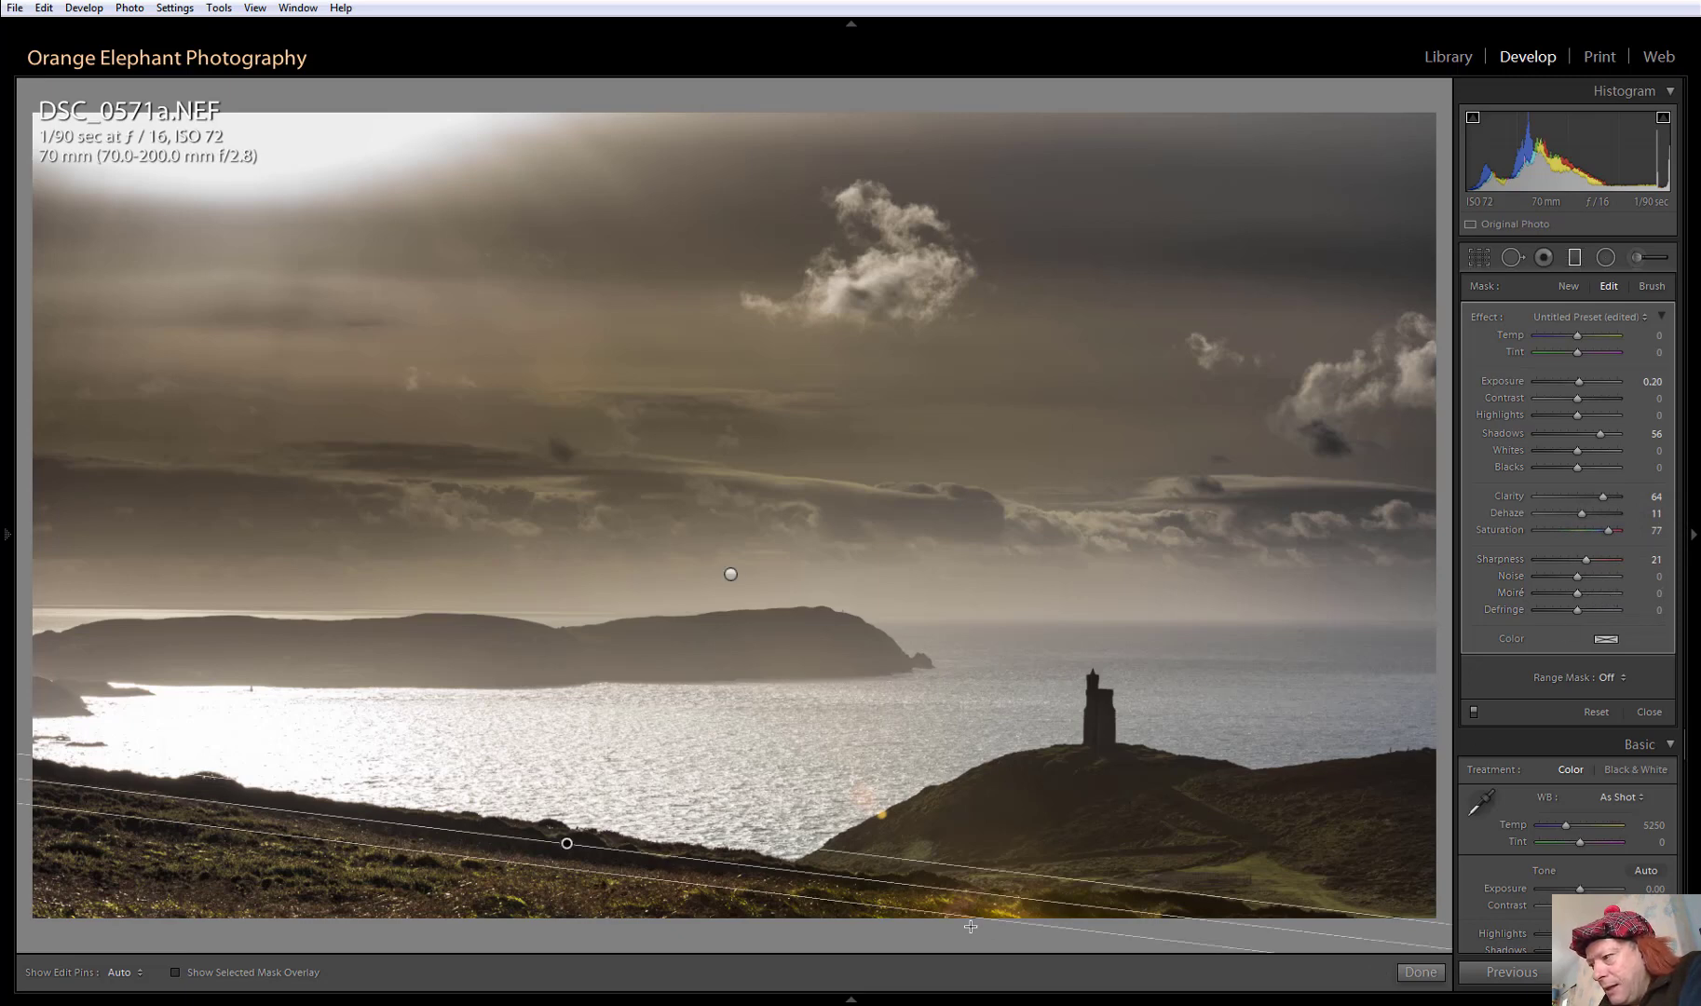
click(1473, 712)
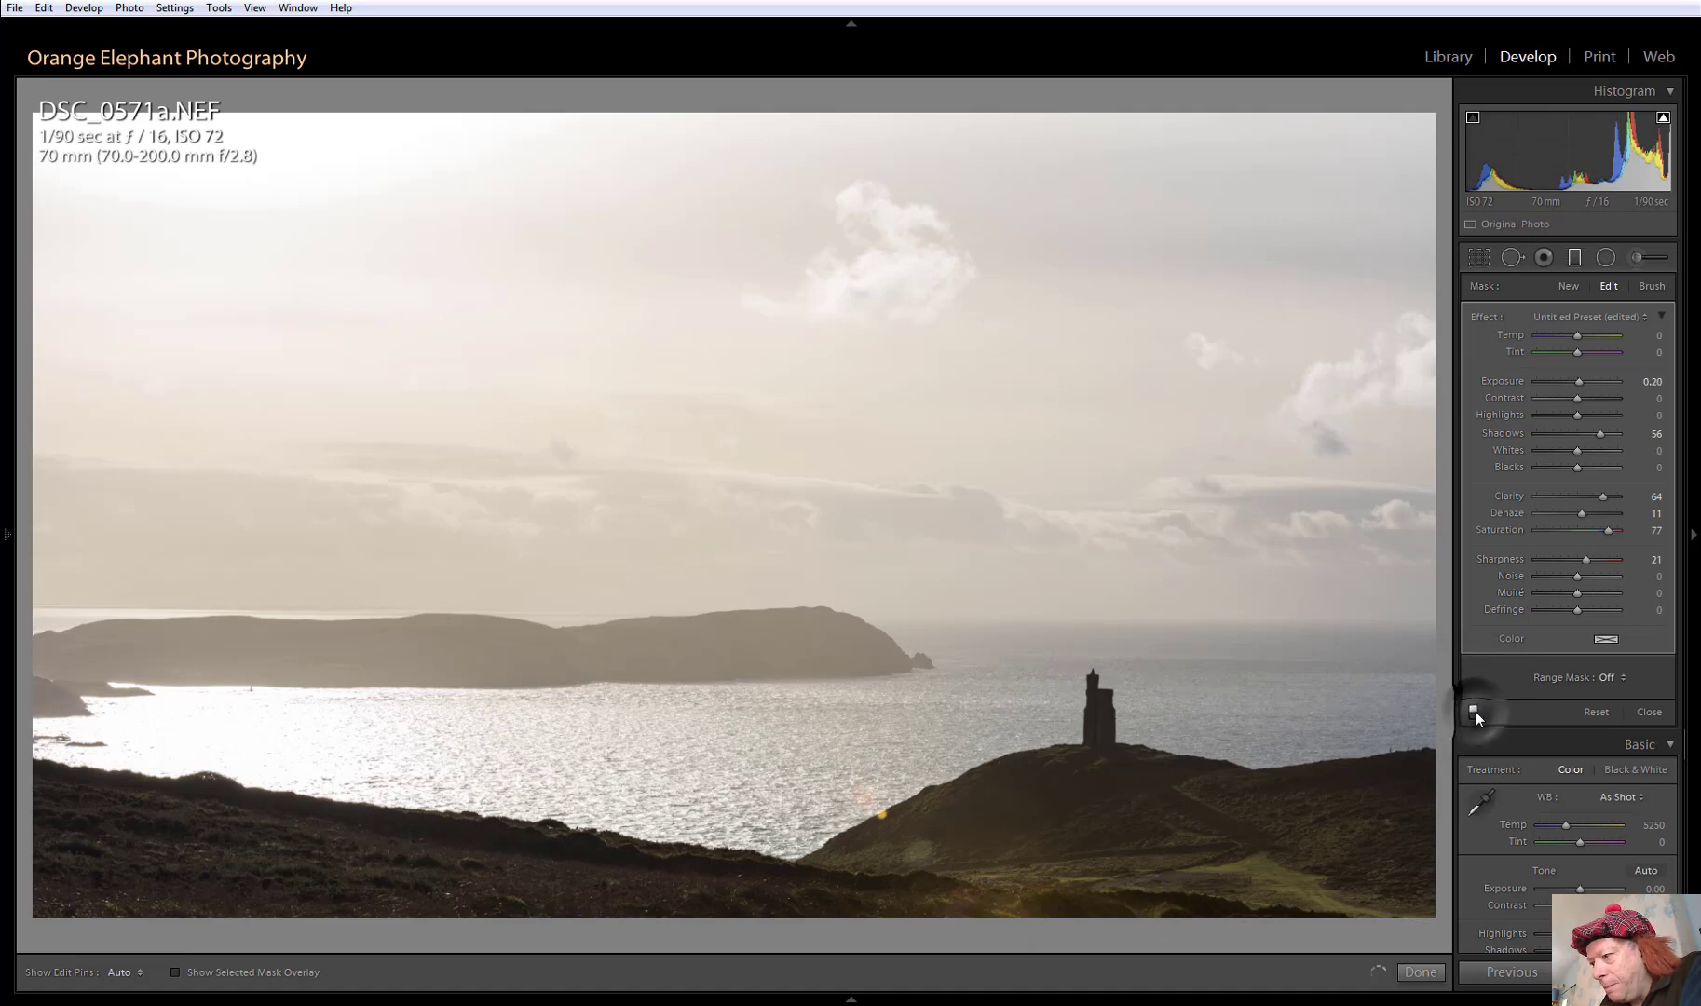
click(1474, 713)
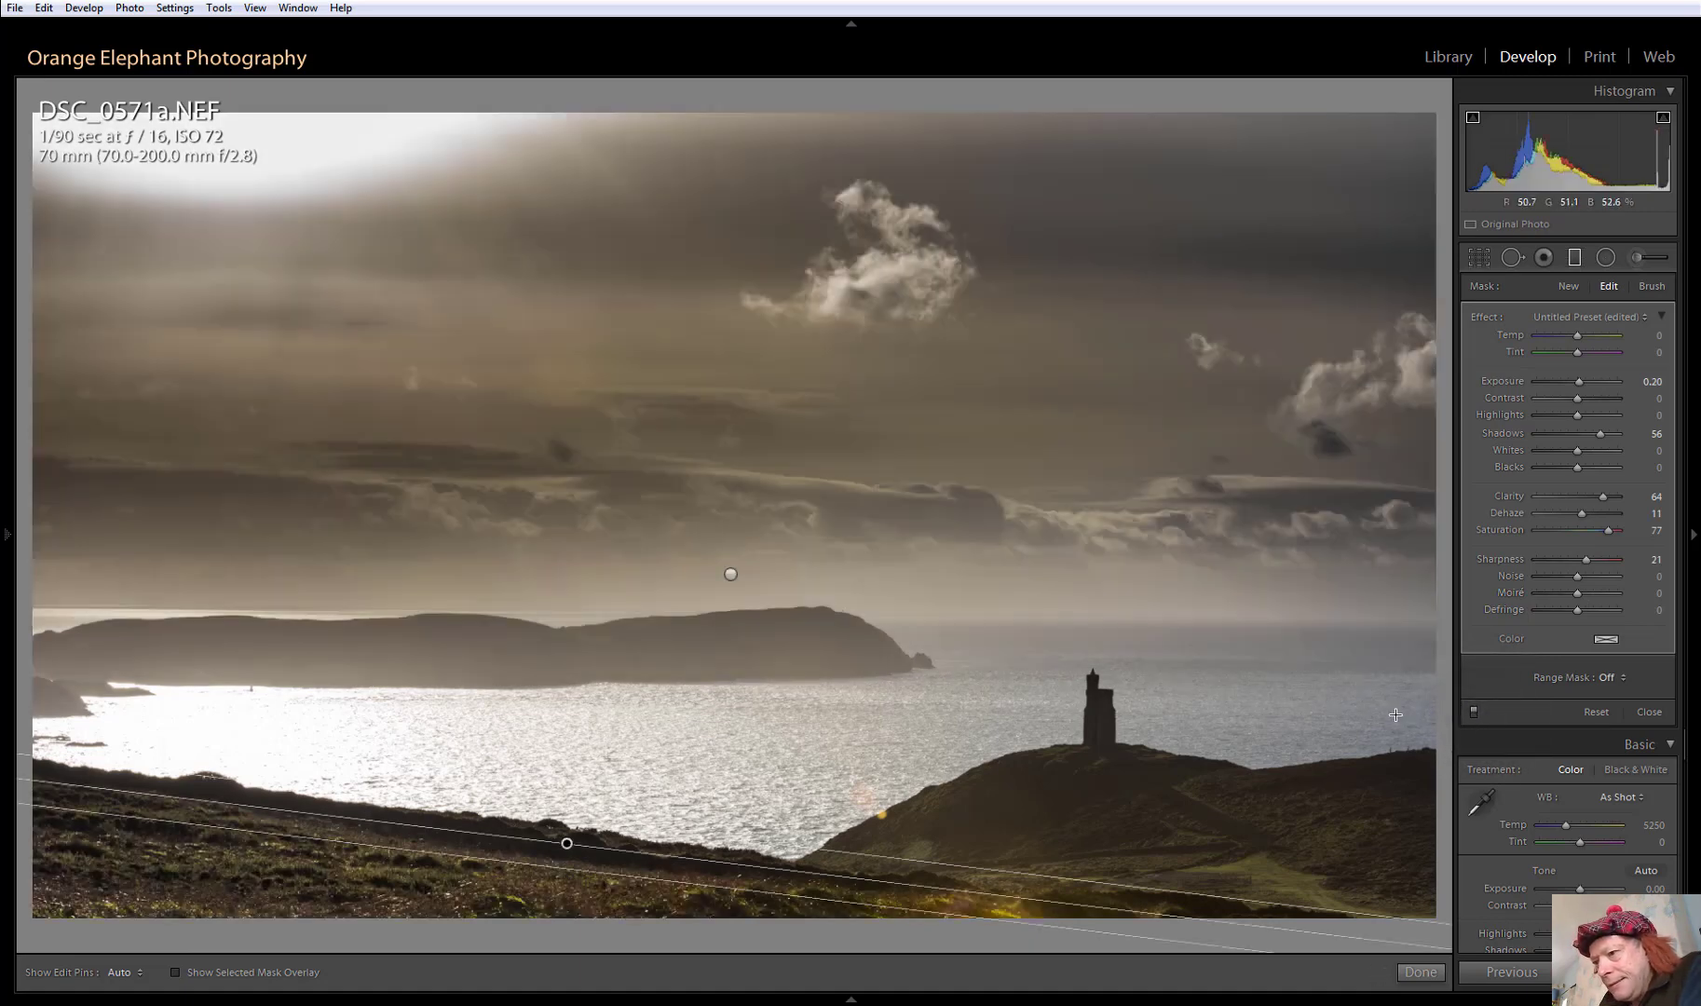
Add a Color range mask to the foreground graduated filter, sample the grassy land's colors, and check the coverage with the mask overlay
click(1617, 678)
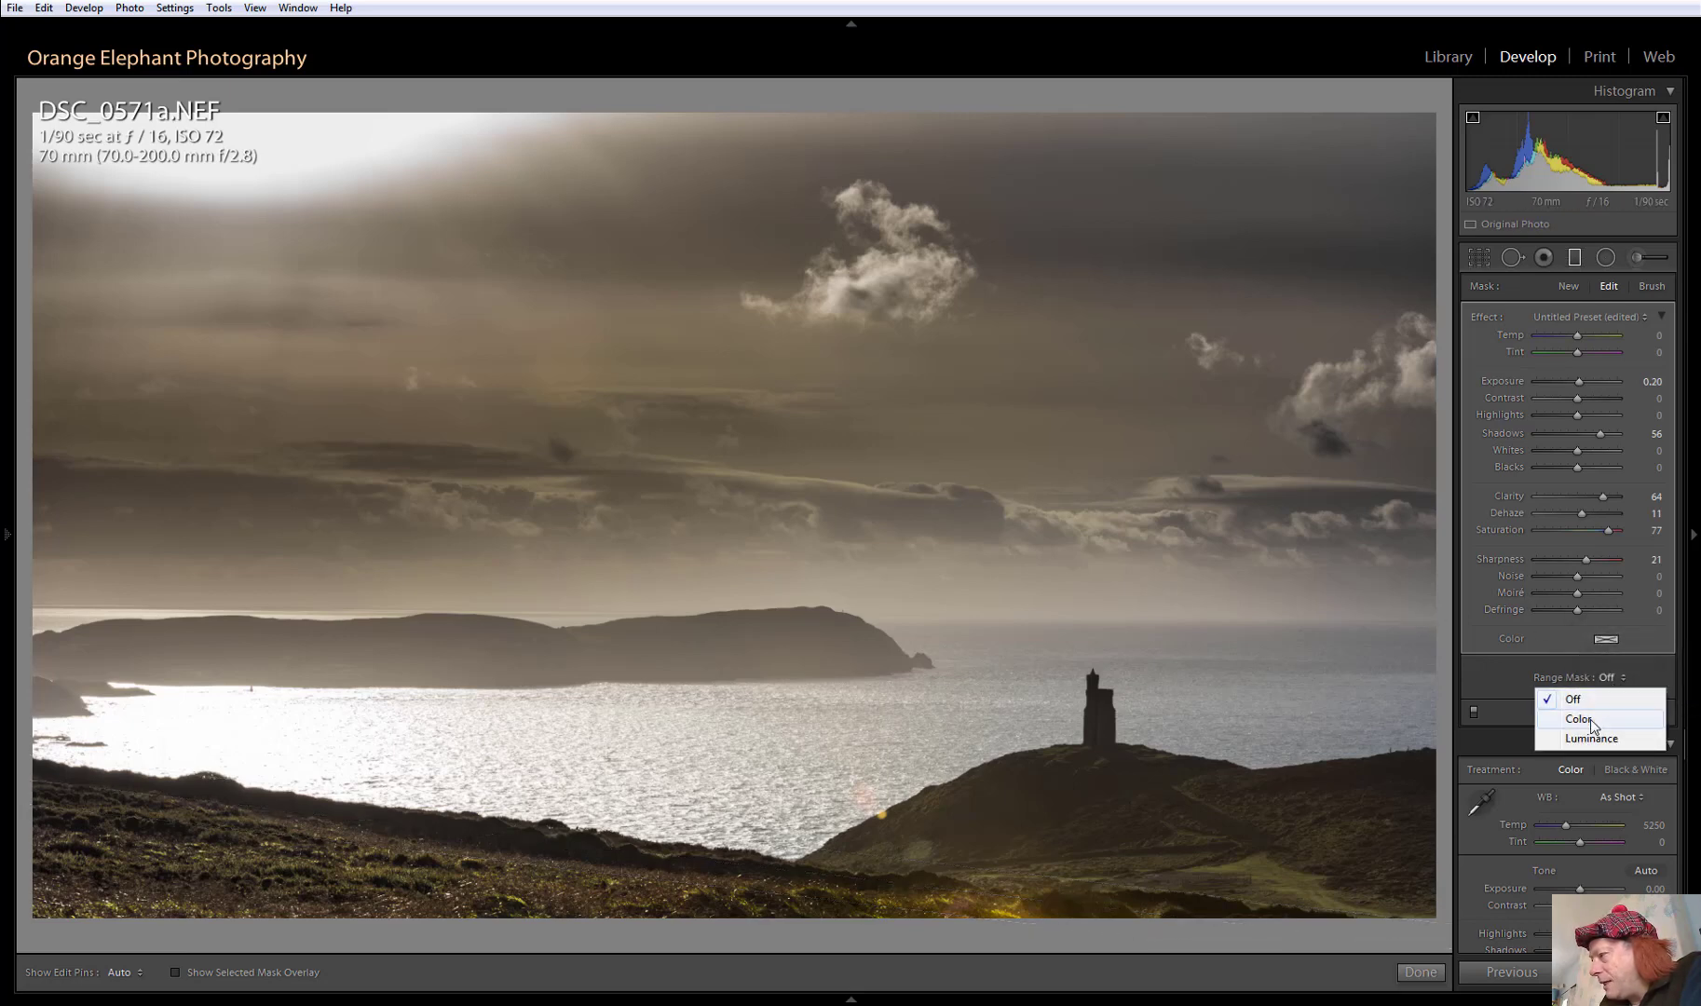
click(1591, 719)
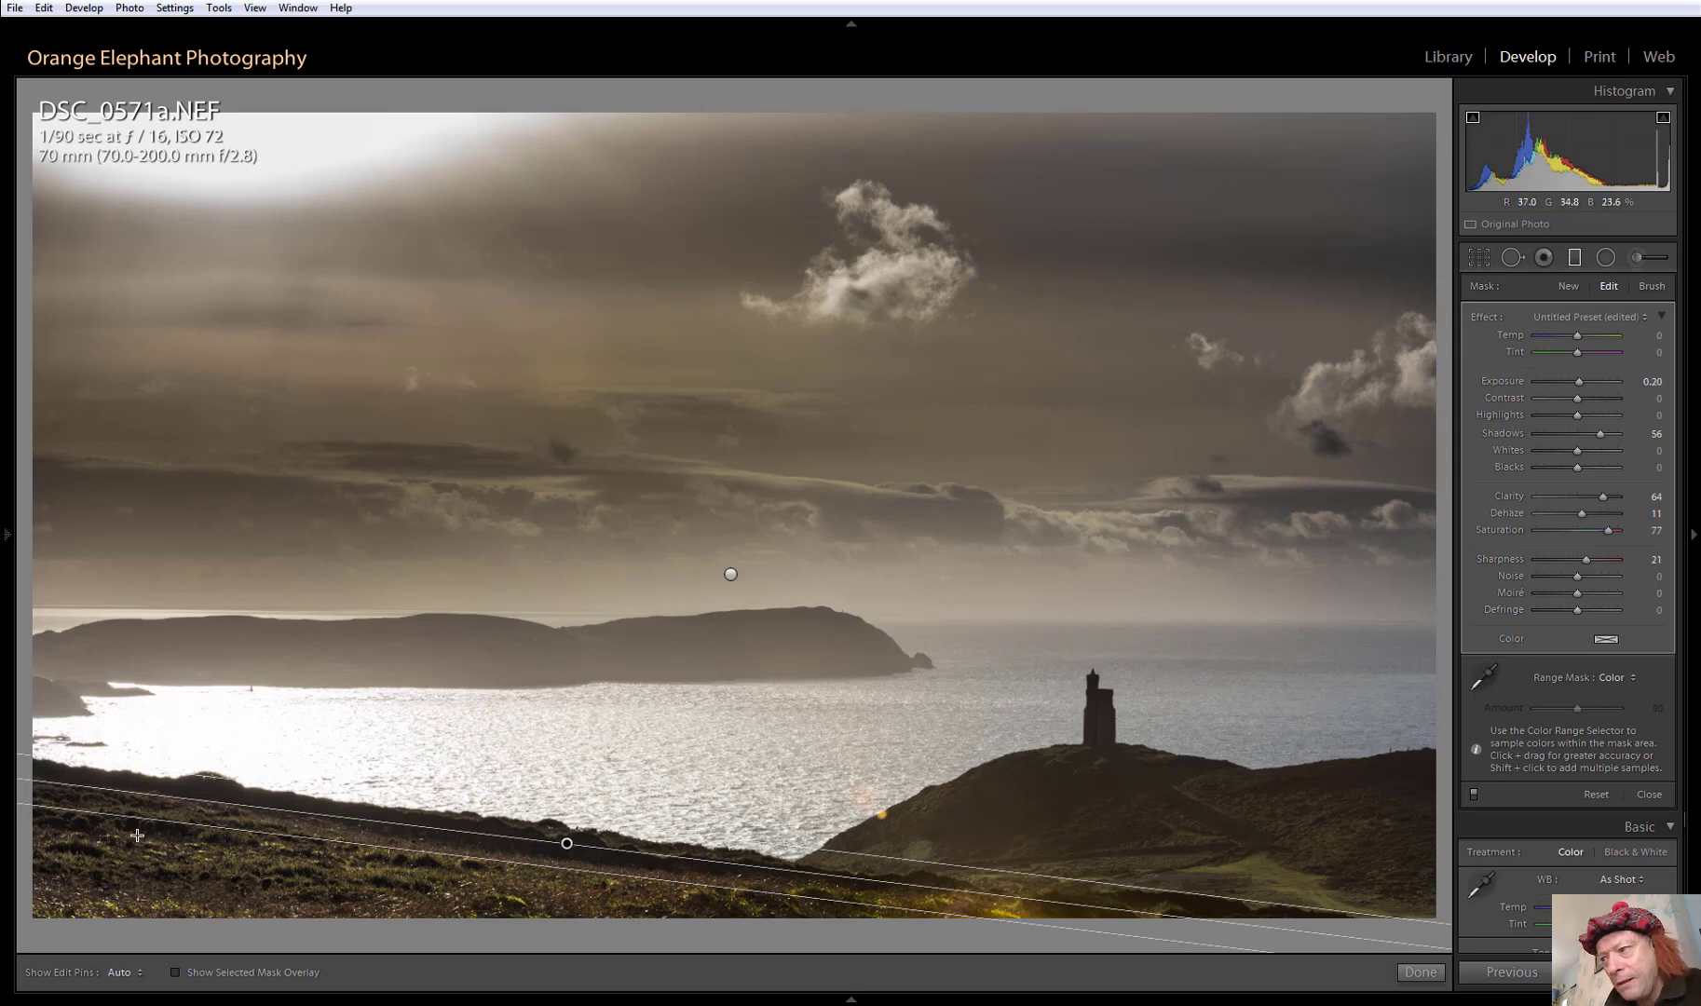
drag(147, 837, 359, 835)
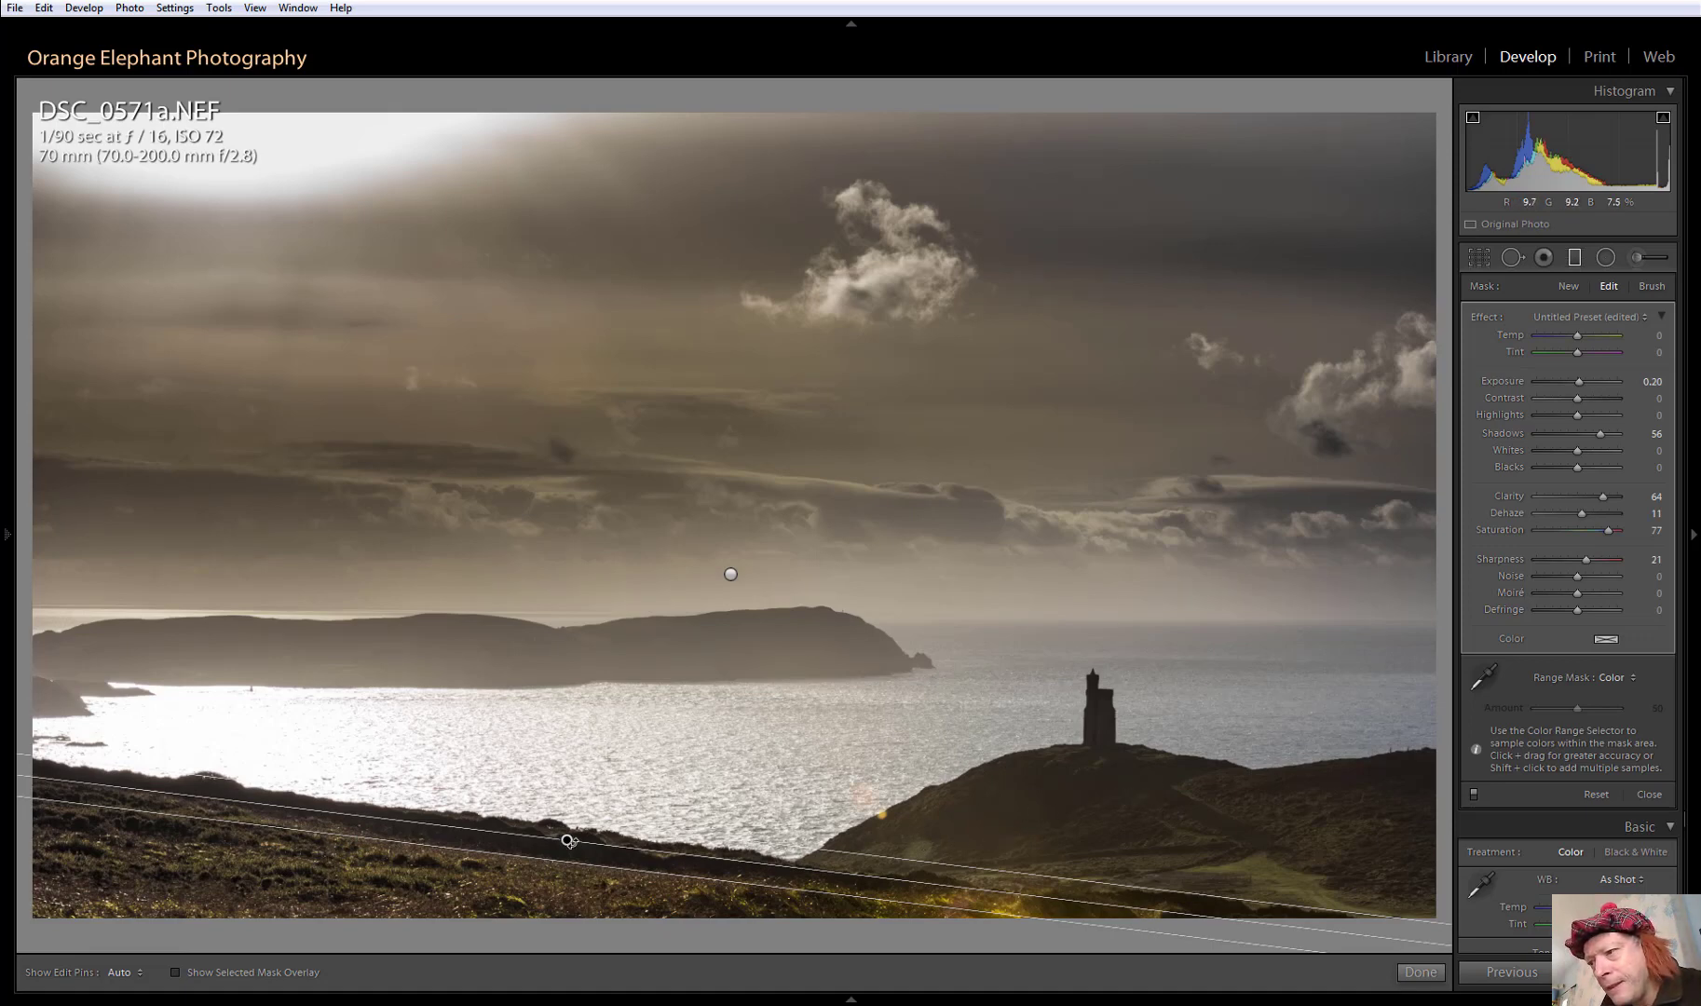
mouse_move(566, 843)
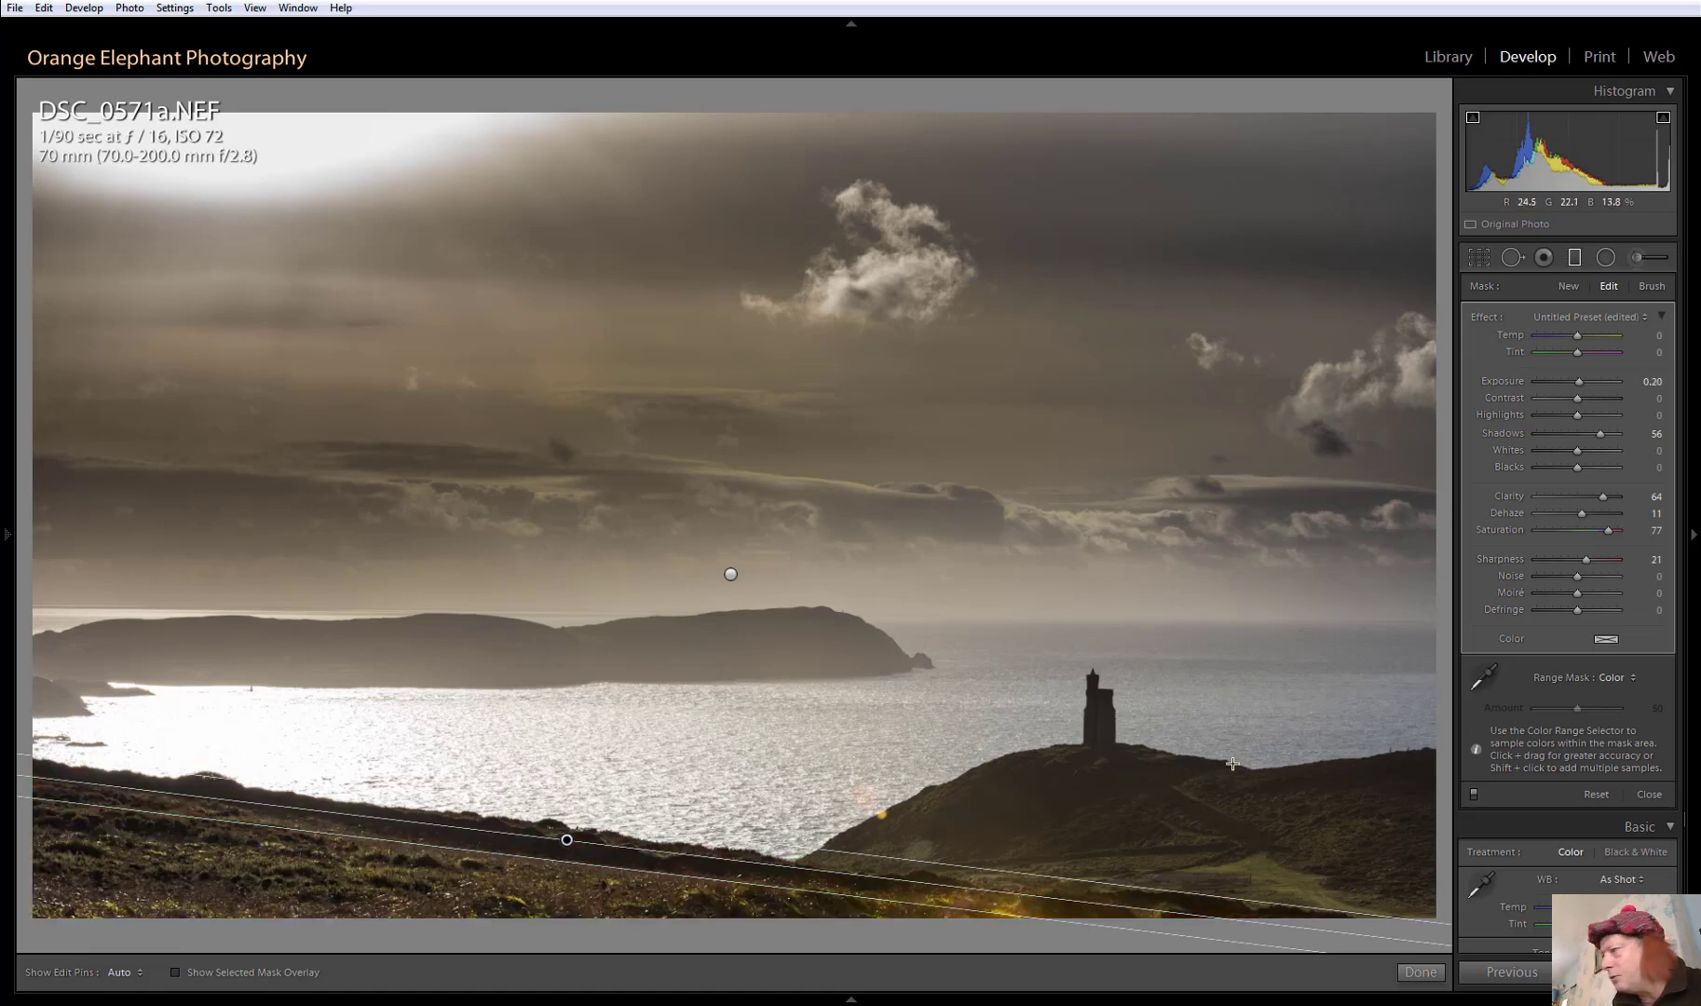
click(1488, 682)
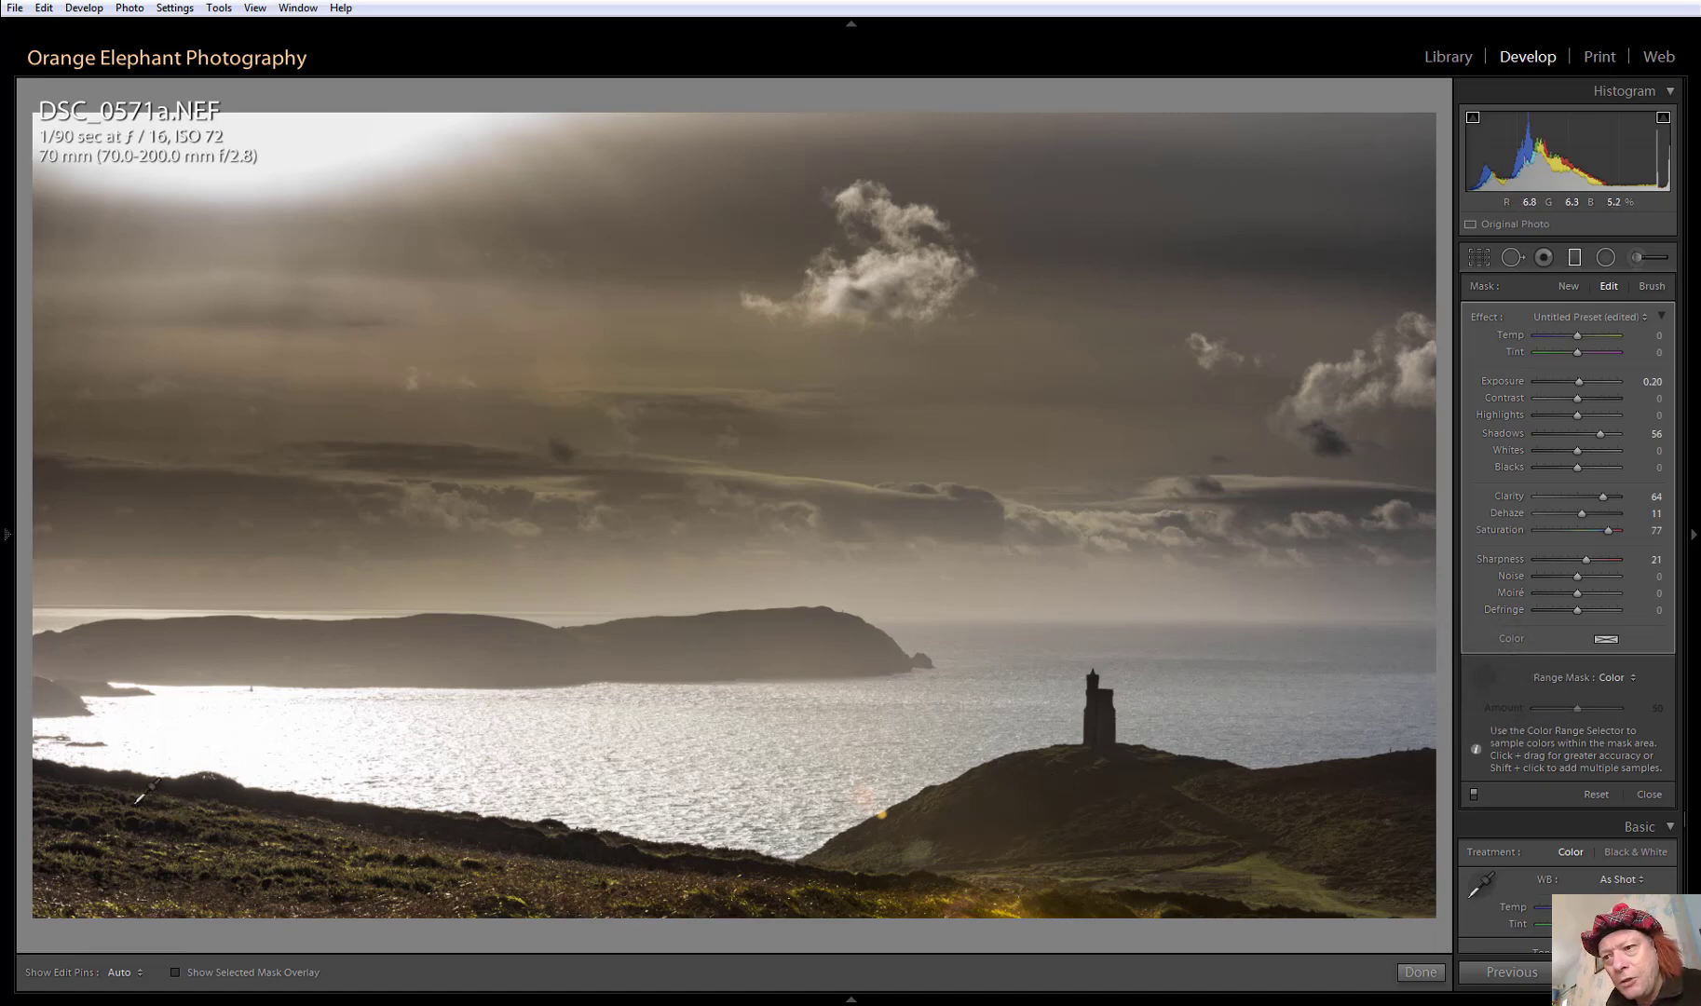
drag(141, 801, 345, 906)
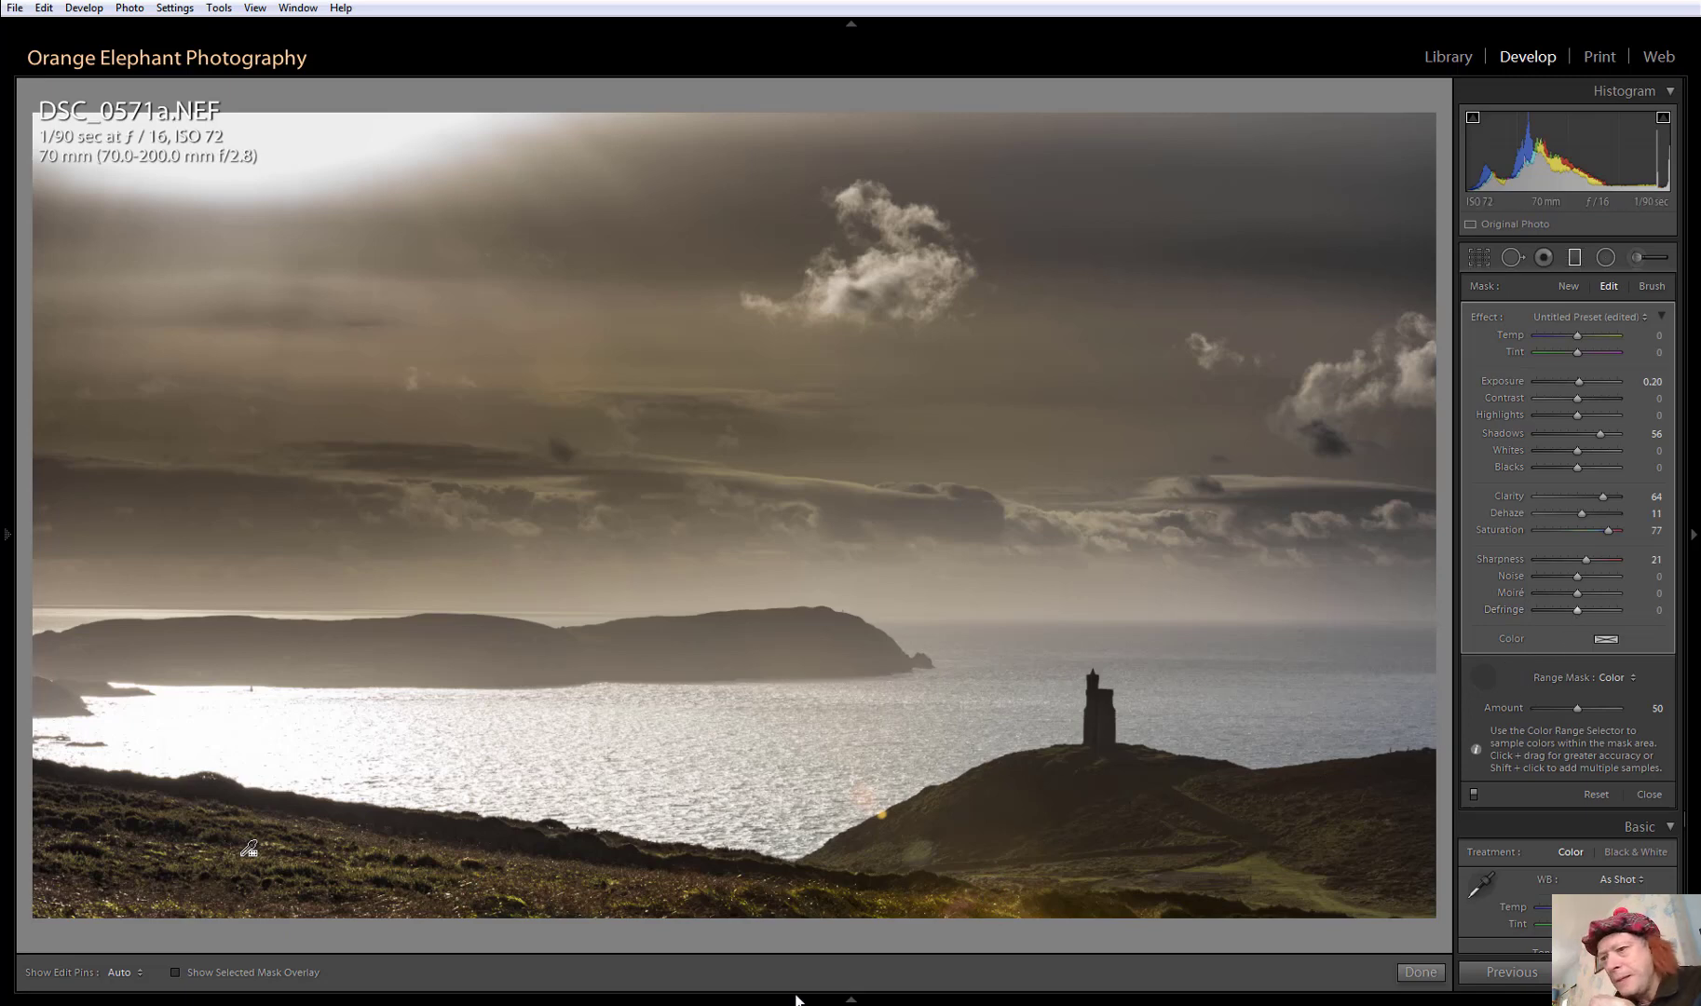
click(175, 974)
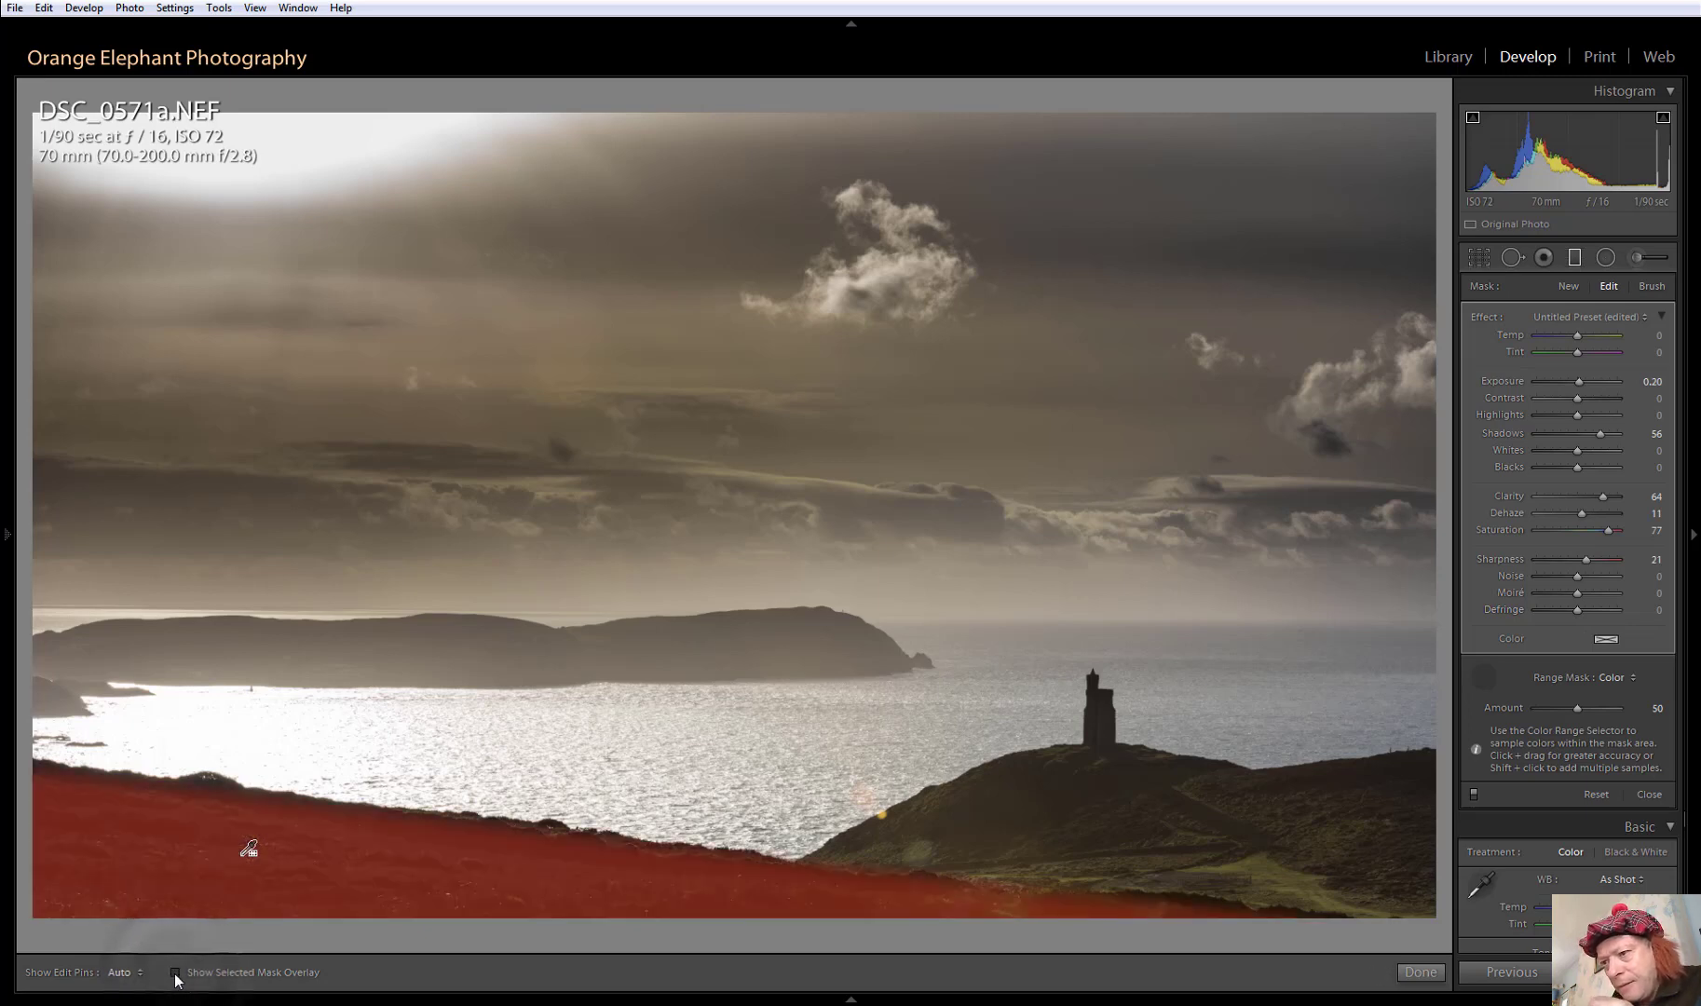
click(175, 974)
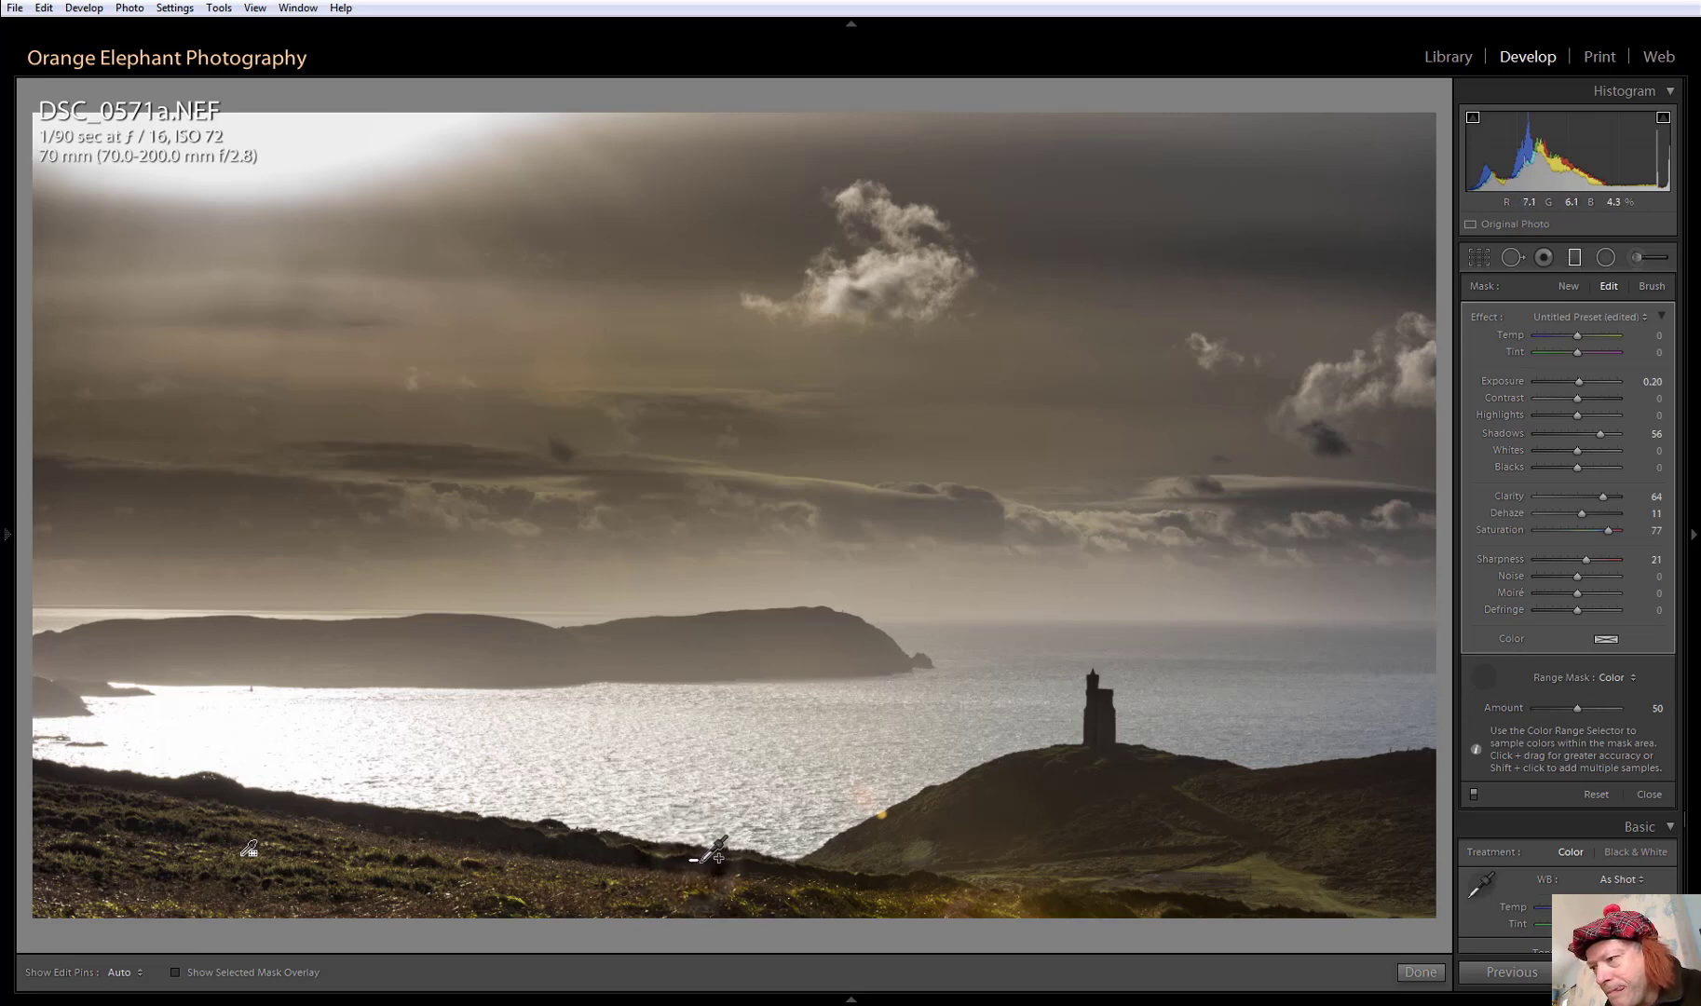
Add four more color samples across the foreground land to the range mask, and finish the graduated filter
drag(689, 859, 734, 875)
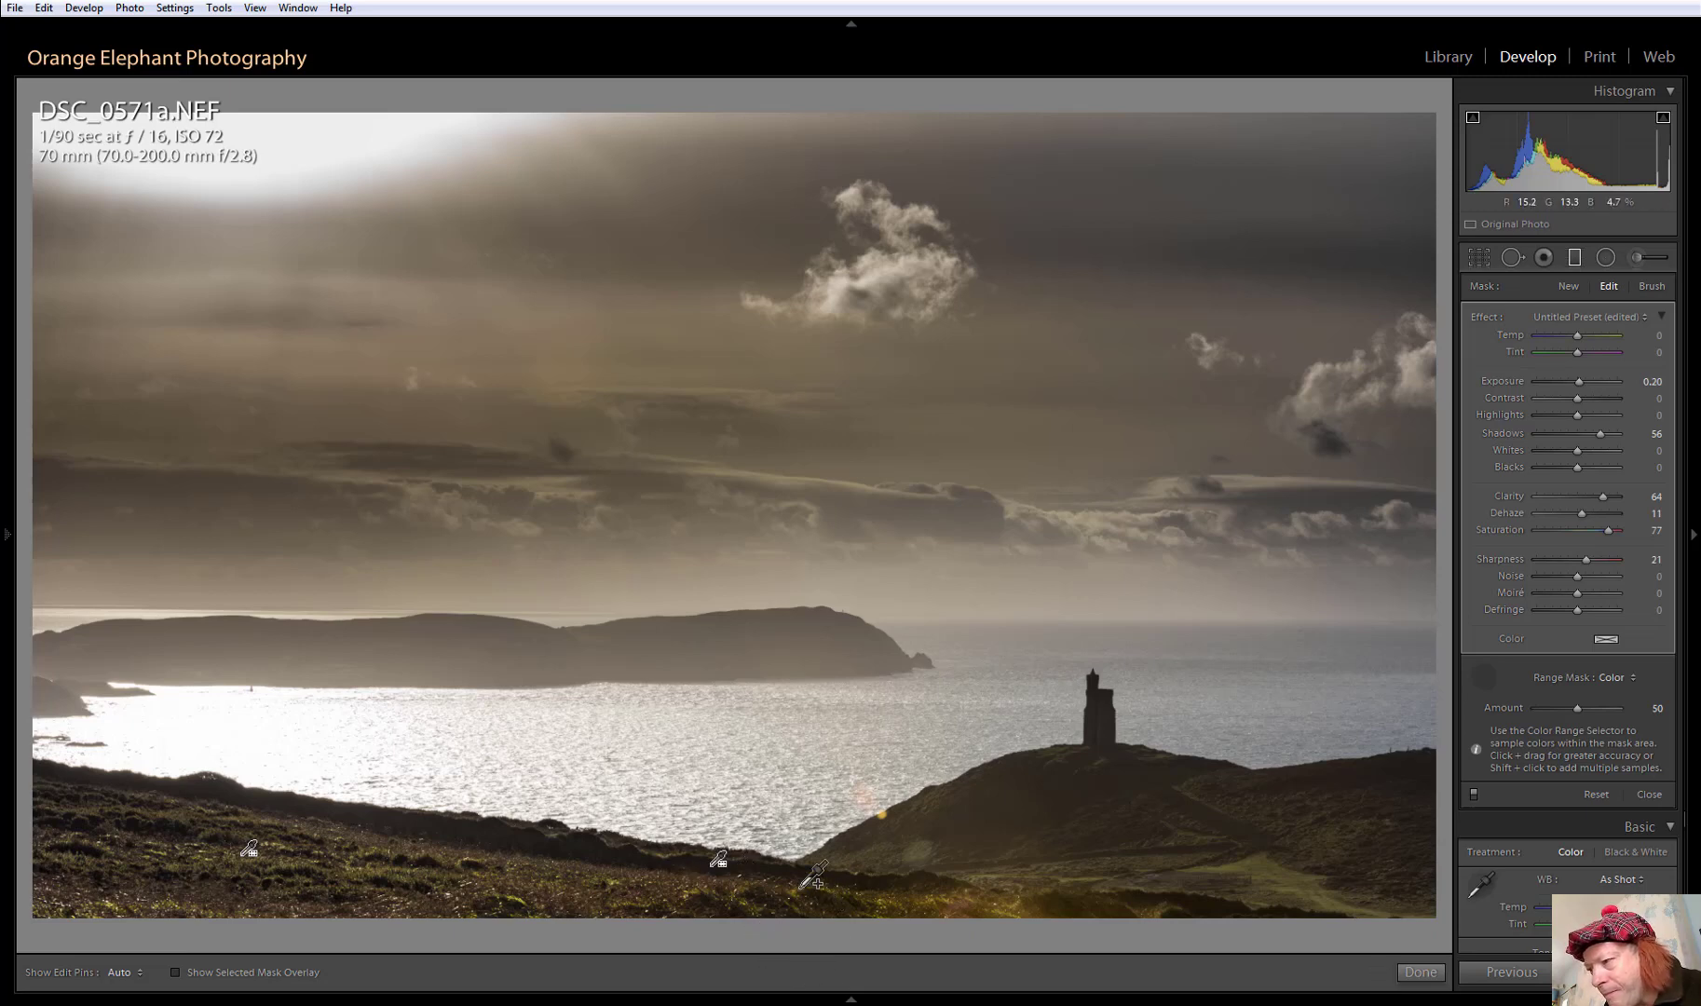
drag(799, 885, 851, 908)
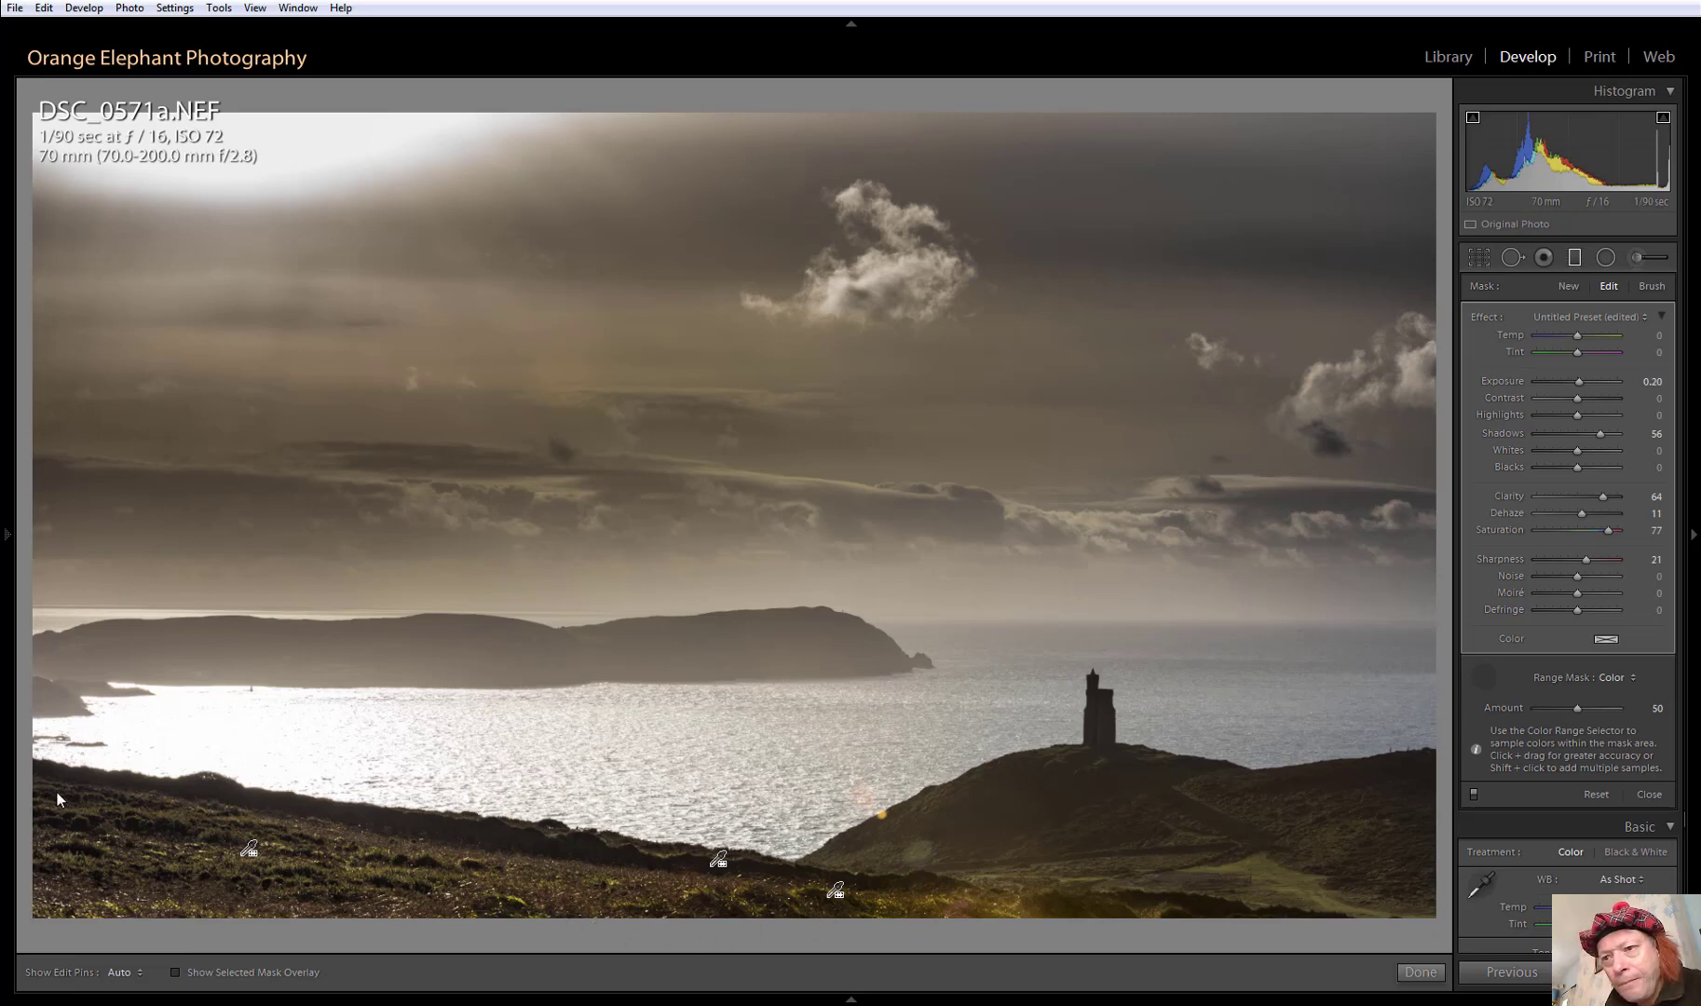
drag(47, 786, 105, 909)
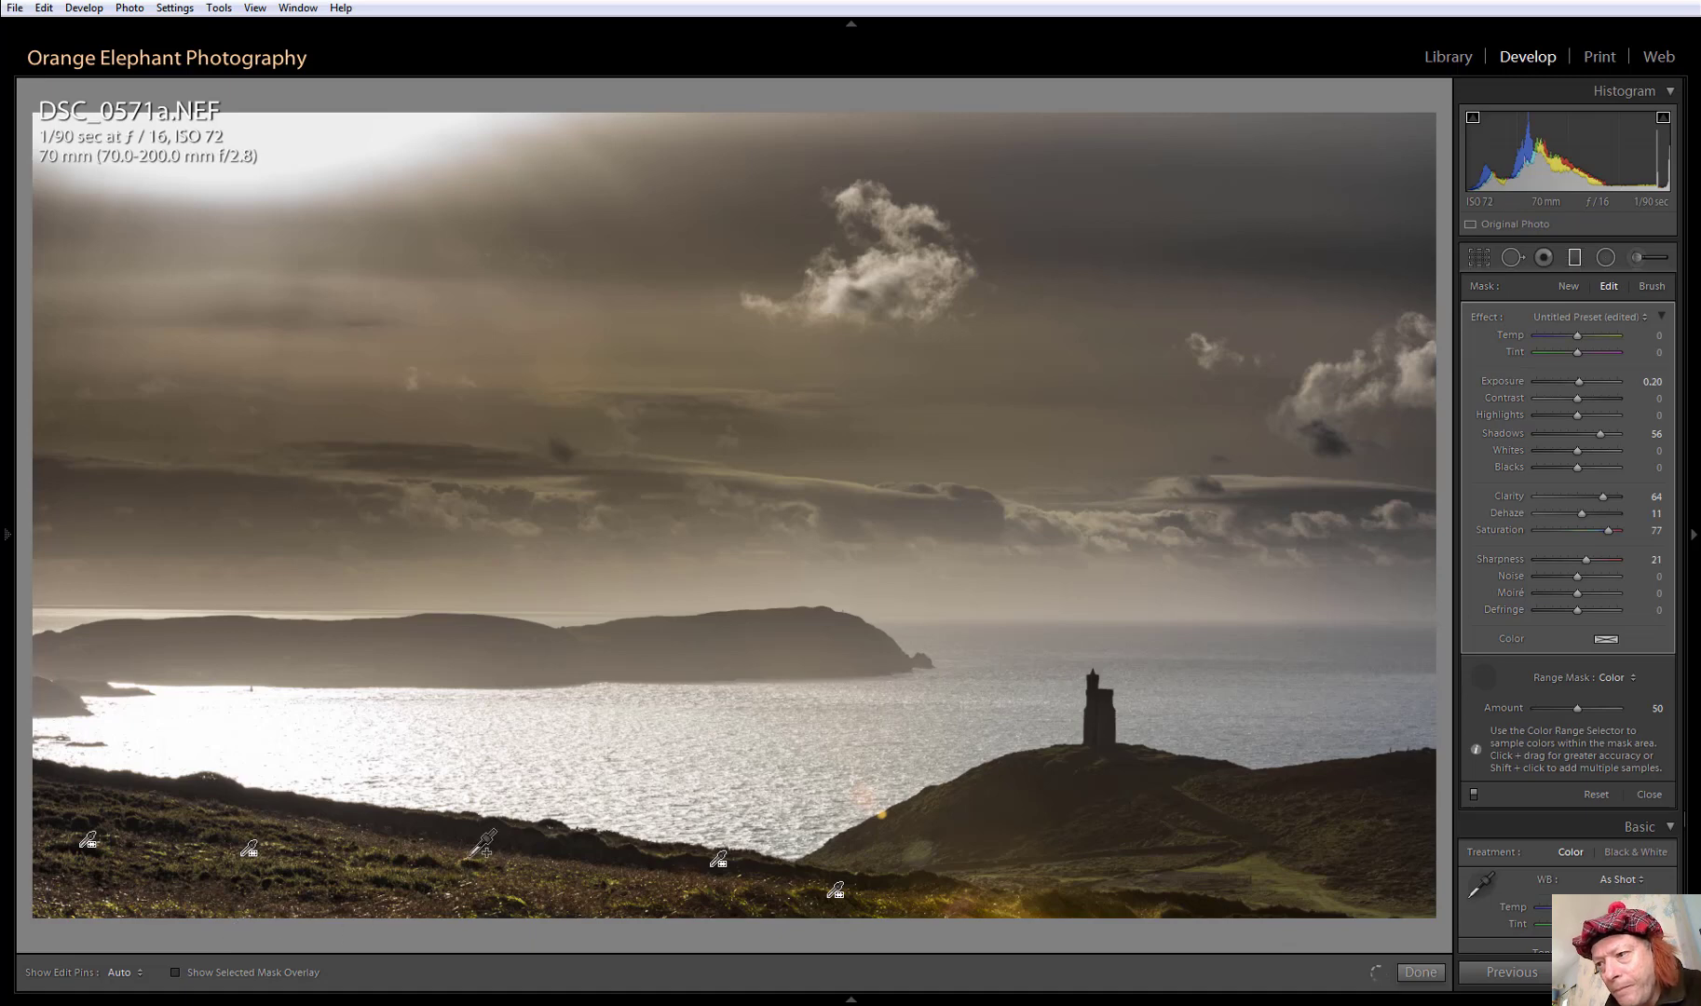
drag(427, 819, 502, 848)
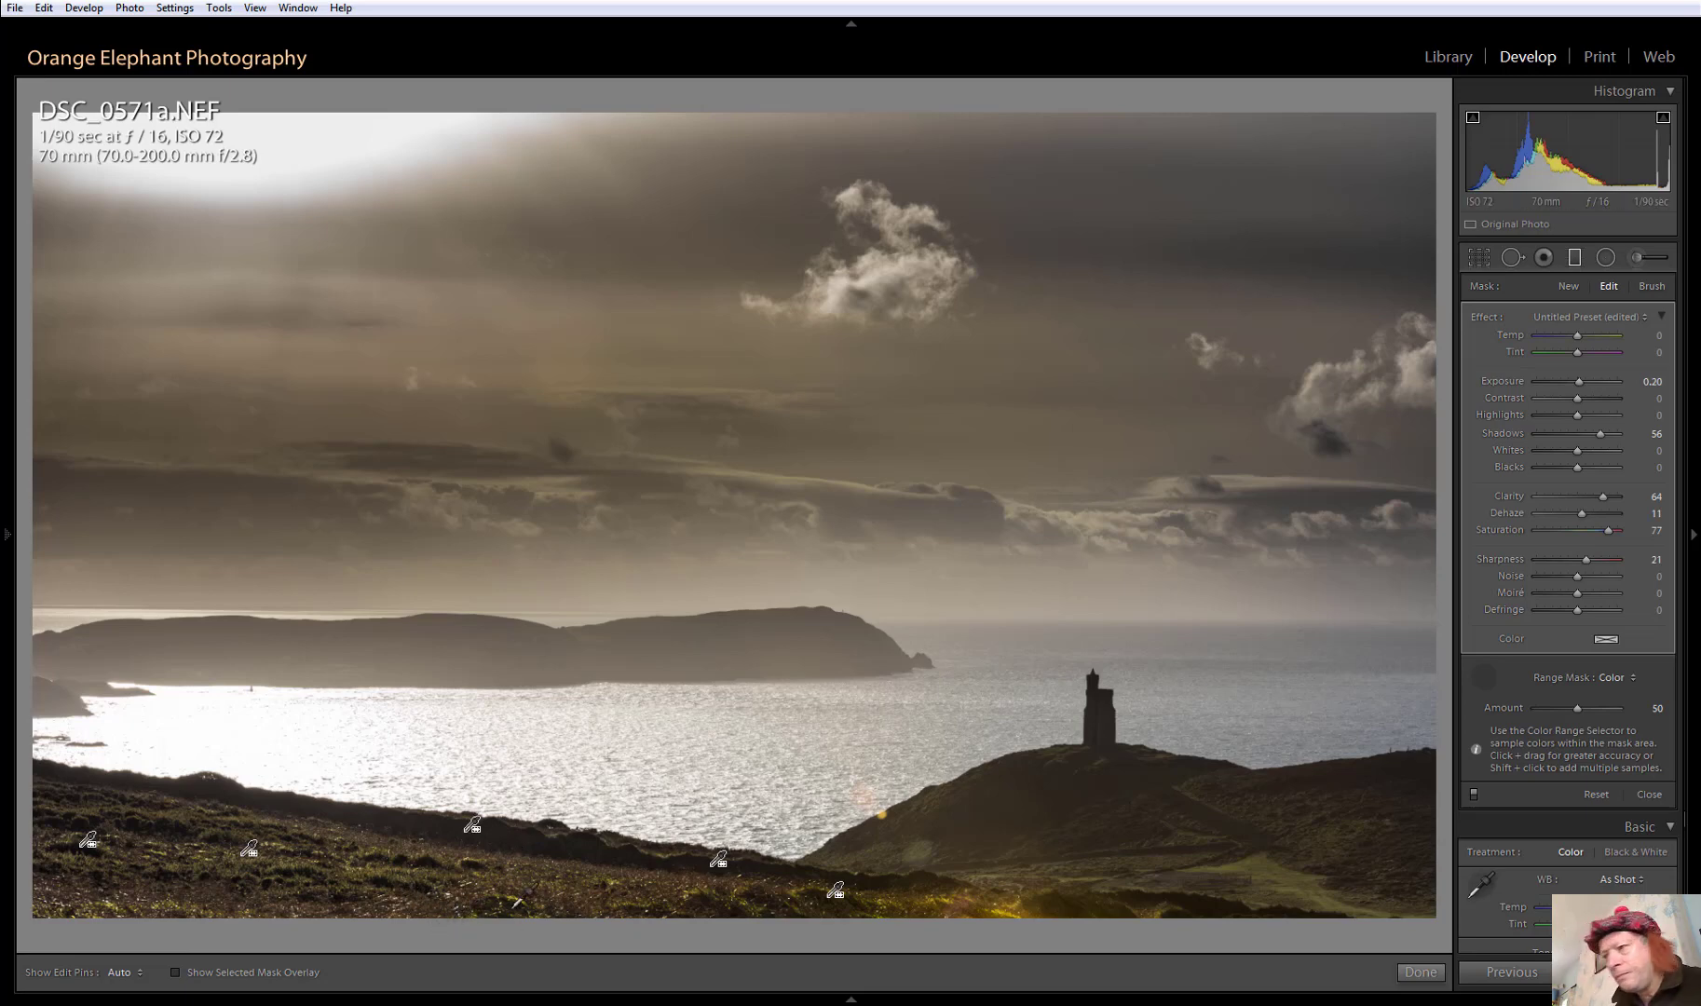
click(1422, 973)
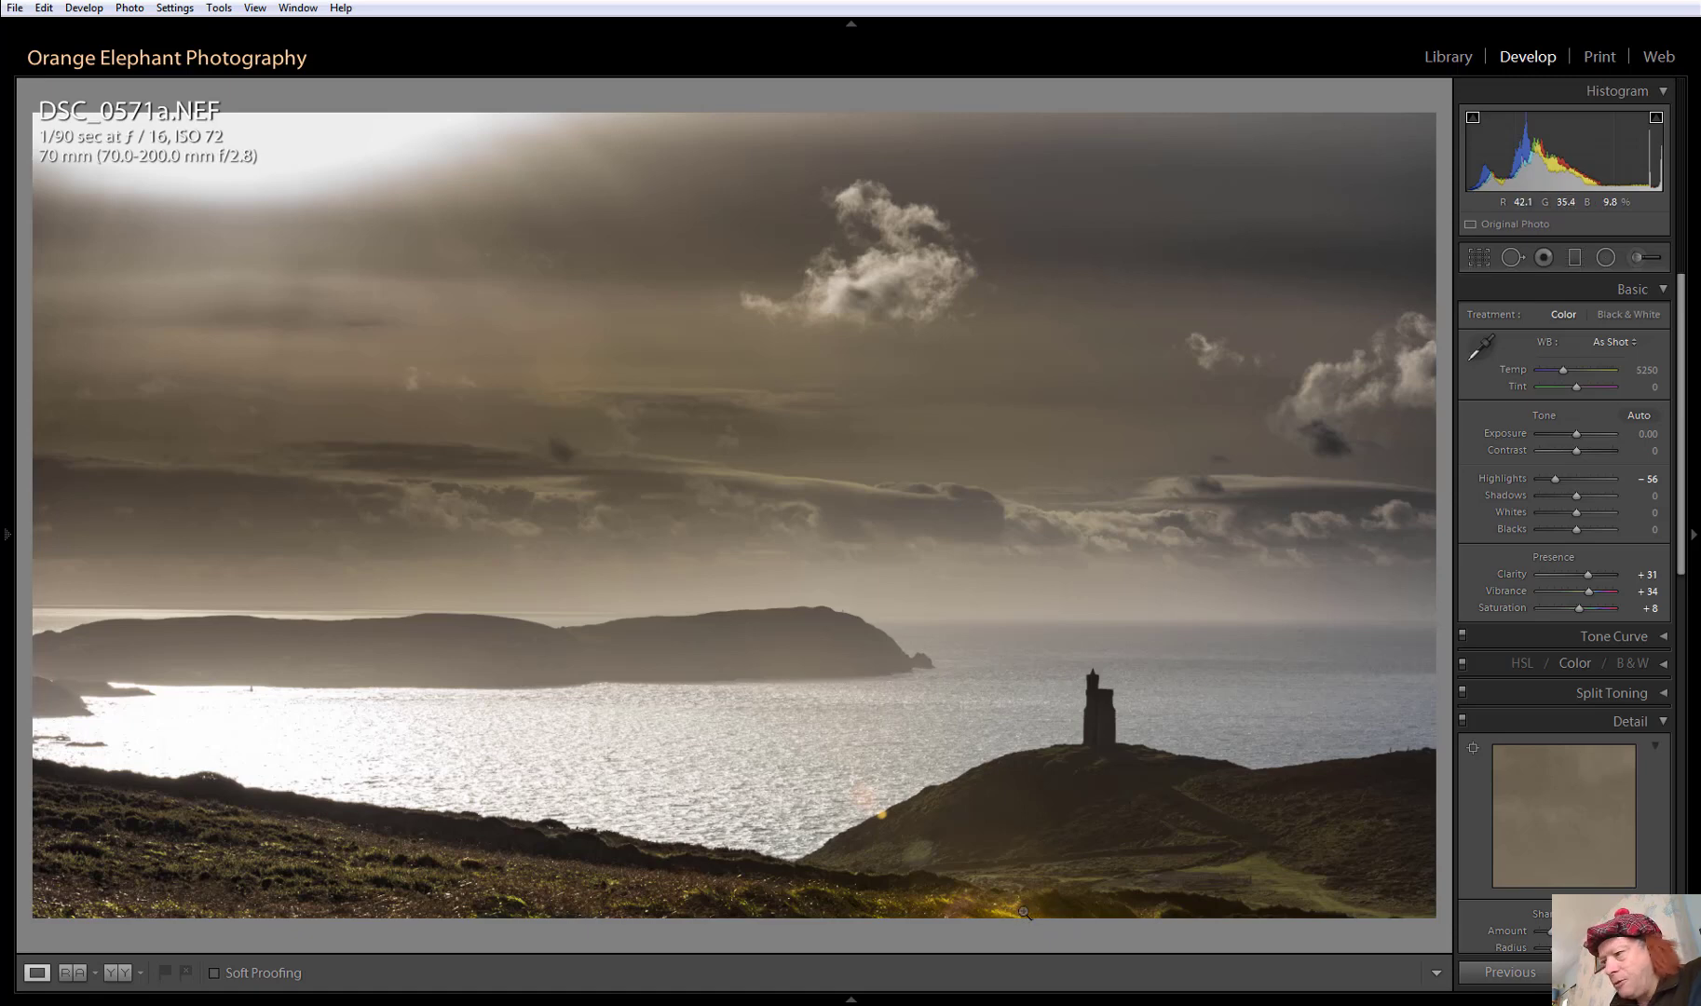
Examine the tower on the headland up close in the Detail preview
click(1585, 821)
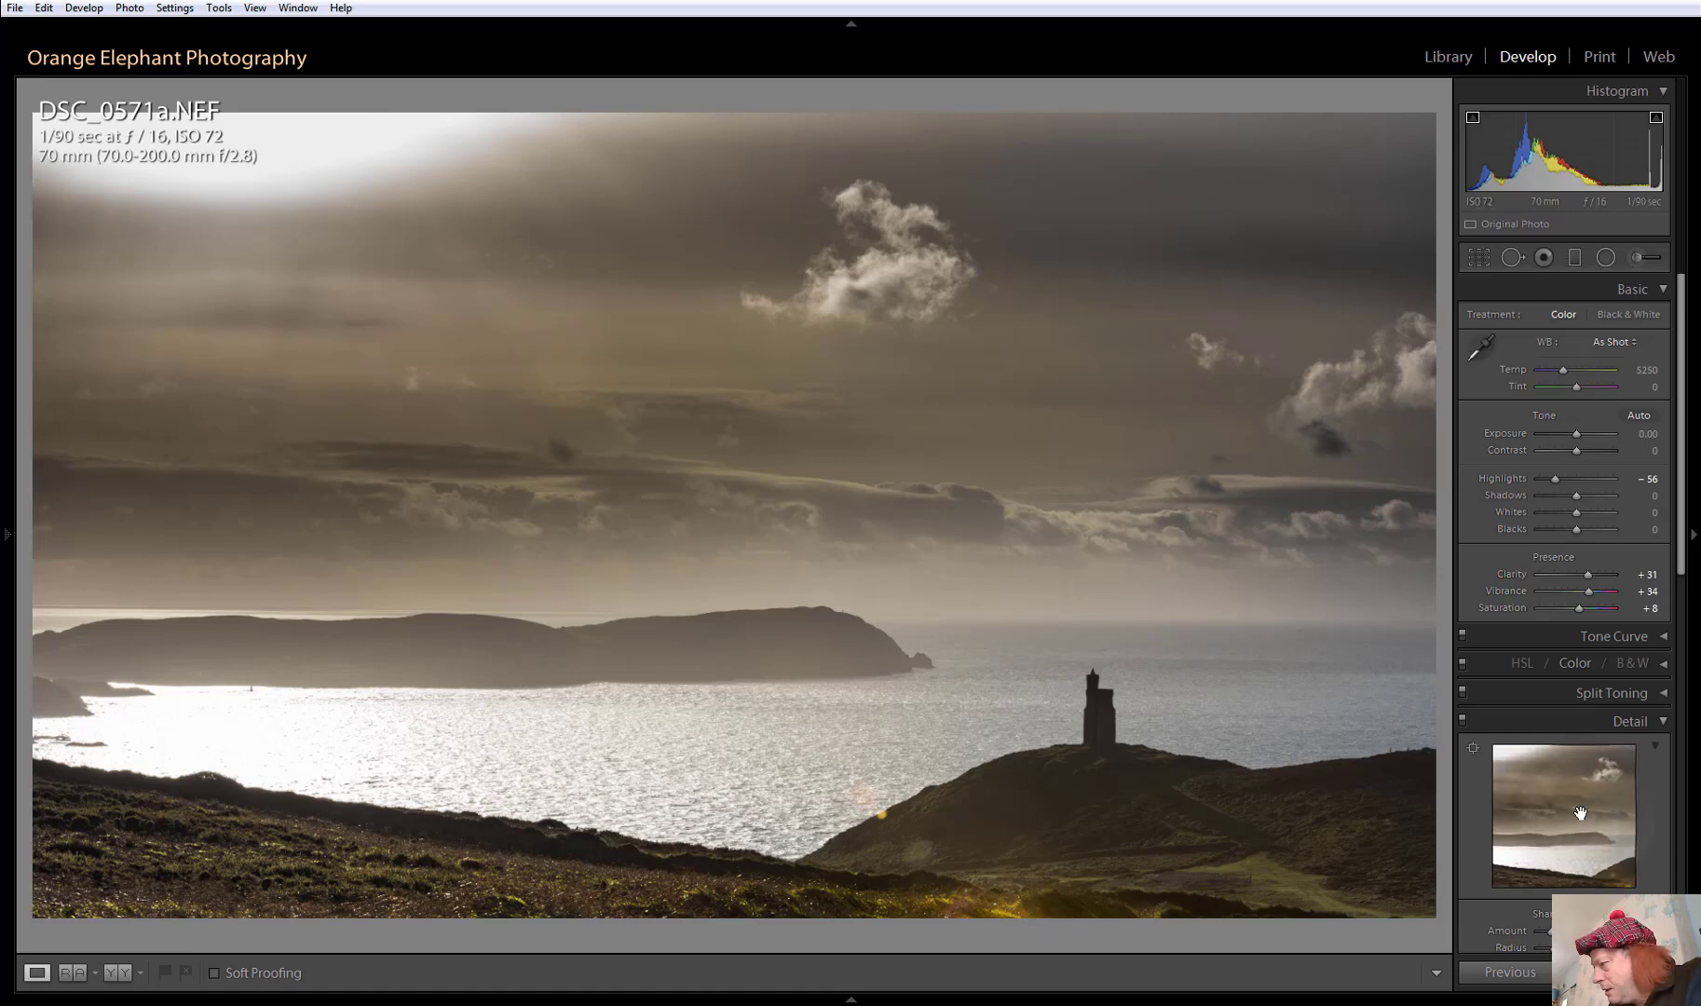
drag(1597, 857, 1526, 857)
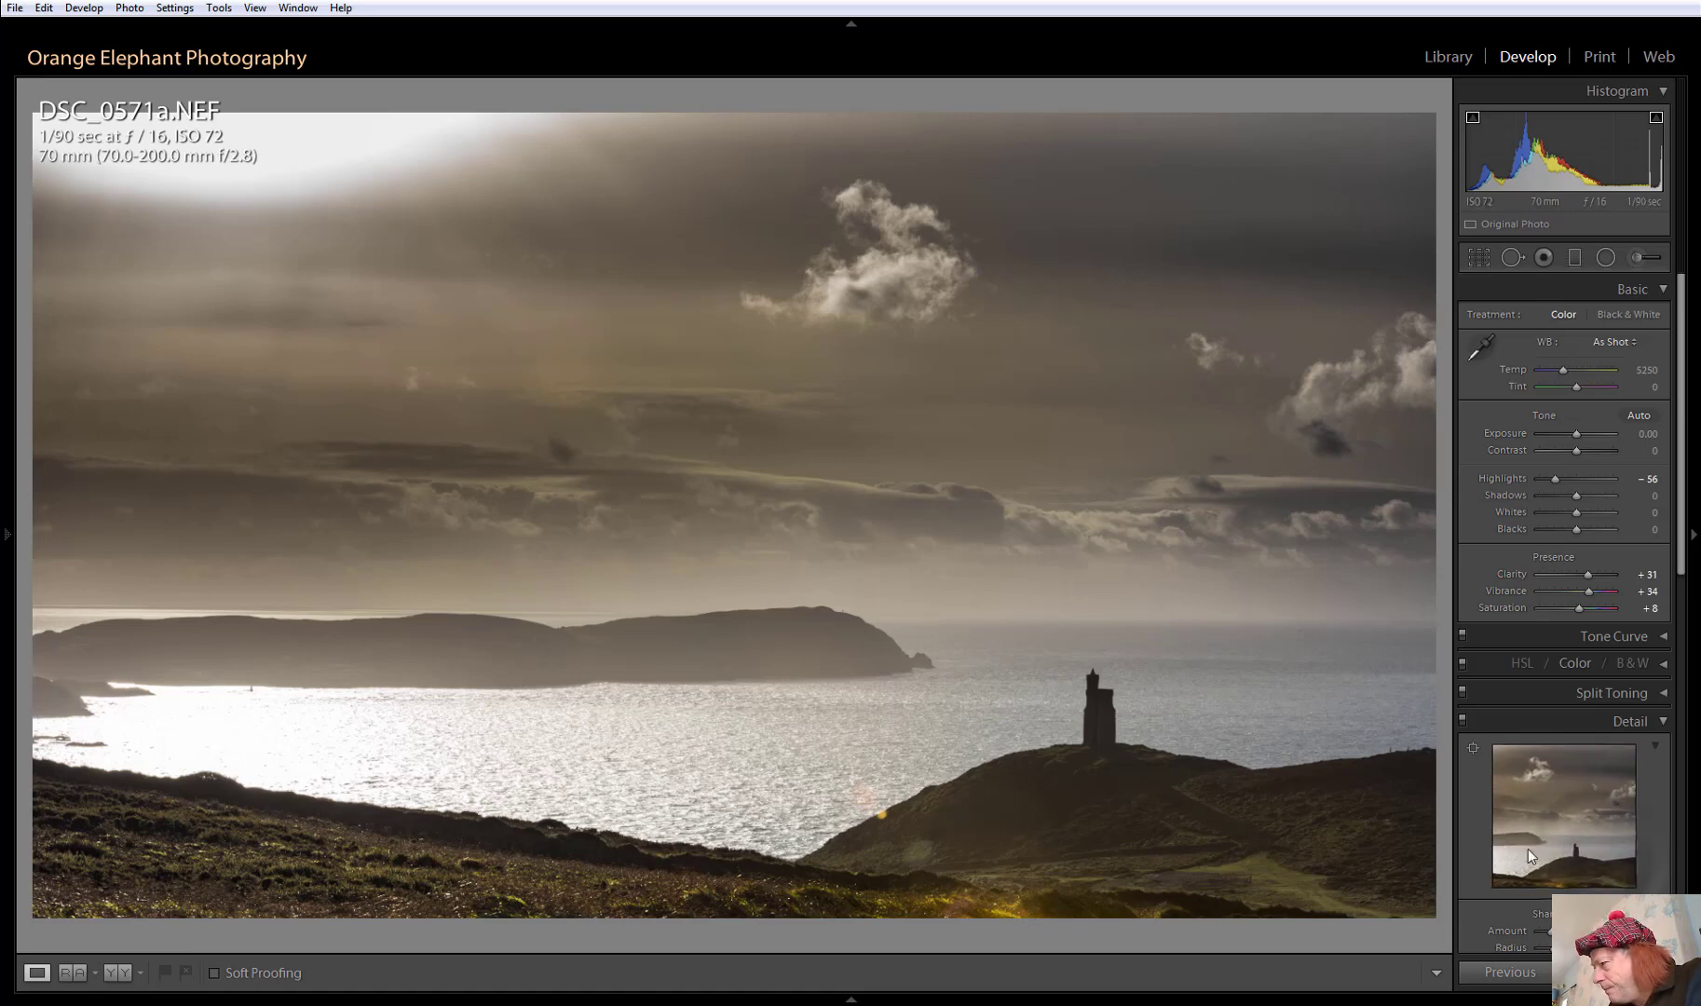
click(1576, 852)
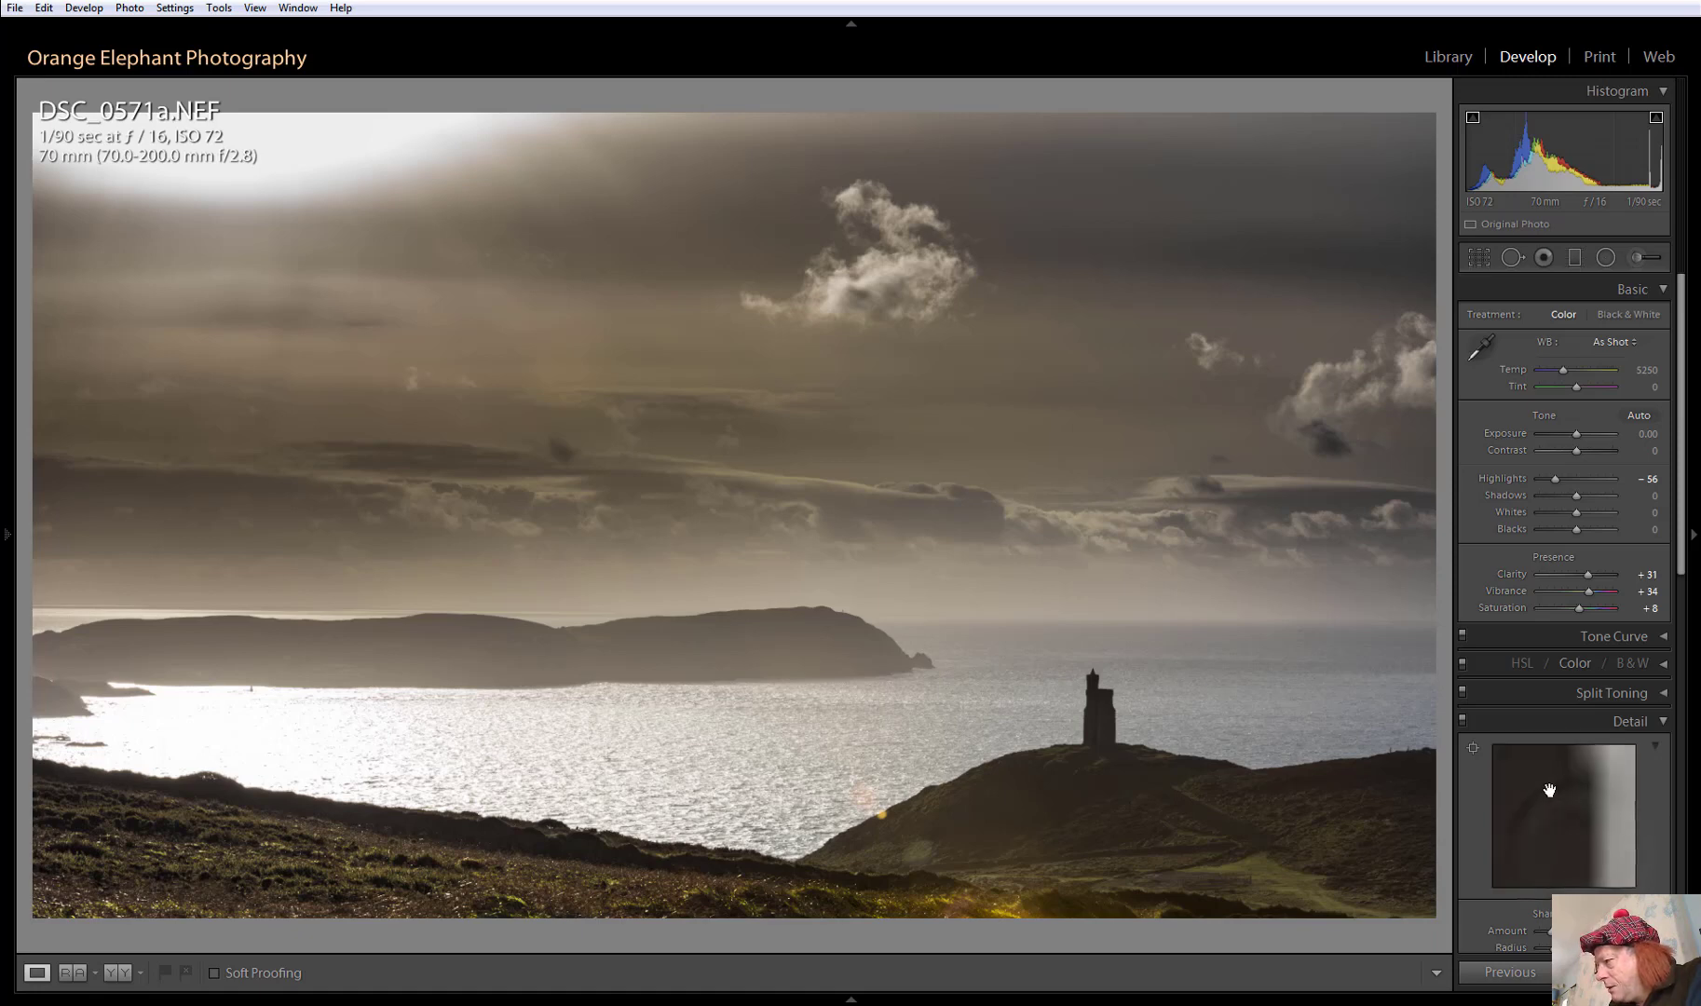
drag(1548, 790, 1599, 891)
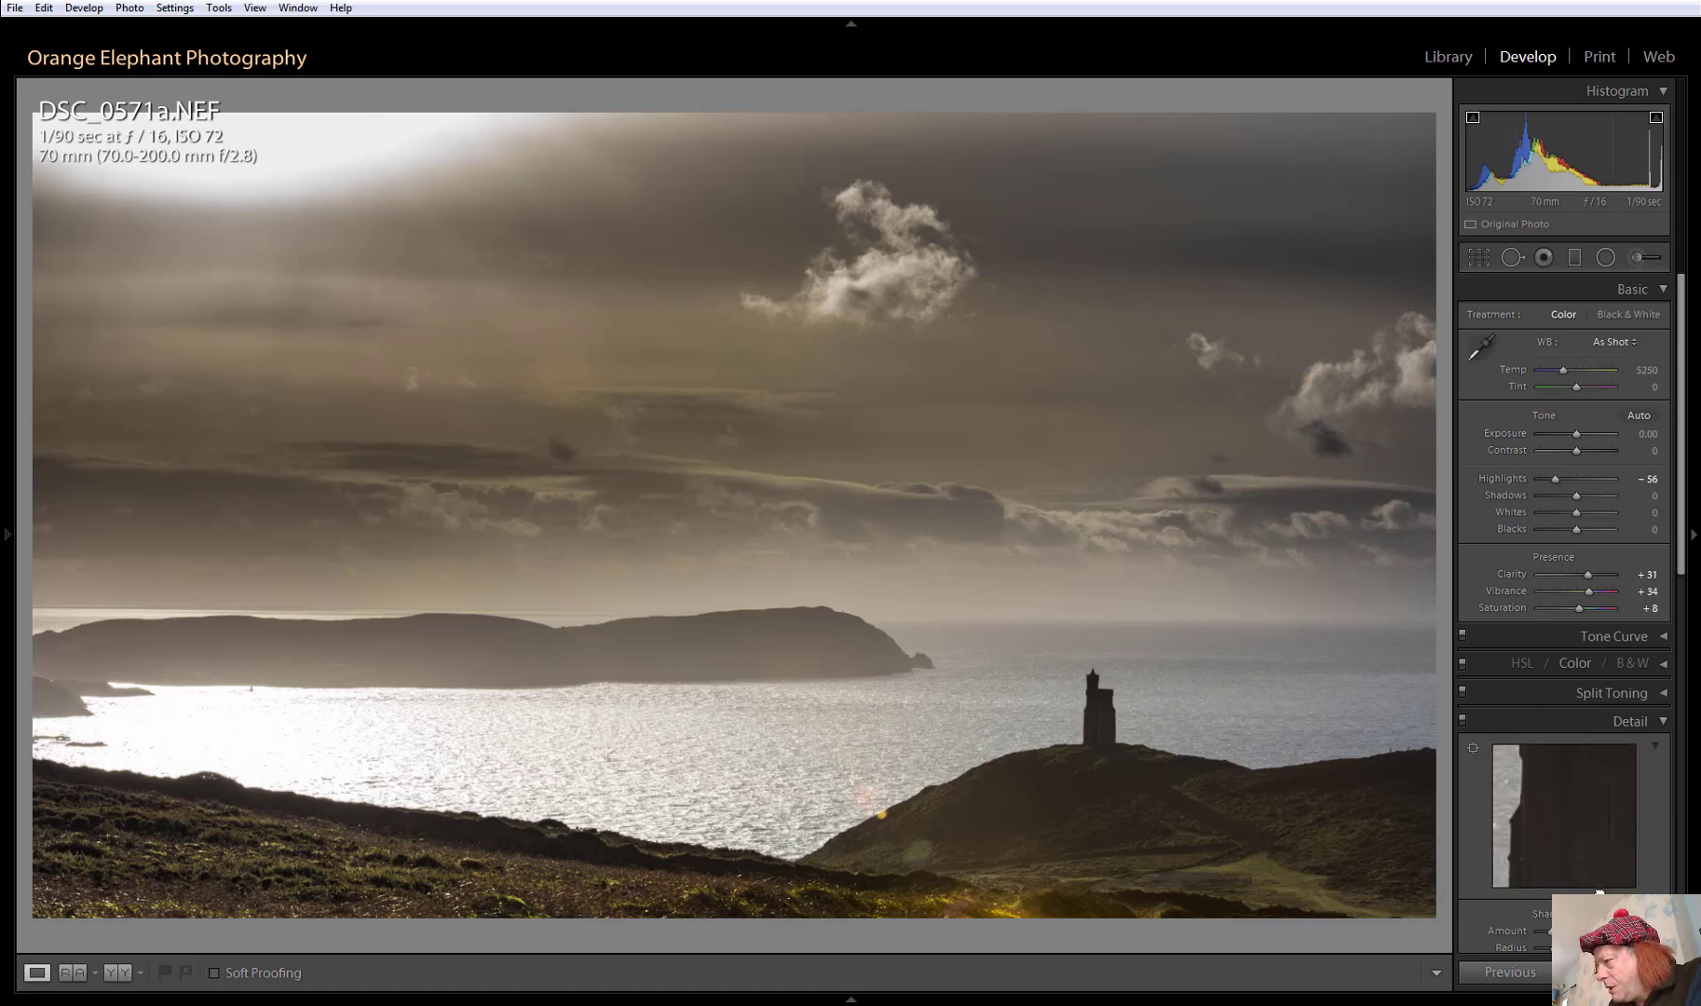
click(1572, 804)
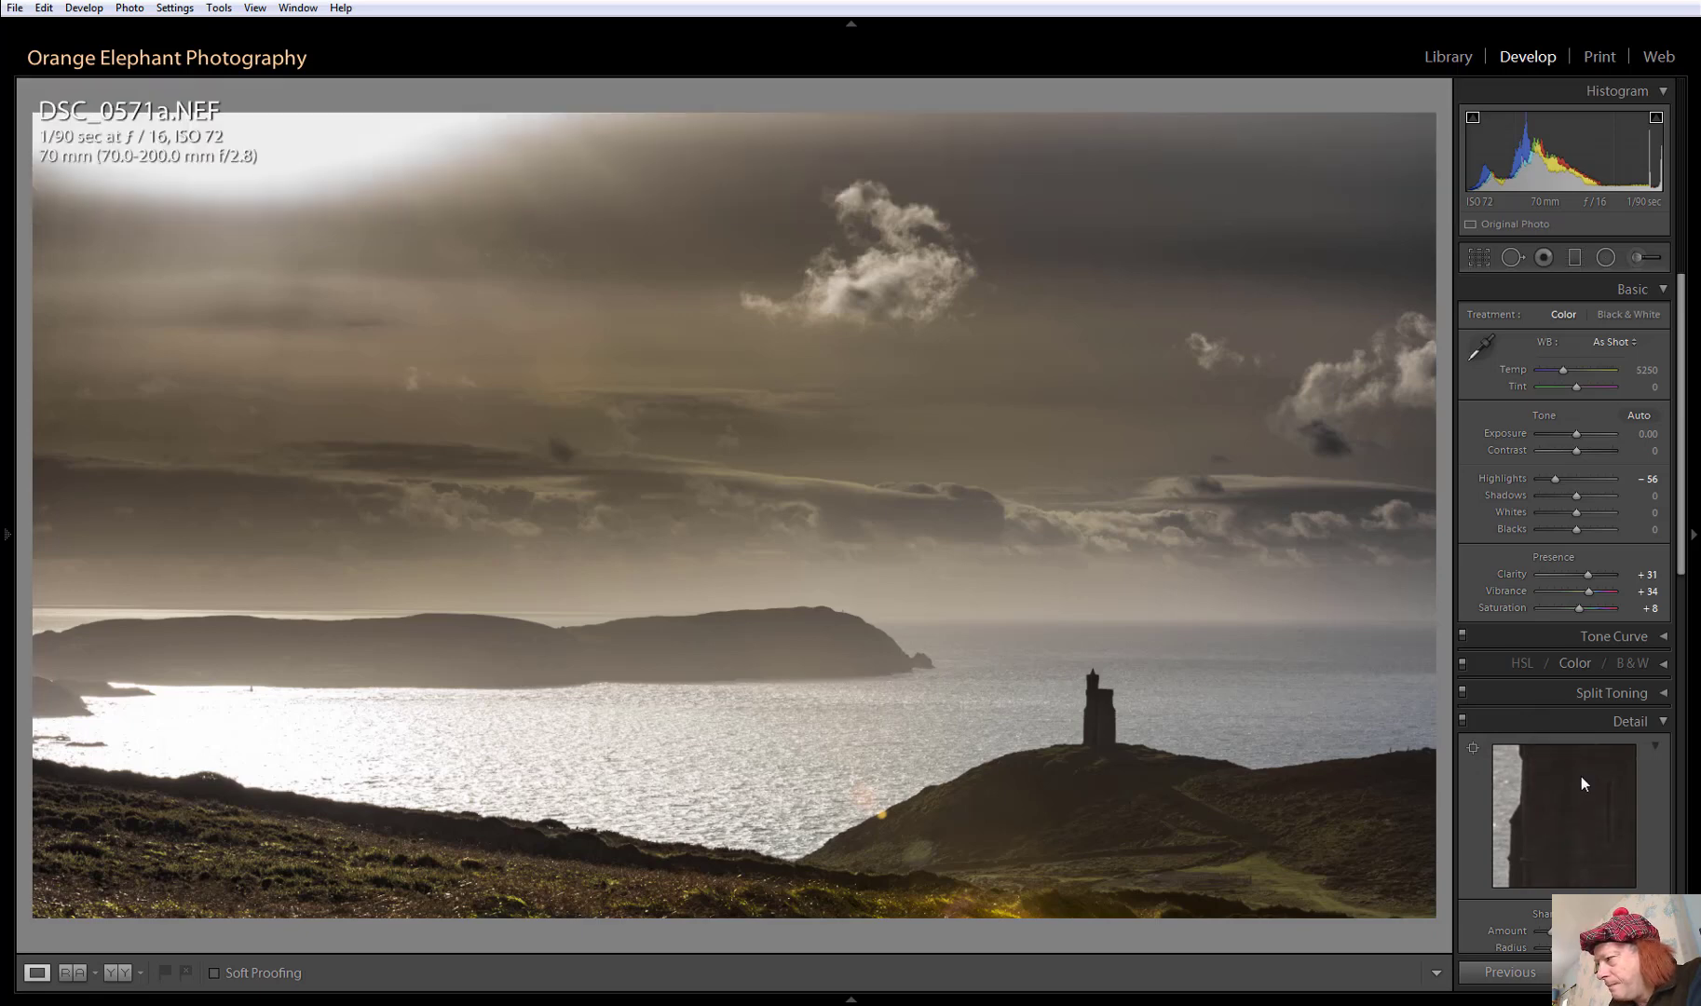
drag(1575, 780, 1516, 839)
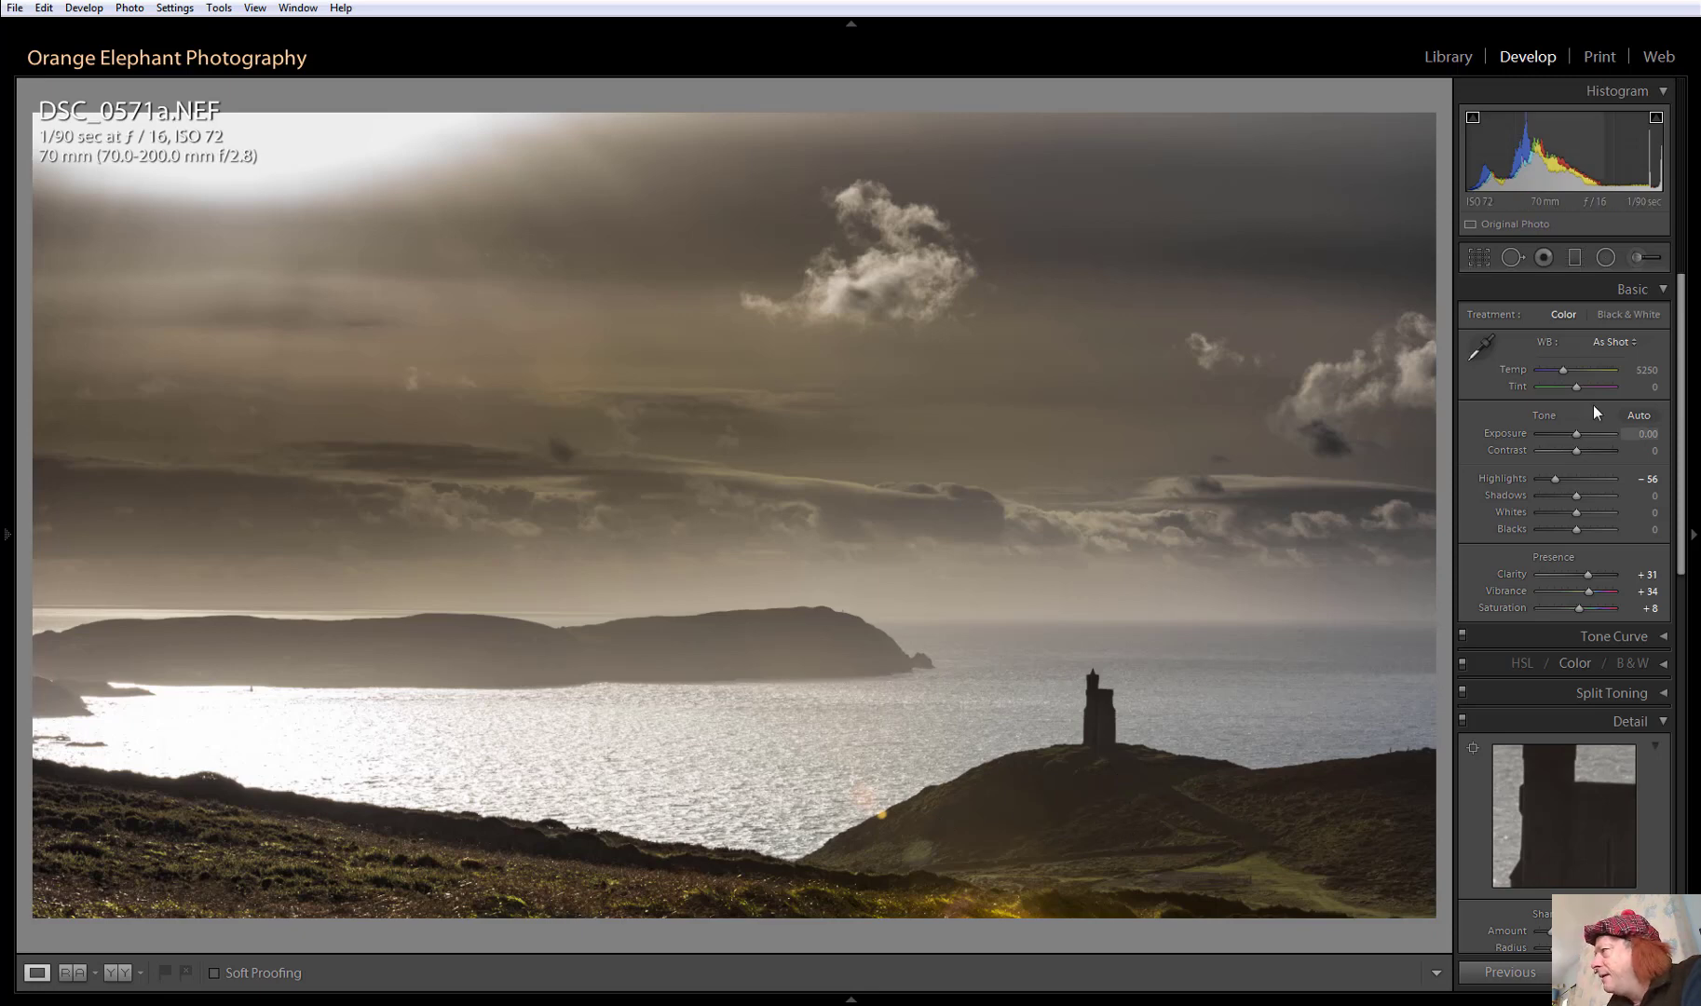
Paint an Adjustment Brush mask over the whole headland below the tower with the mask overlay shown, and hide the overlay when done
click(1638, 259)
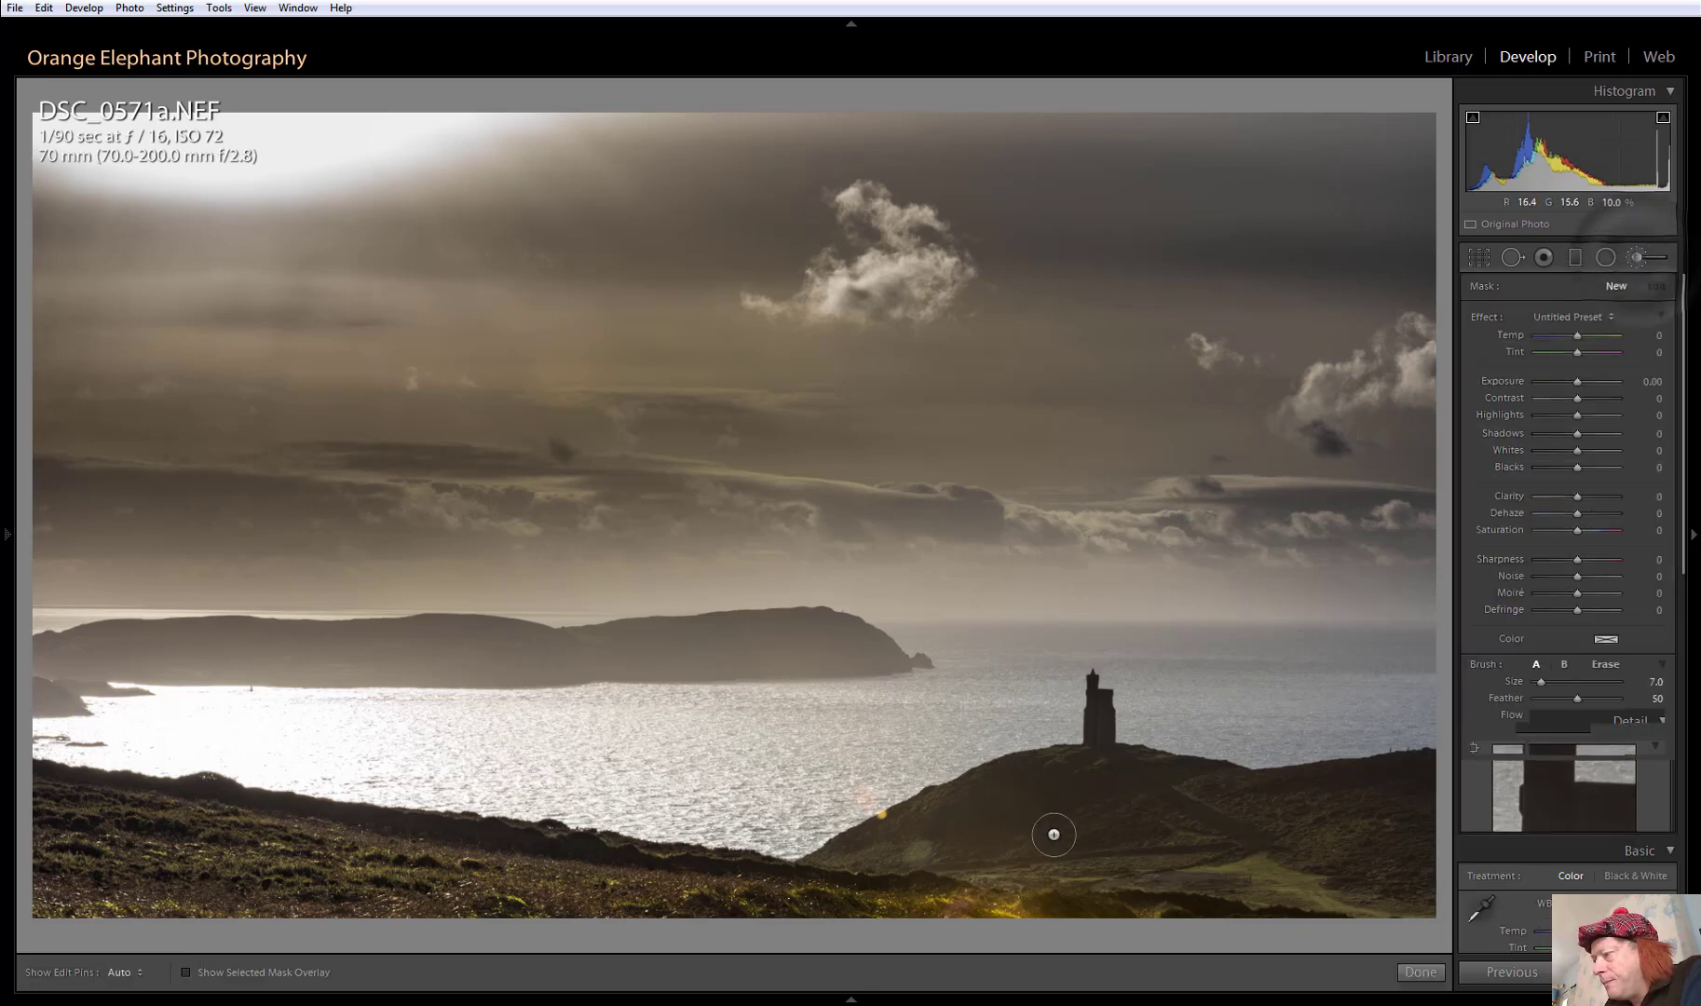
click(193, 974)
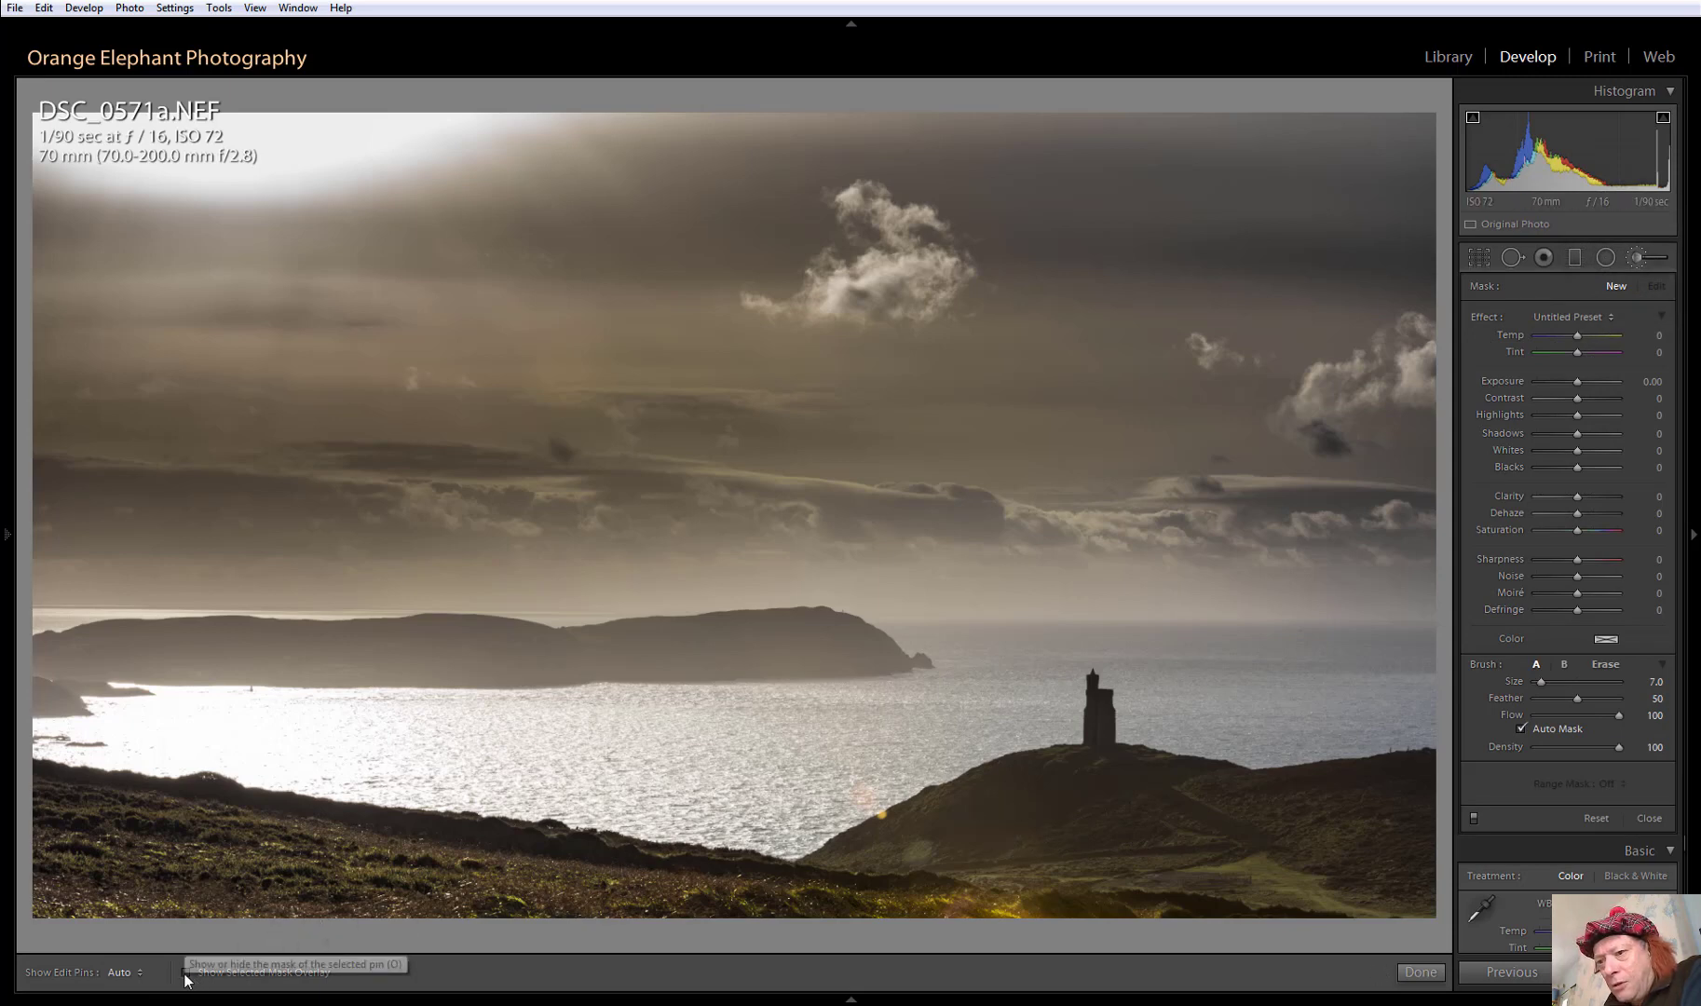
key(h)
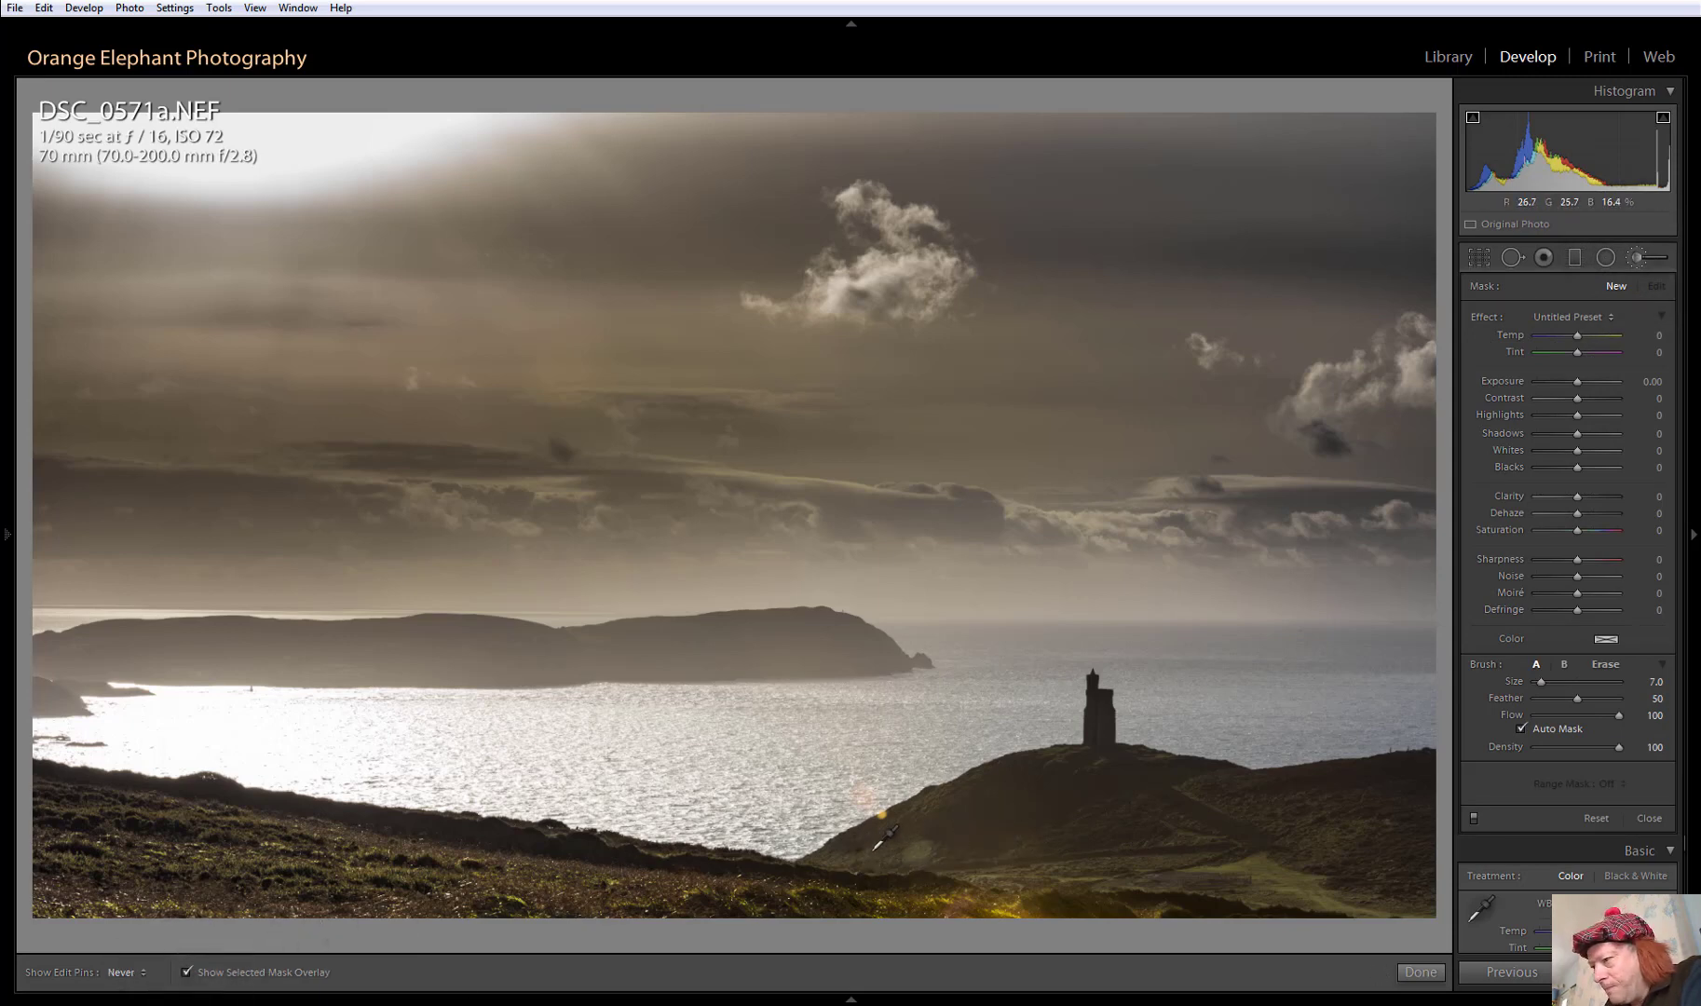
mouse_move(1098, 781)
mouse_down()
mouse_move(1292, 794)
mouse_move(1391, 780)
mouse_move(1430, 805)
mouse_move(1416, 823)
mouse_up()
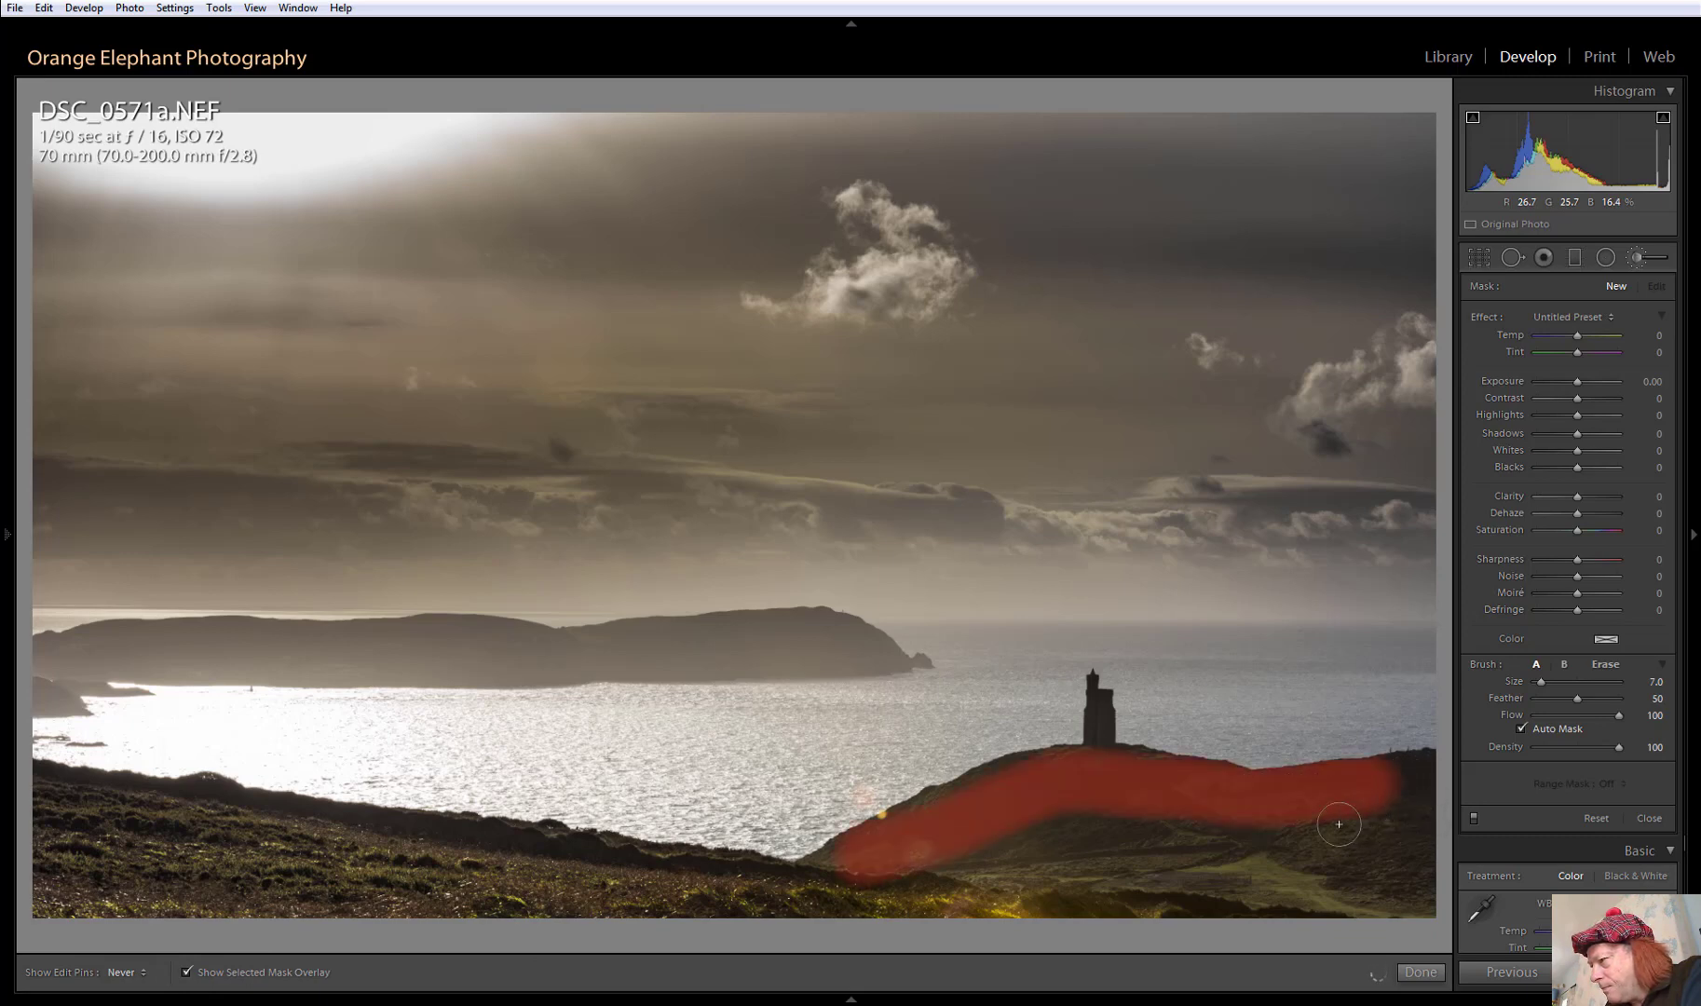
mouse_move(1075, 858)
mouse_down()
mouse_move(1441, 883)
mouse_move(1124, 831)
mouse_move(976, 839)
mouse_up()
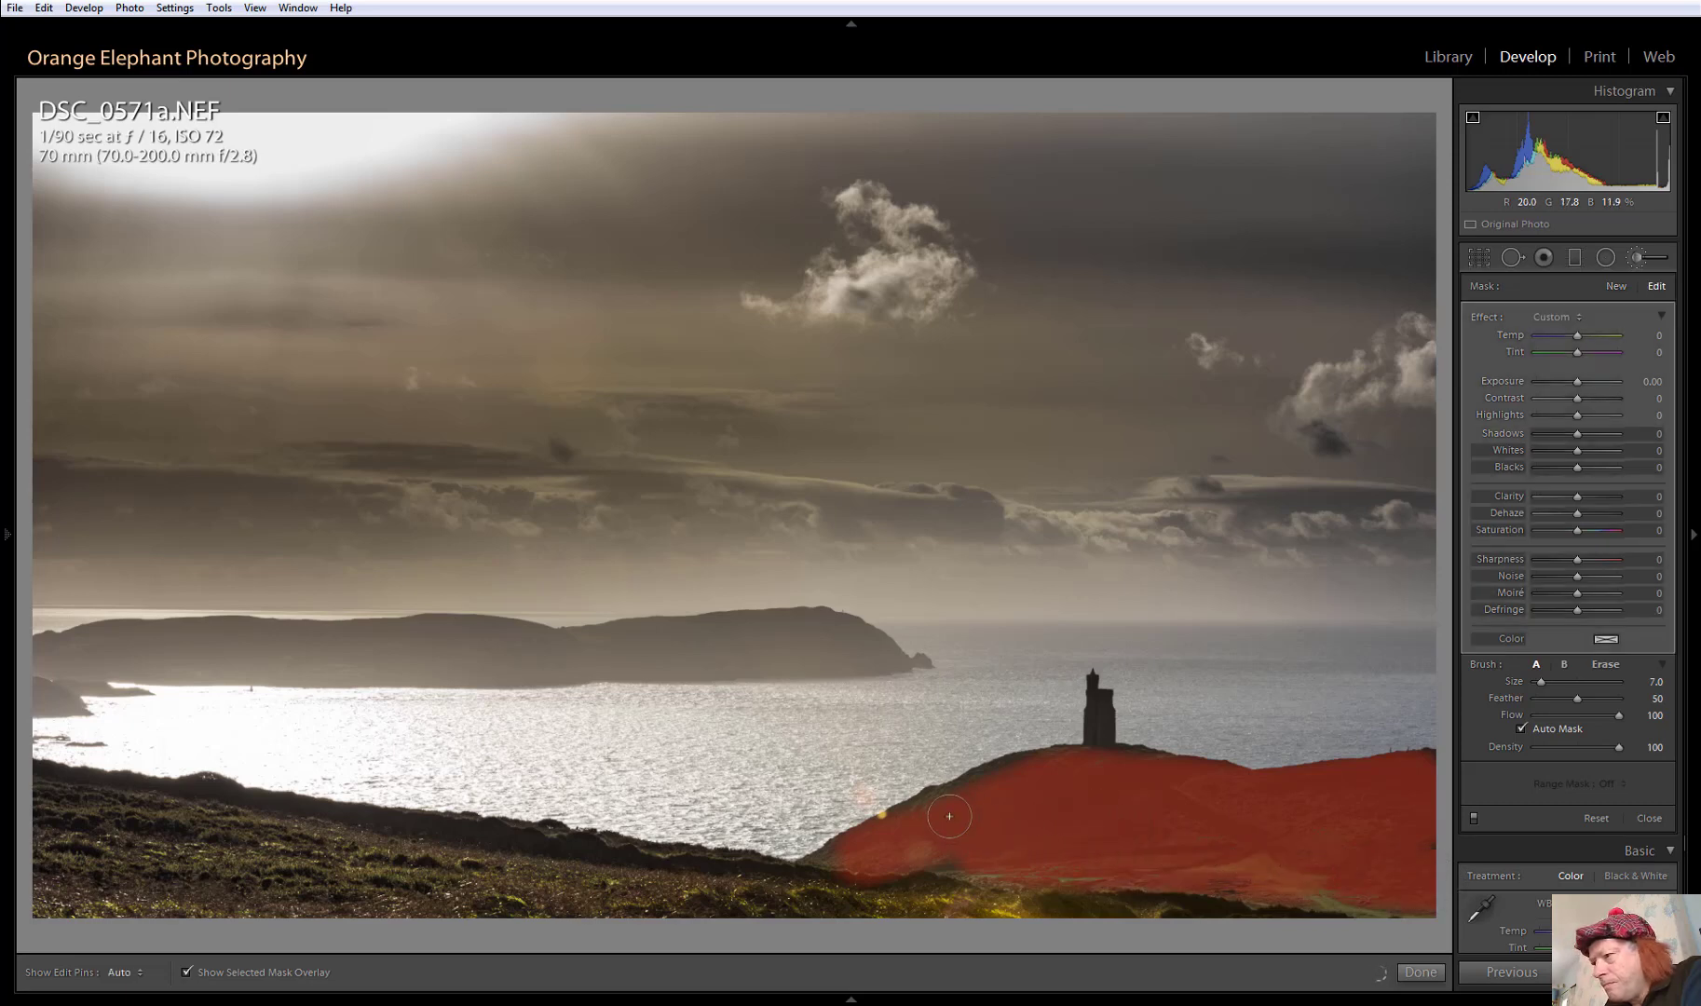
click(1363, 840)
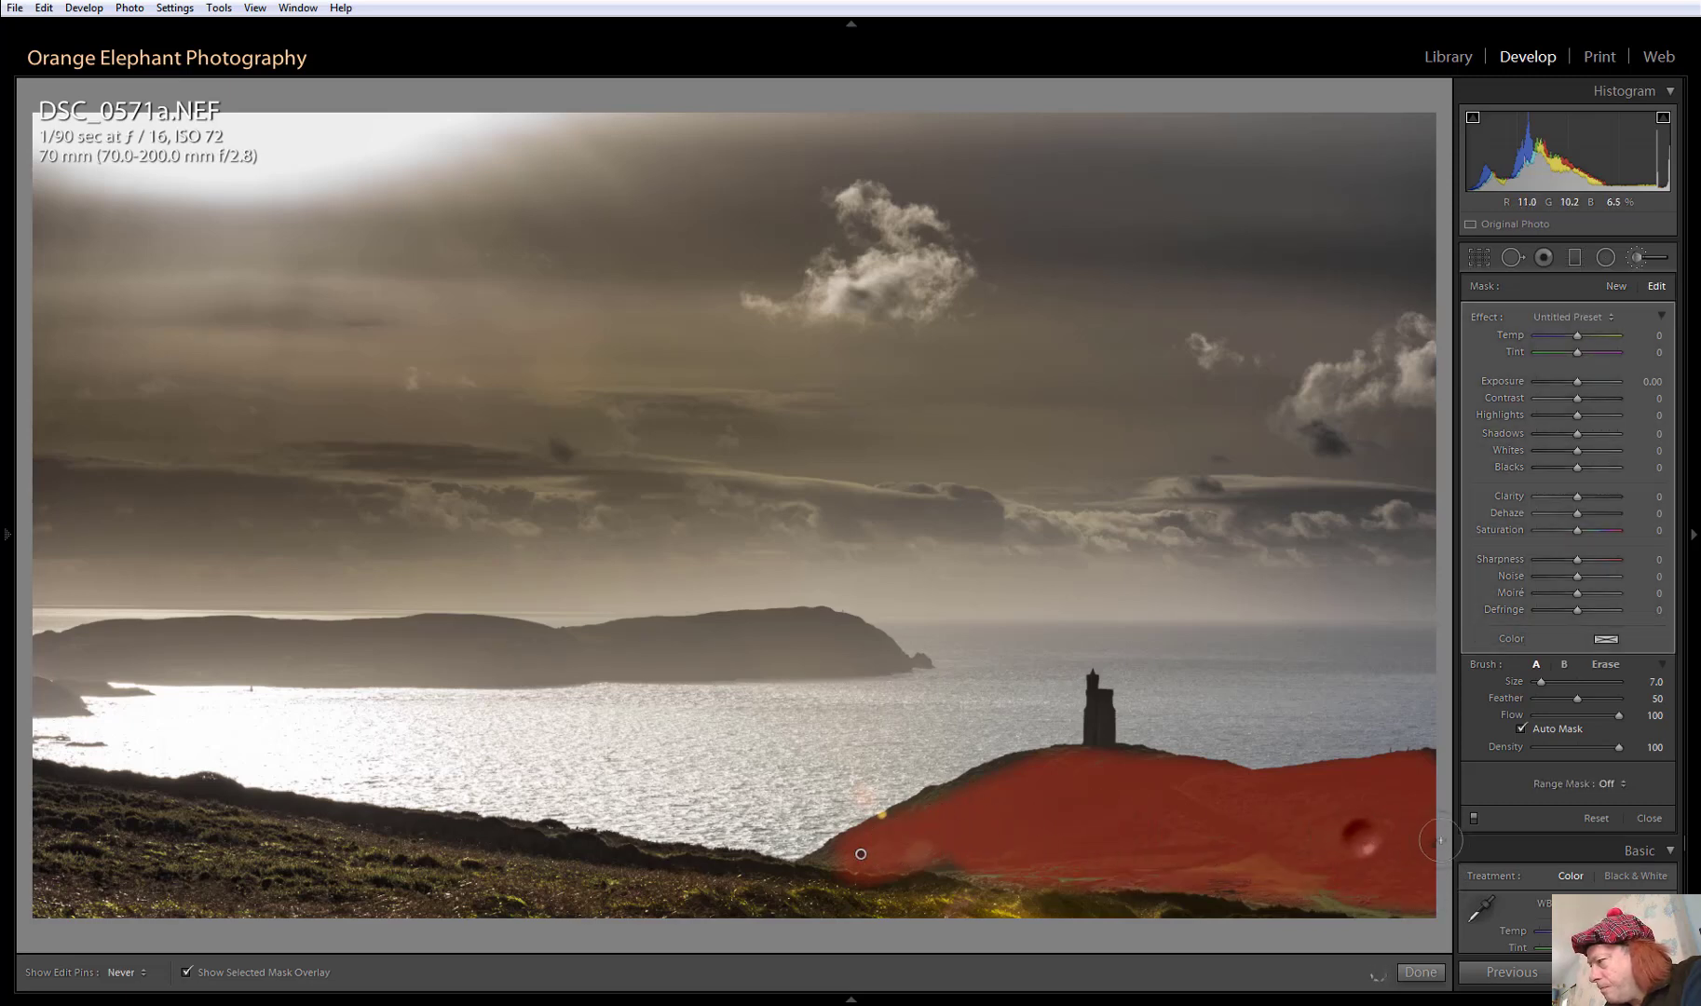
scroll(1129, 784, down, 1)
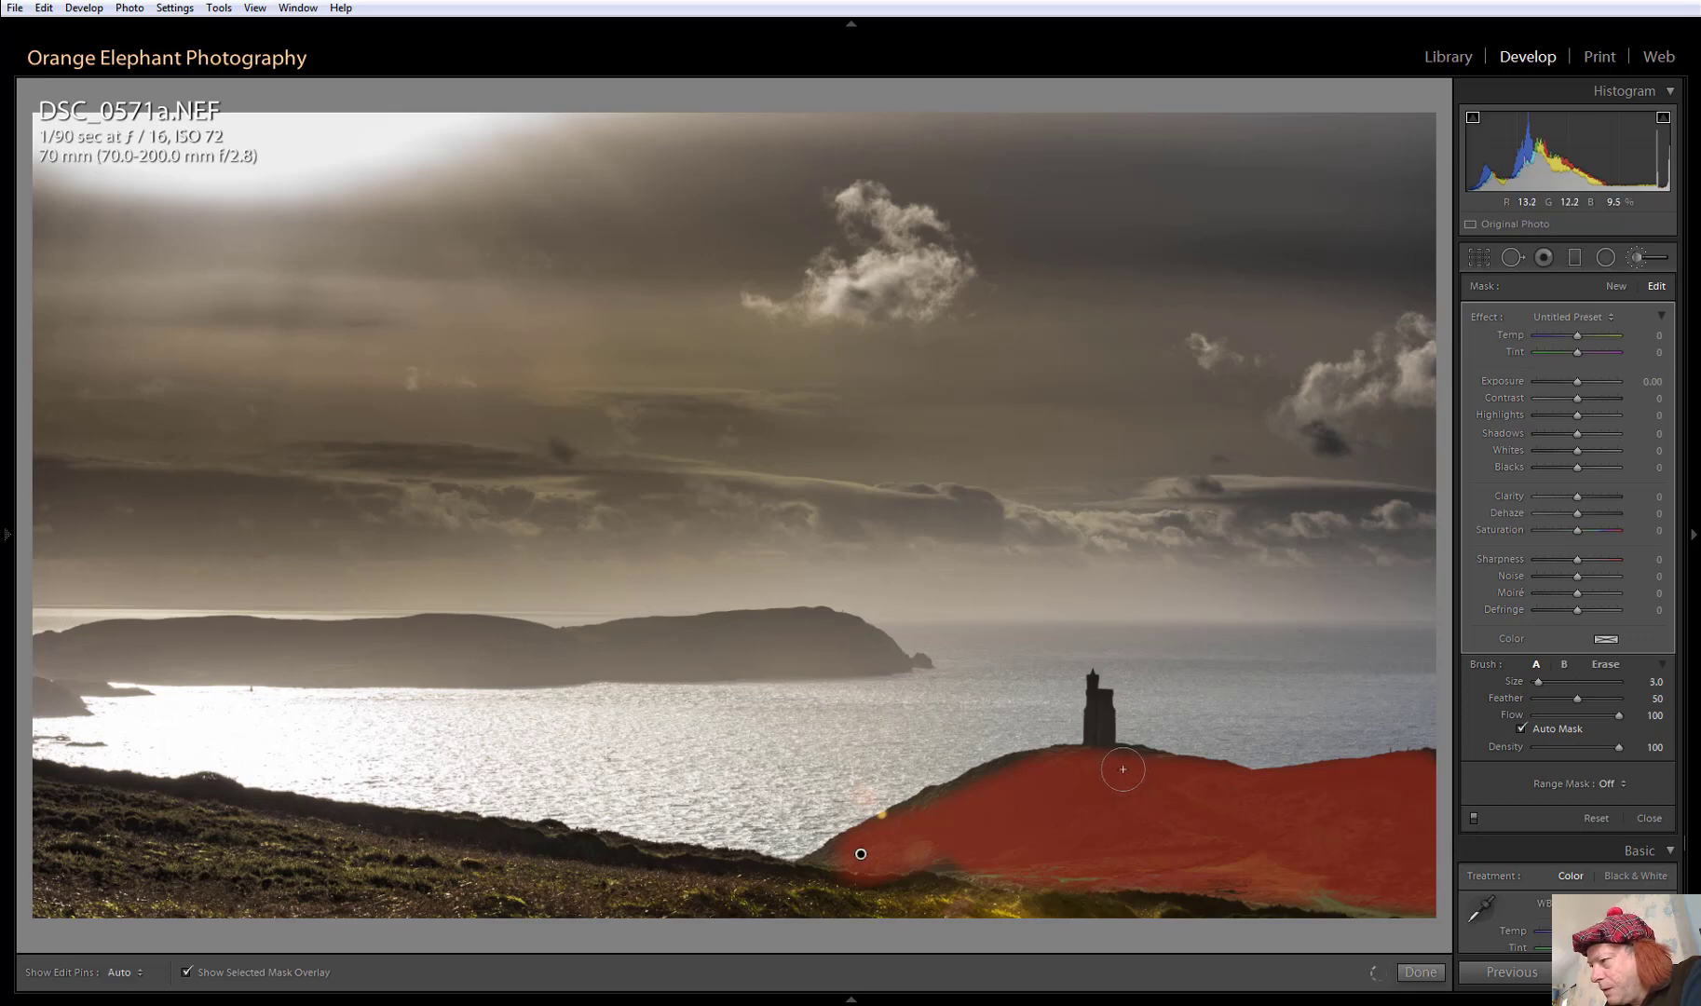
mouse_move(1145, 765)
mouse_down()
mouse_move(1019, 768)
mouse_move(815, 860)
mouse_move(985, 861)
mouse_move(1010, 835)
mouse_move(1223, 822)
mouse_up()
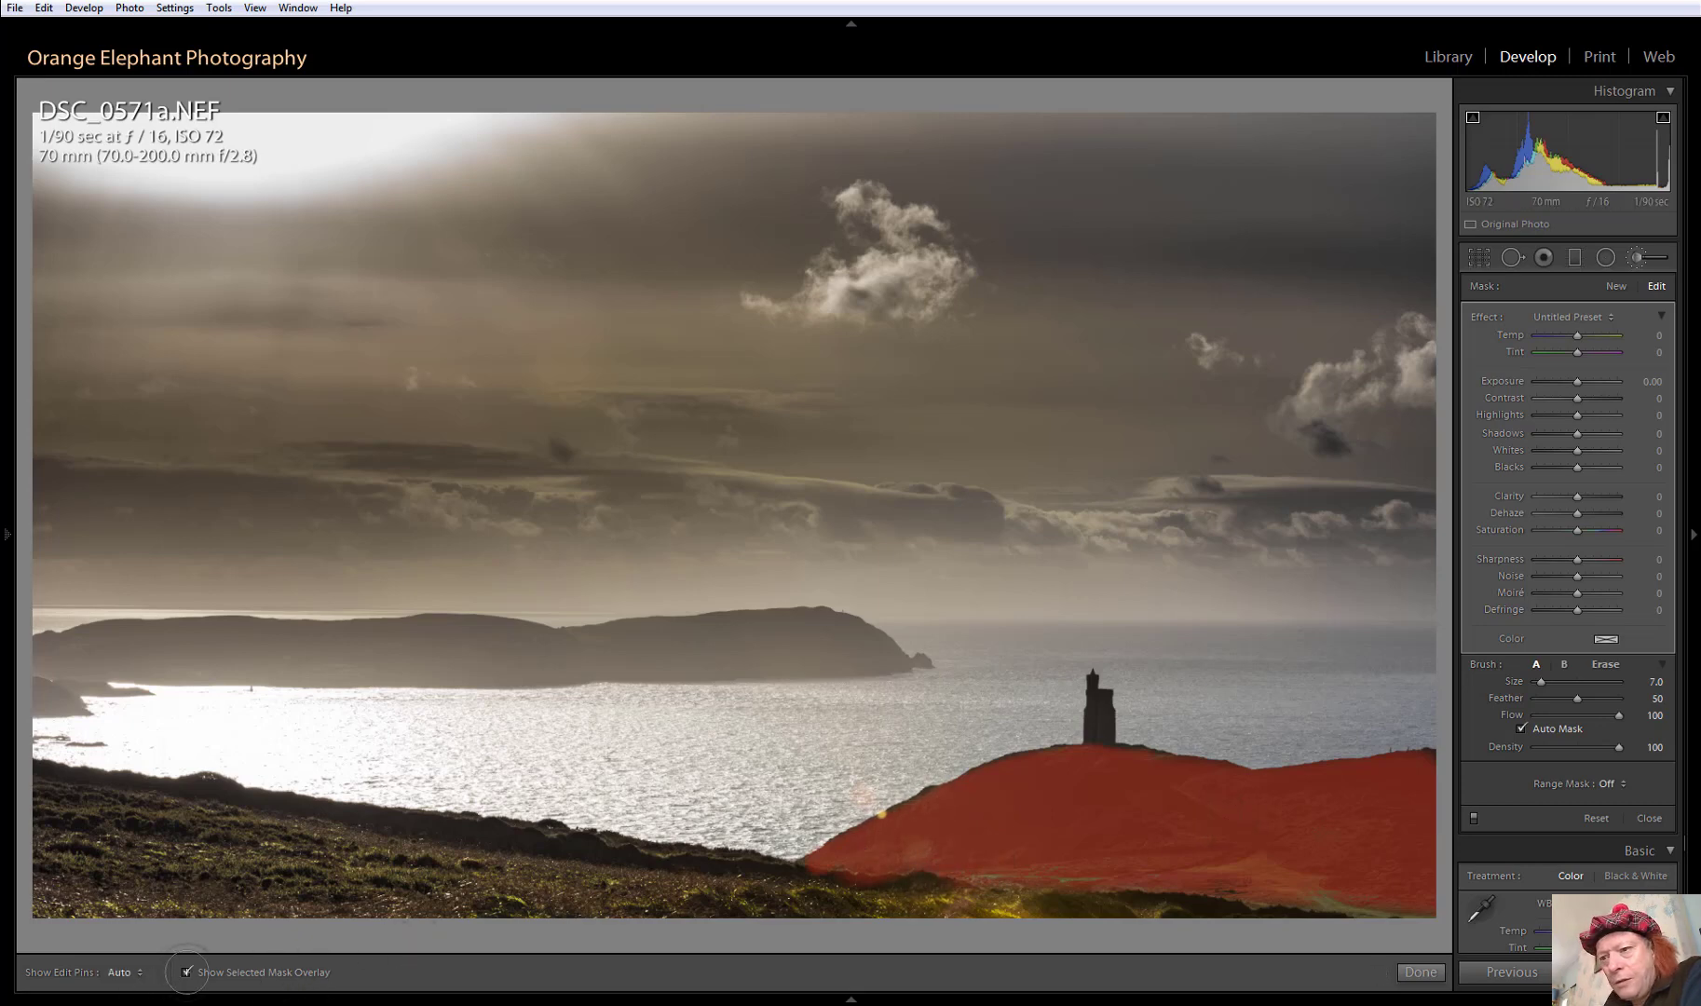
key(o)
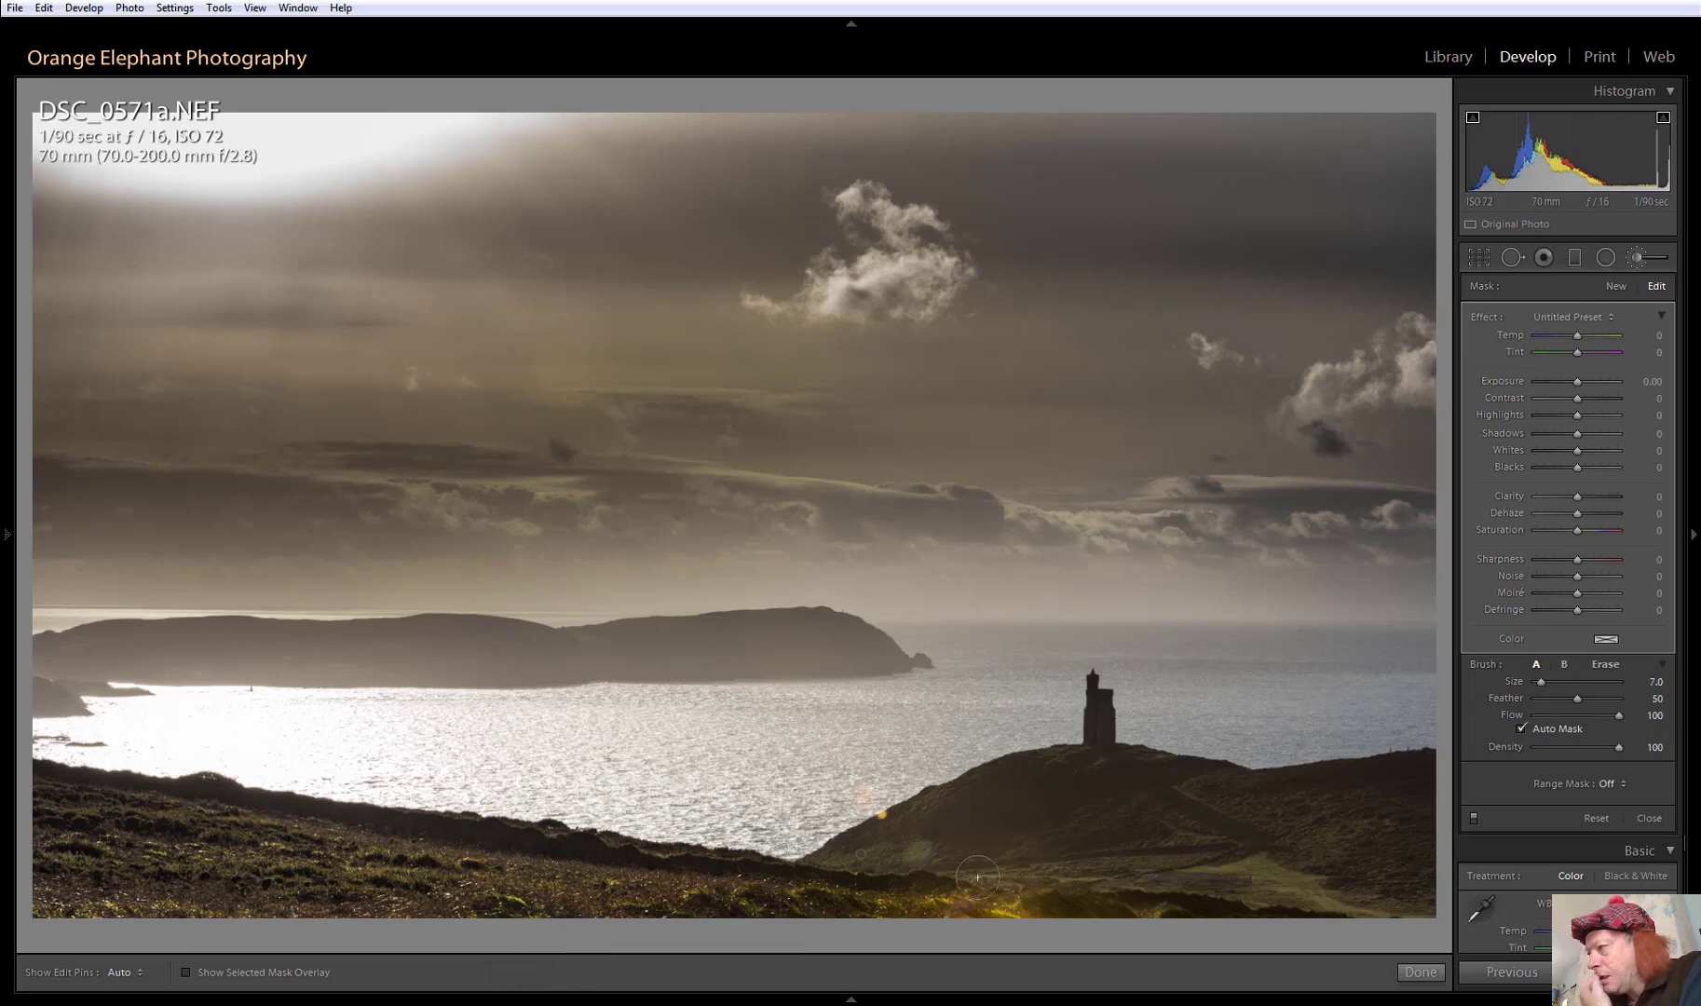
Give the headland brush adjustment Exposure 0.40, Contrast 10, Clarity 9 and Dehaze 14
drag(1631, 379, 1645, 382)
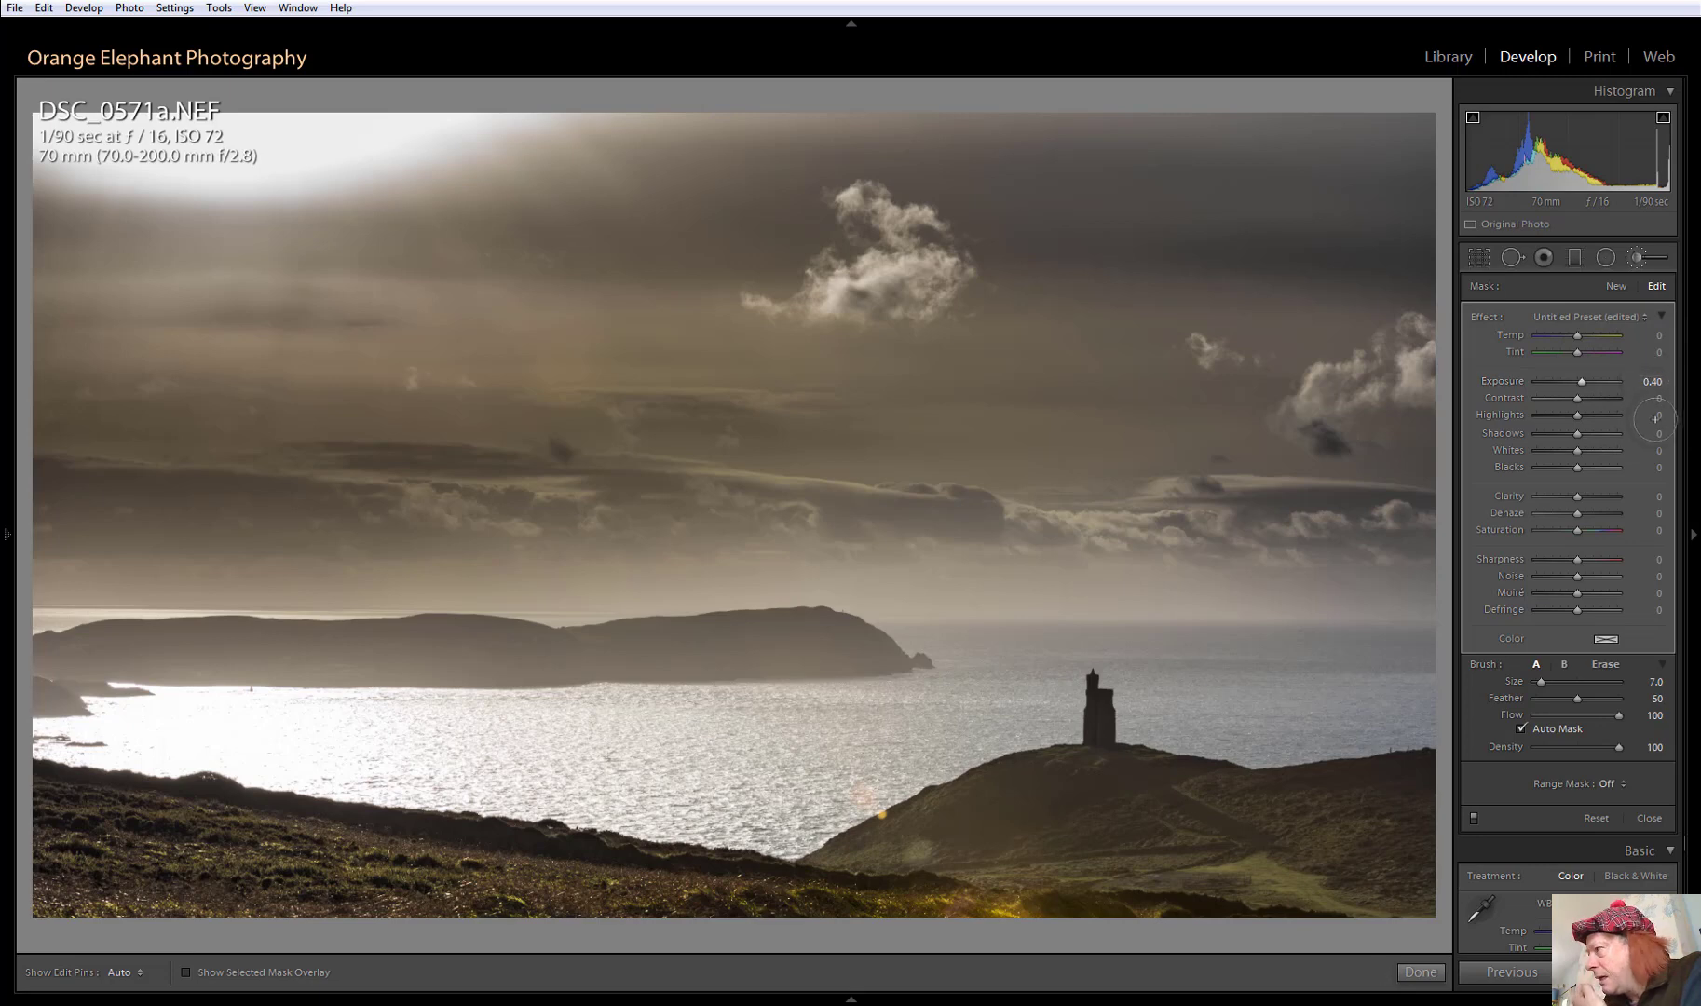
drag(1631, 397, 1641, 398)
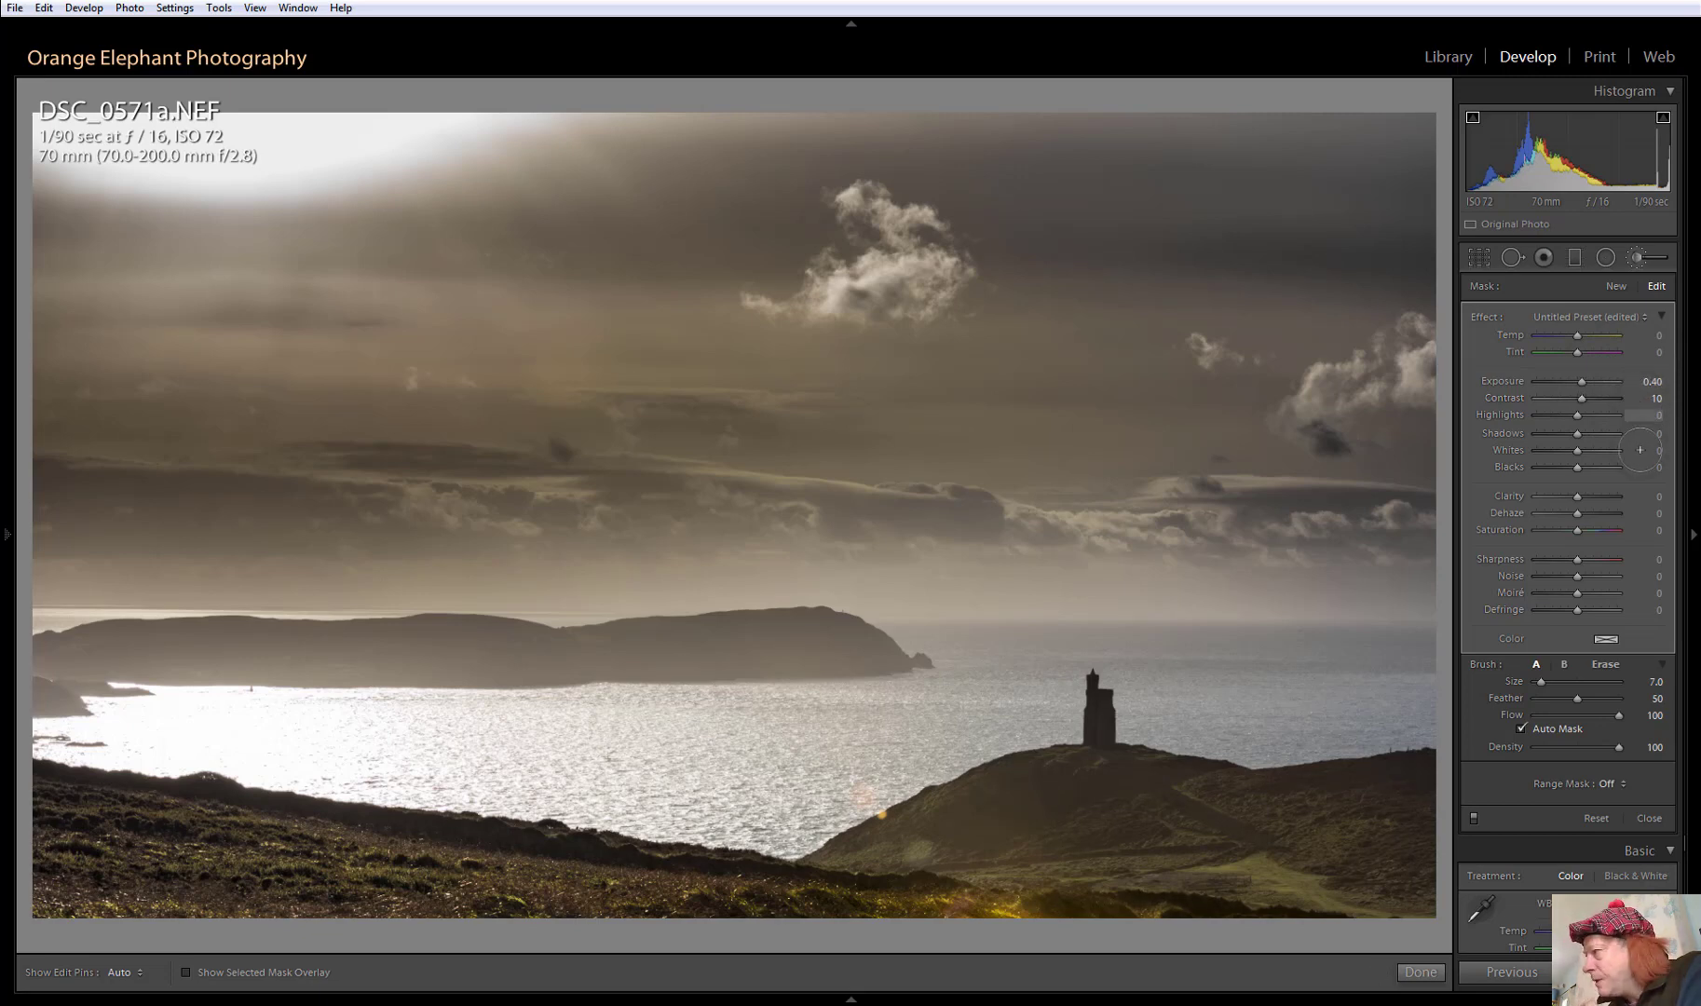
drag(1628, 496, 1644, 495)
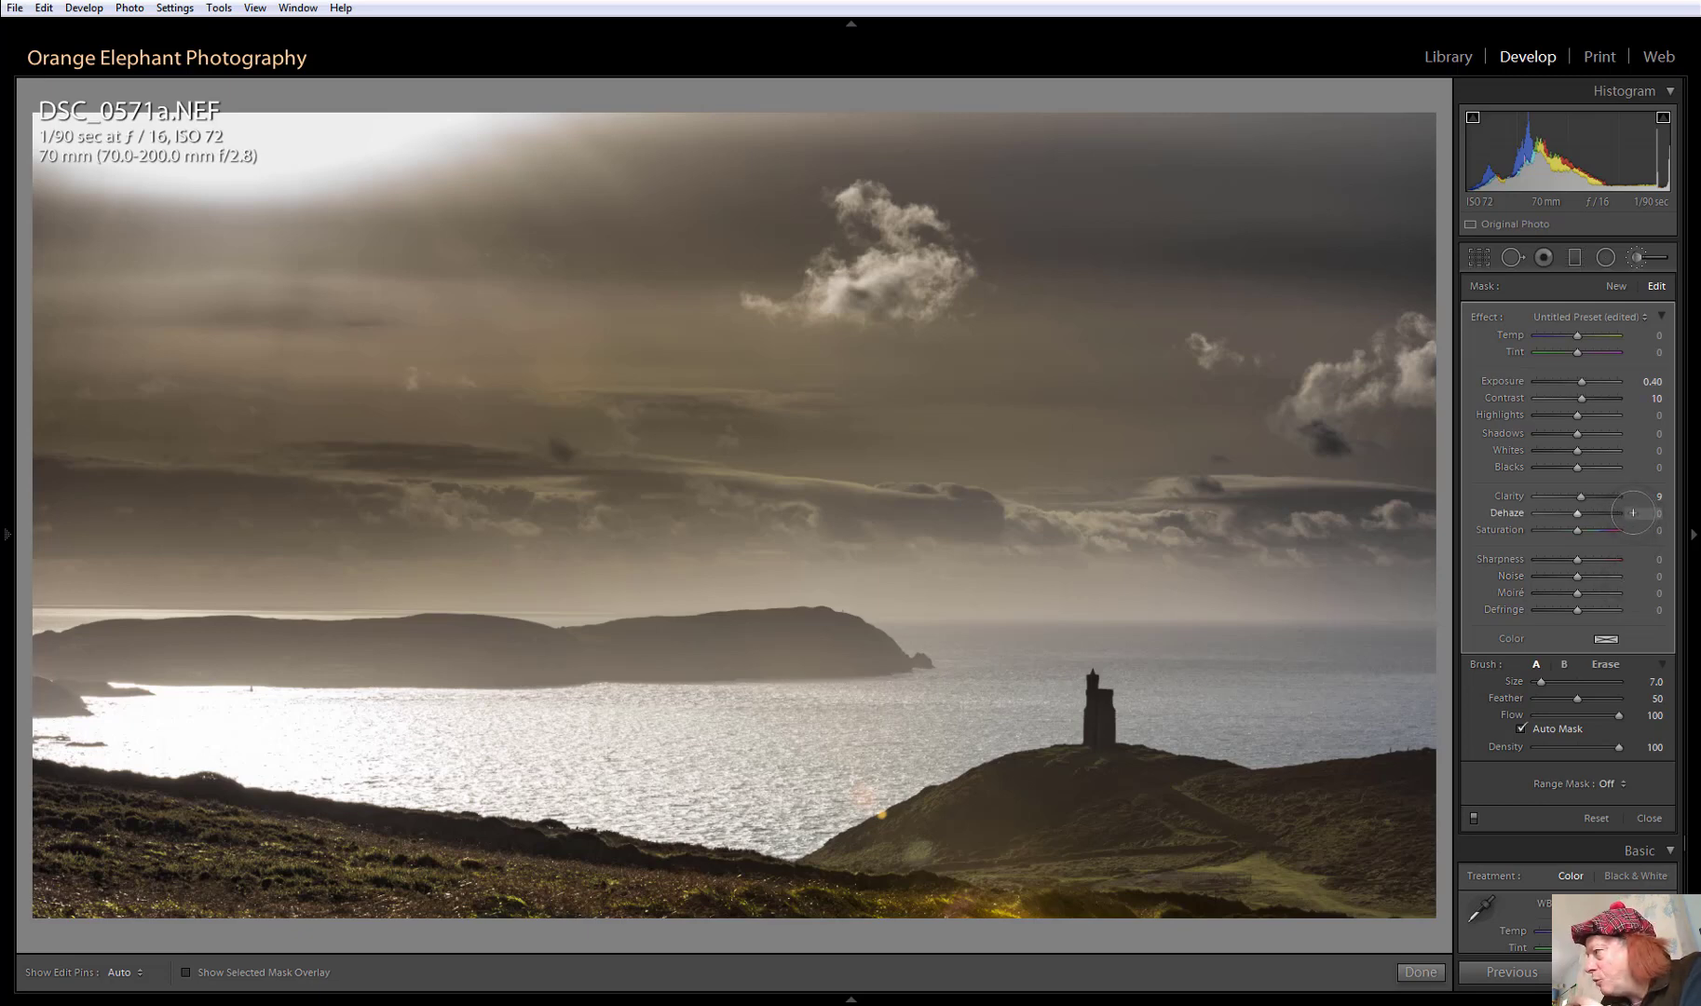
drag(1633, 513, 1653, 513)
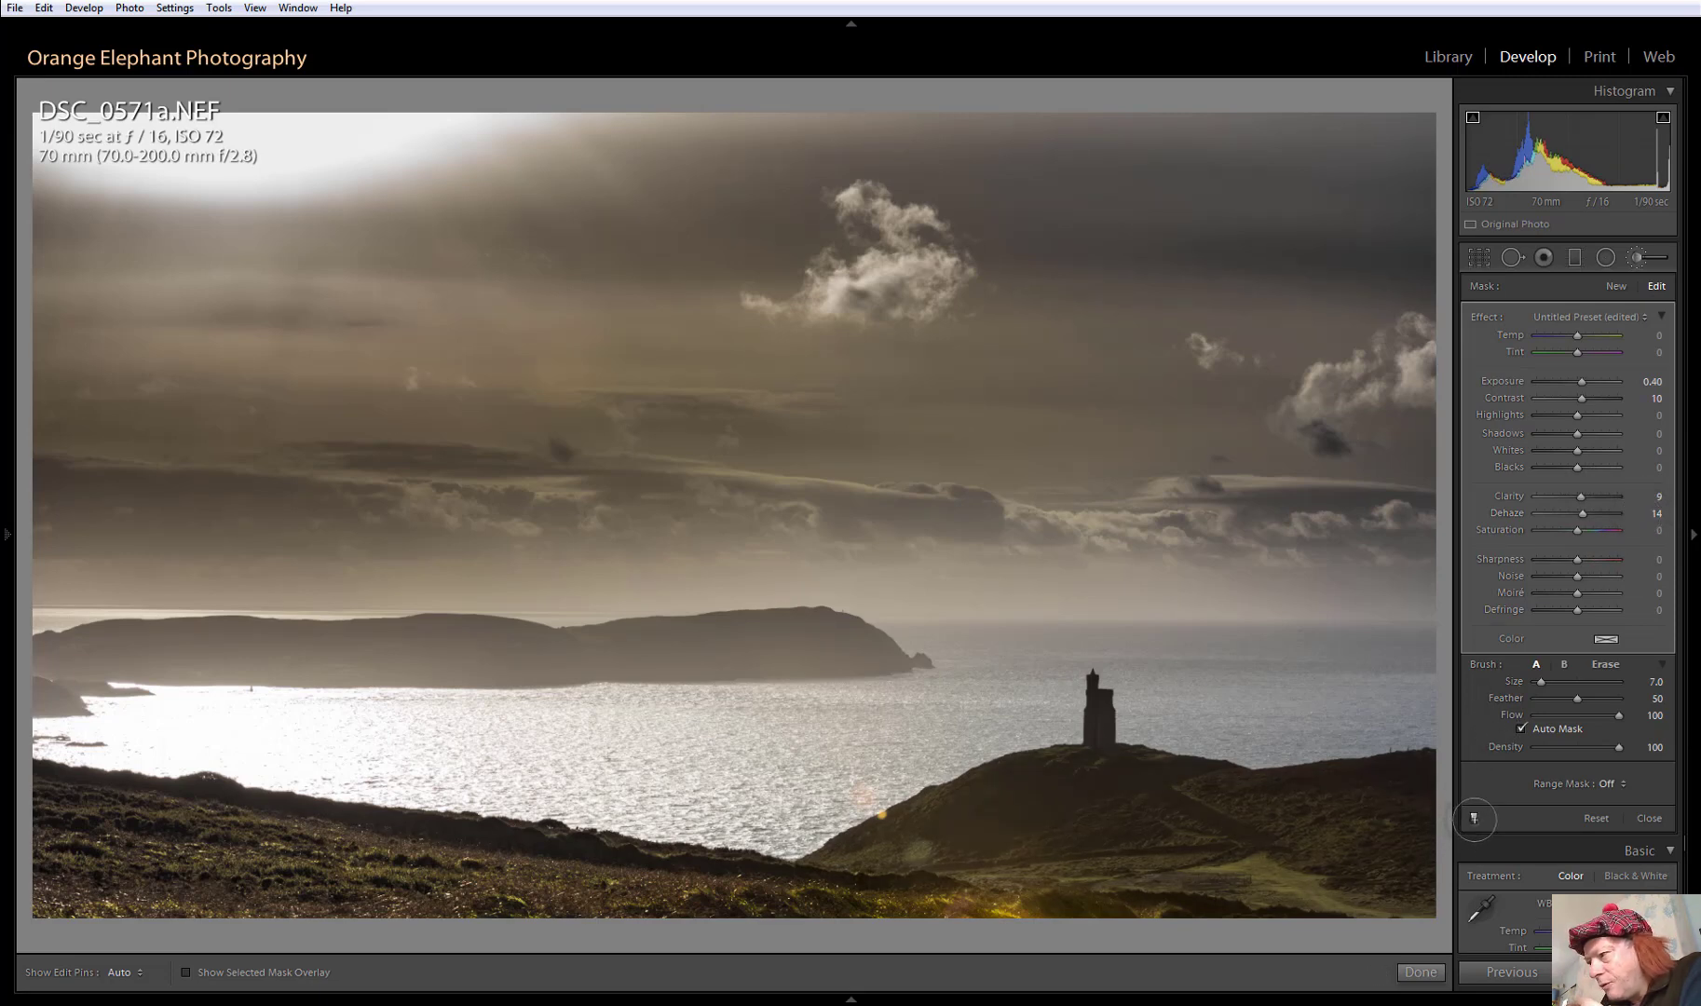
Compare the headland with the brush adjustment off and on, finish brushing, and view the whole photo before and after side by side
click(1474, 818)
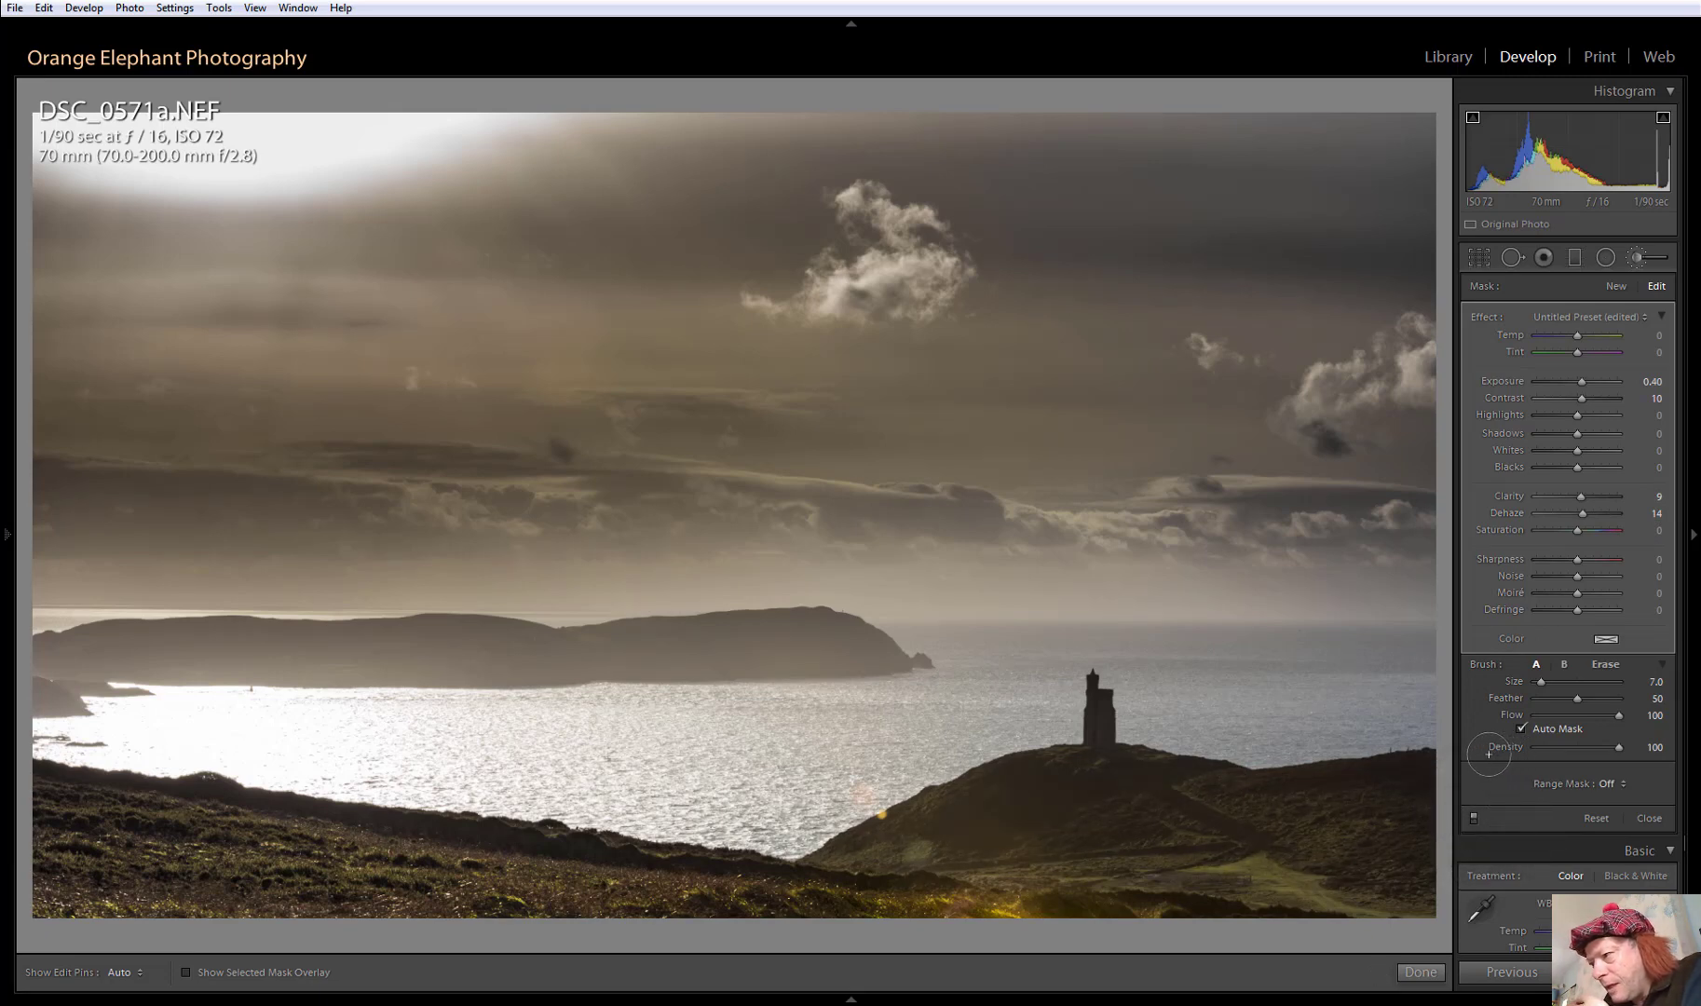
click(1419, 972)
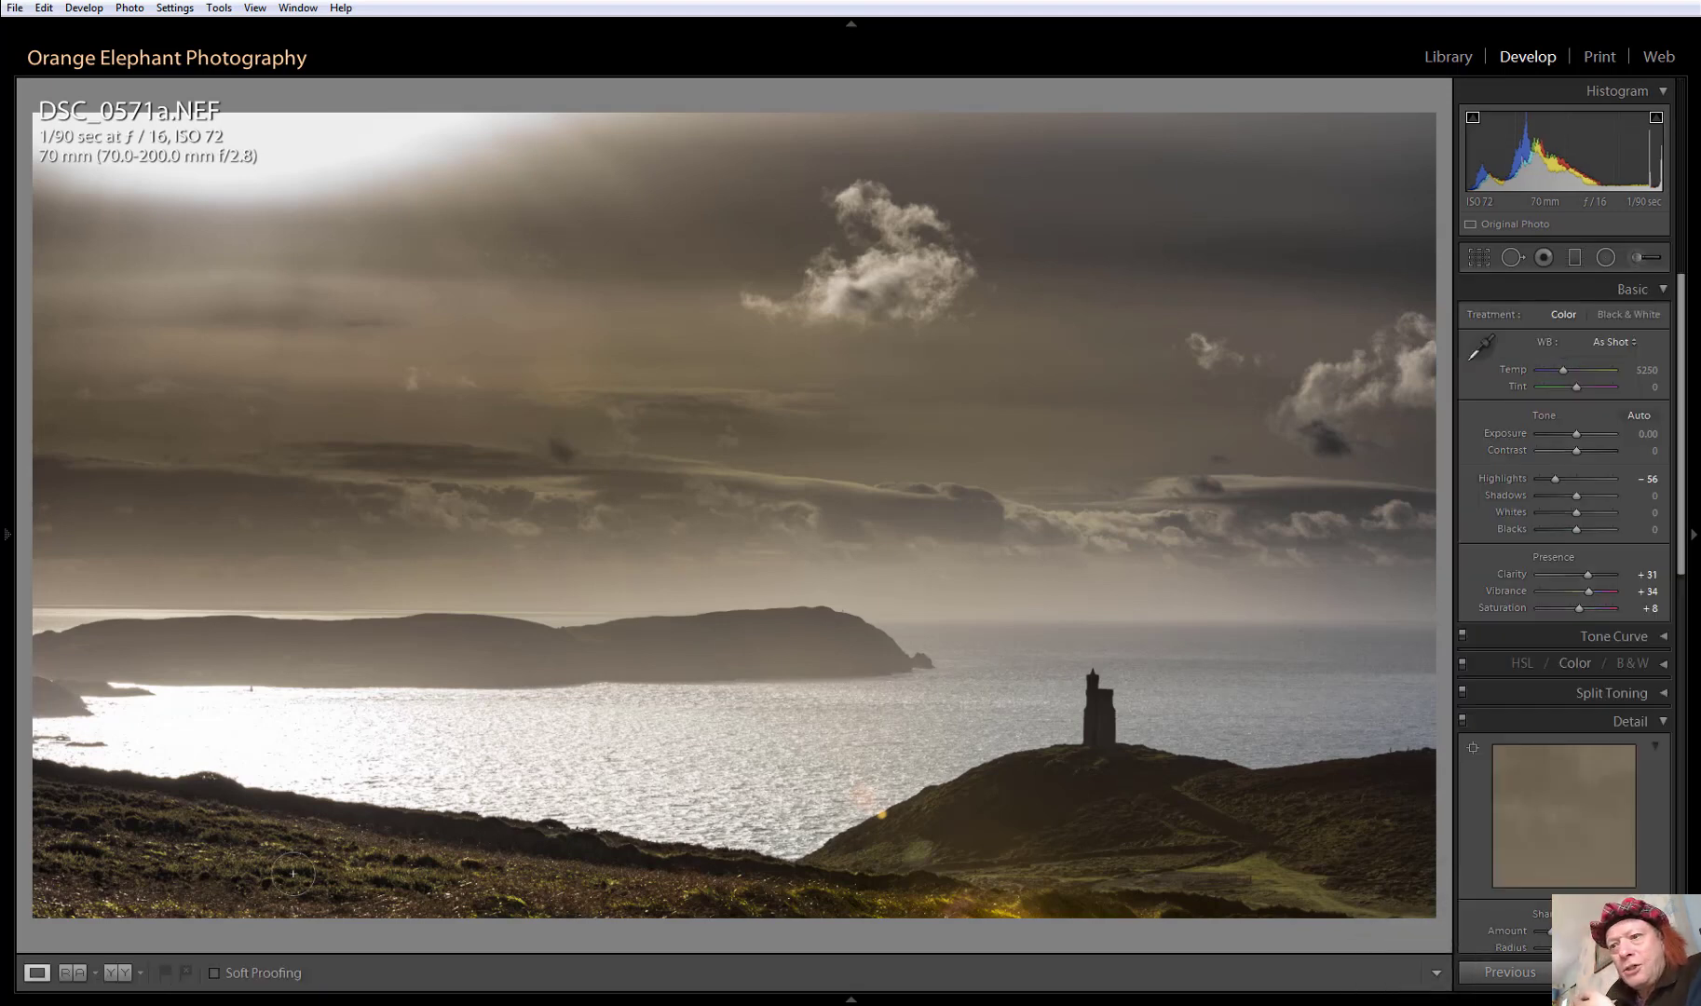
click(118, 971)
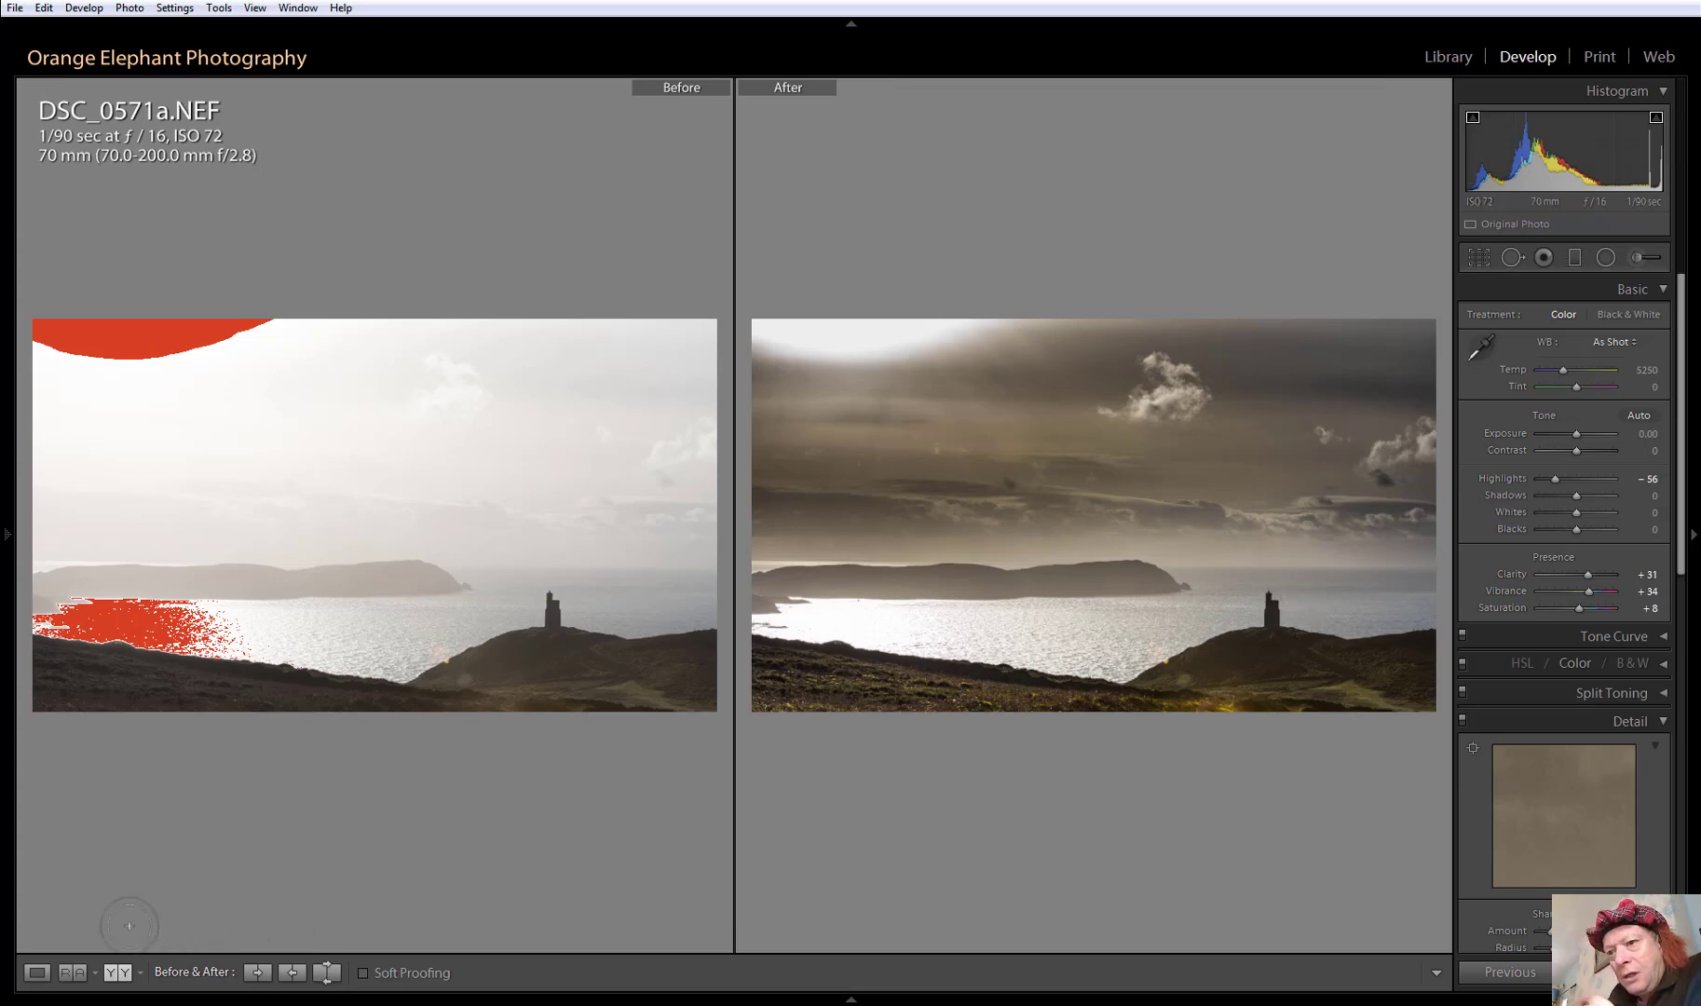
Fit a Radial Filter over the pinkish lens flare on the sea beside the headland, and check its coverage with the mask overlay
click(37, 973)
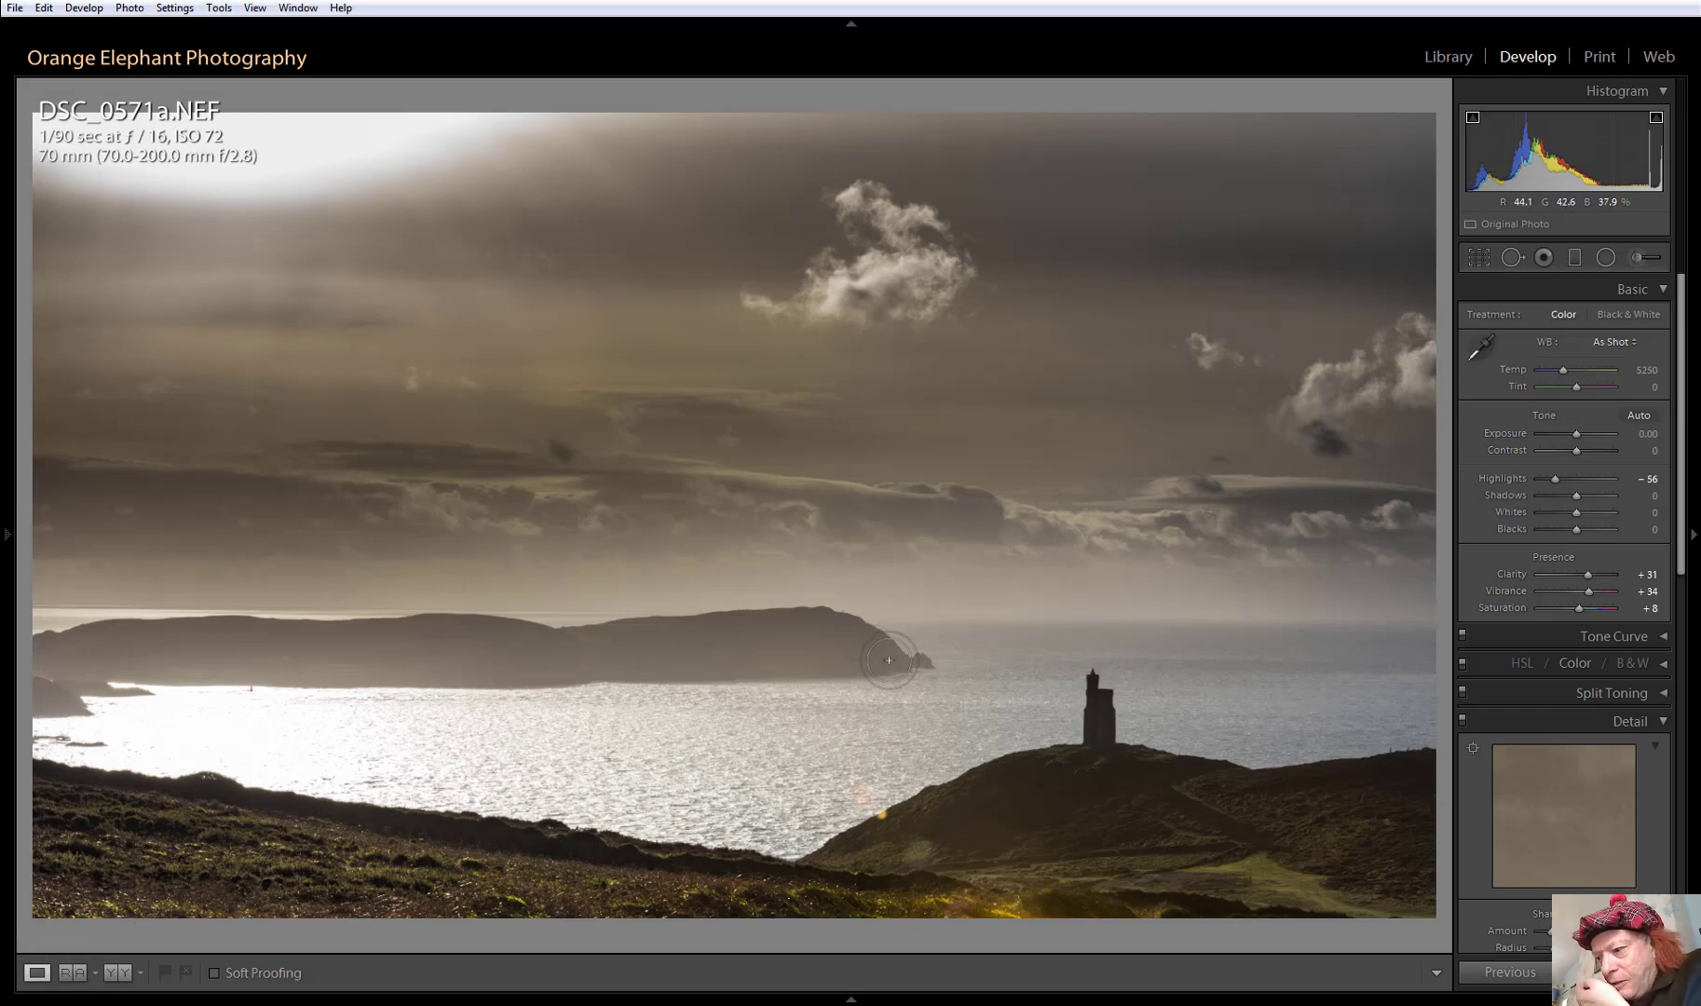
click(879, 823)
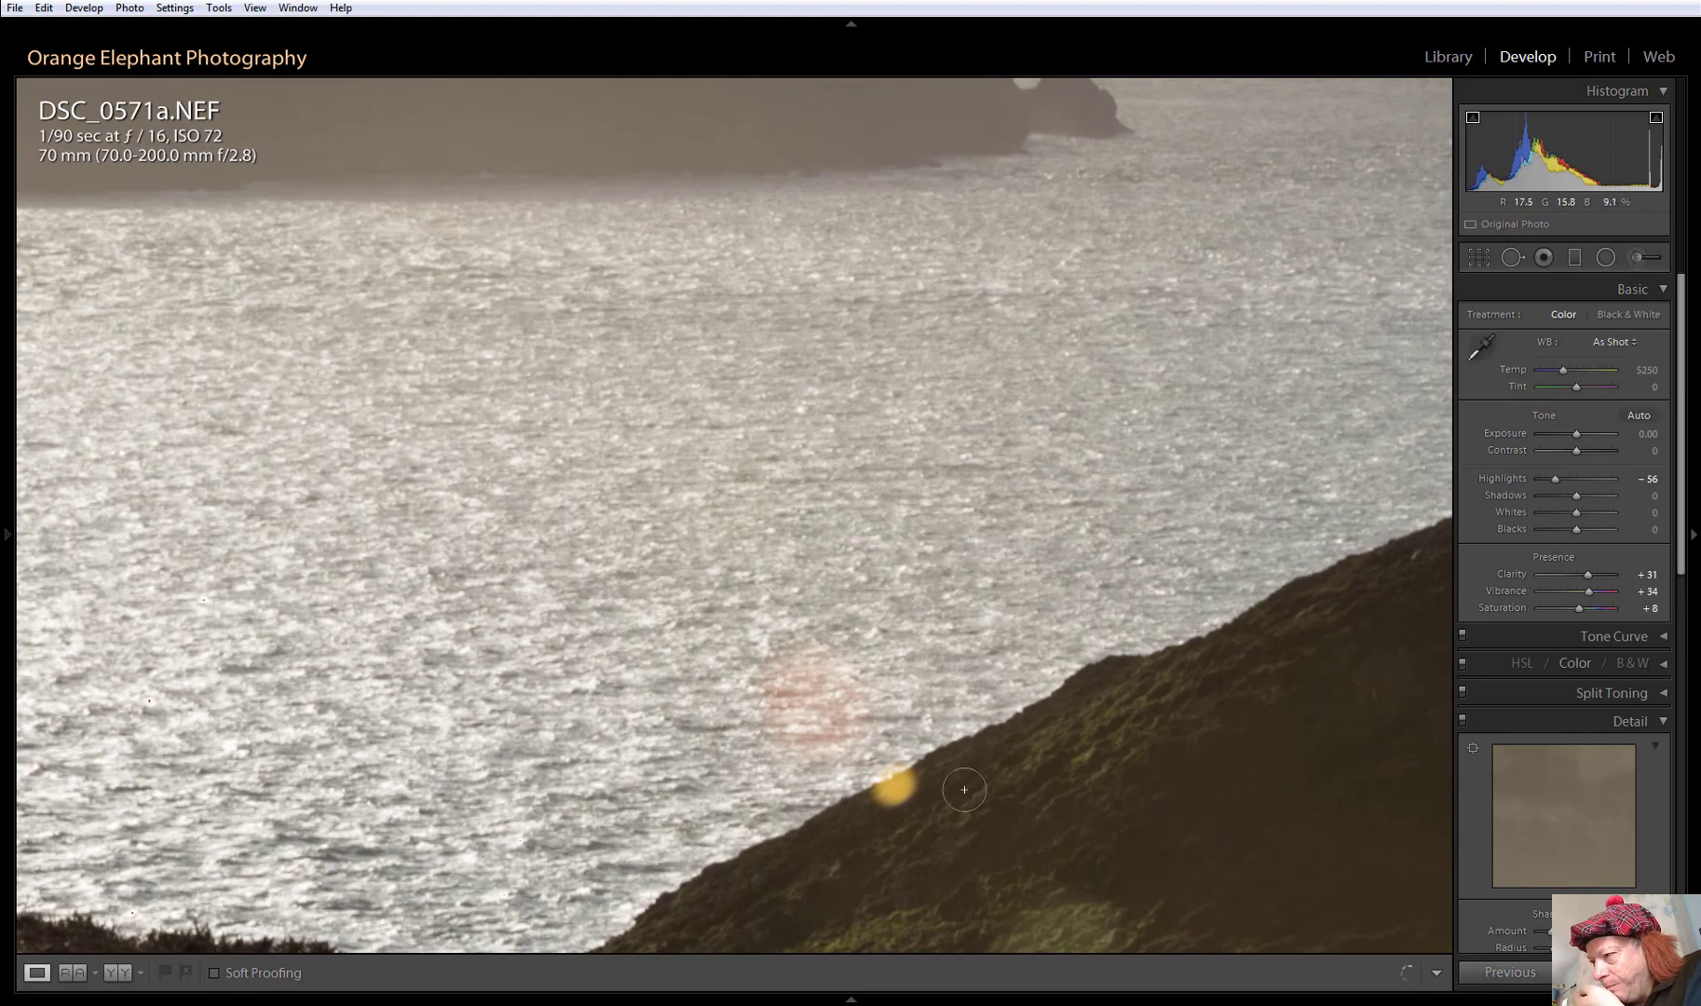
drag(967, 762, 951, 712)
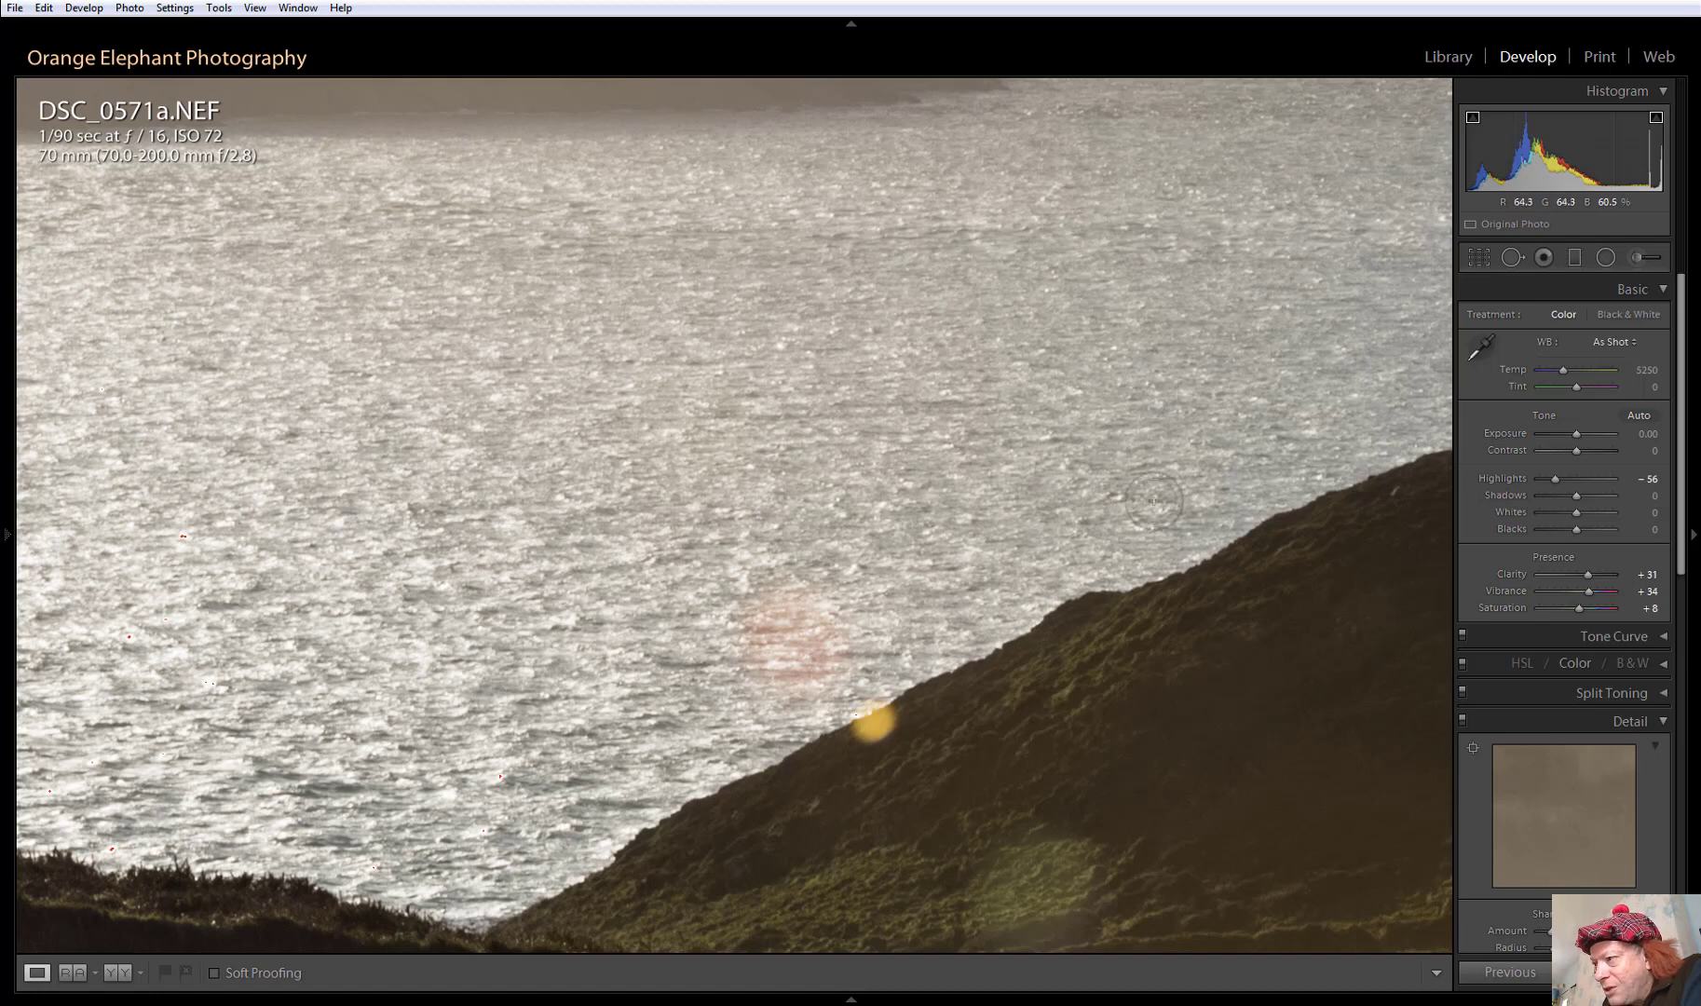
drag(1090, 599, 1063, 534)
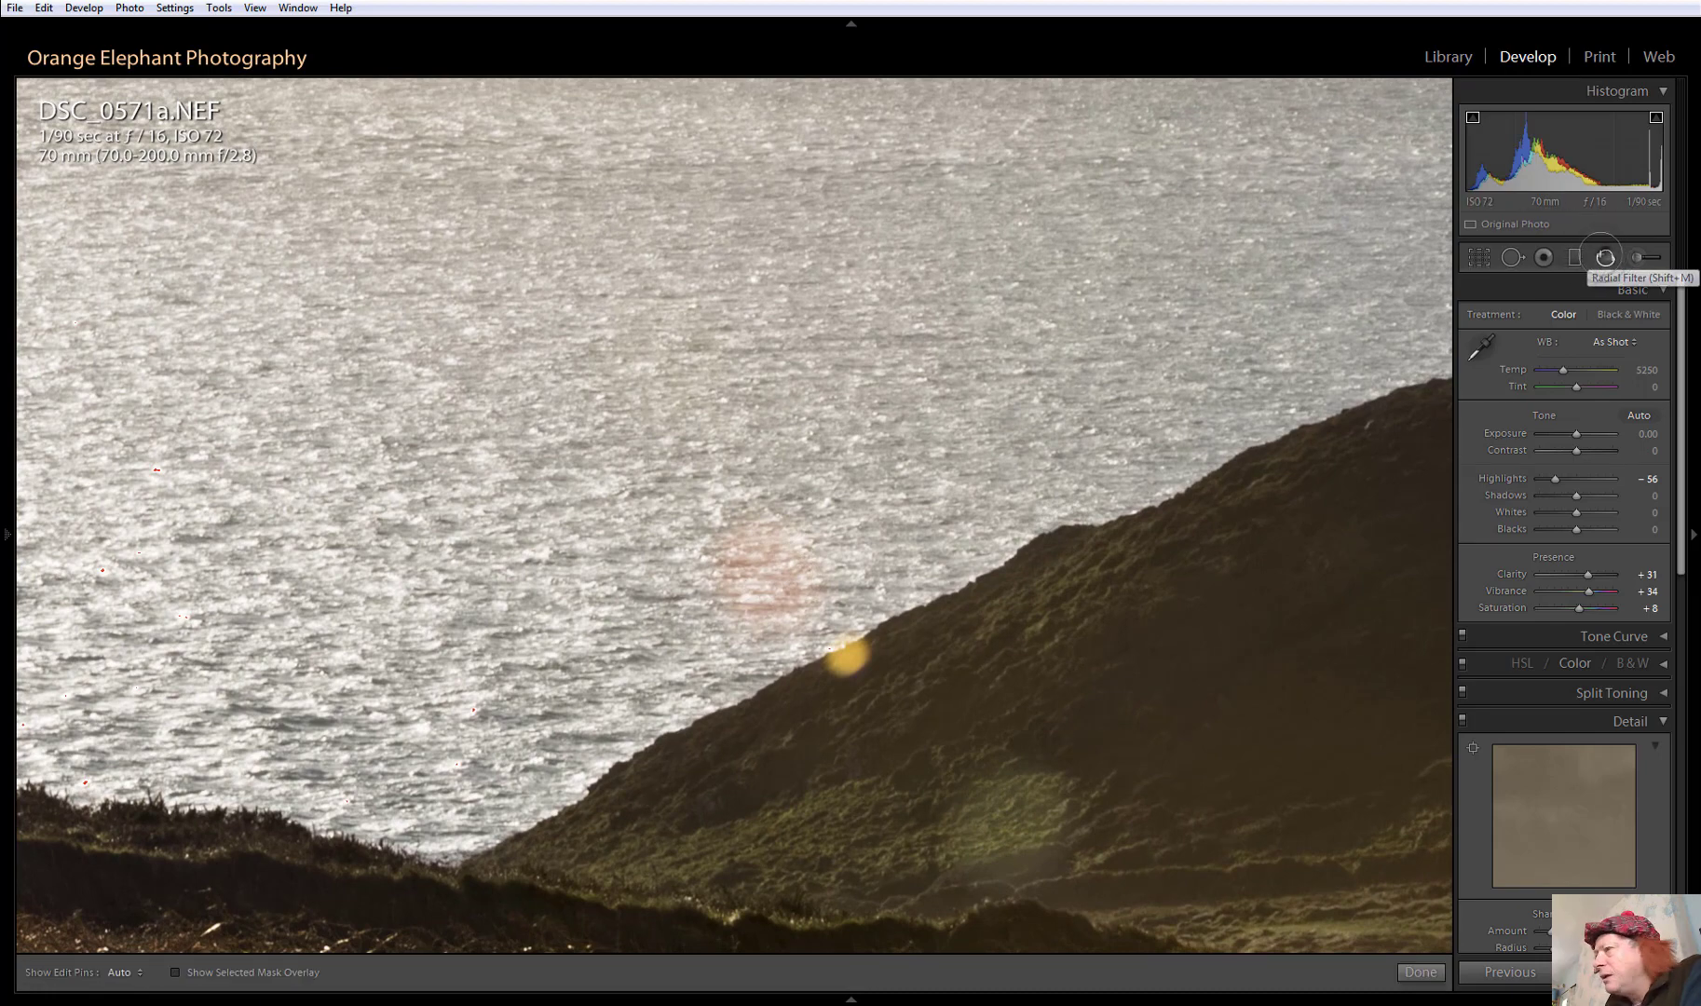
click(1605, 257)
drag(752, 562, 806, 617)
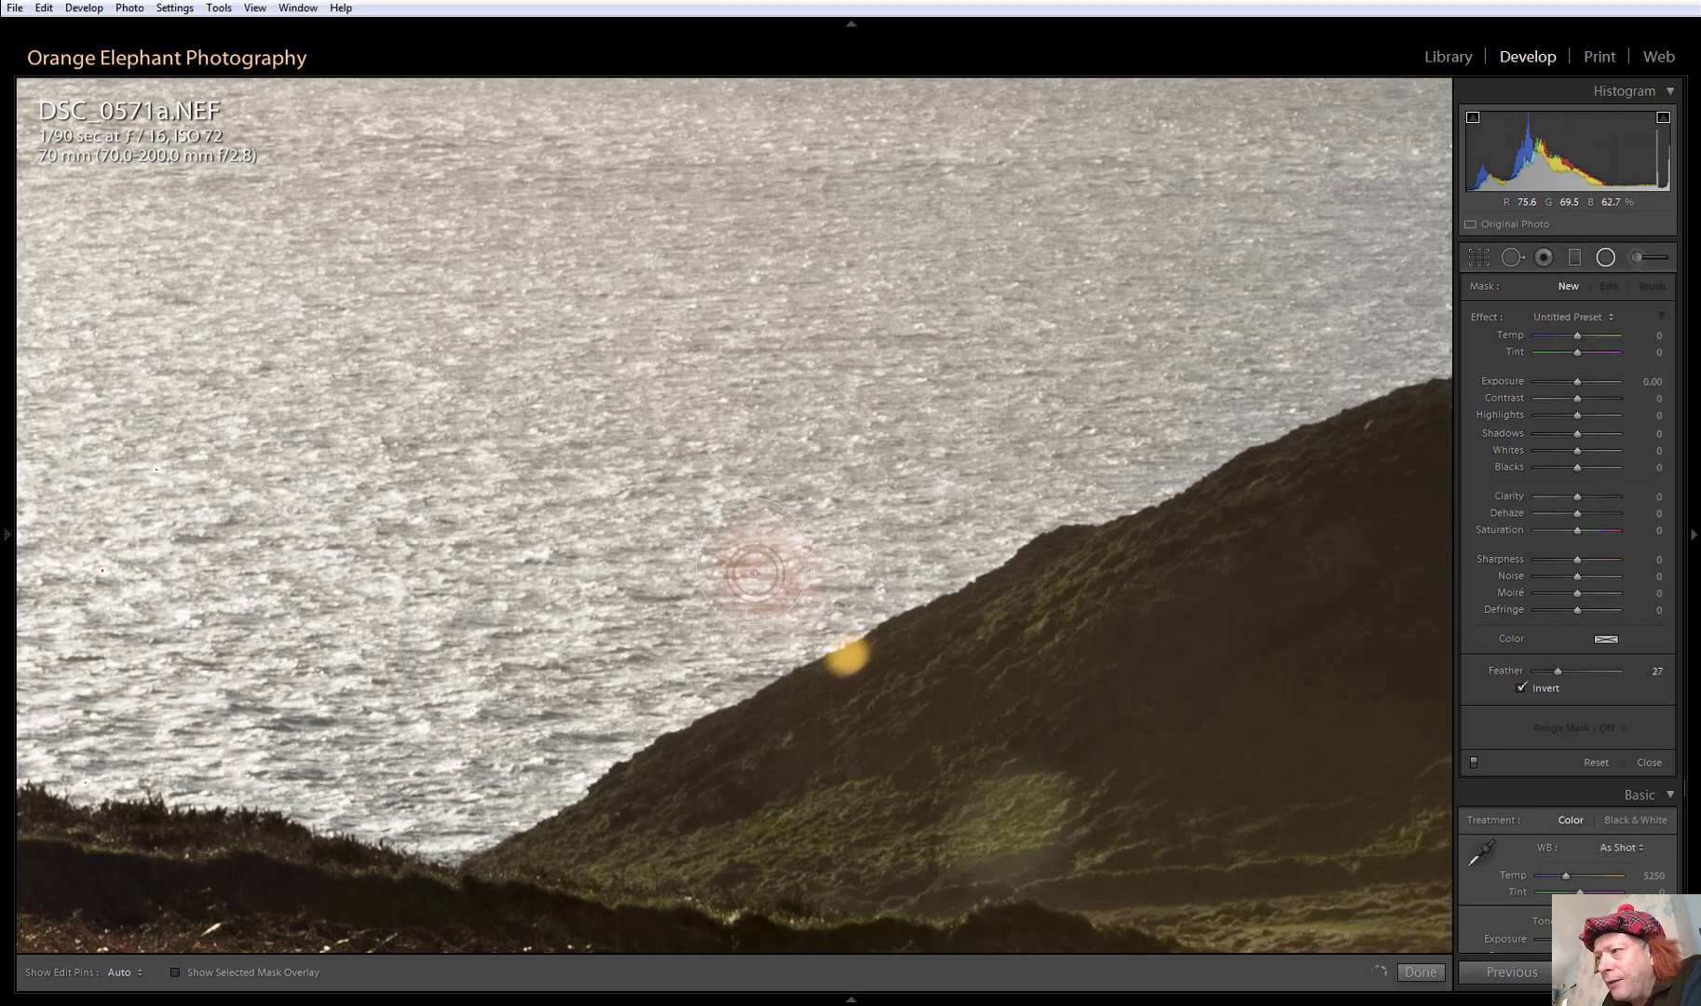
drag(755, 563, 761, 569)
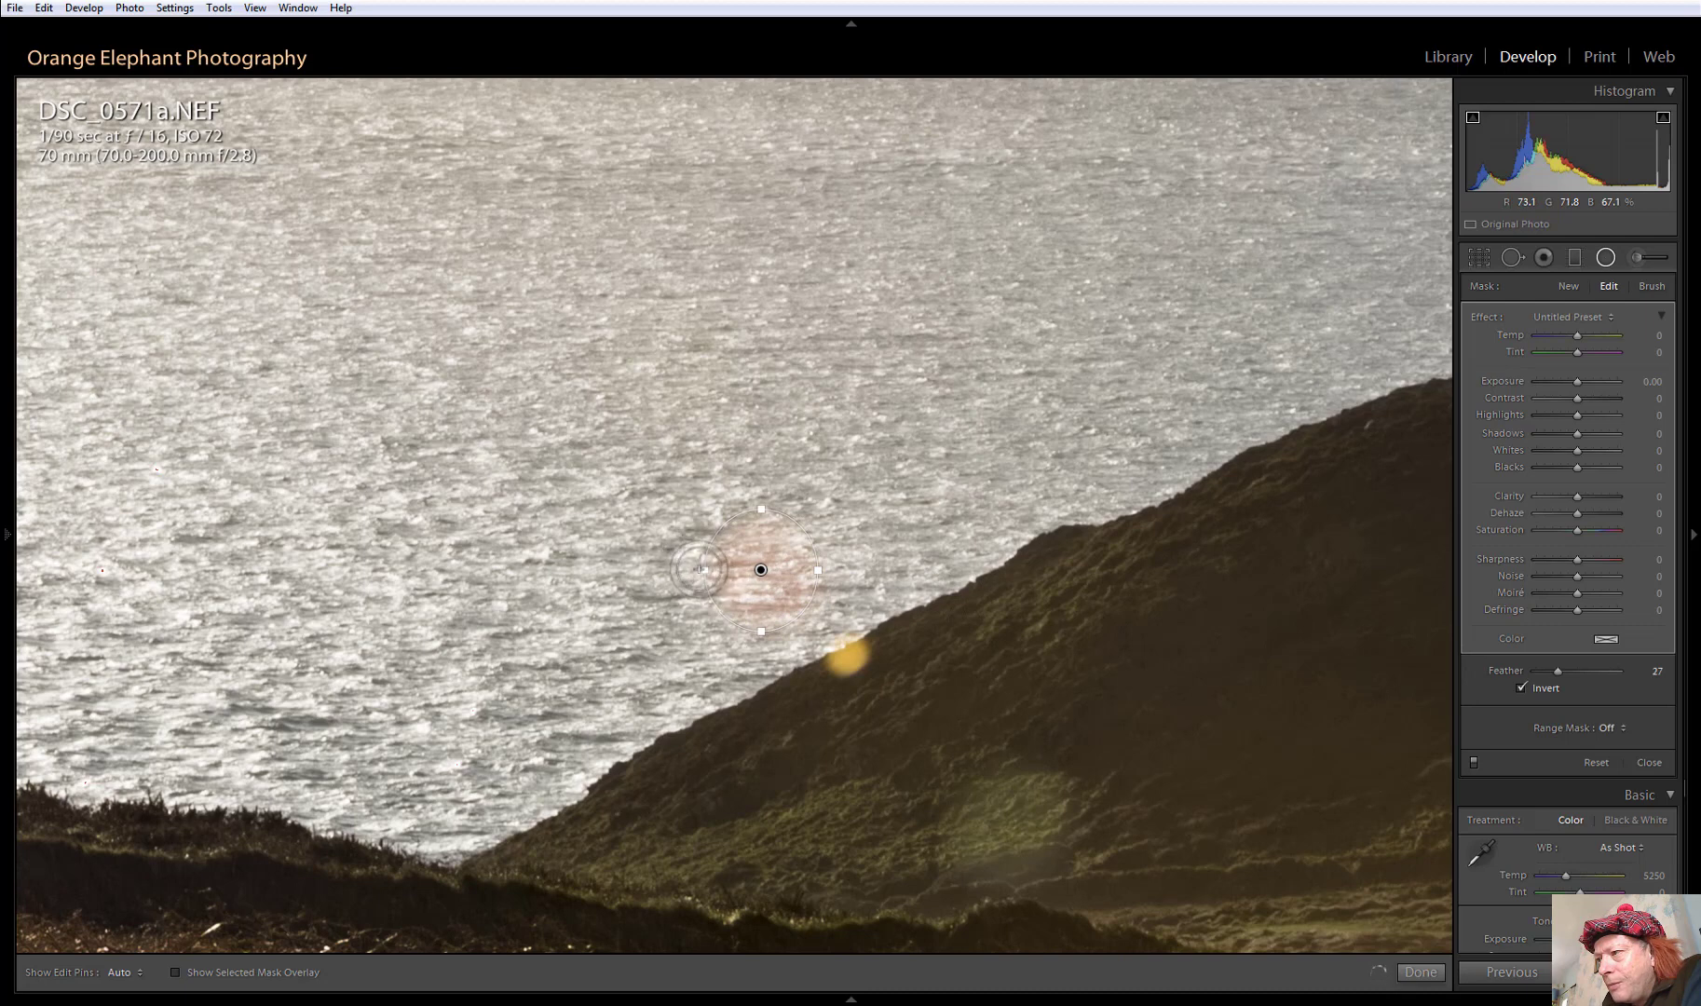
drag(701, 569, 698, 569)
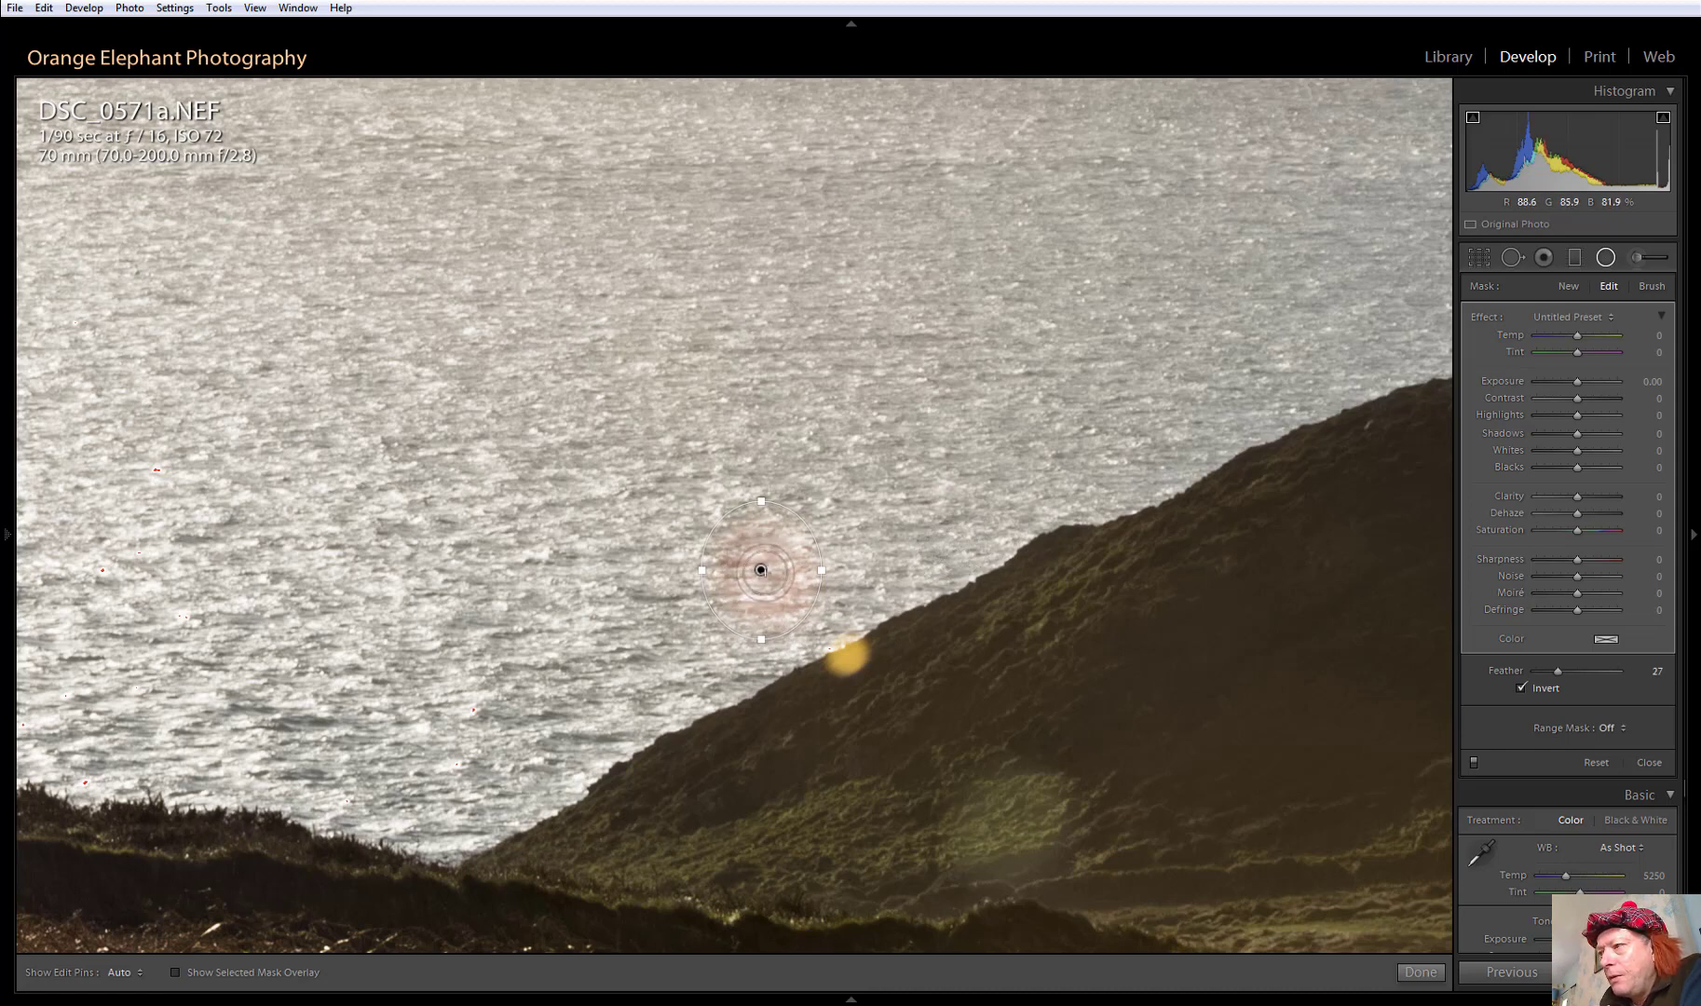
drag(761, 573, 764, 574)
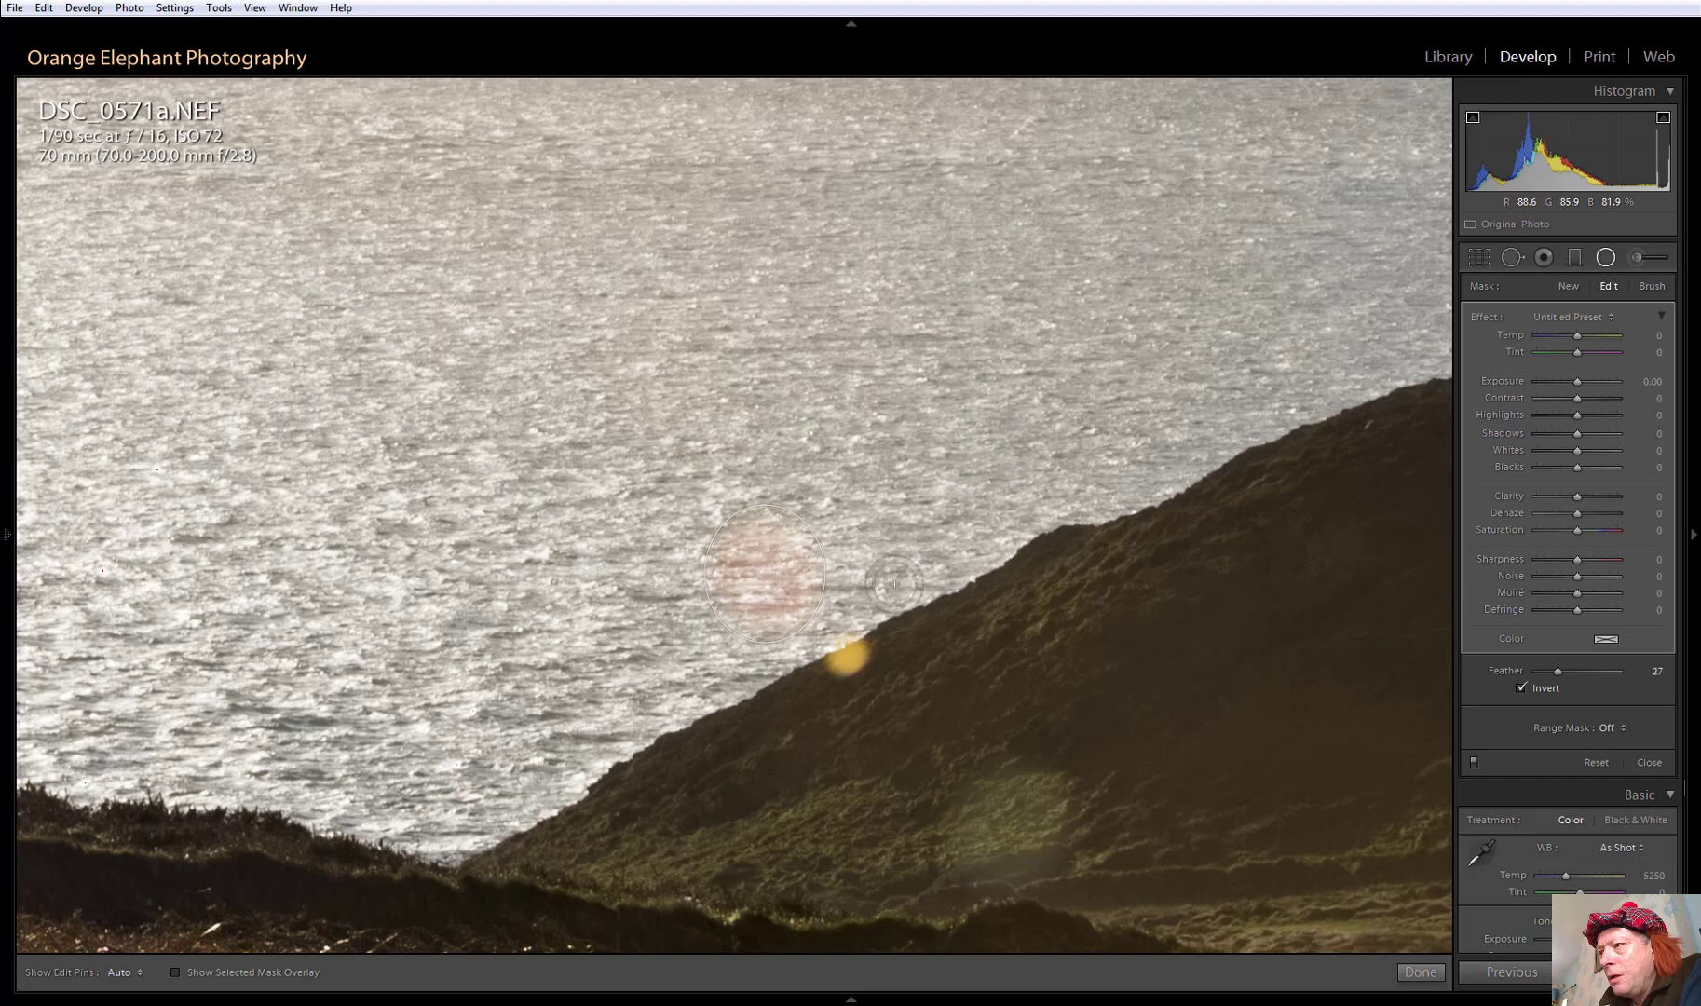
click(174, 973)
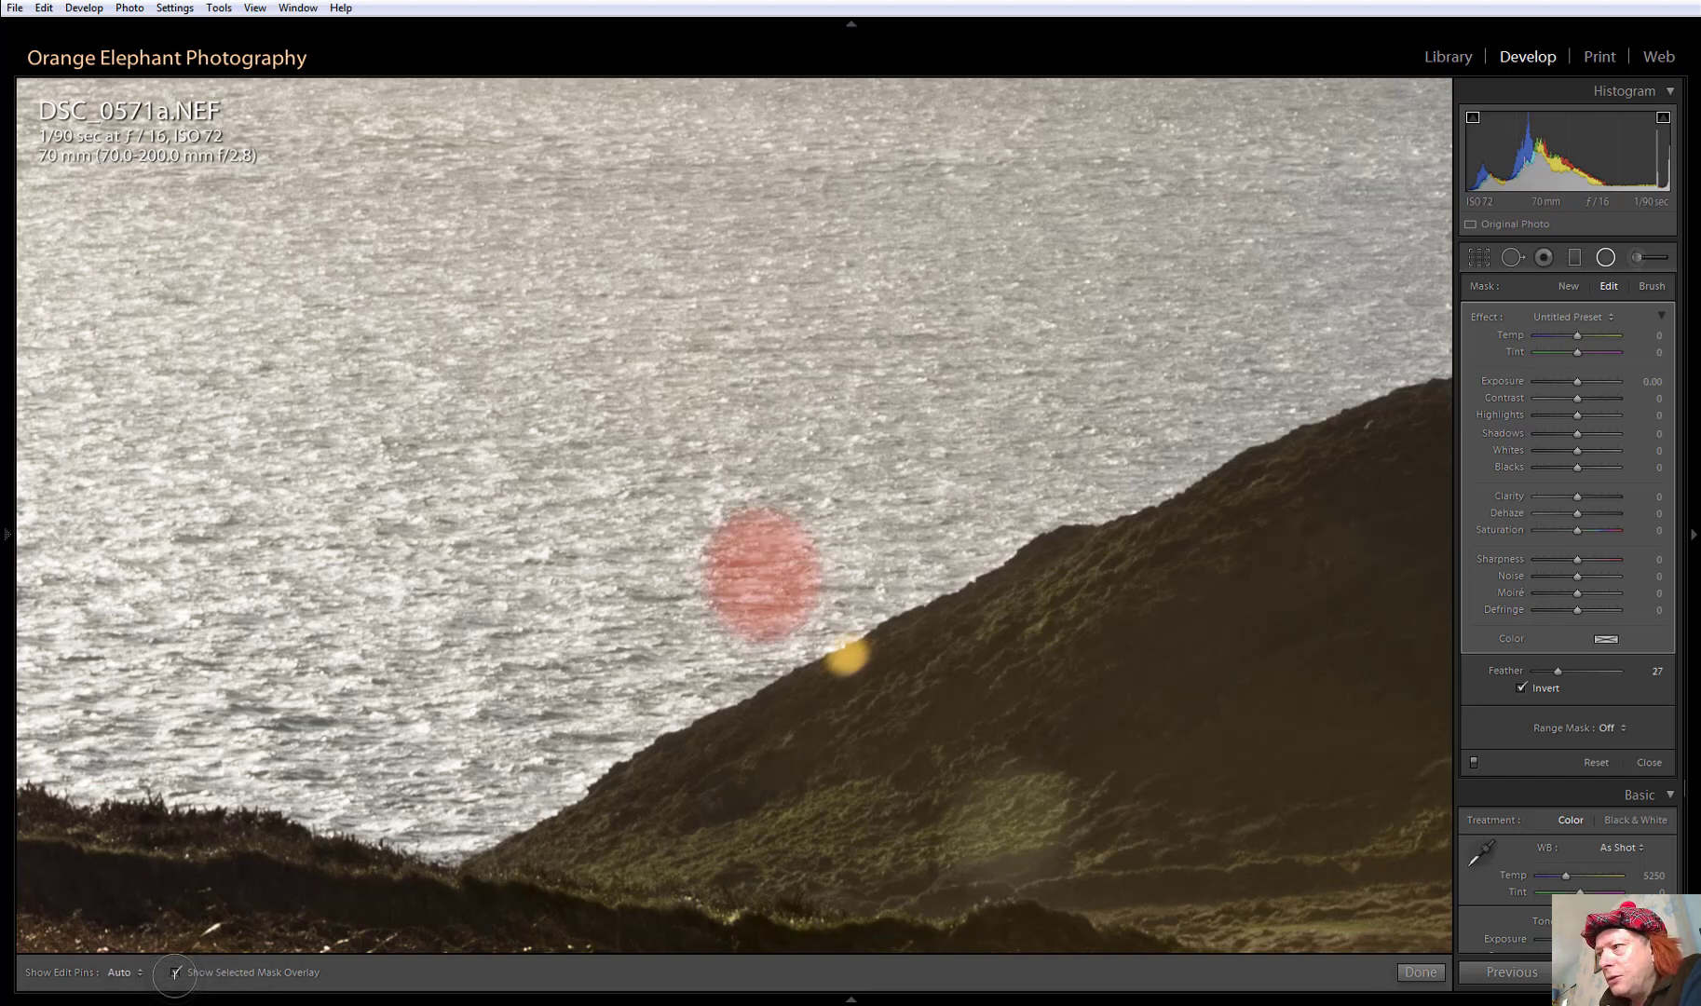
click(175, 973)
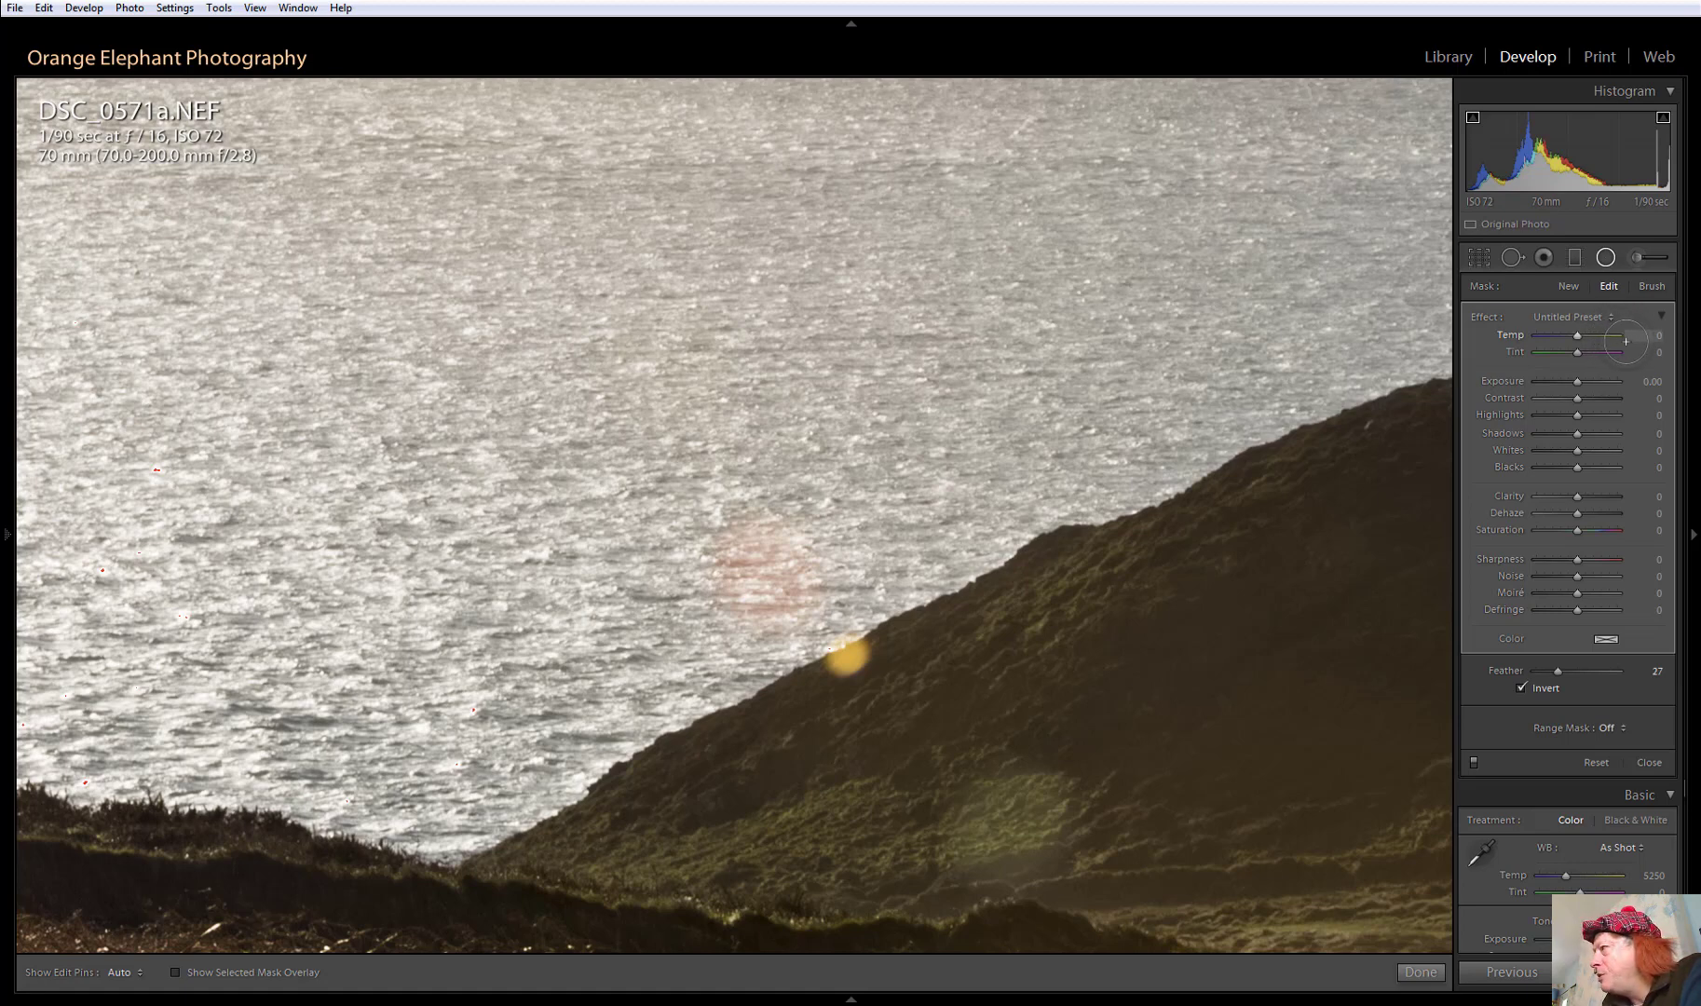
Give the sea flare's radial filter Temp -7, Saturation -59 and Sharpness 16, check it off and on, and finish the filter
drag(1633, 334, 1631, 333)
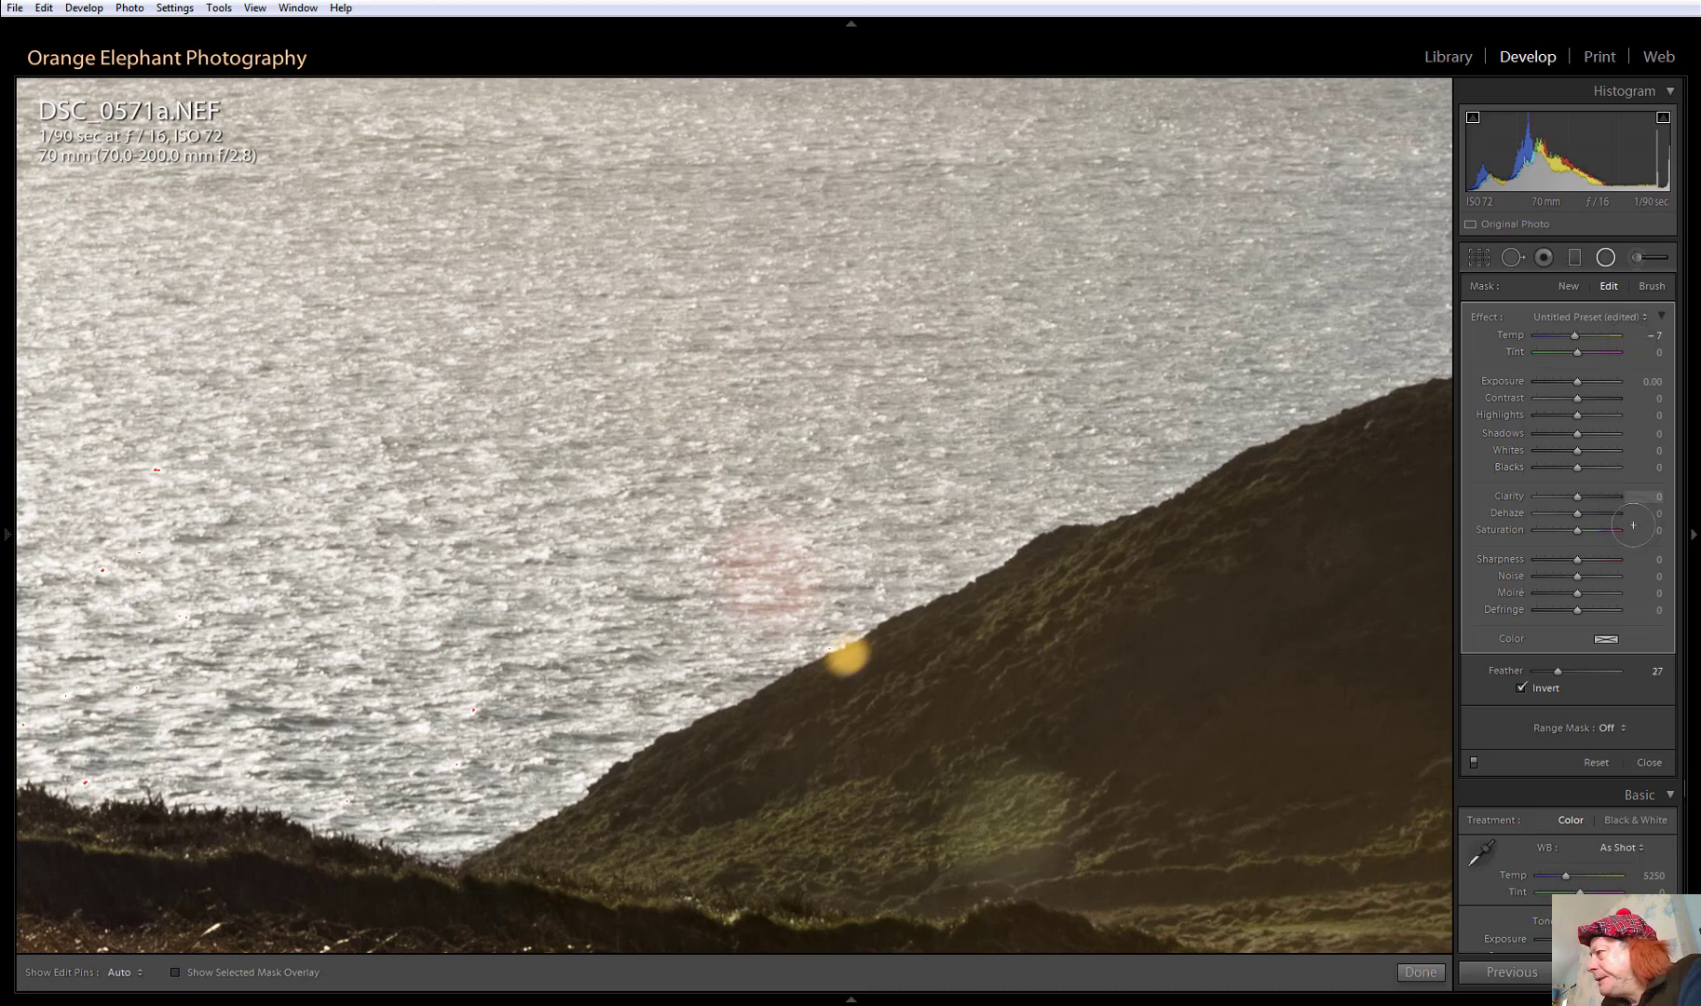
drag(1642, 531, 1586, 534)
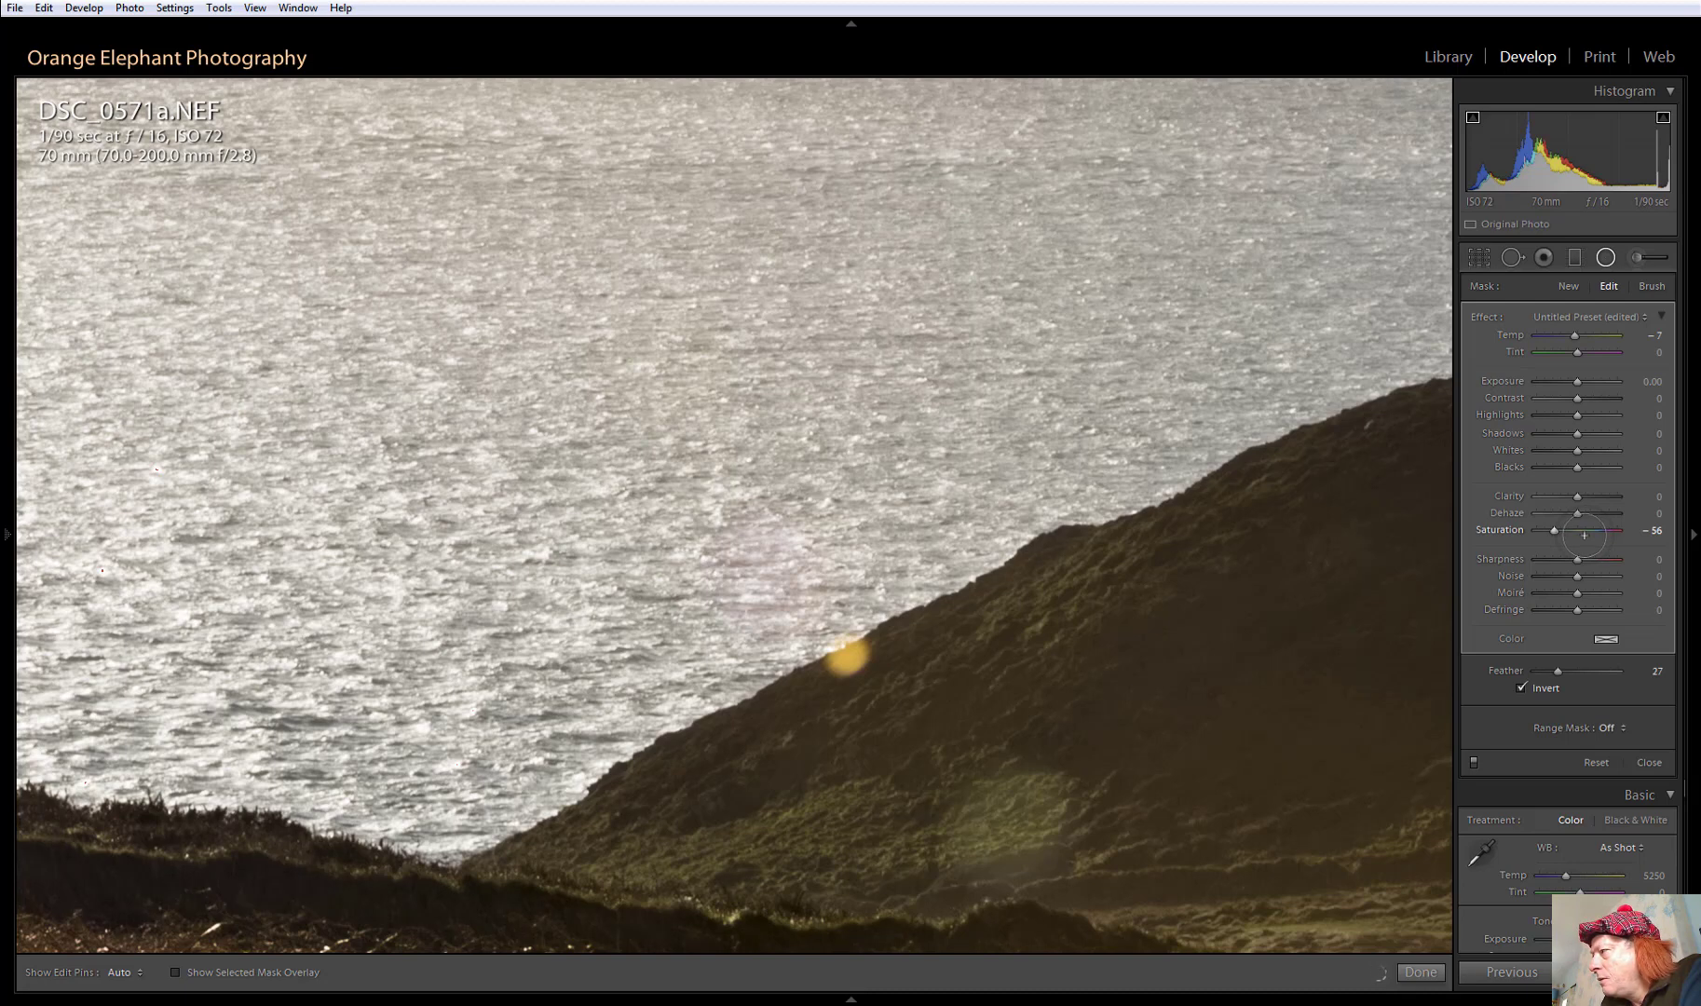
drag(1583, 536, 1581, 537)
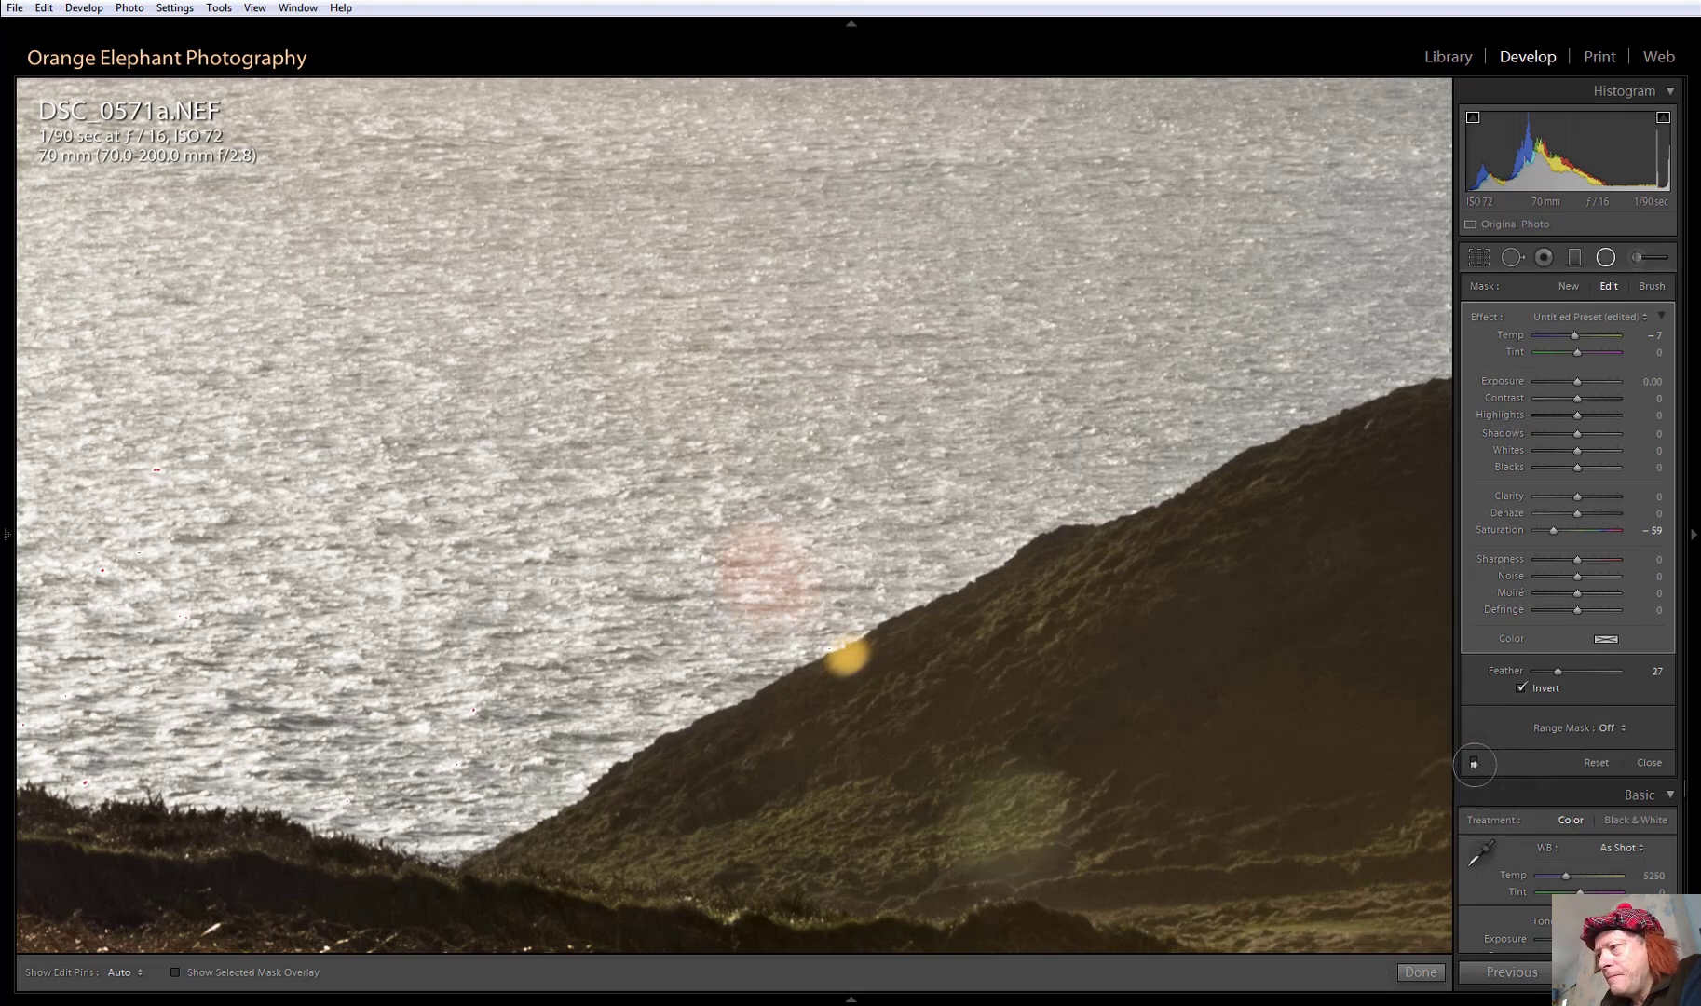
click(1474, 762)
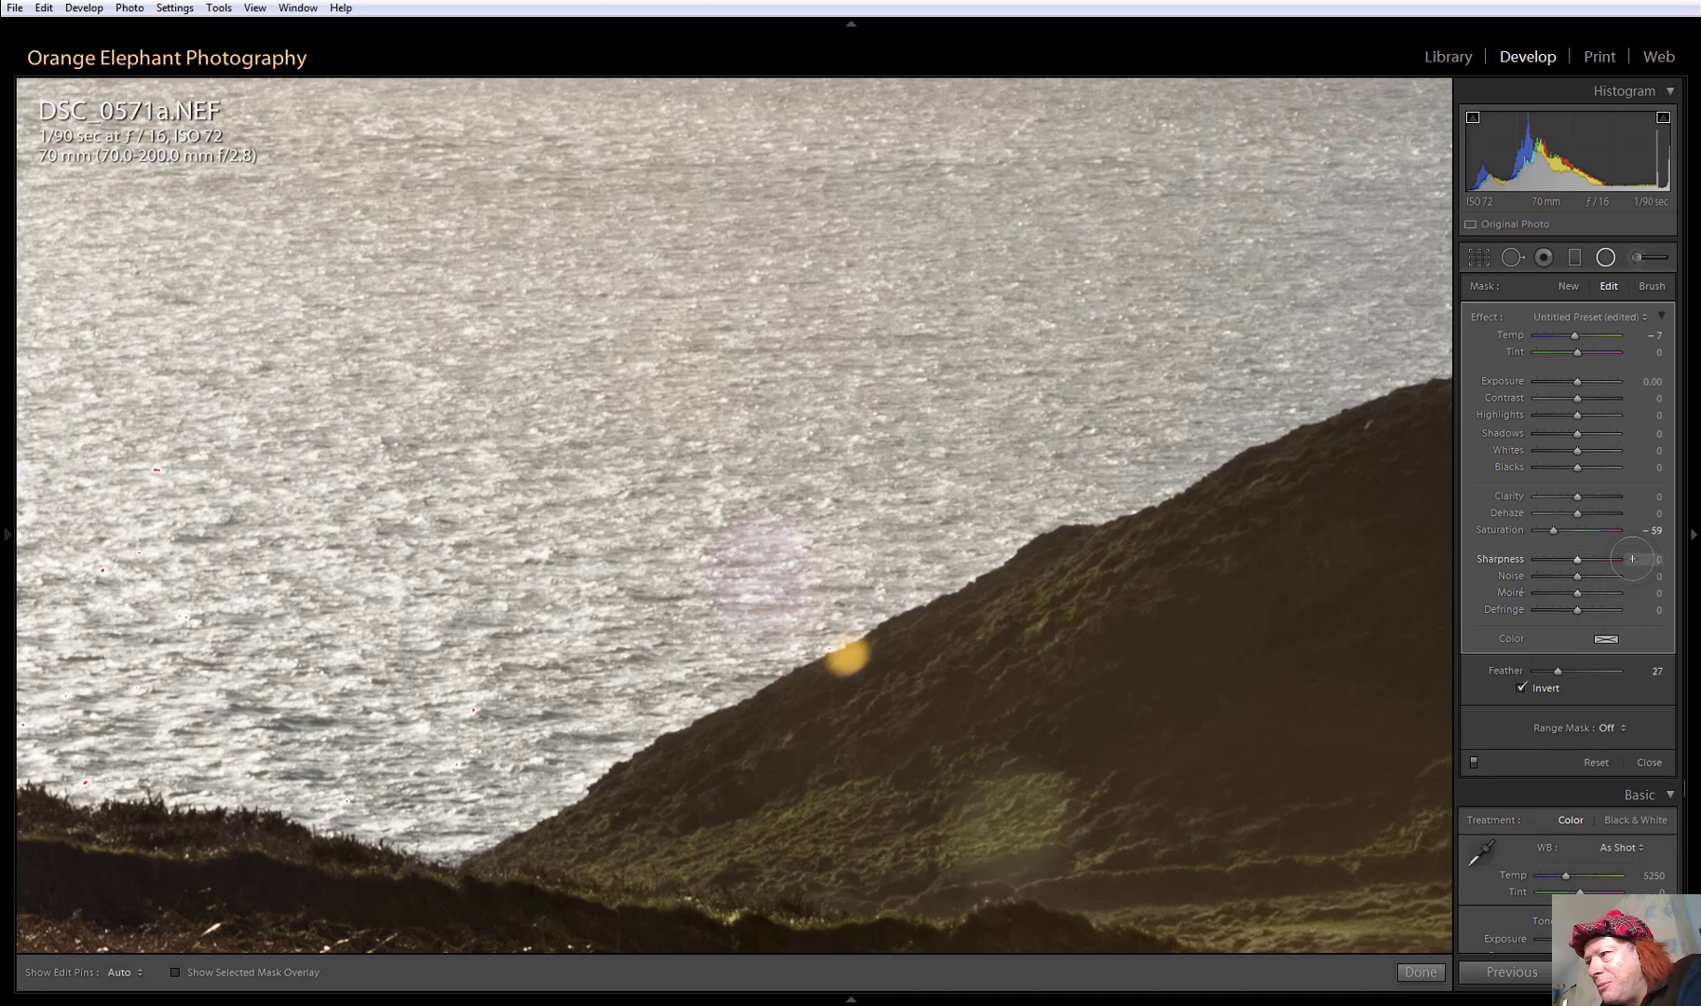
drag(1632, 559, 1650, 559)
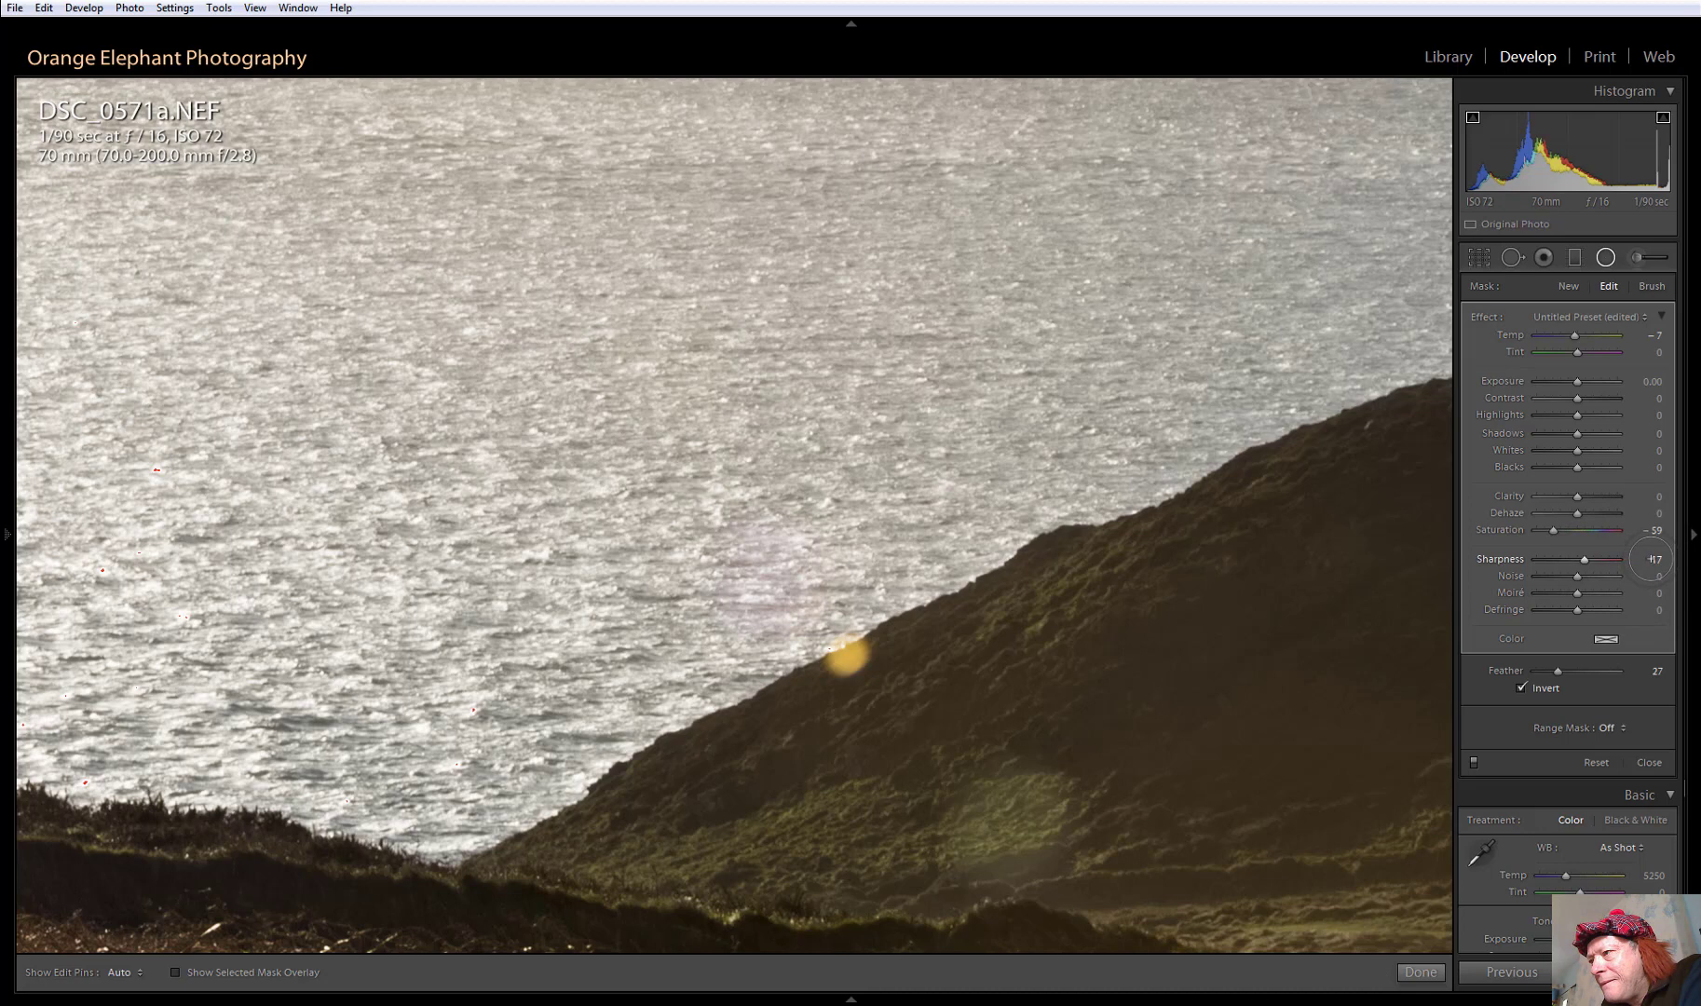
drag(1650, 558, 1647, 559)
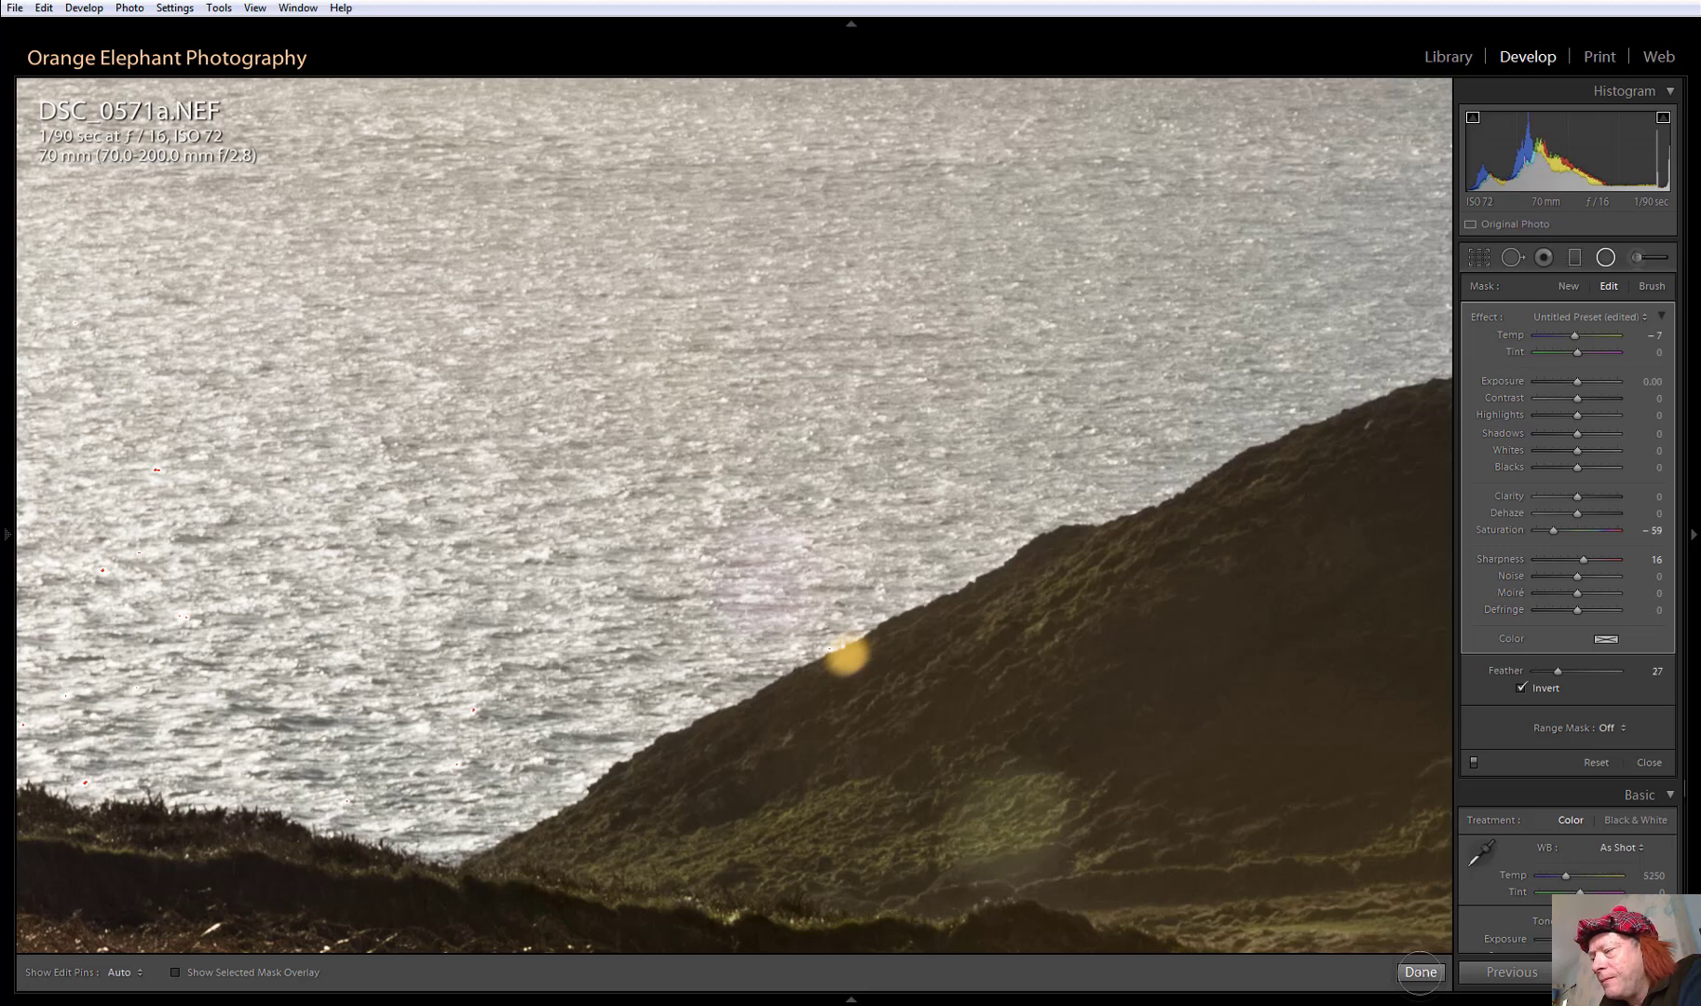
click(1421, 972)
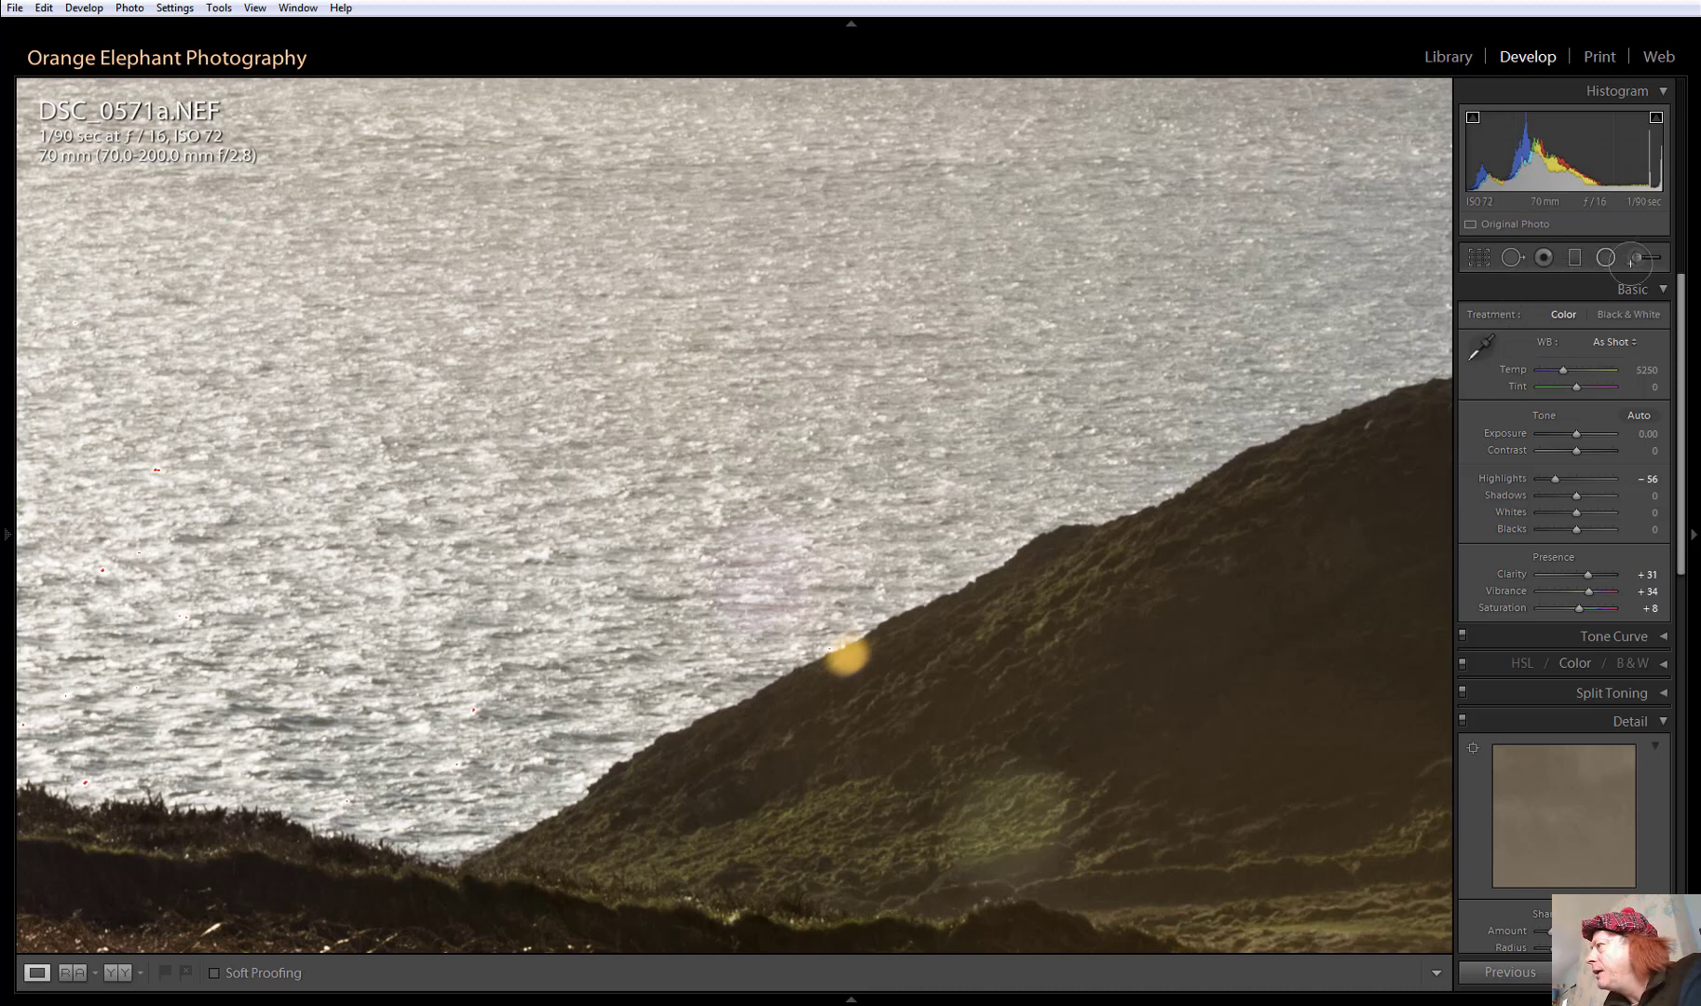
Heal the yellow flare spot on the headland's edge with Spot Removal at brush size 40, feather 50 and opacity 100
click(1512, 258)
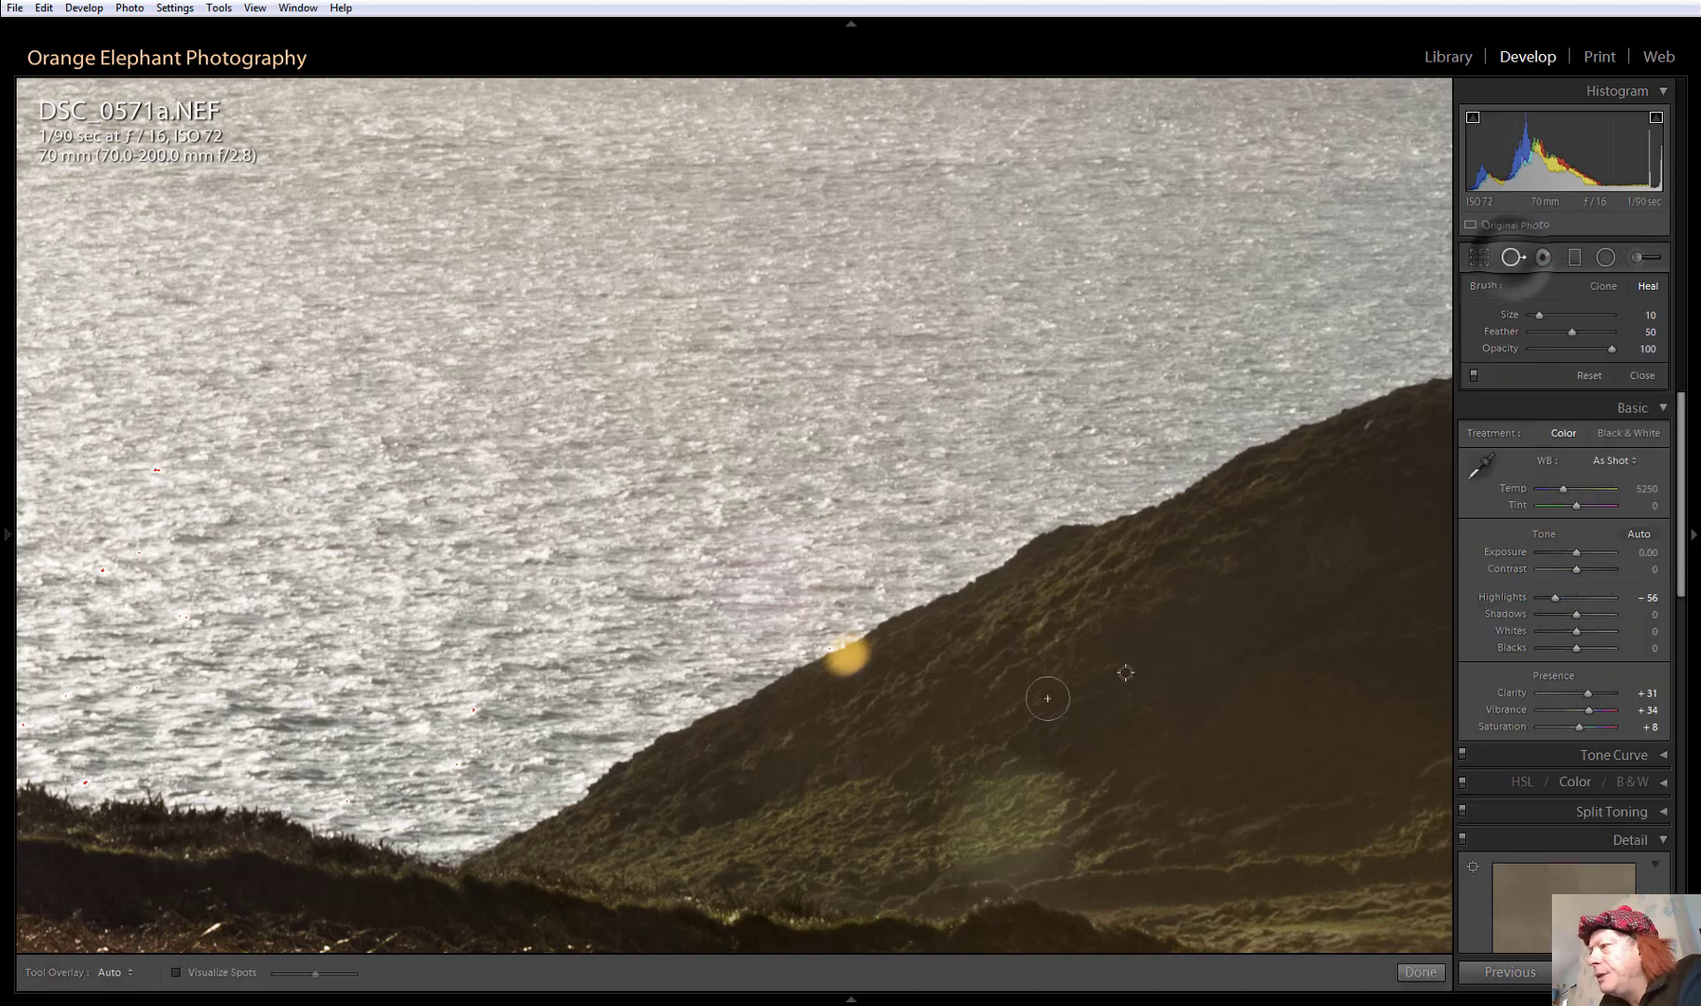
scroll(835, 673, up, 5)
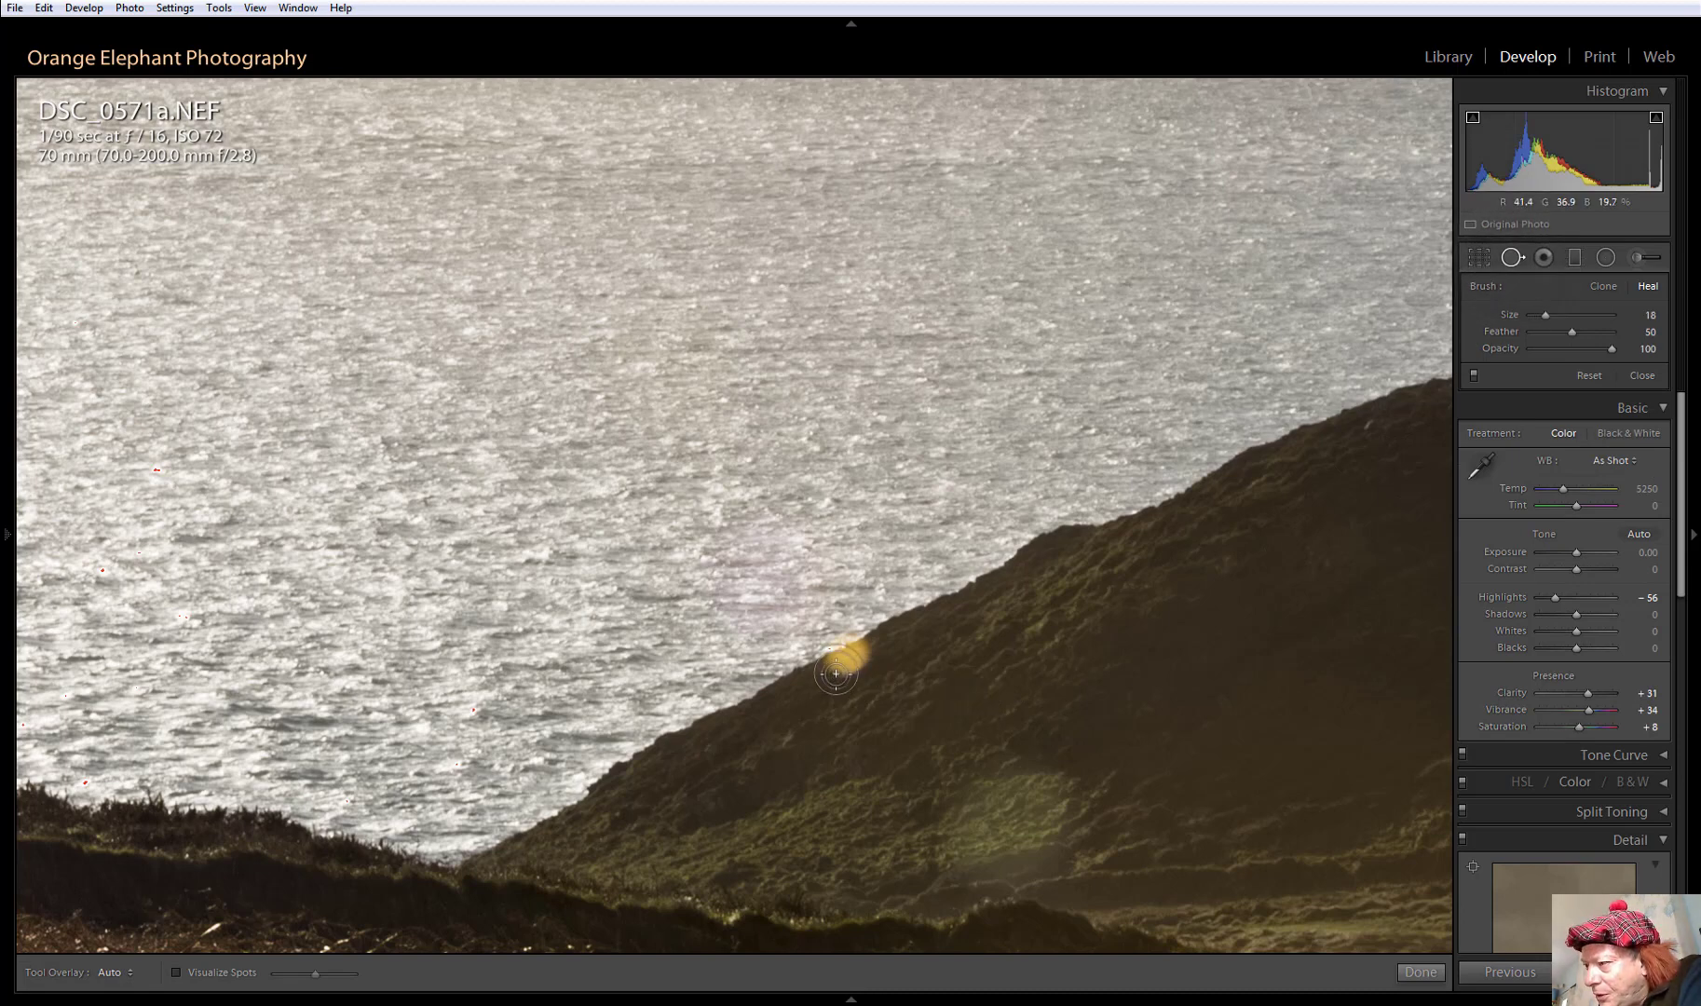
scroll(833, 668, up, 1)
scroll(833, 668, up, 3)
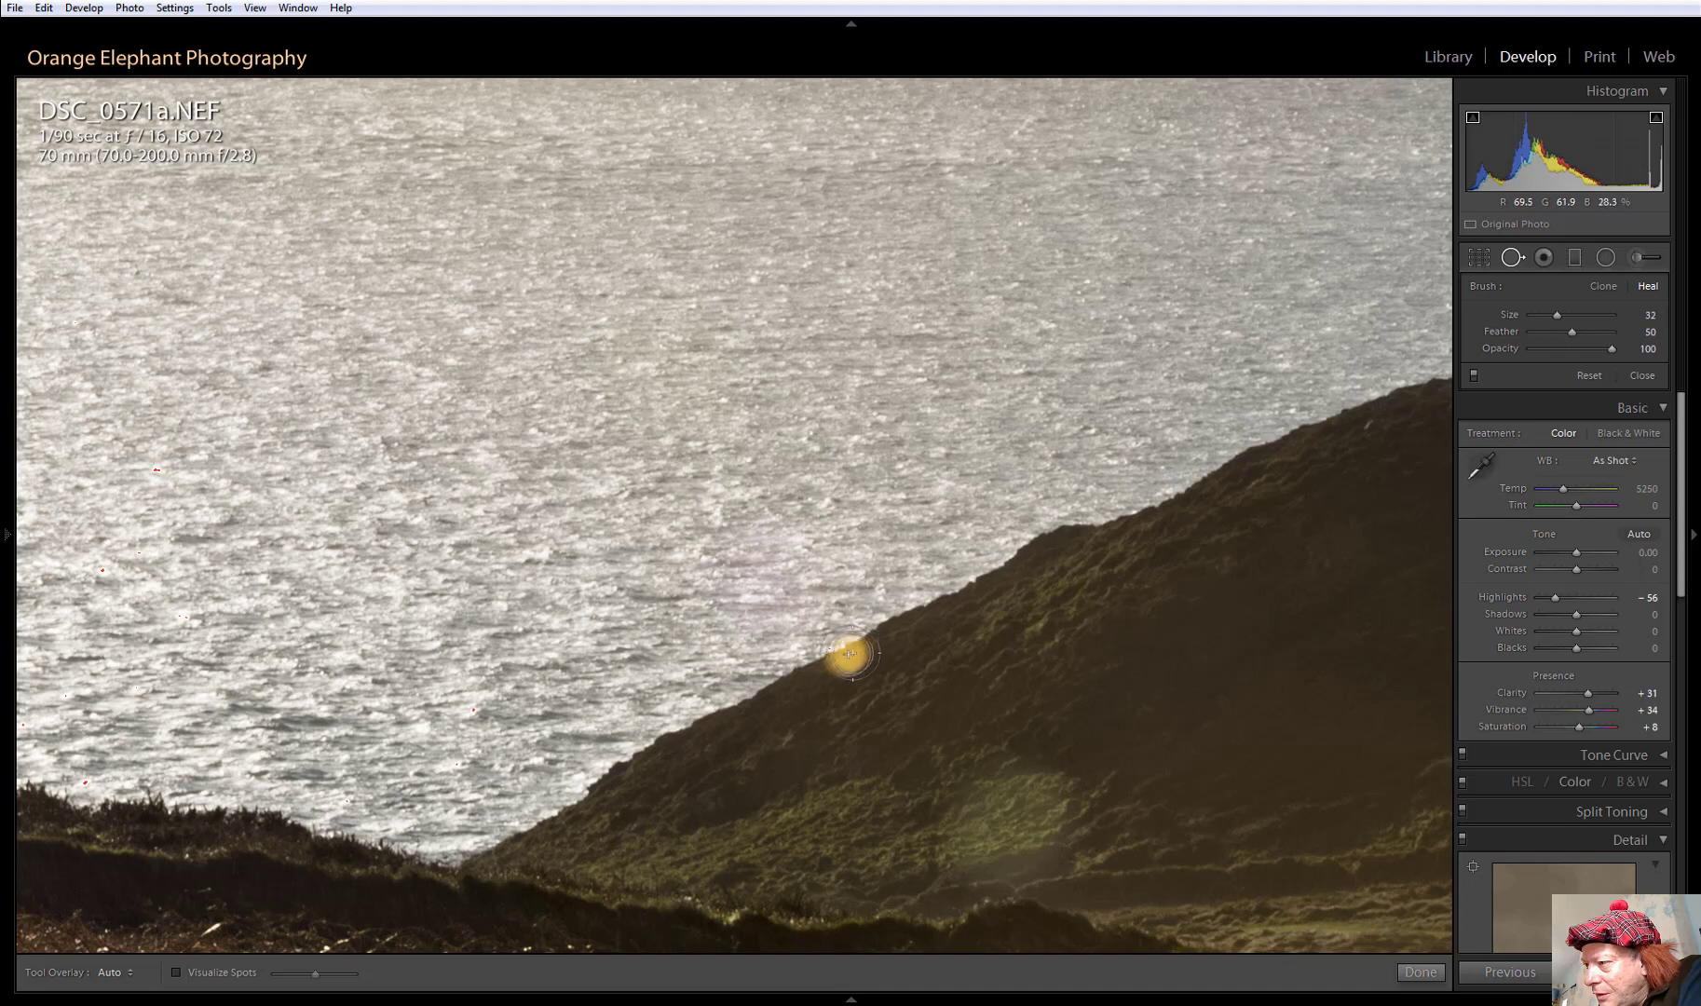
scroll(848, 654, up, 3)
scroll(846, 654, up, 1)
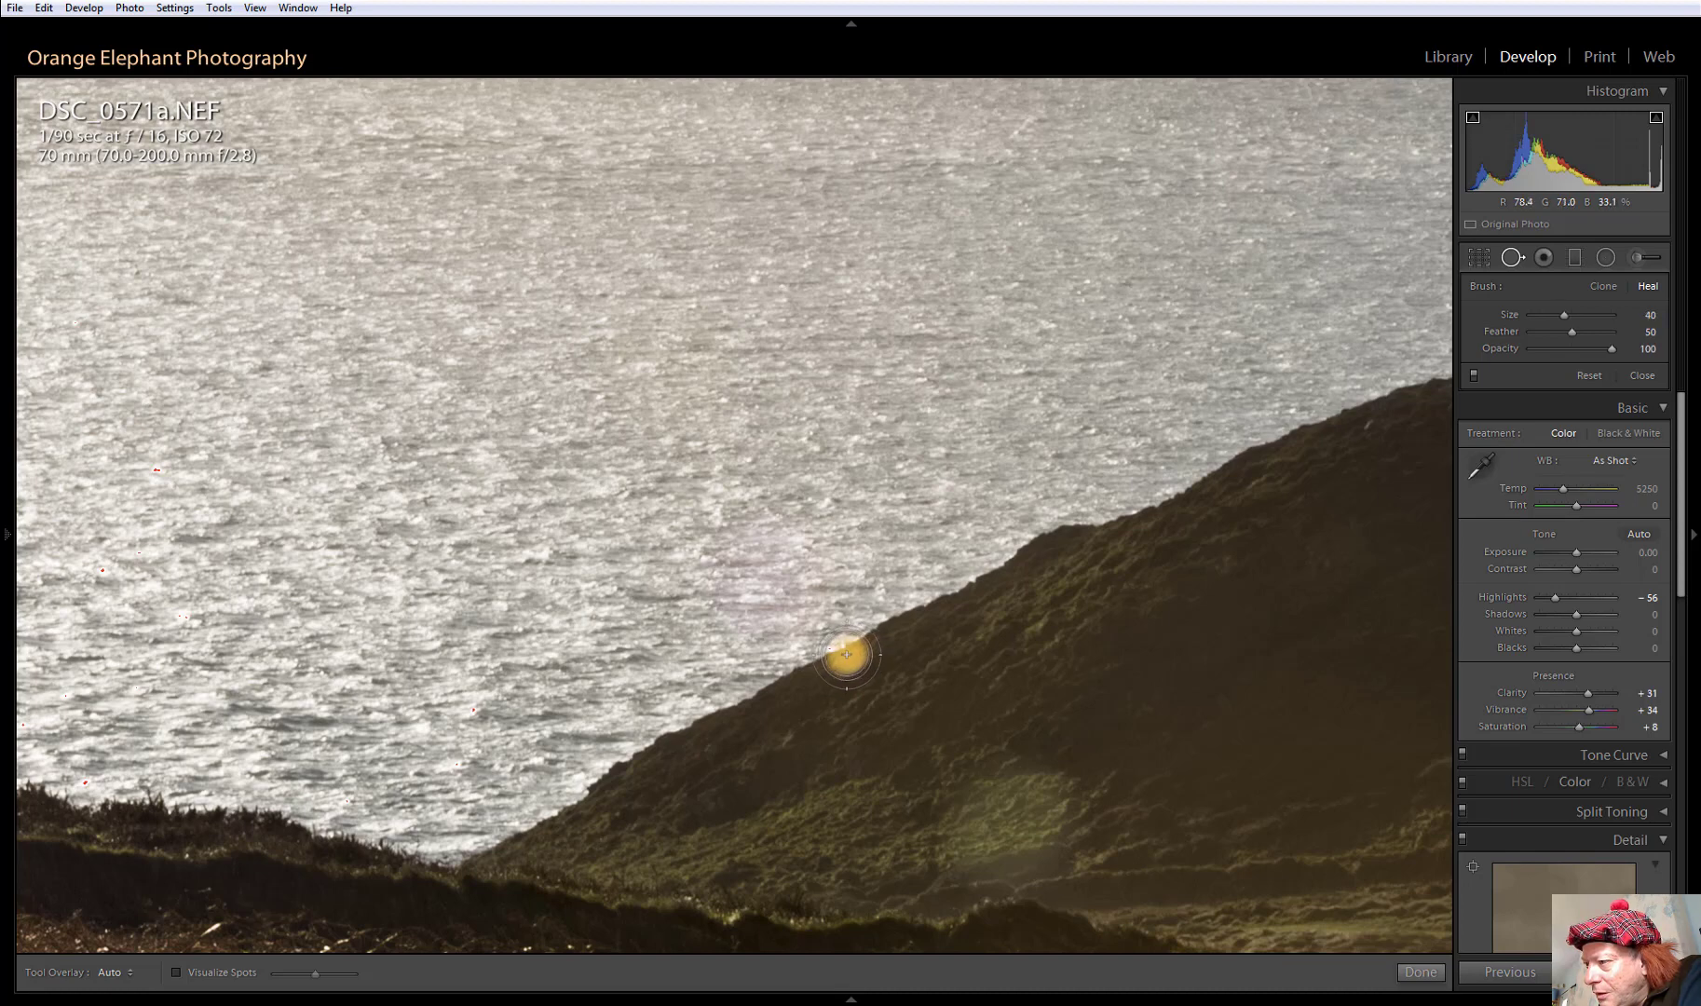
click(846, 654)
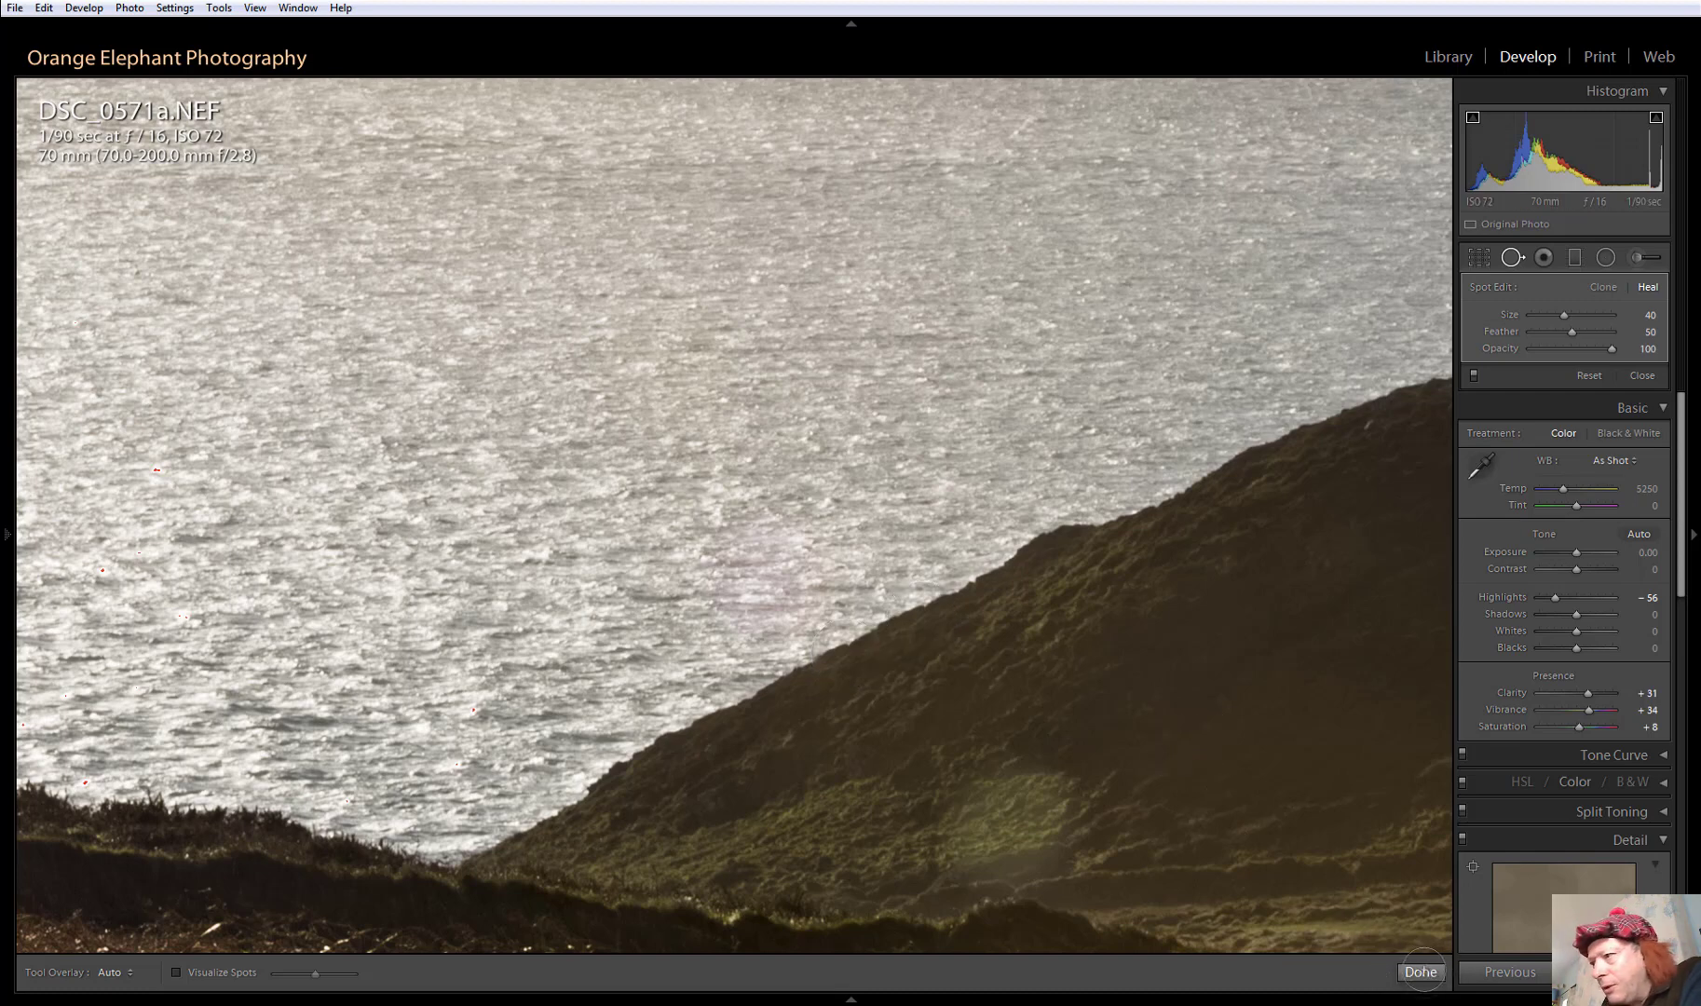
click(1420, 972)
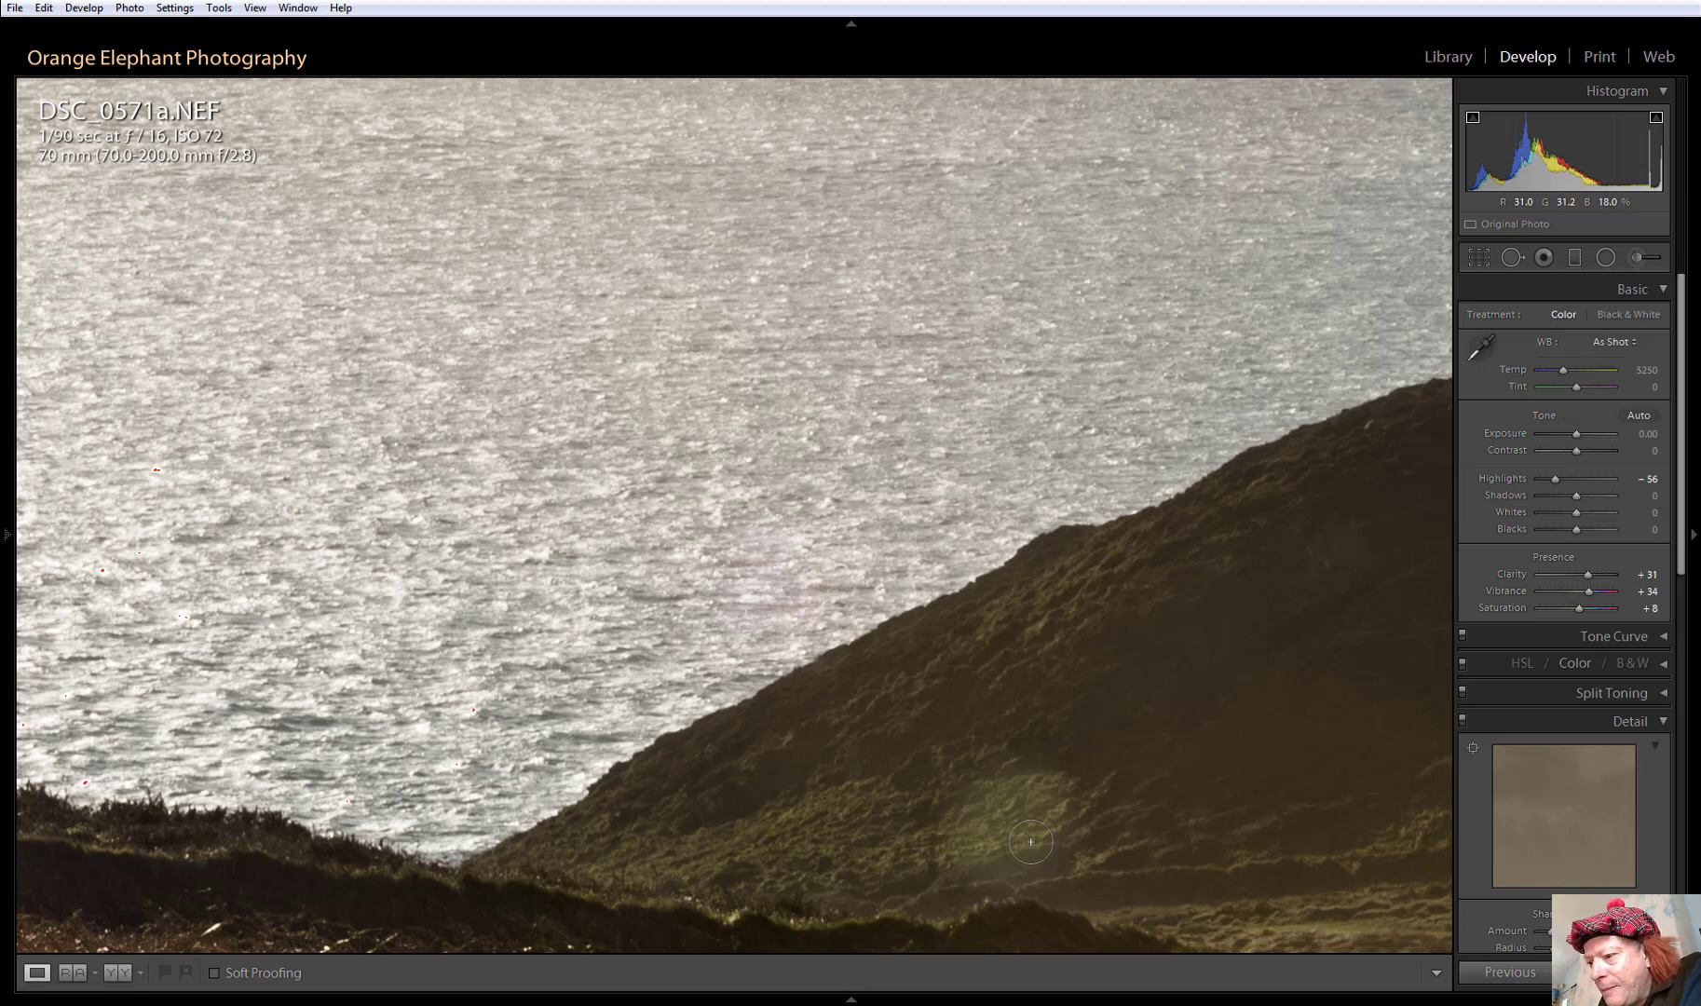
Draw a second Radial Filter over the greenish flare on the lower headland, then reshape and rotate it to match the flare
click(1605, 257)
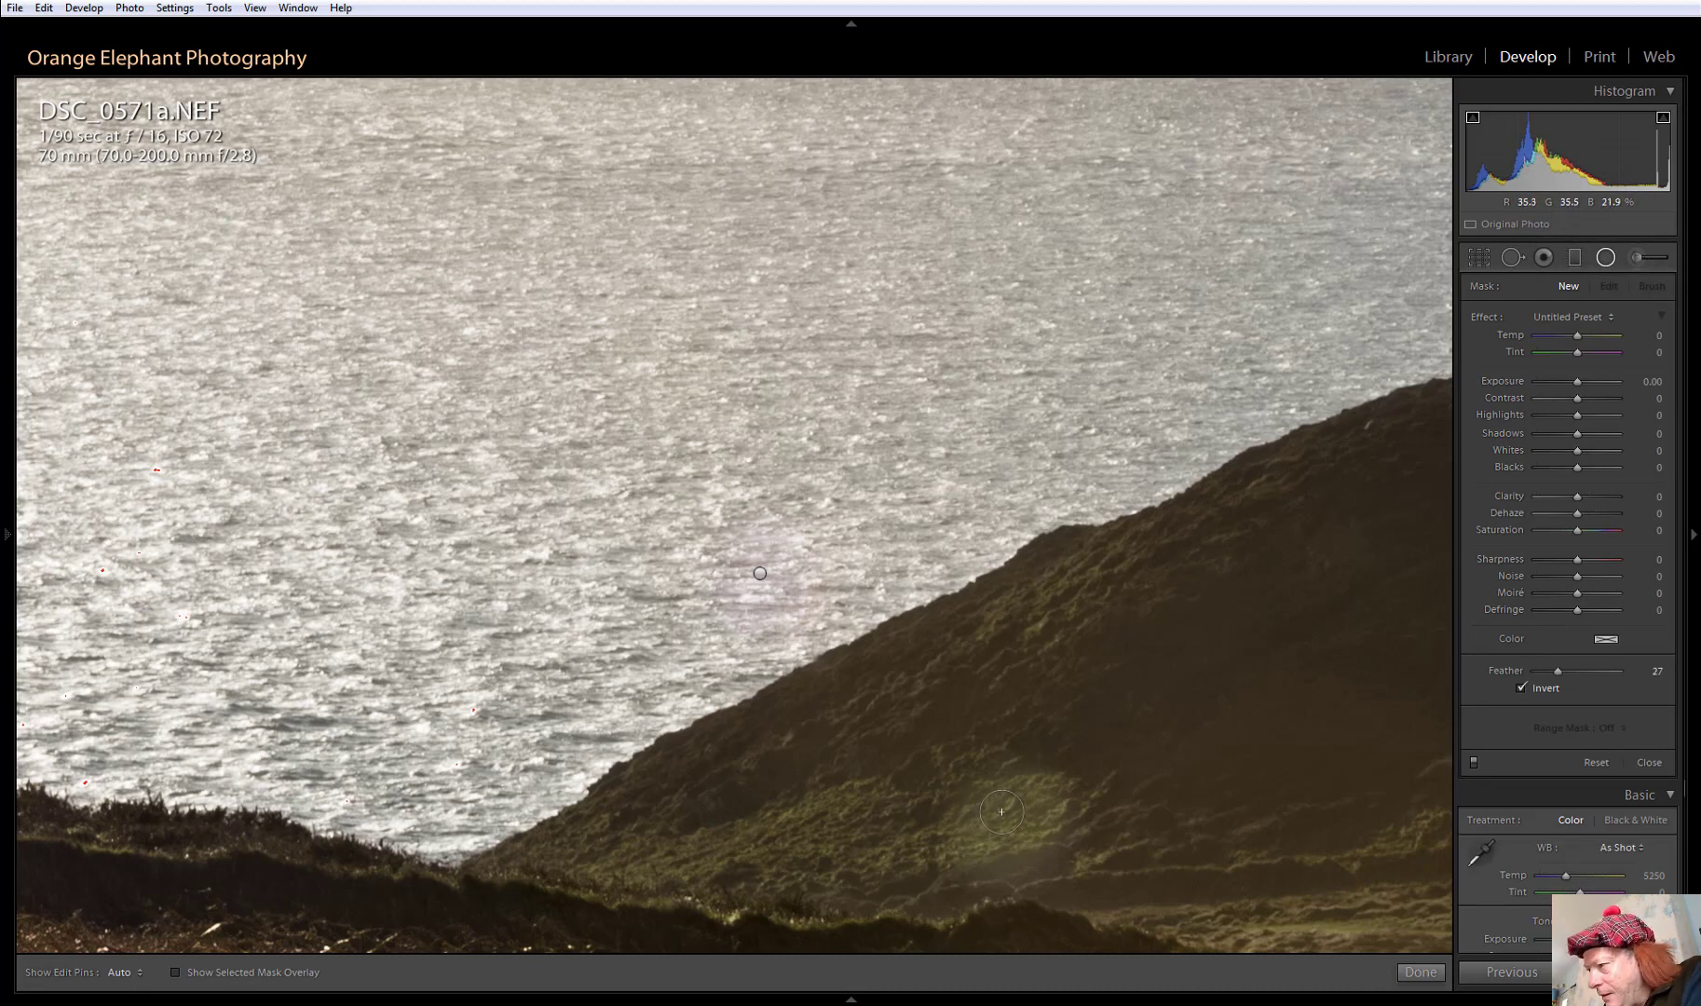
drag(1001, 811, 1055, 869)
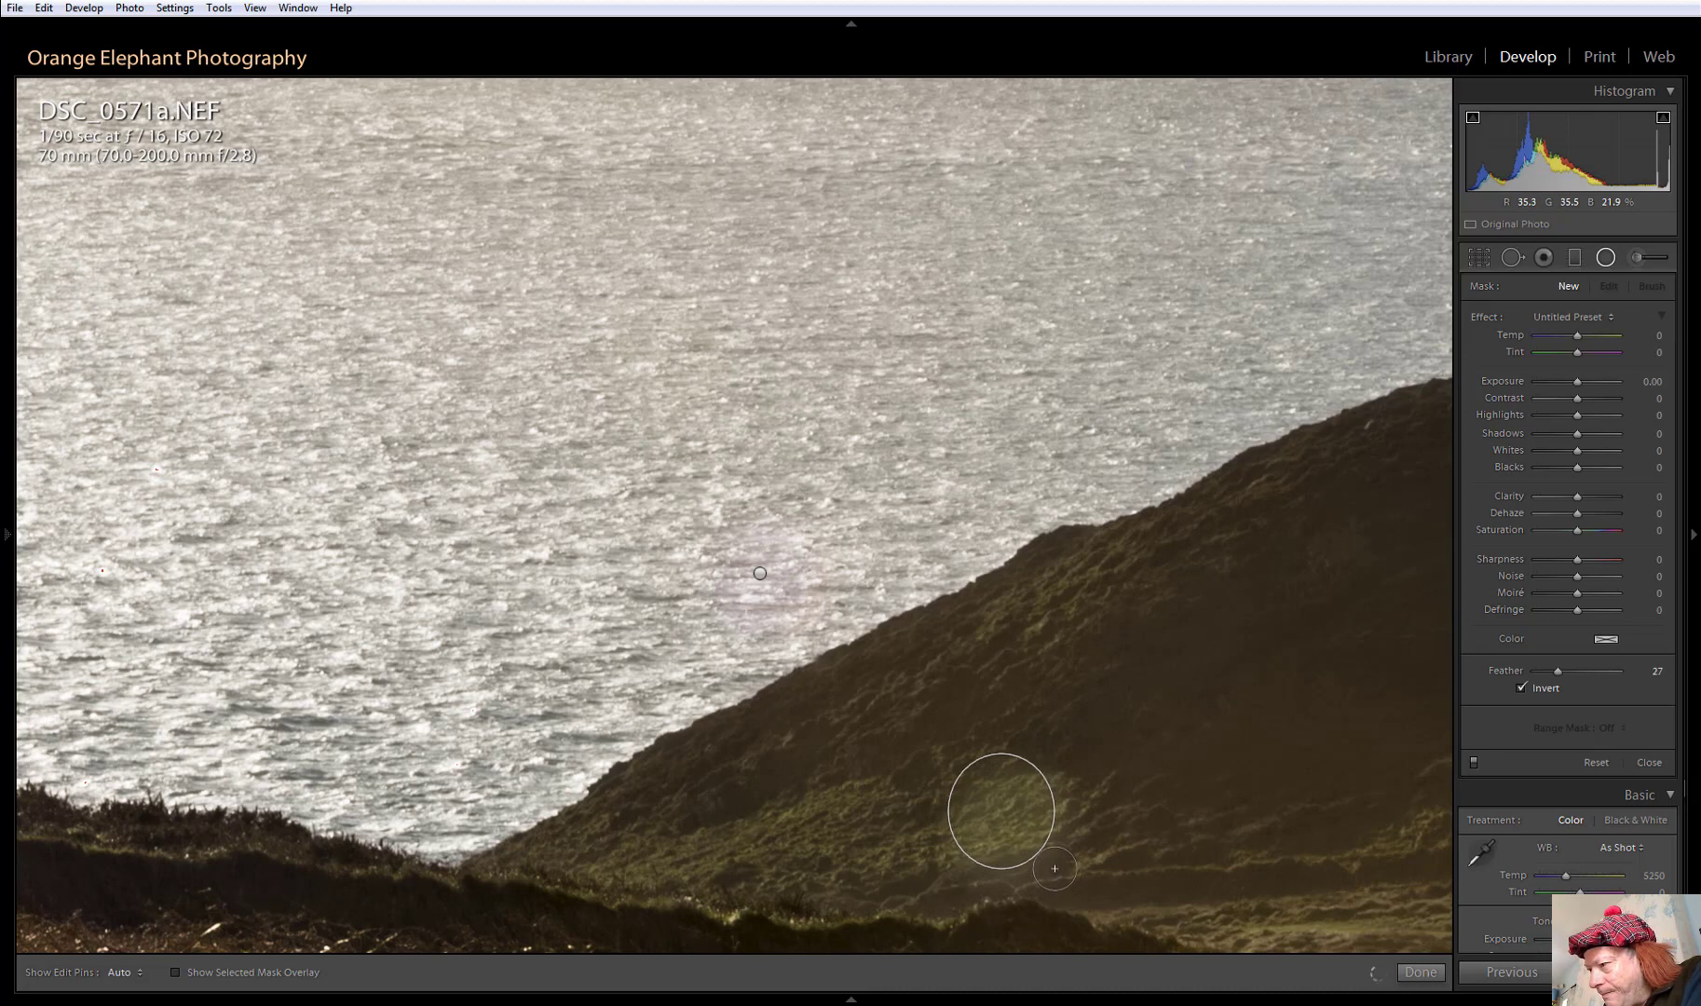
drag(992, 816, 1010, 830)
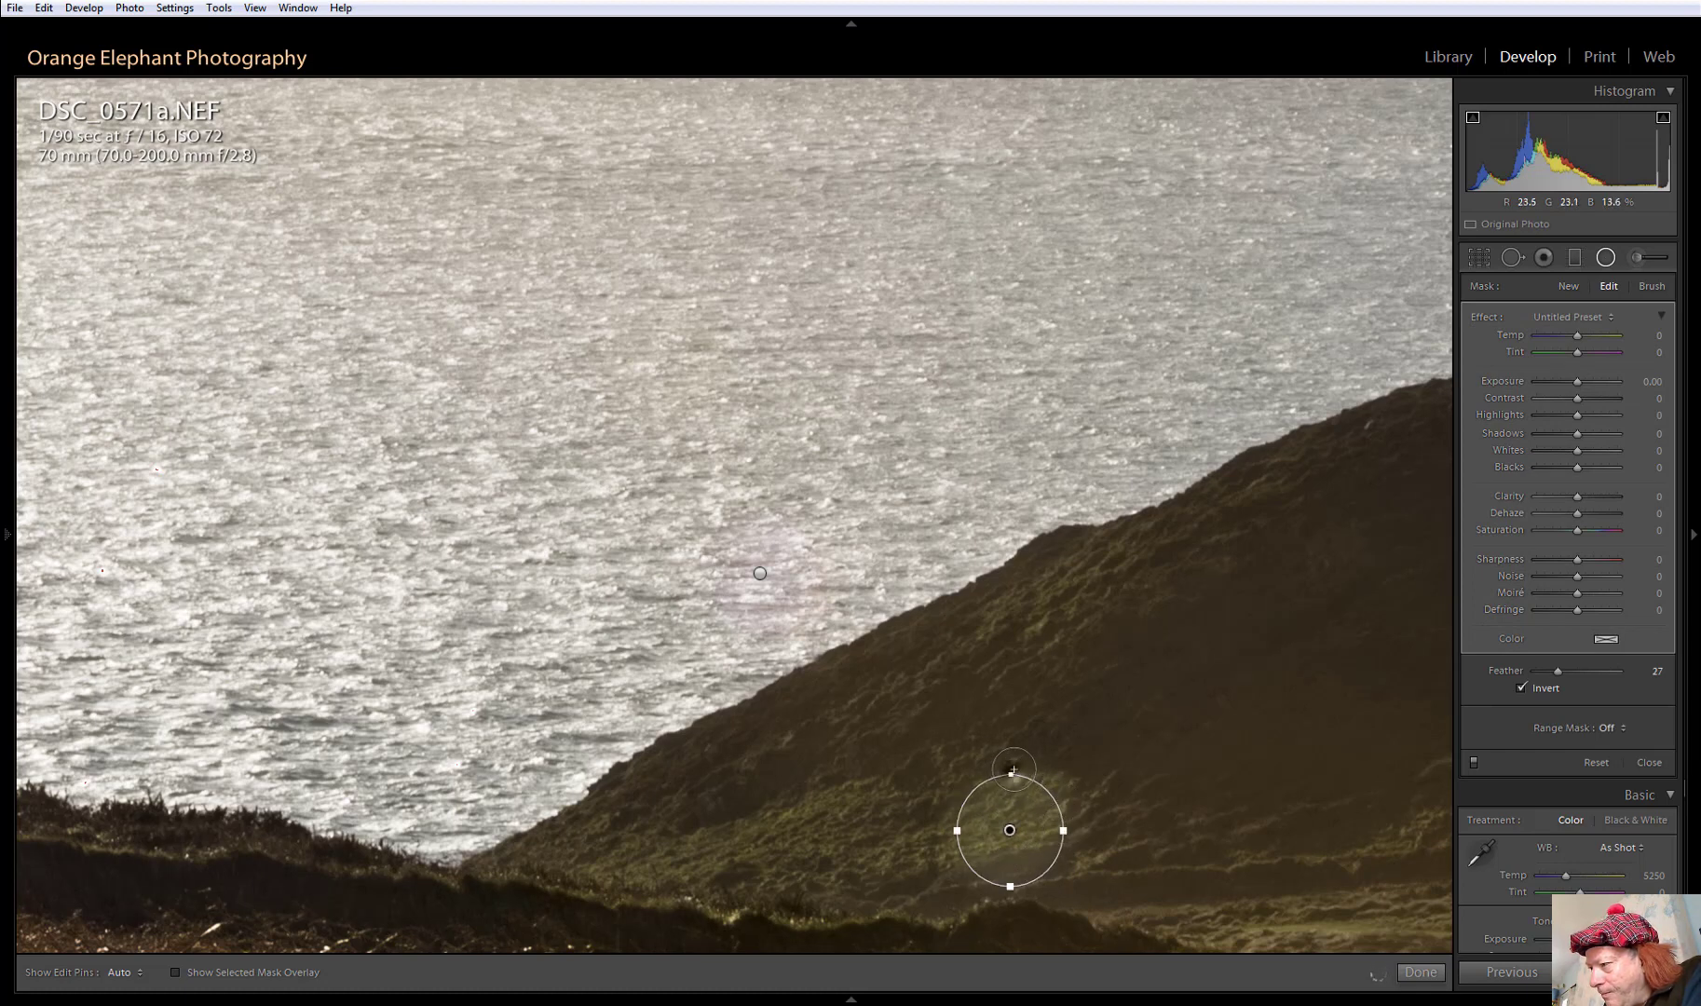
drag(1014, 763, 1015, 764)
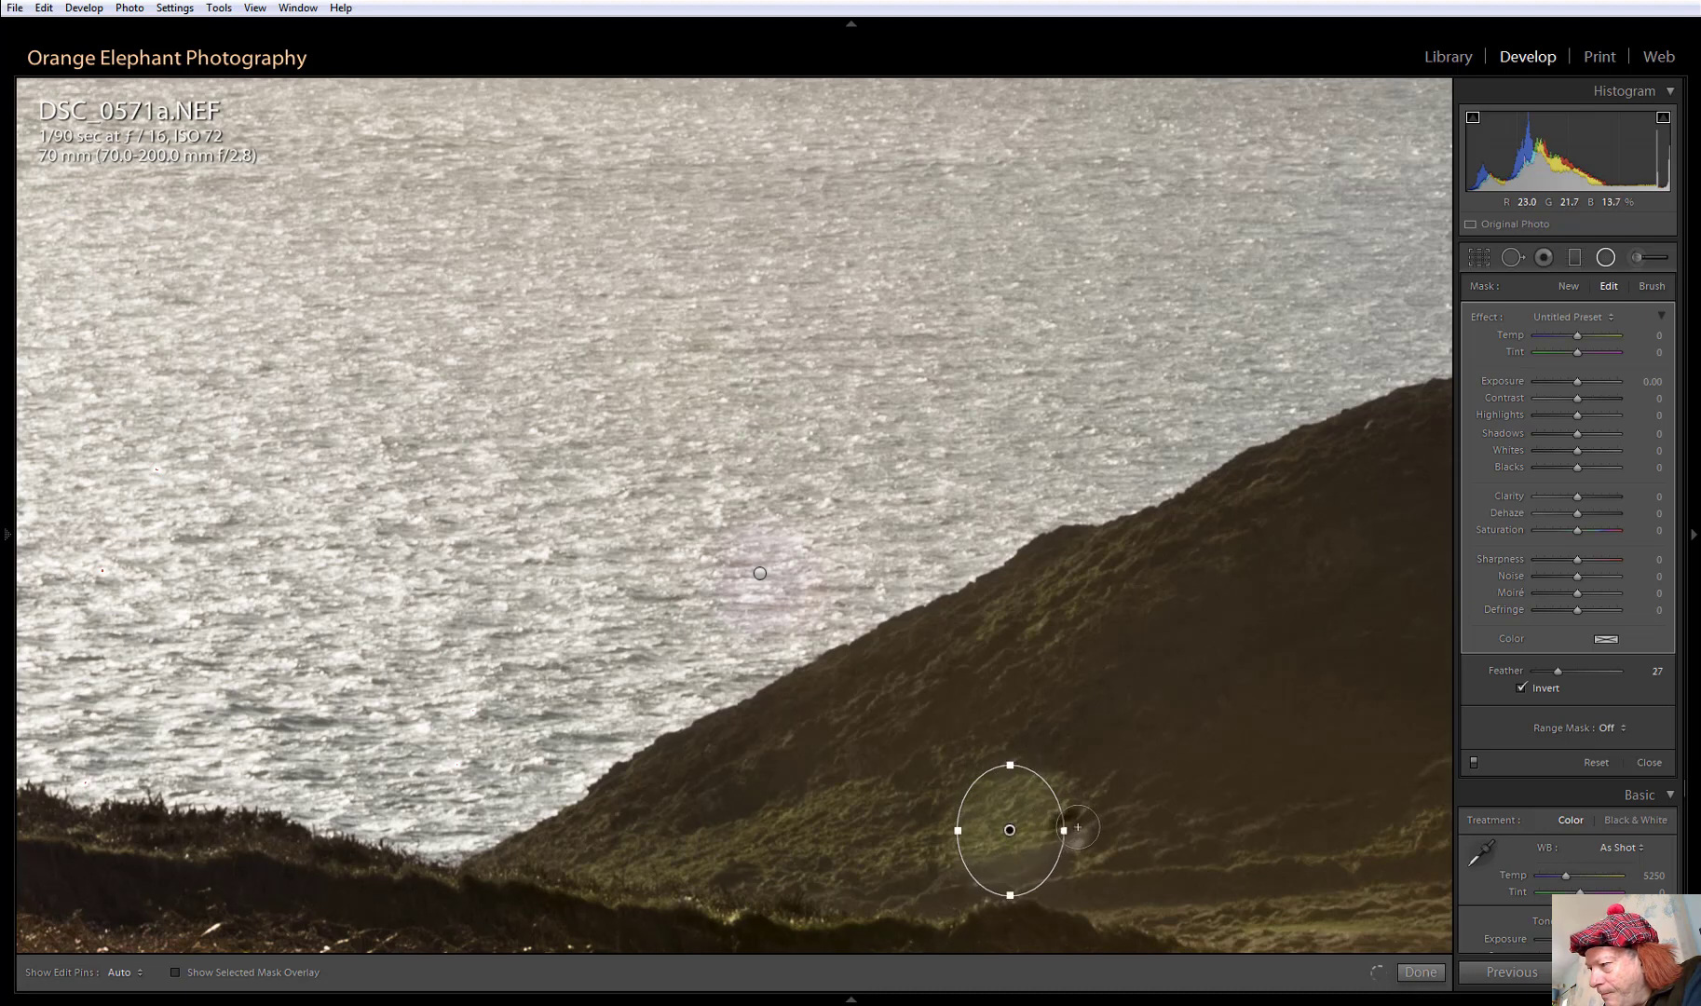
drag(1067, 827, 1085, 785)
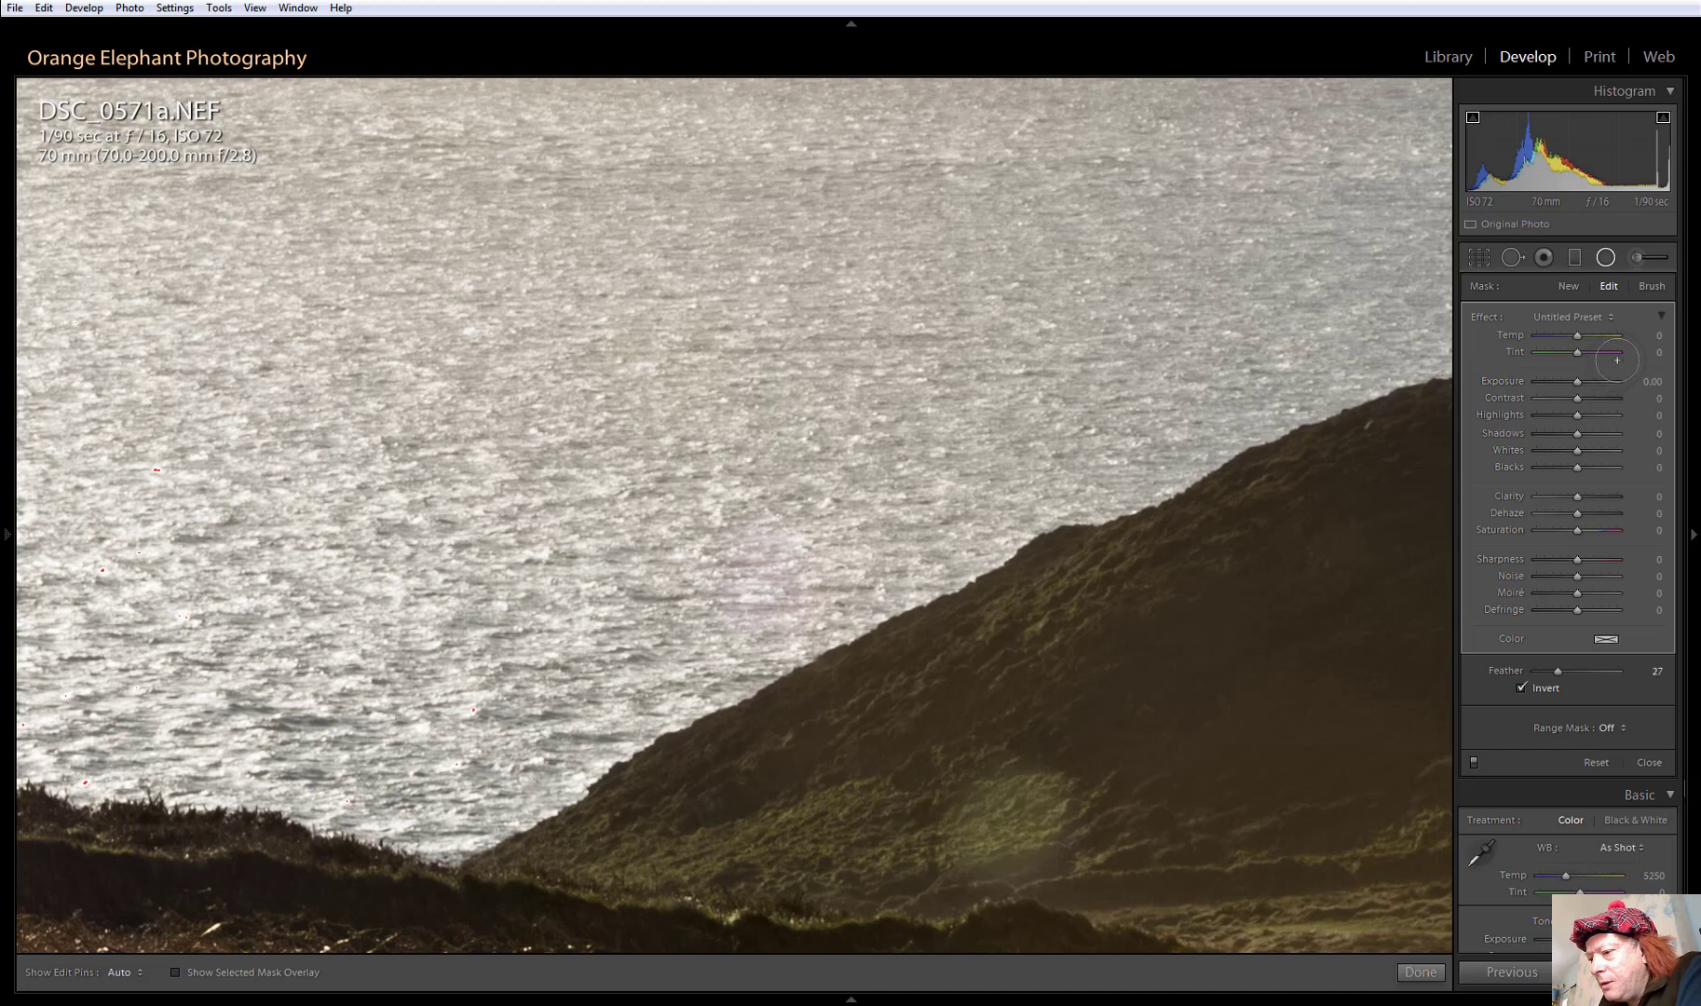
Give the greenish flare's radial filter Tint 40, Exposure -0.40 and Clarity 12, and compare the photo with the radial filters off and on
drag(1632, 352, 1672, 352)
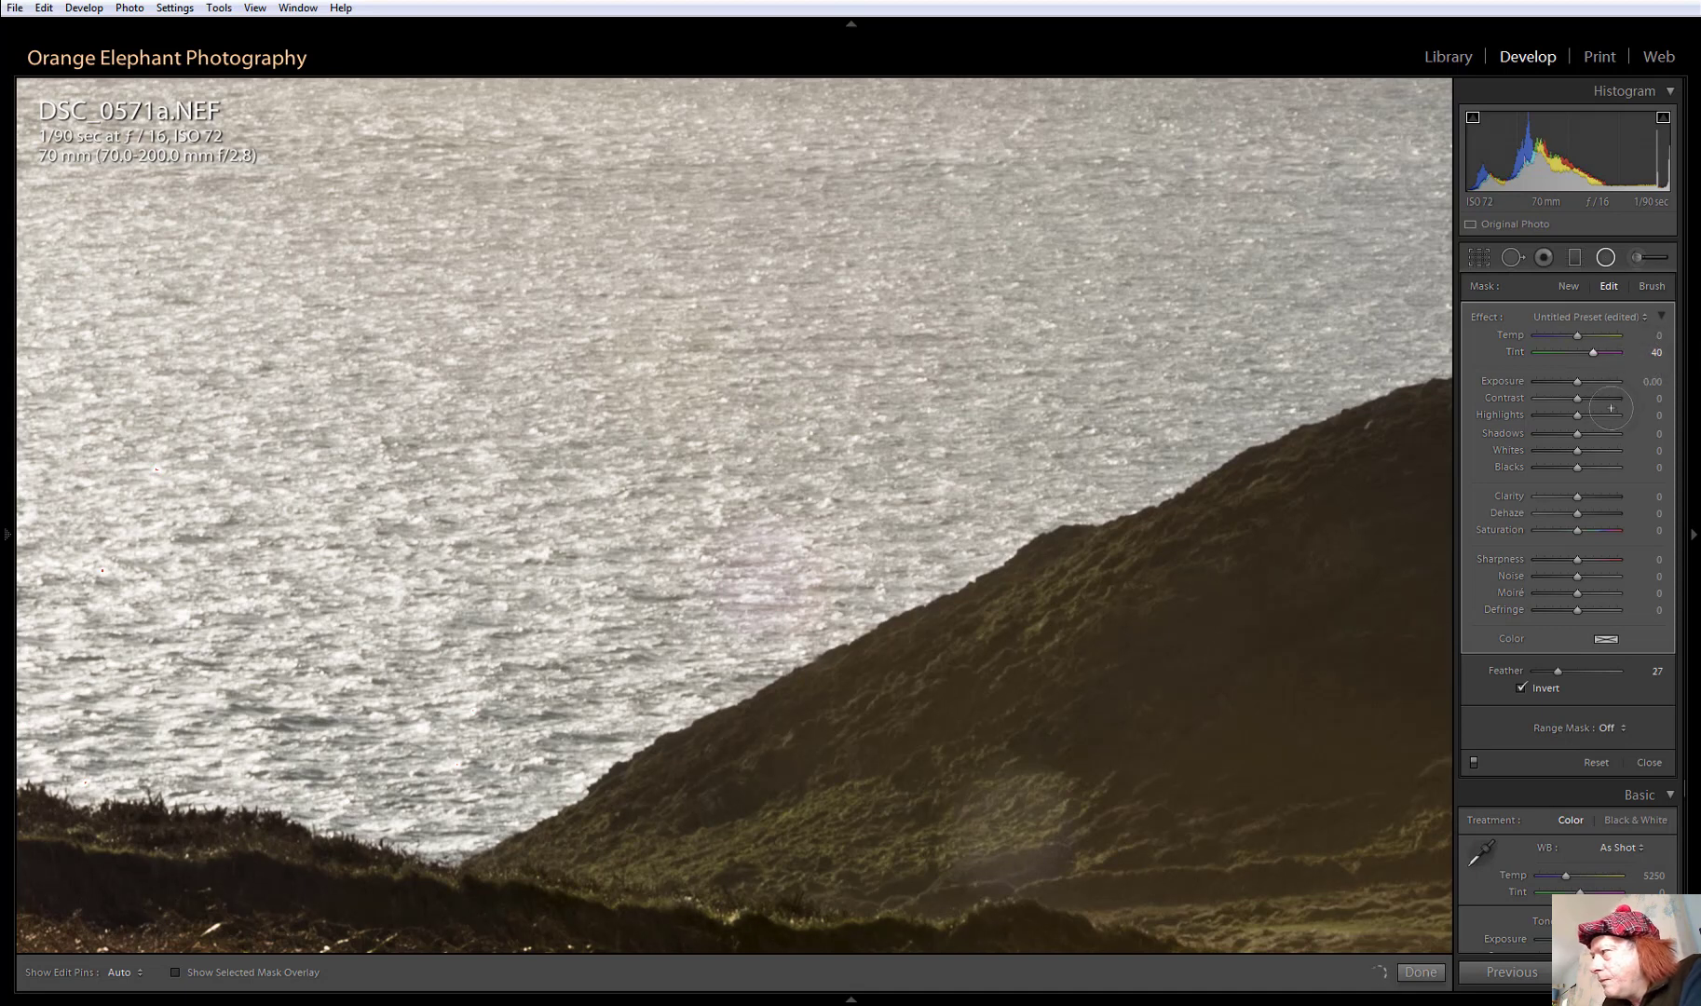
drag(1010, 829, 1081, 892)
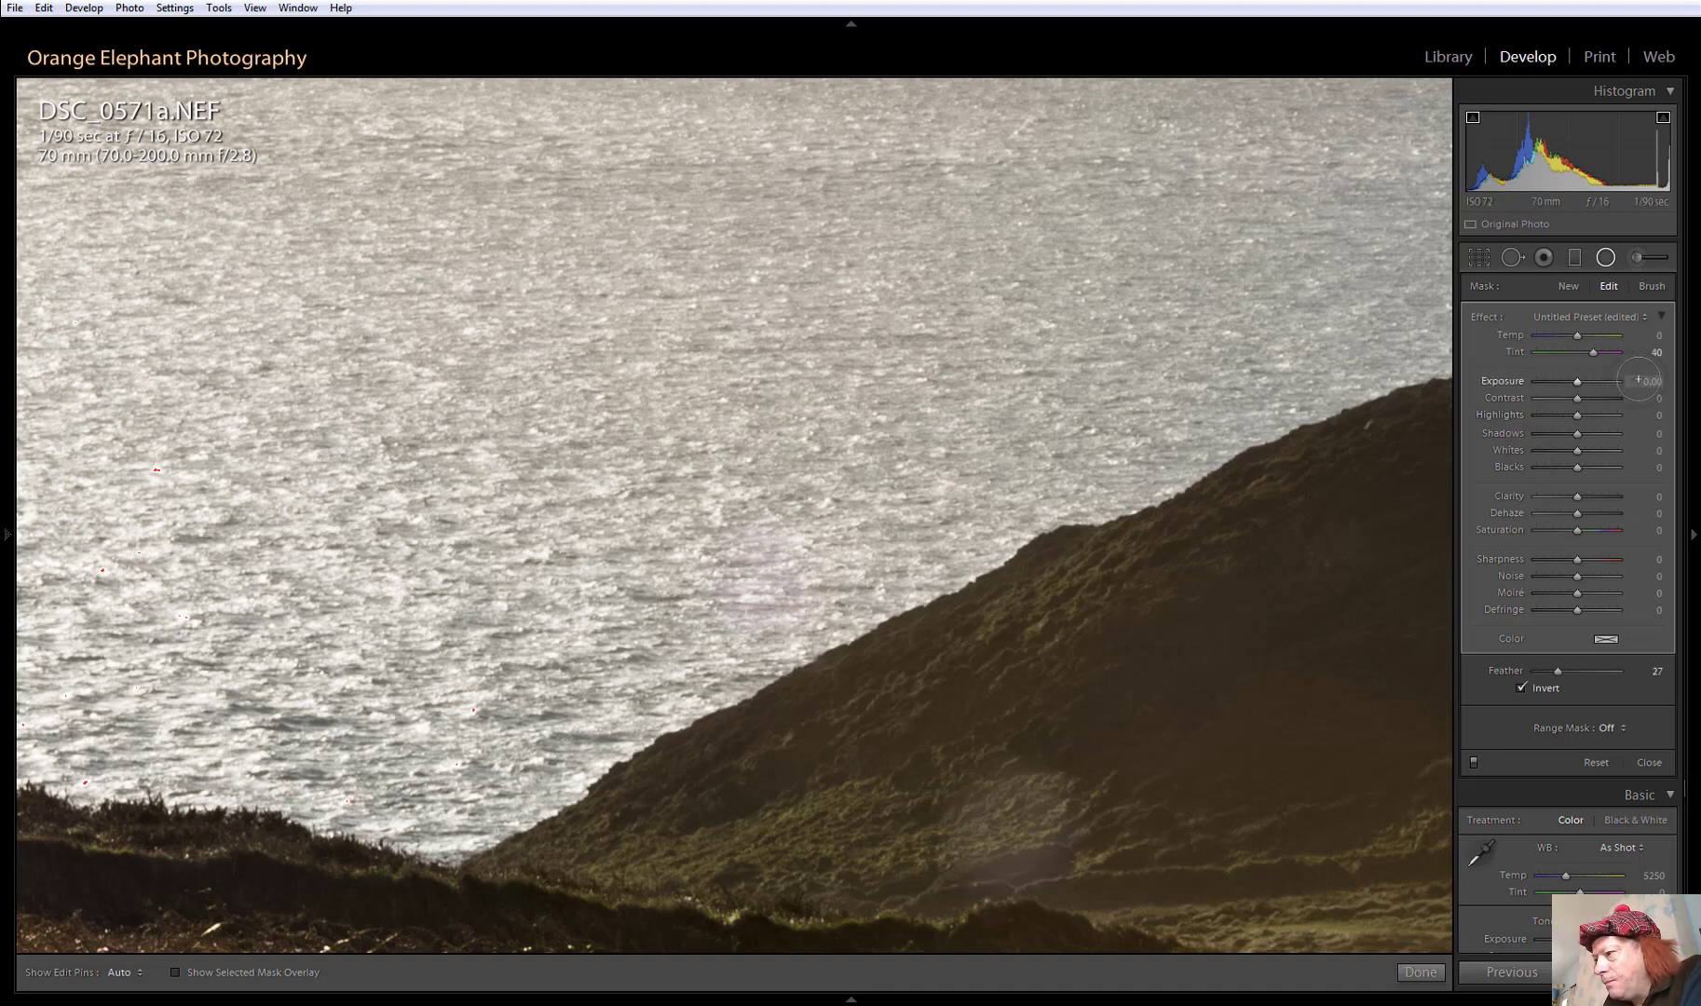
drag(1639, 380, 1631, 381)
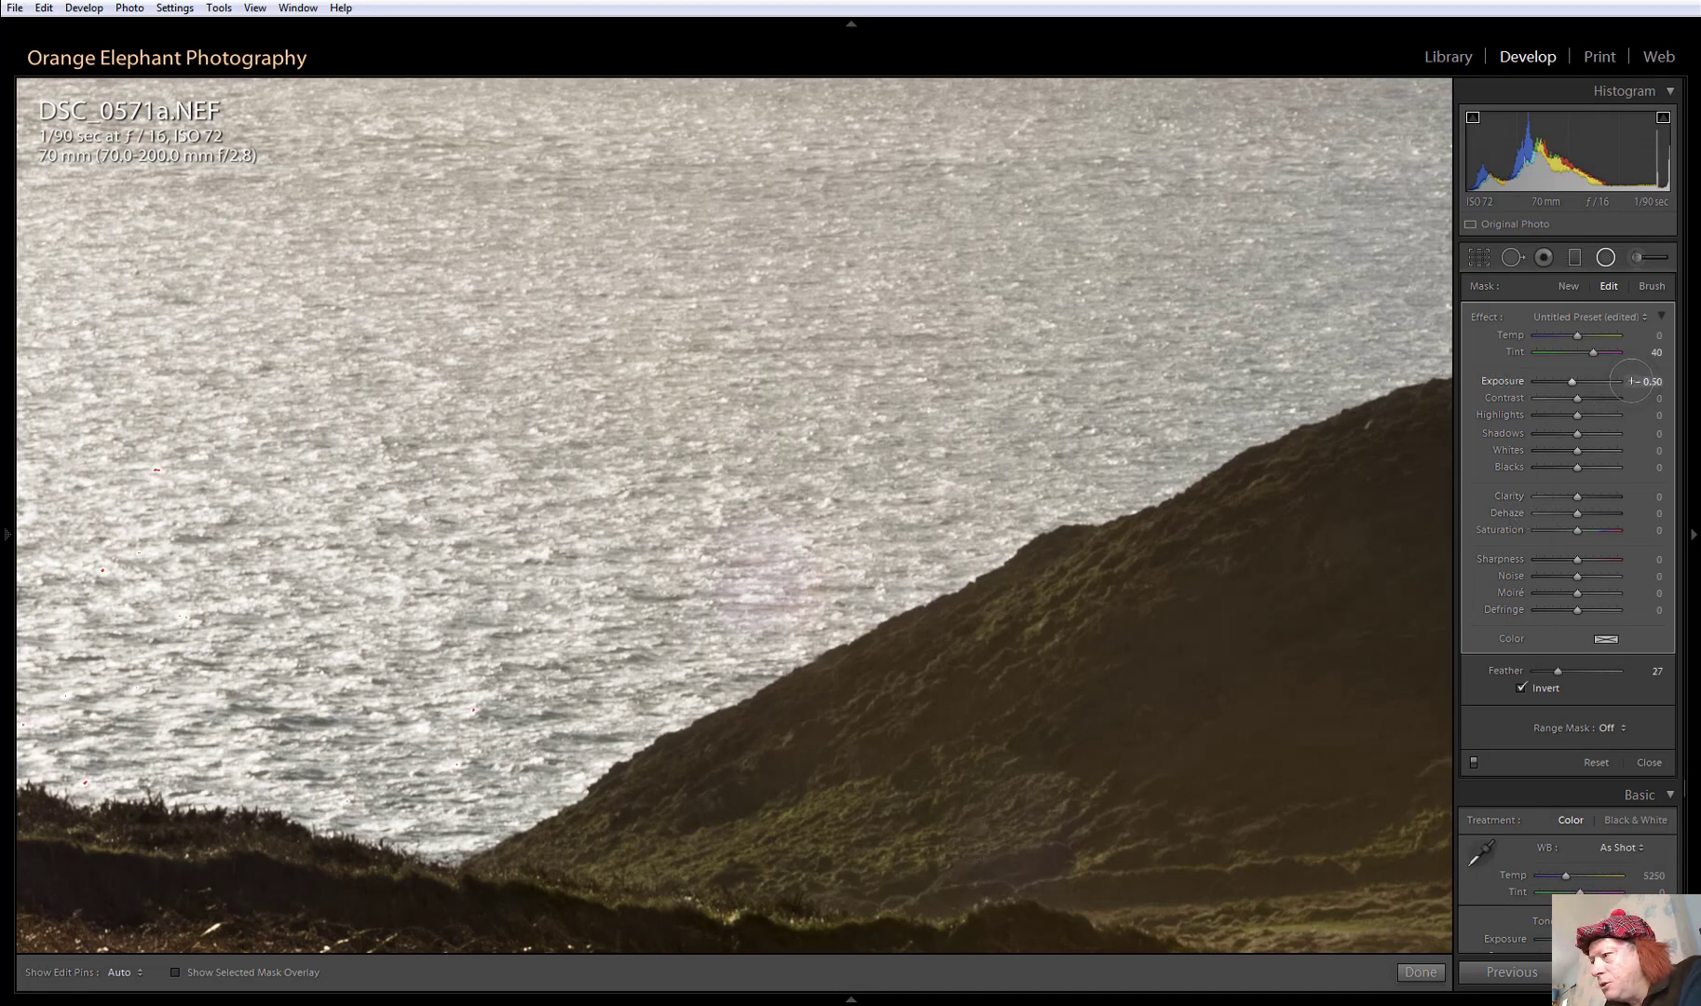
drag(1632, 381, 1642, 381)
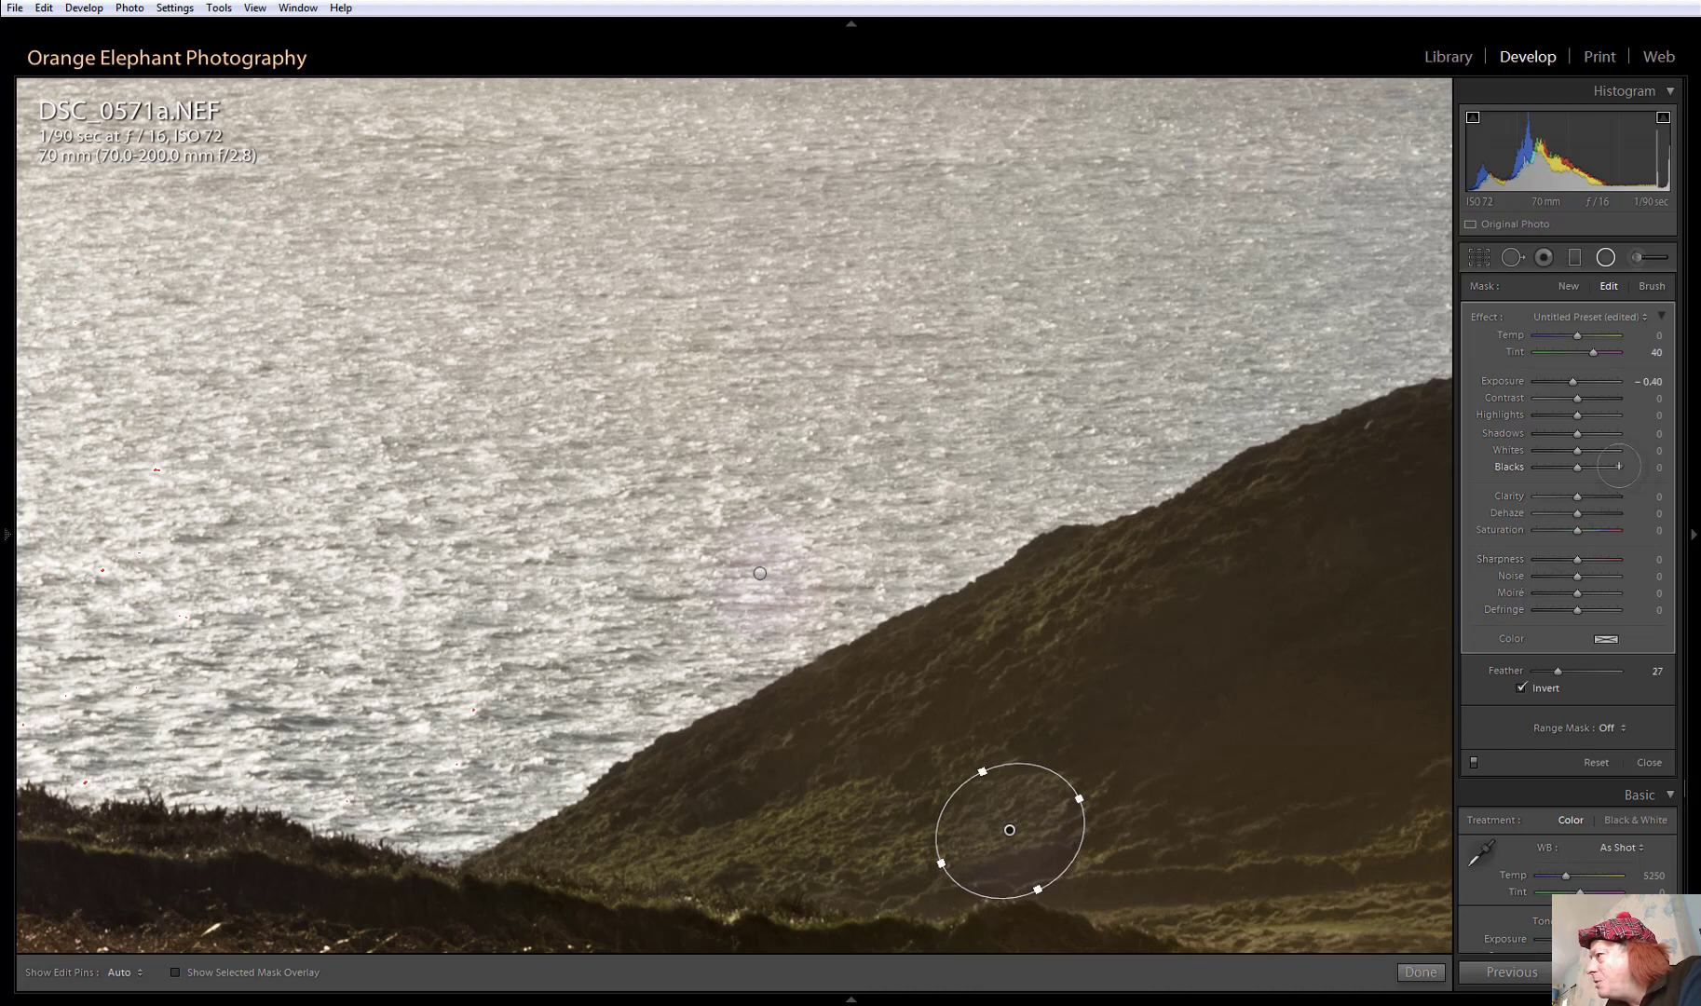
drag(1637, 496, 1650, 495)
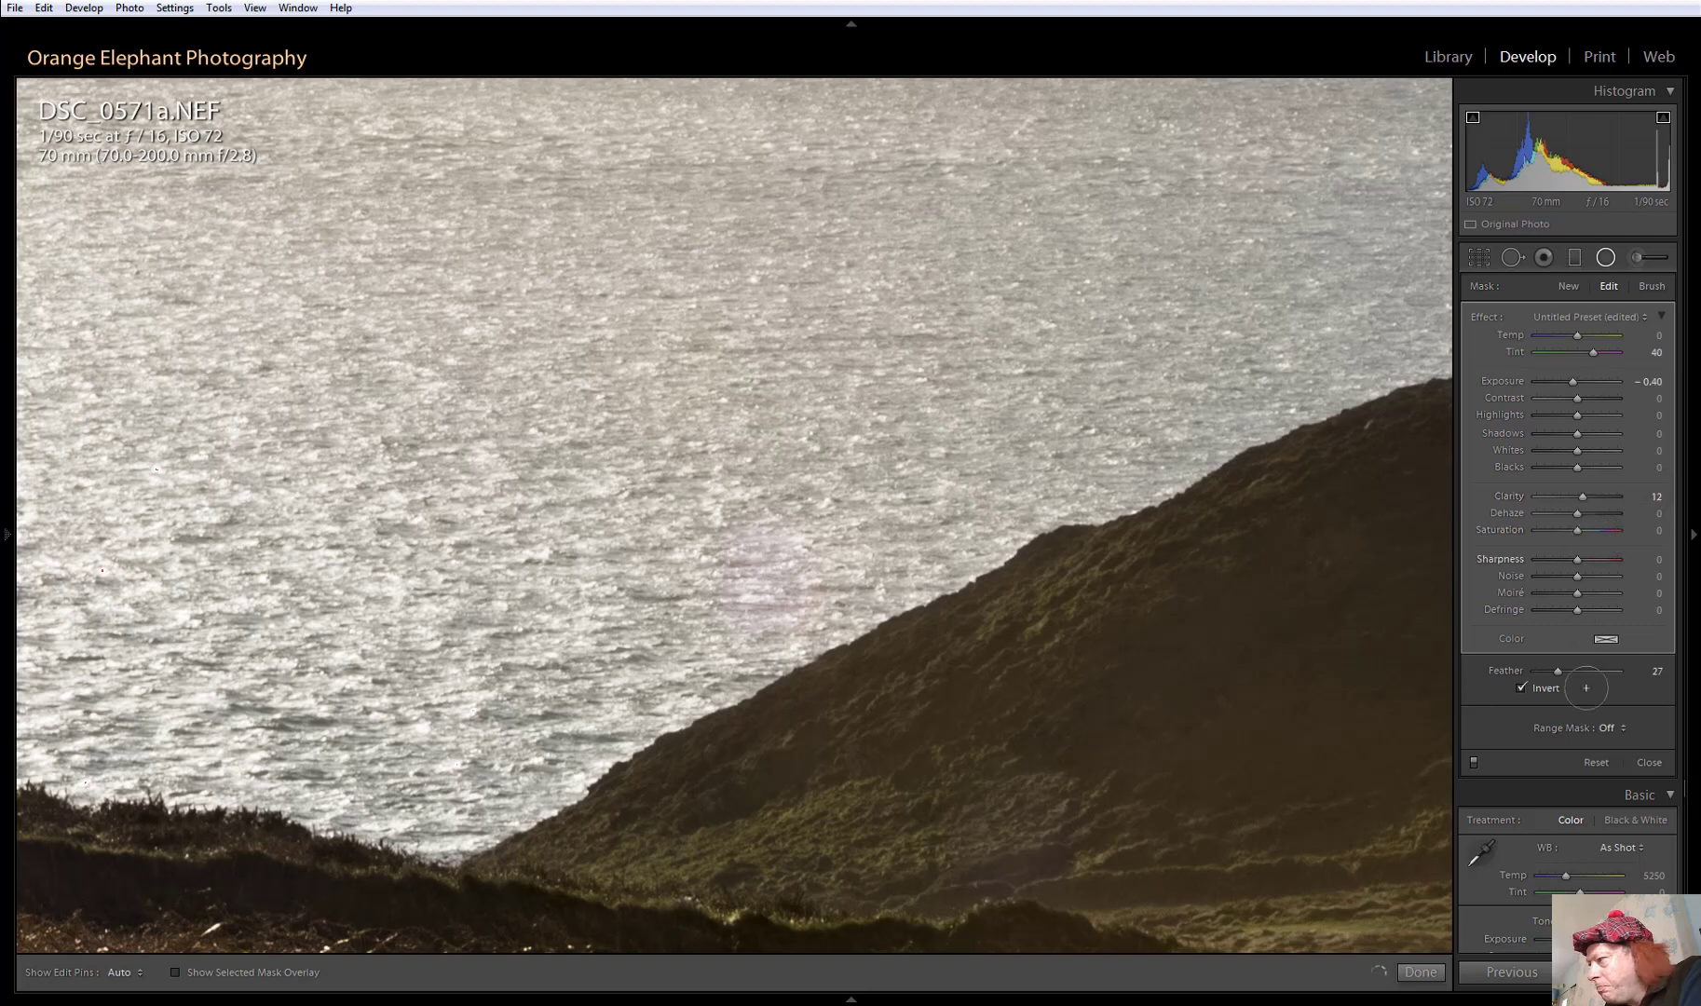
click(1474, 764)
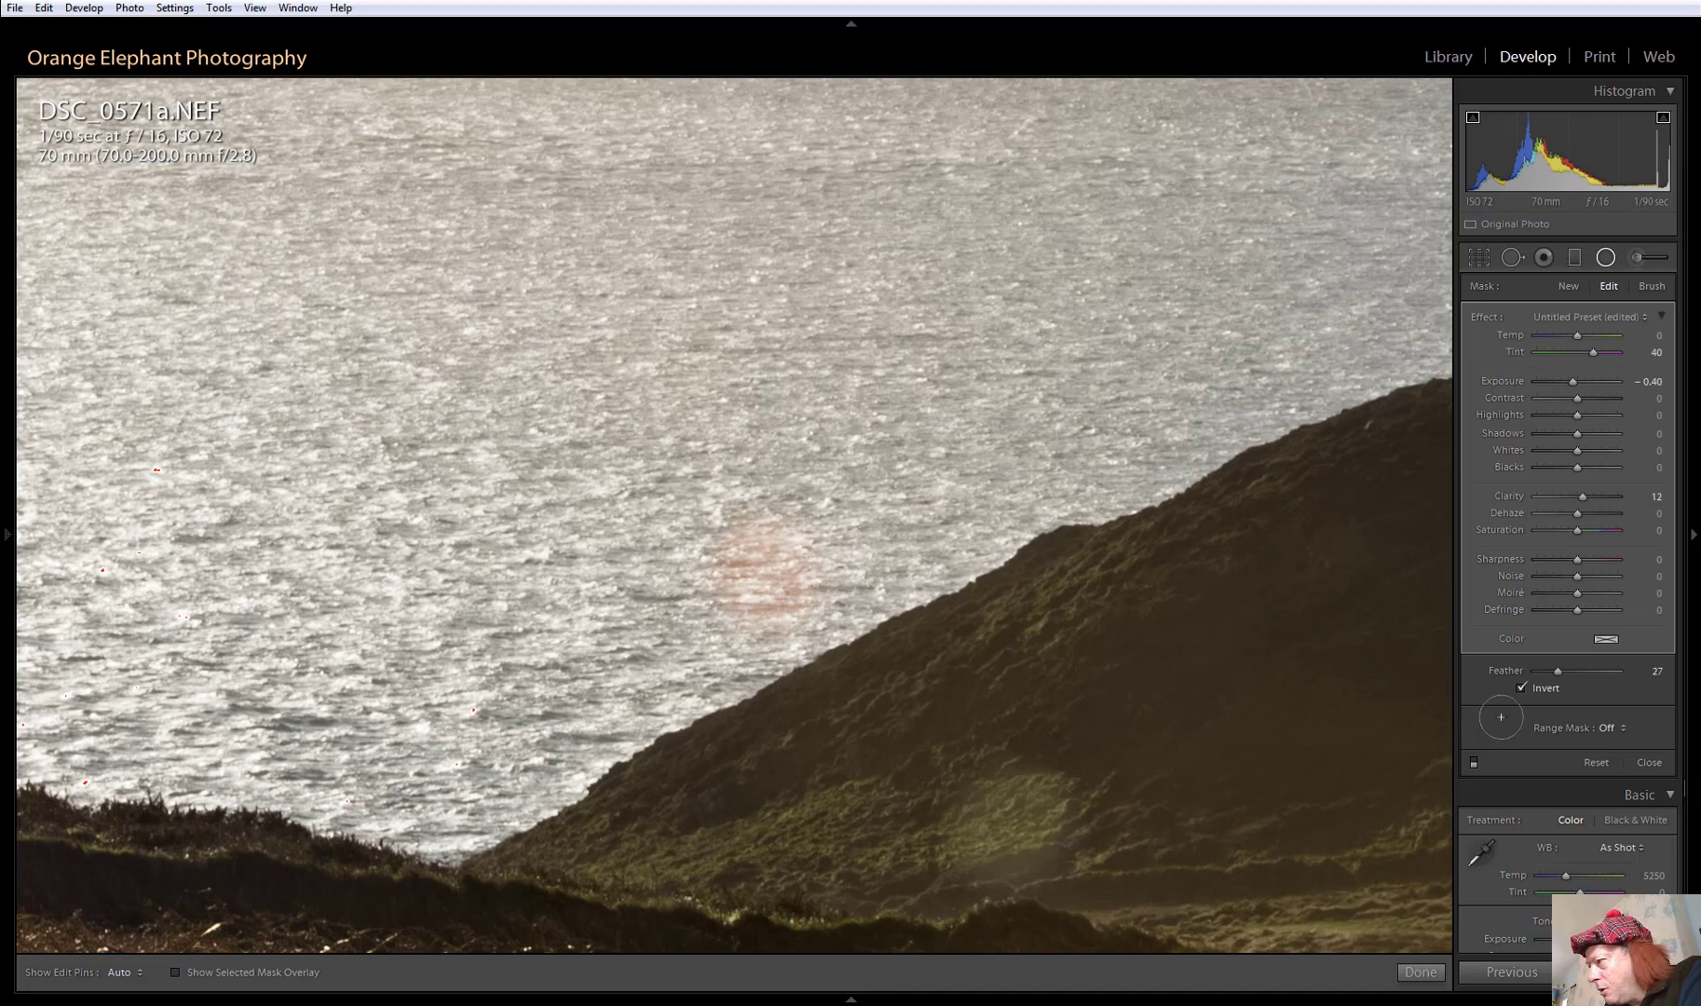
click(1473, 761)
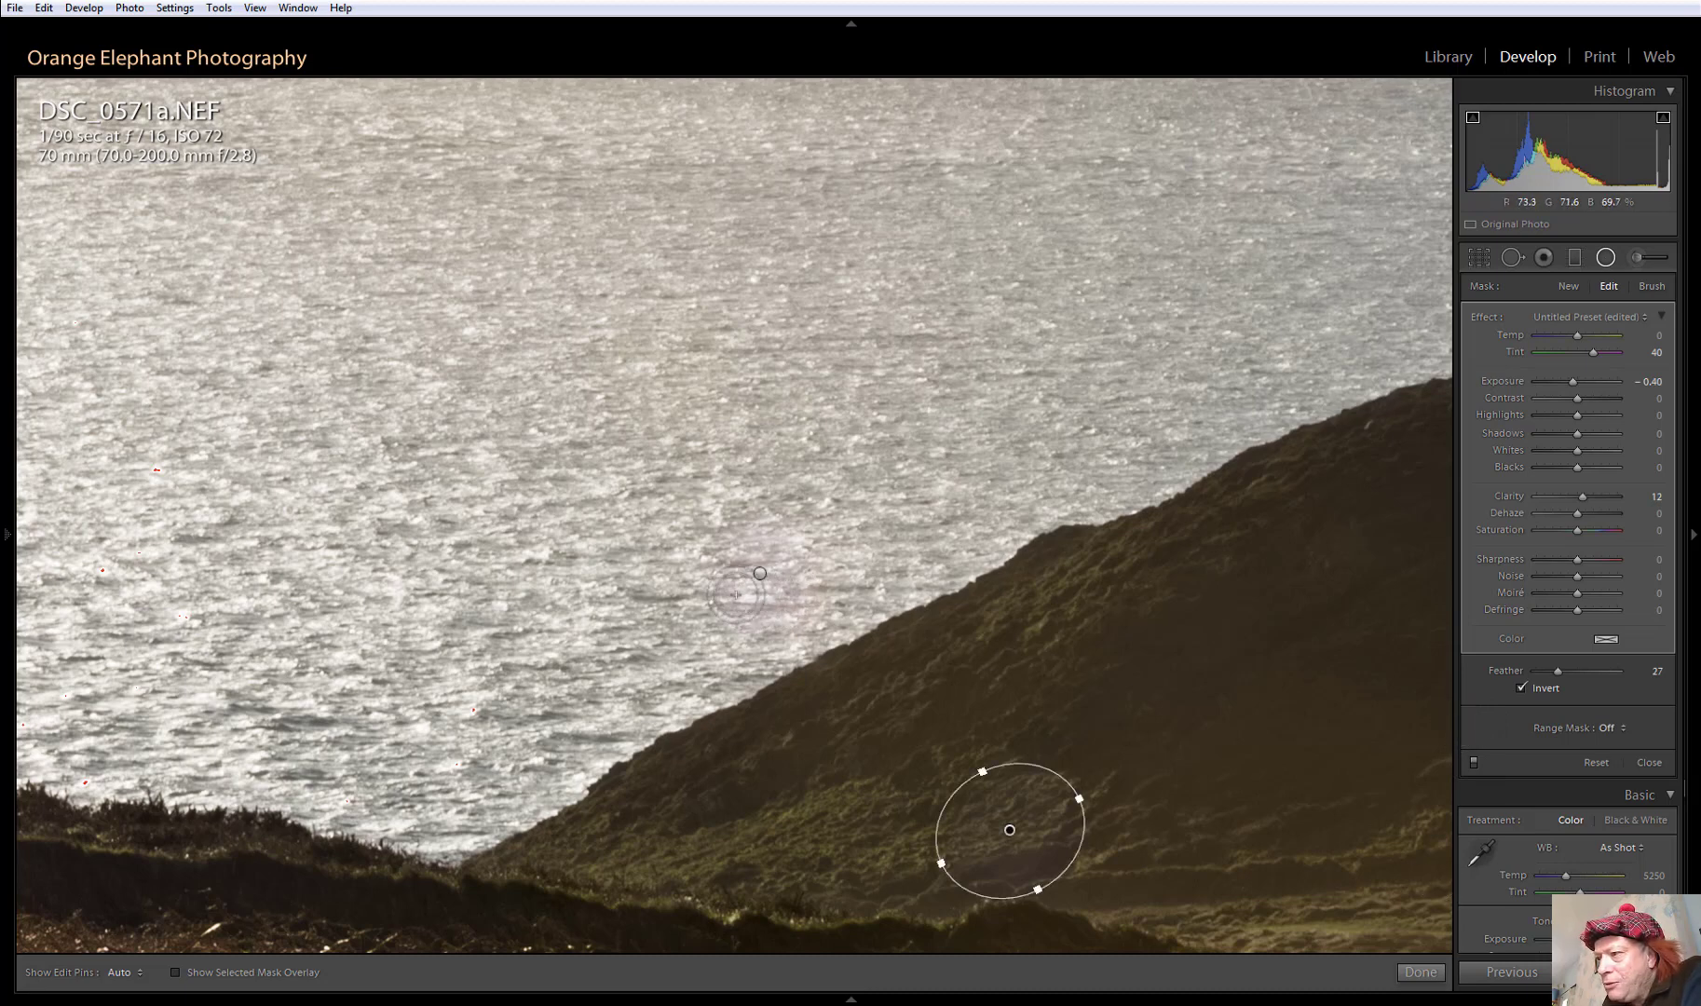
Slightly widen and nudge the sea flare's radial filter, set its Tint to -31, and finish the filter
click(760, 574)
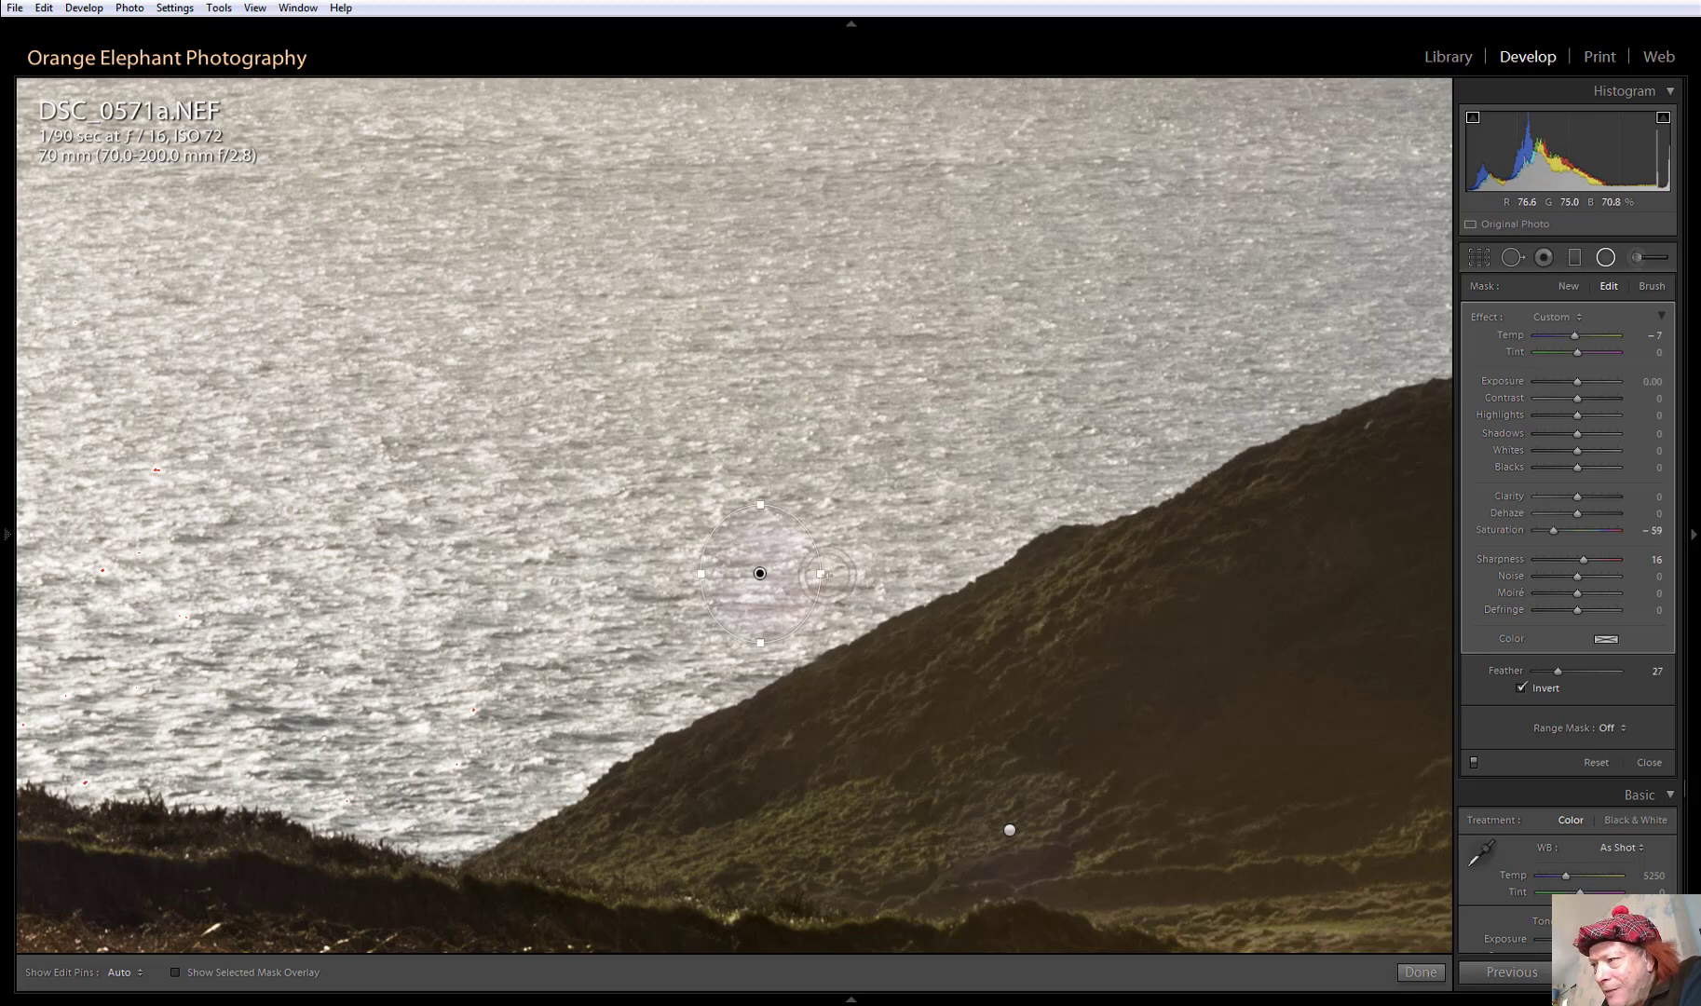
drag(826, 574, 828, 574)
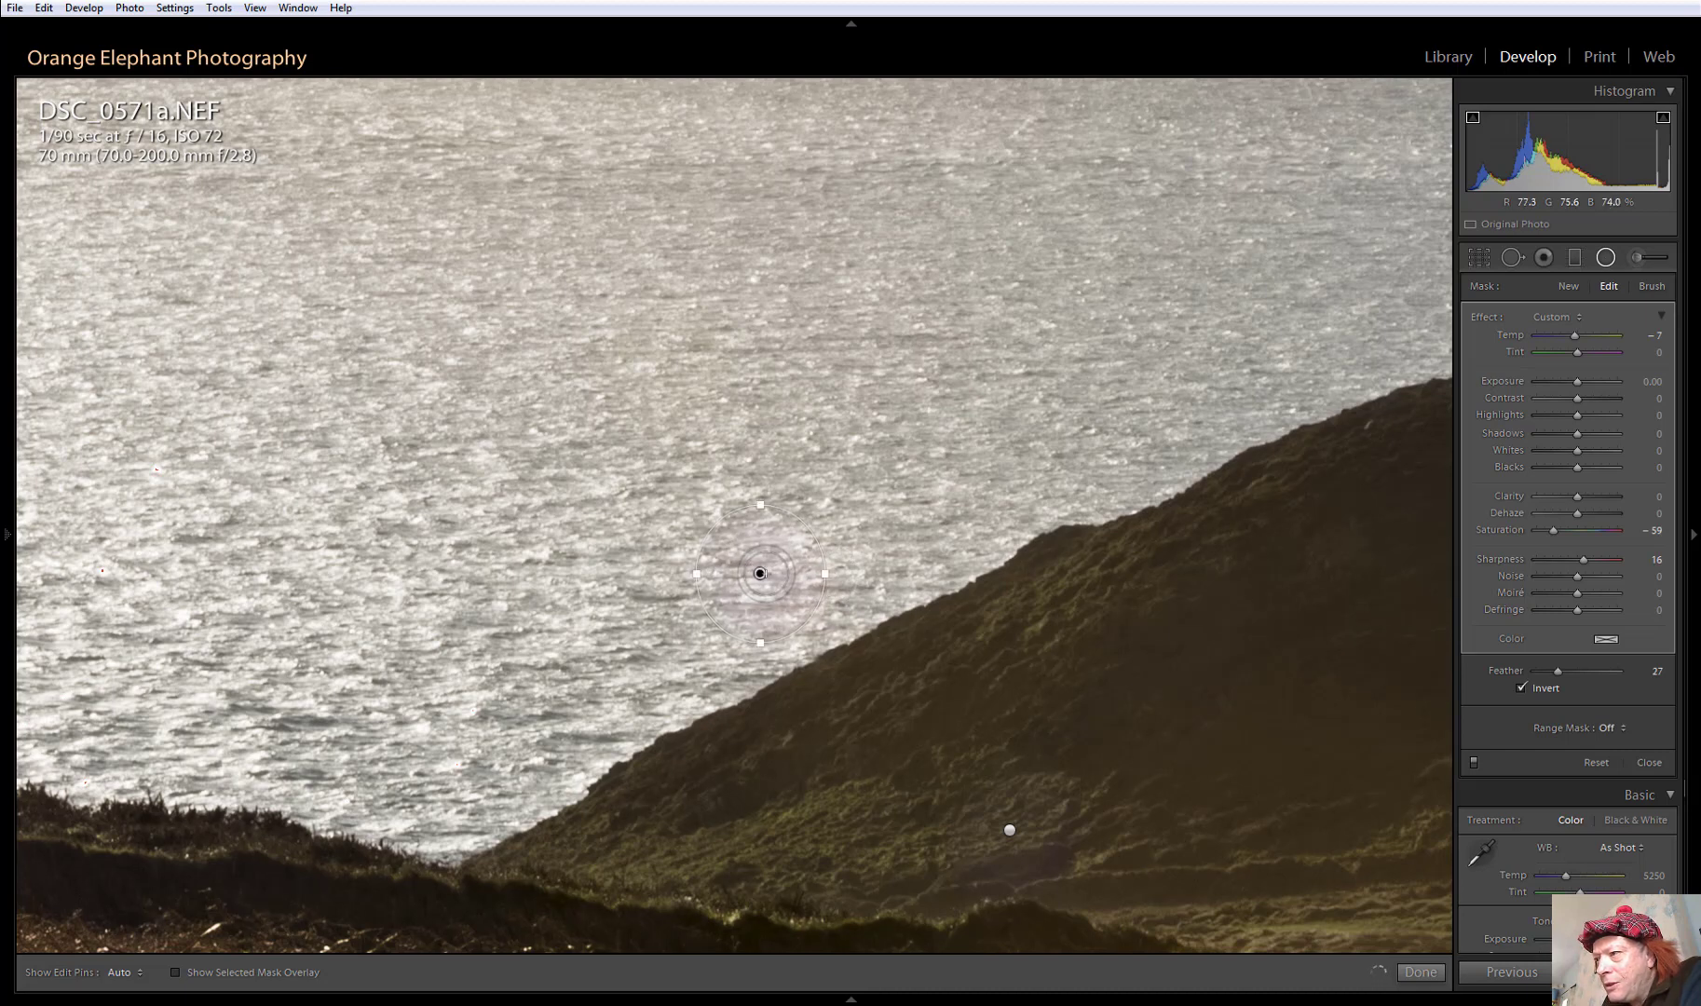
drag(760, 573, 766, 573)
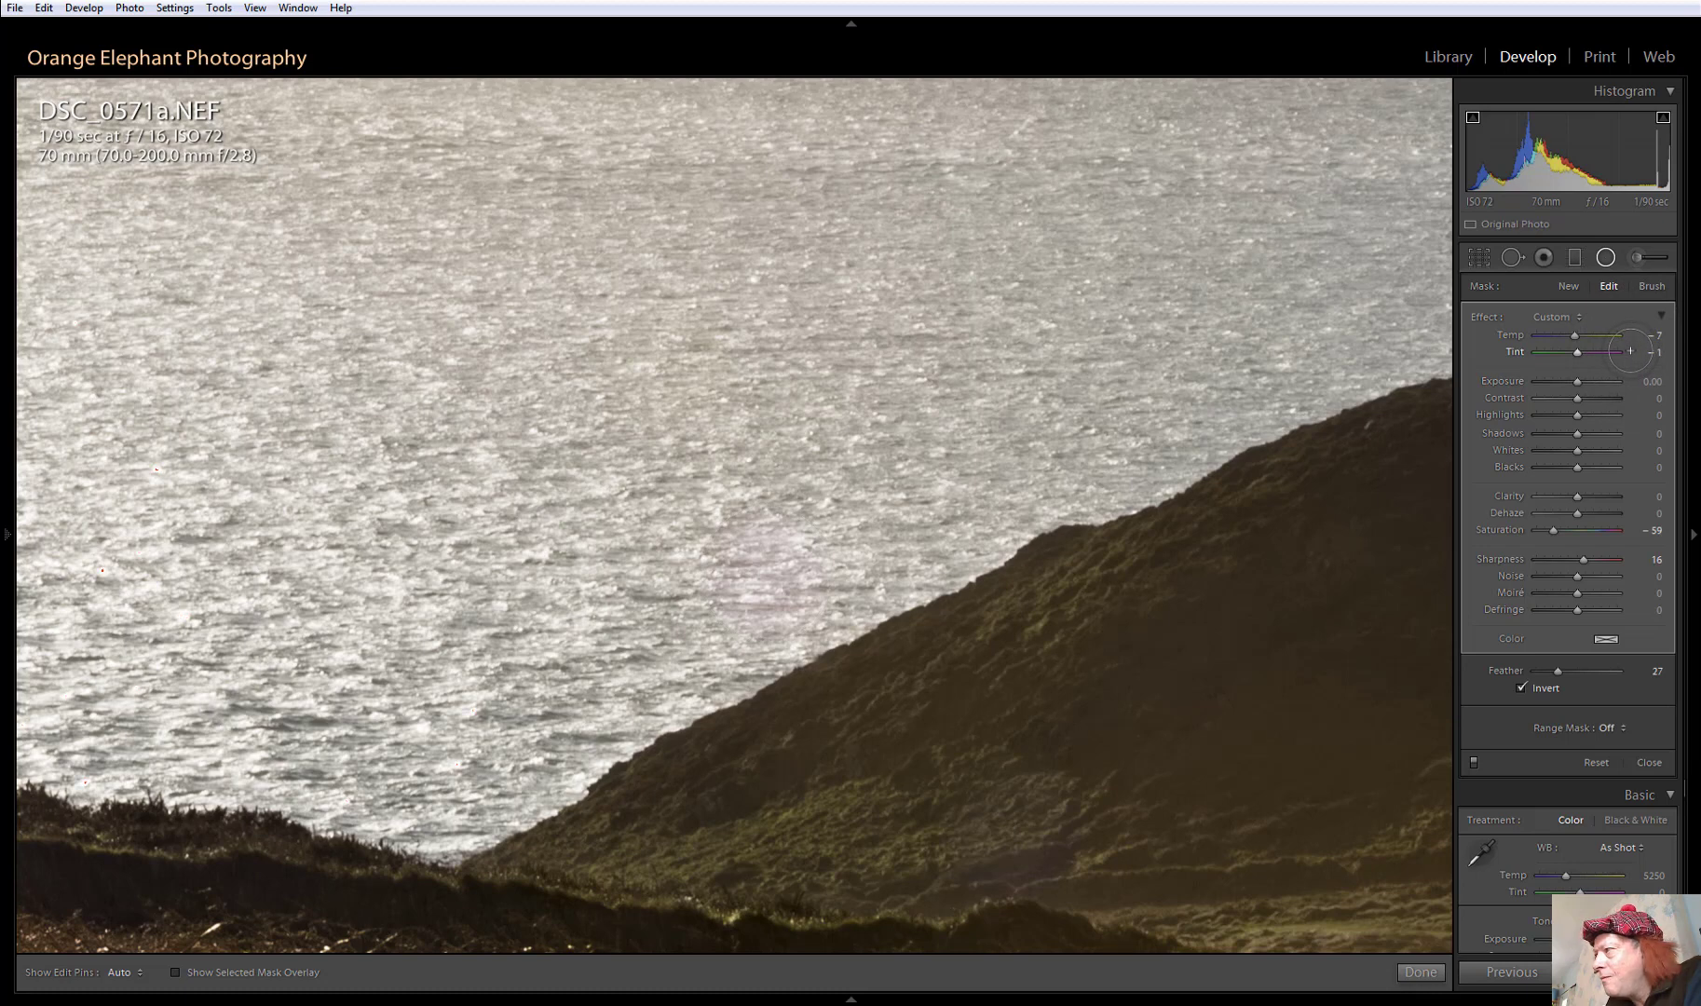
drag(1631, 351, 1620, 353)
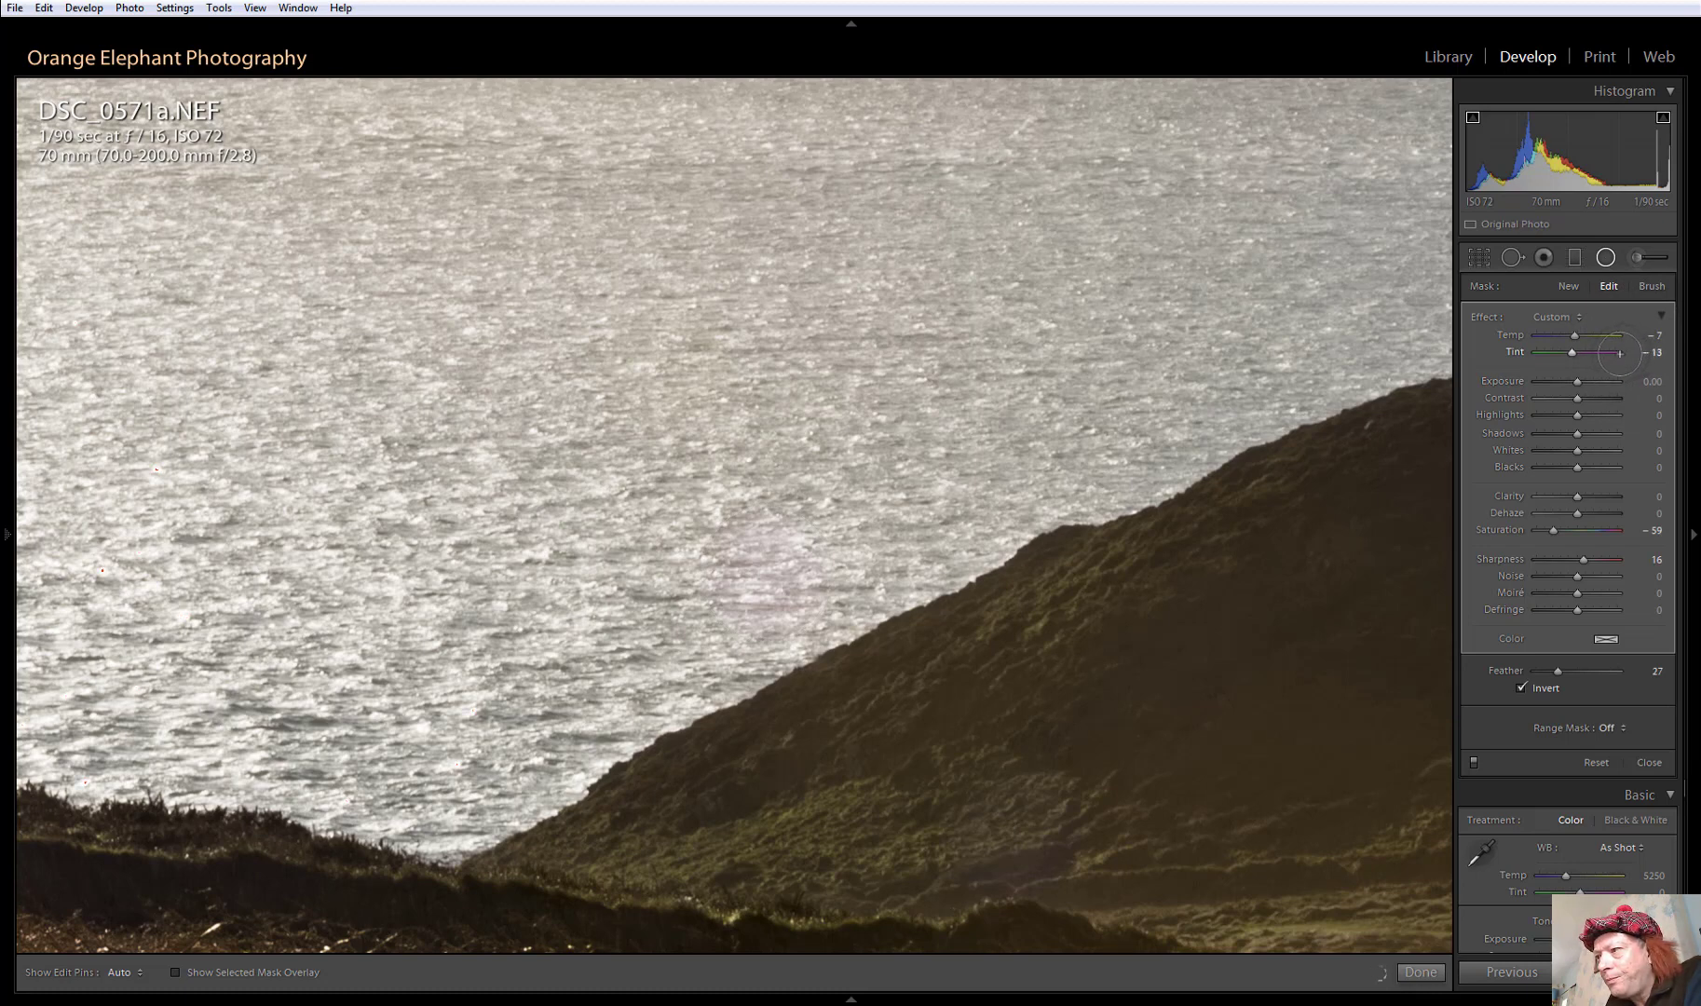
drag(1614, 354, 1607, 357)
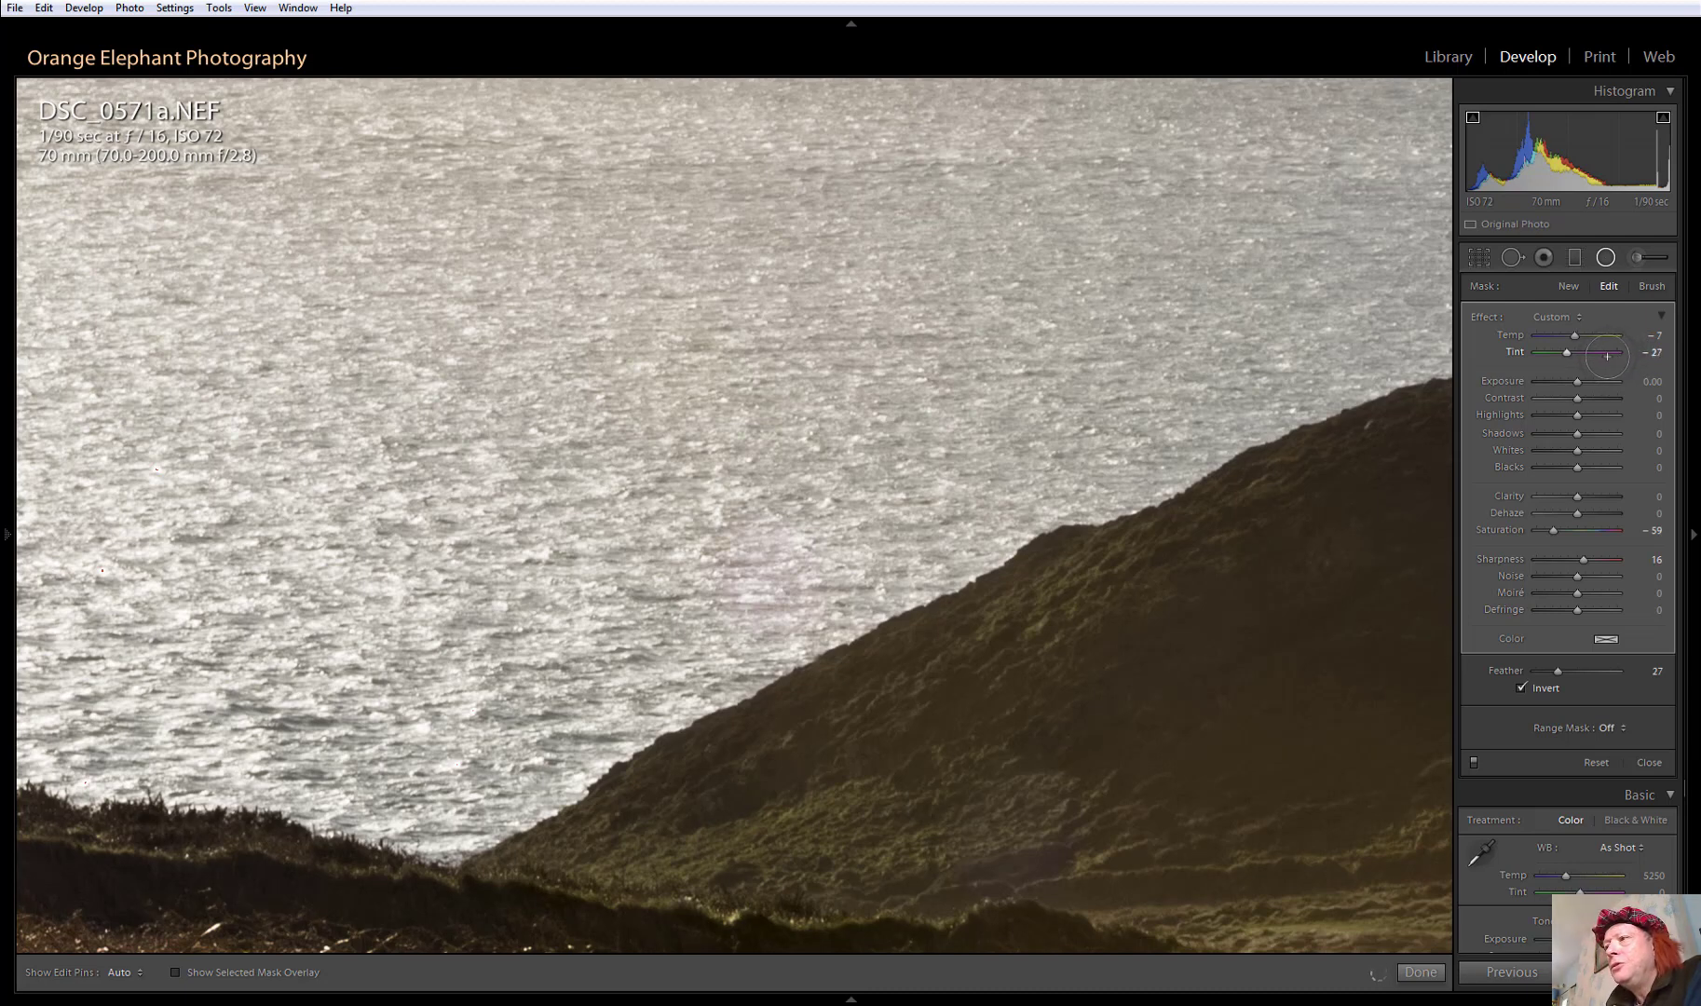
drag(1607, 355, 1604, 359)
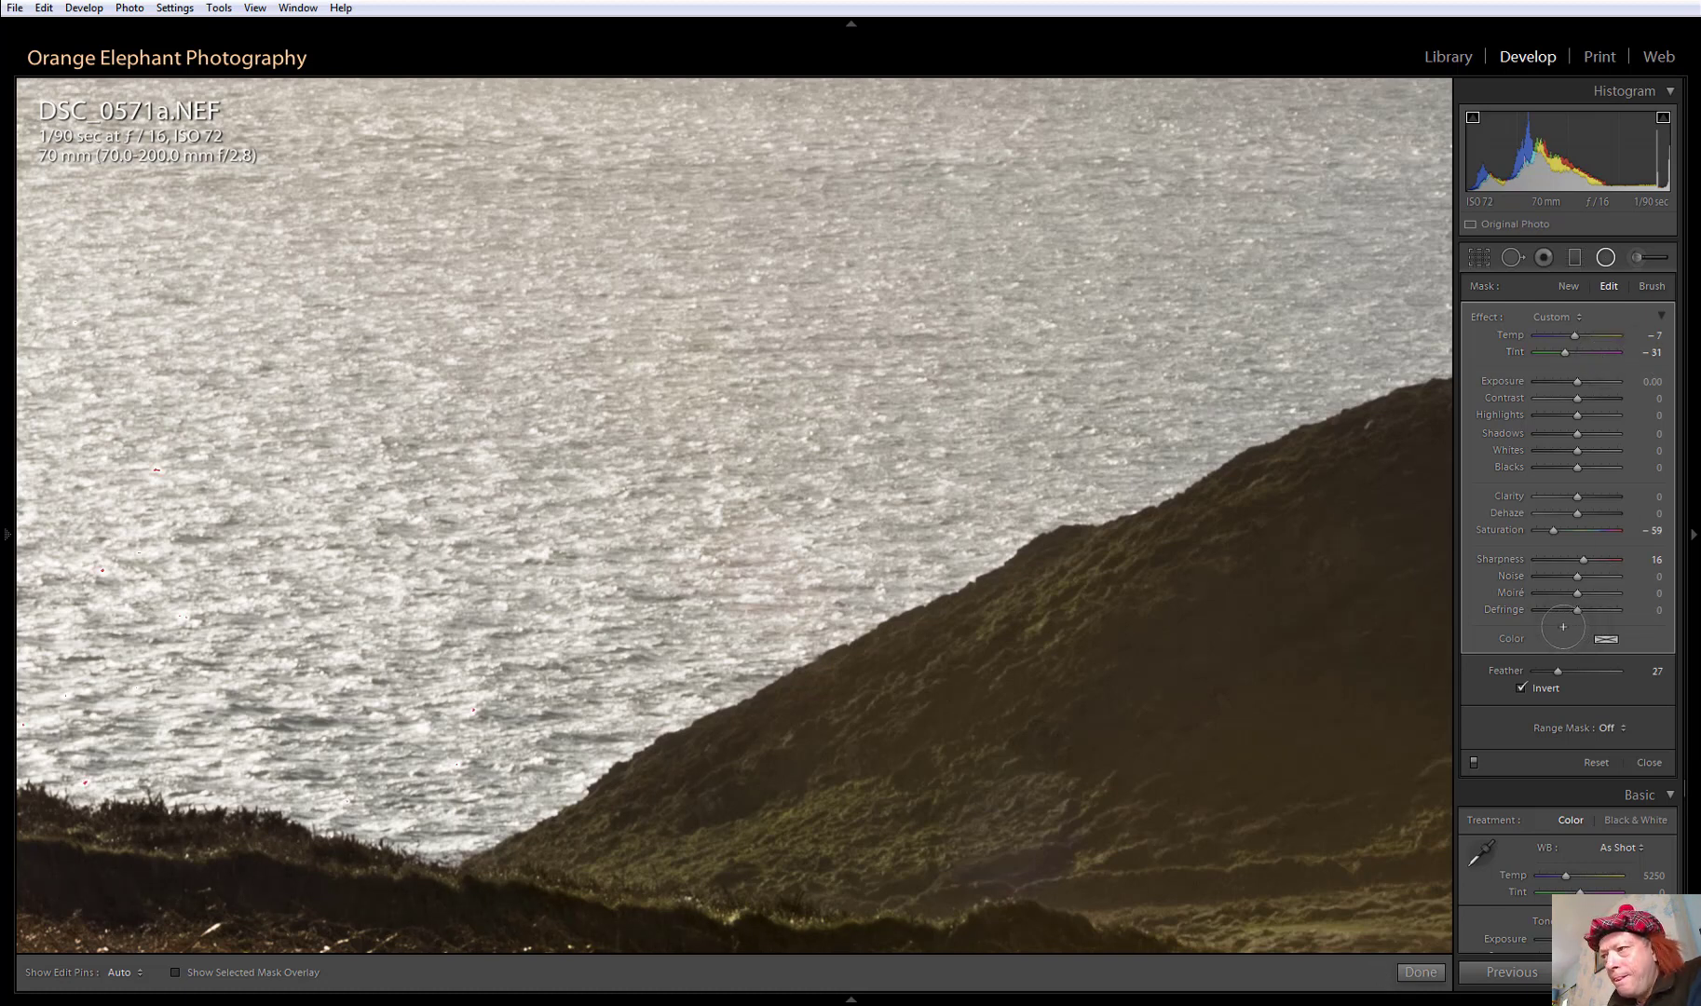
click(1420, 971)
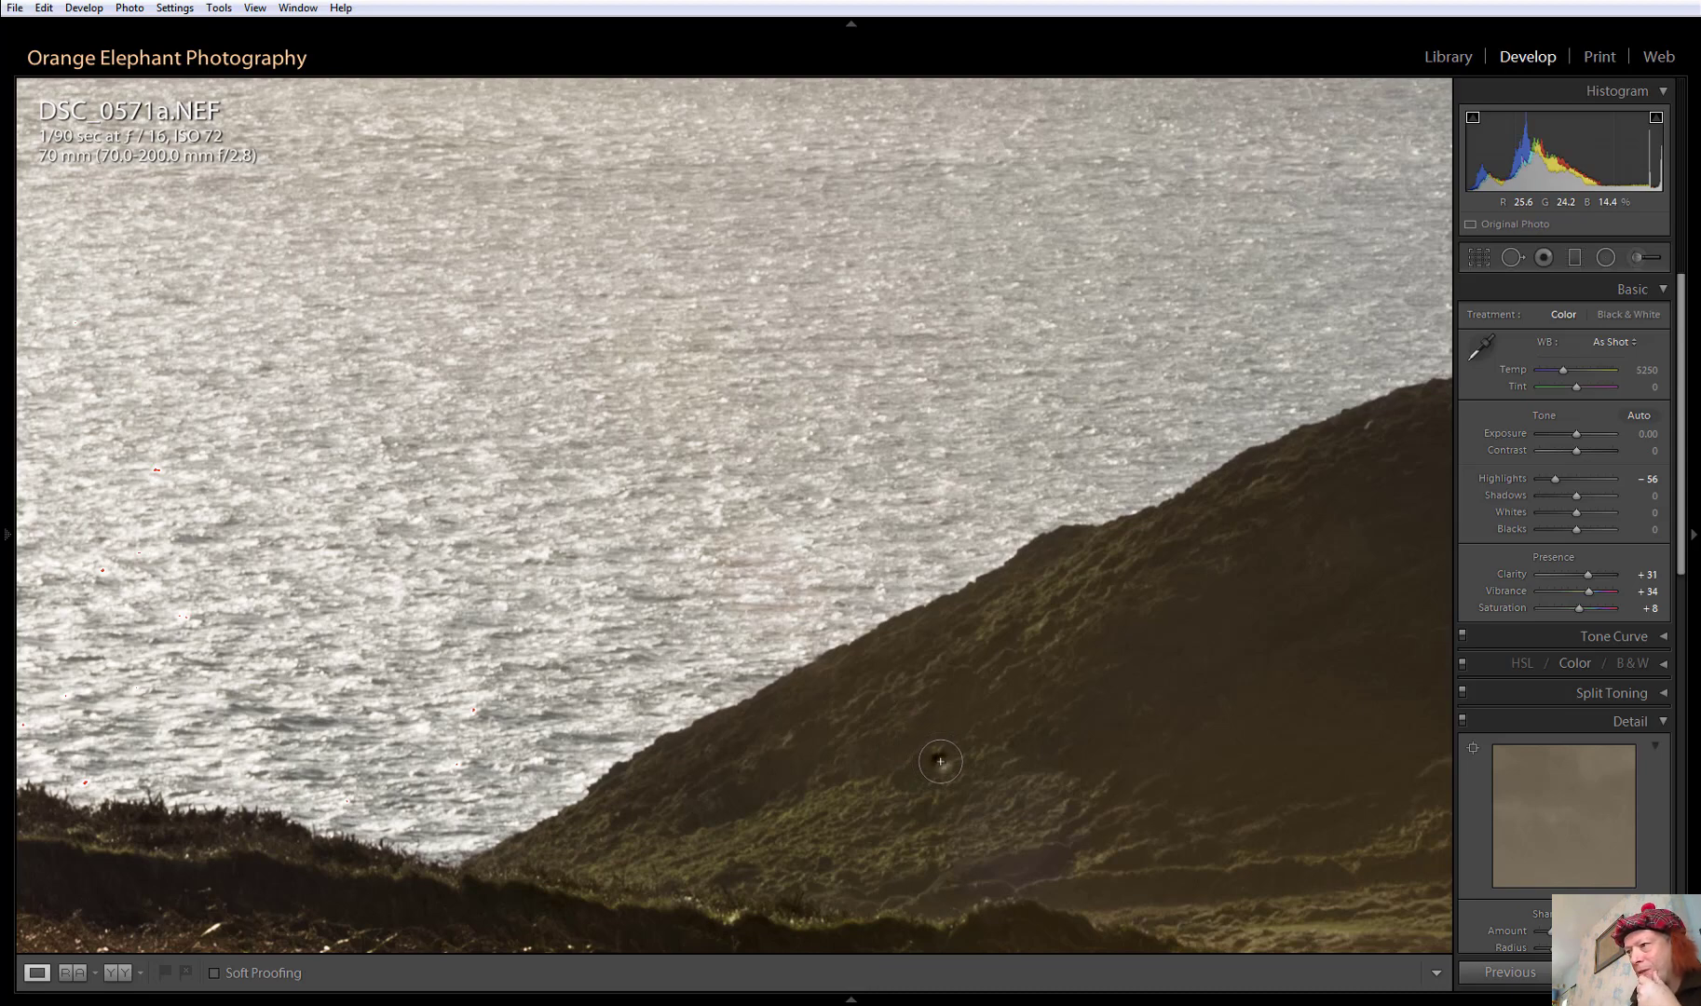
Paint an Adjustment Brush mask of size 8 over the yellow flare on the foreground's lower edge, checking its coverage with the mask overlay
click(939, 760)
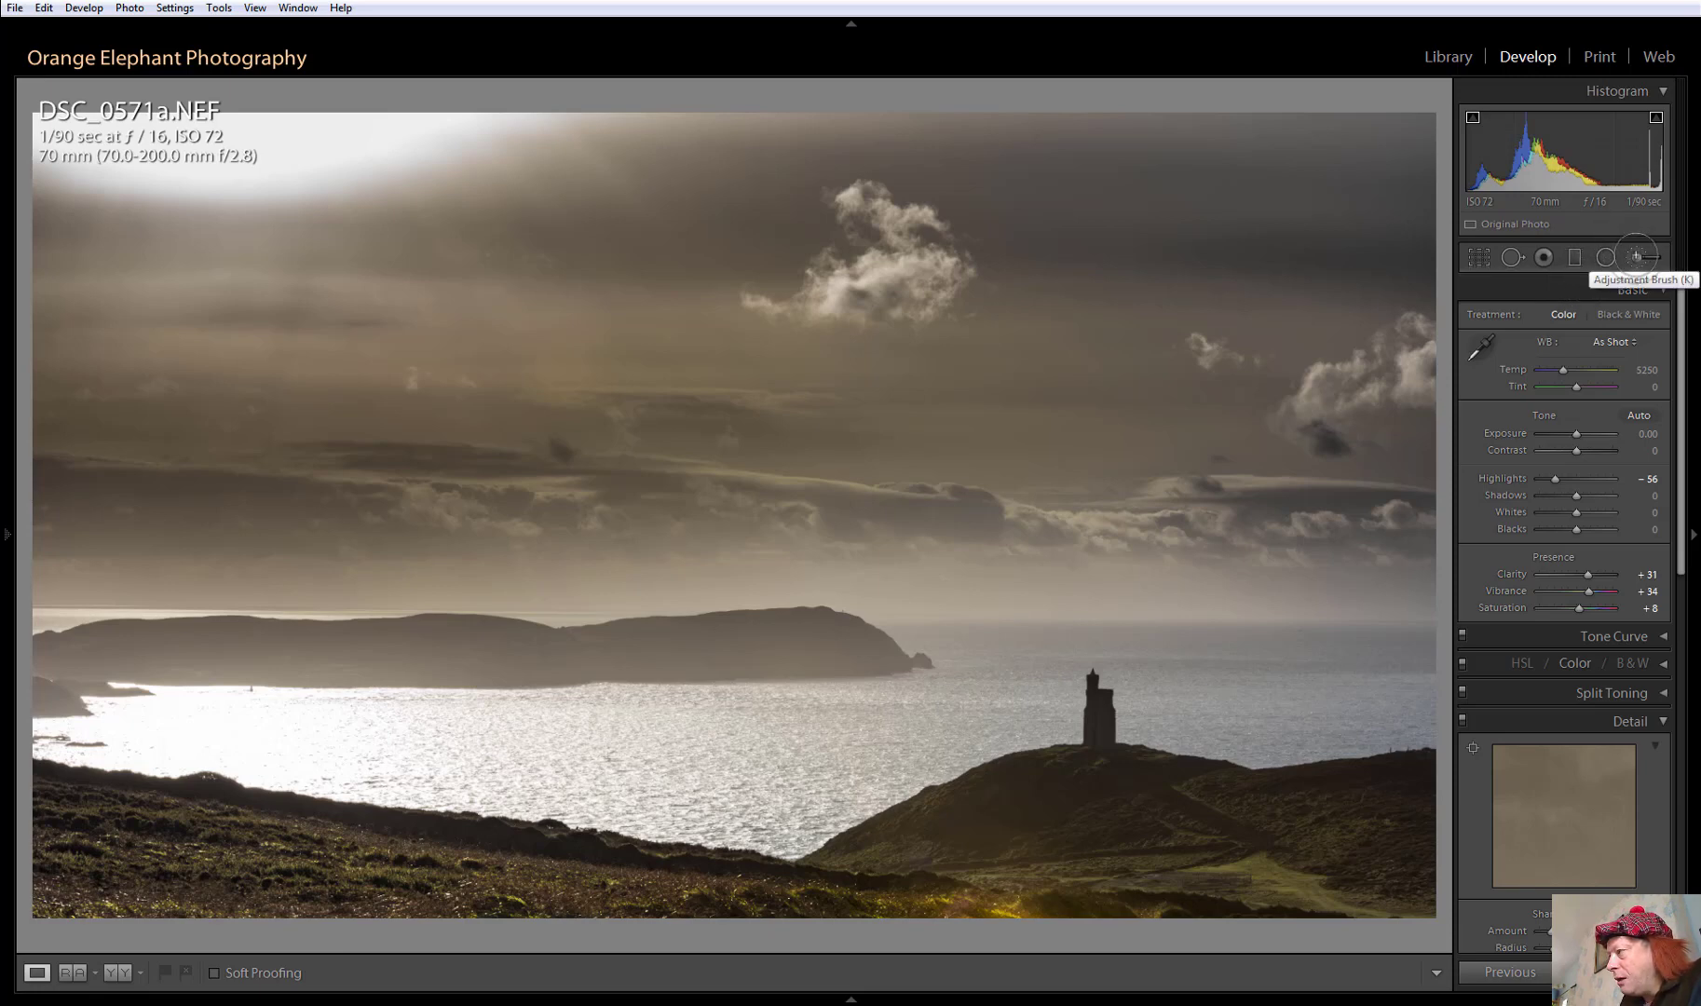
click(1637, 256)
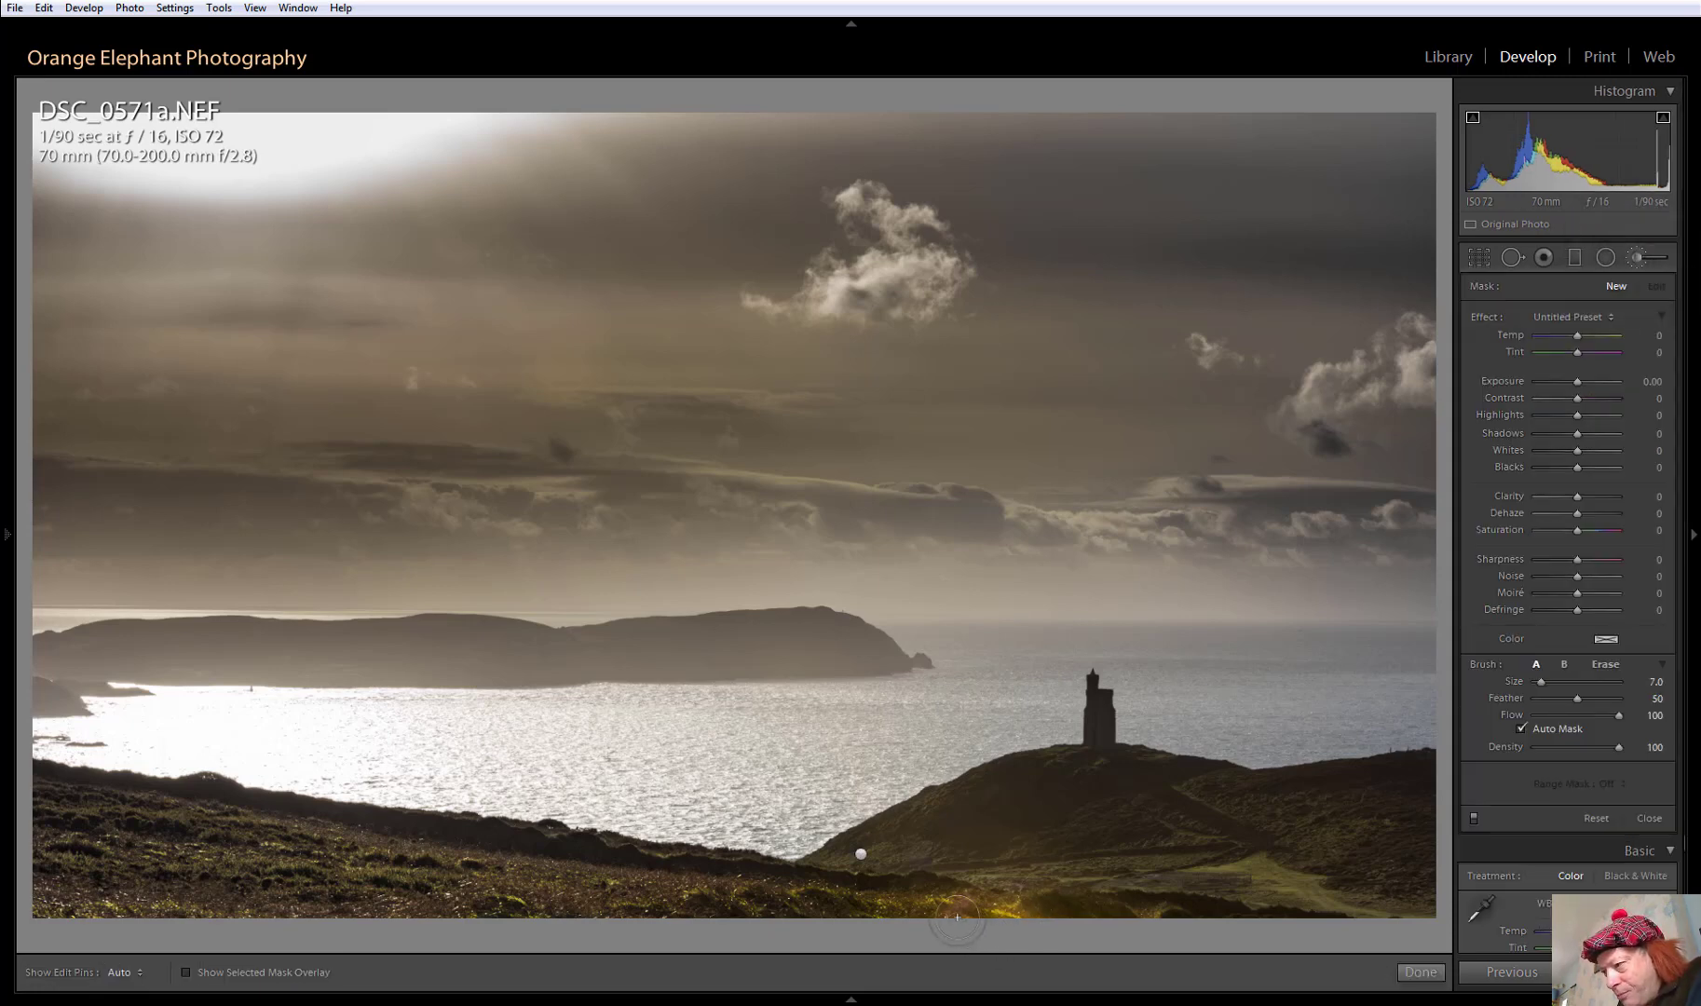
scroll(956, 917, up, 1)
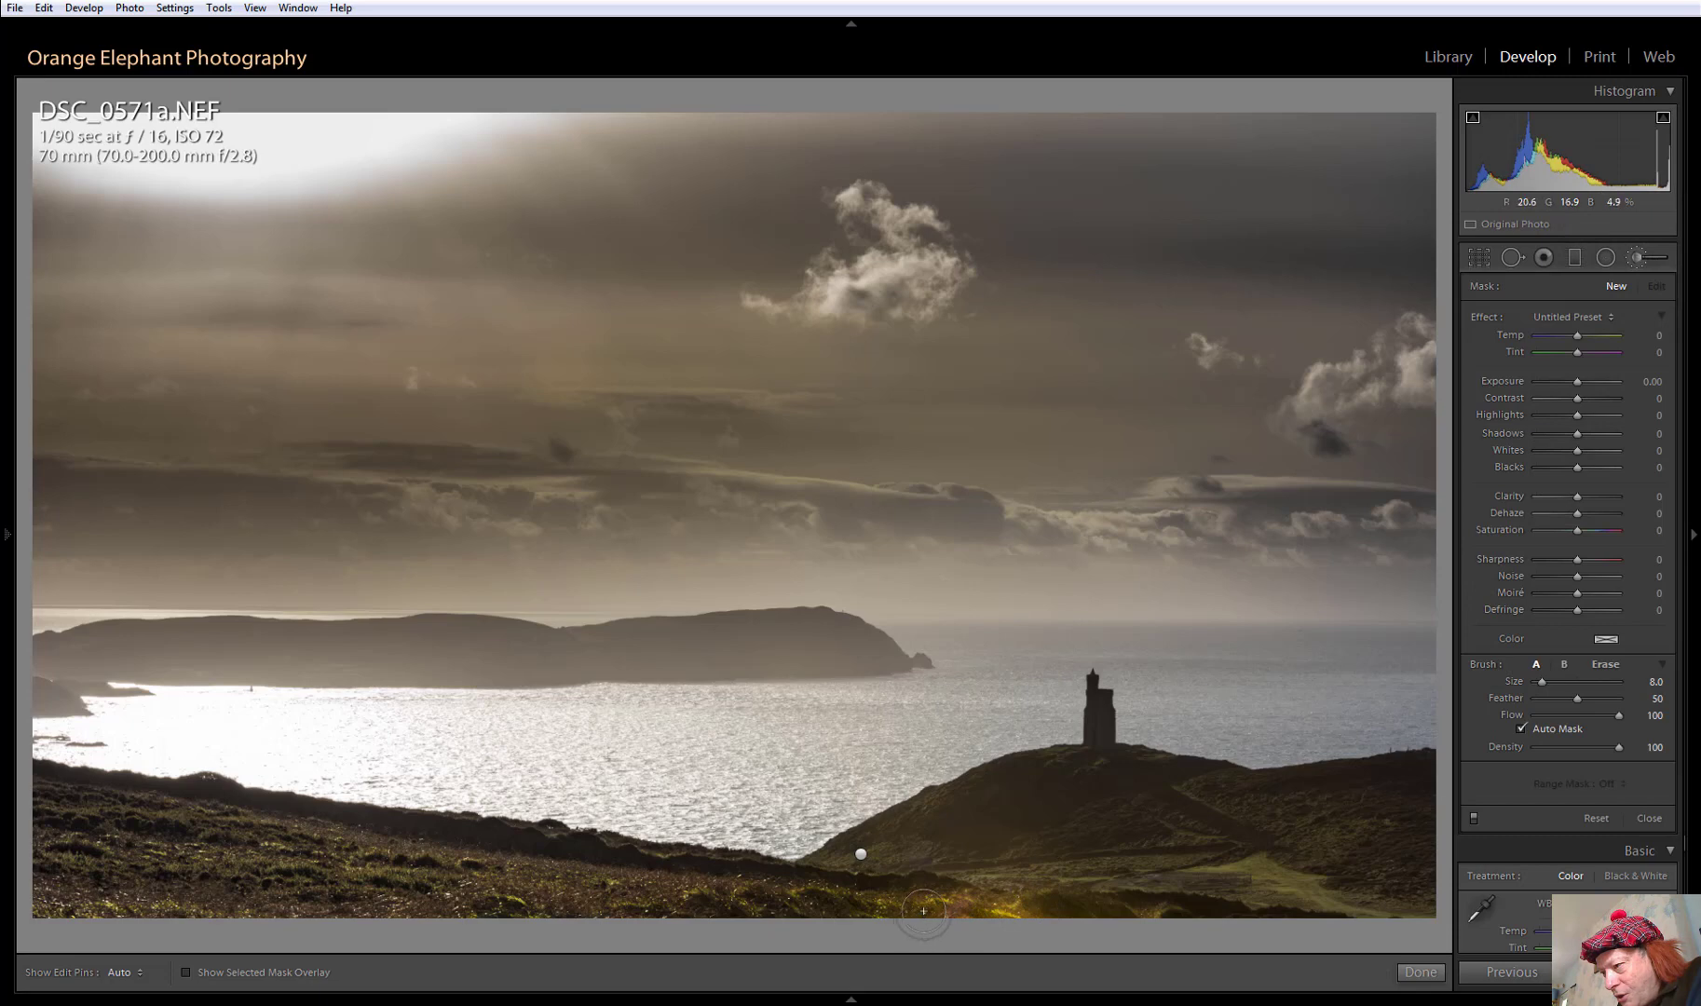
click(185, 973)
mouse_move(937, 917)
mouse_down()
mouse_move(959, 934)
mouse_move(1034, 919)
mouse_up()
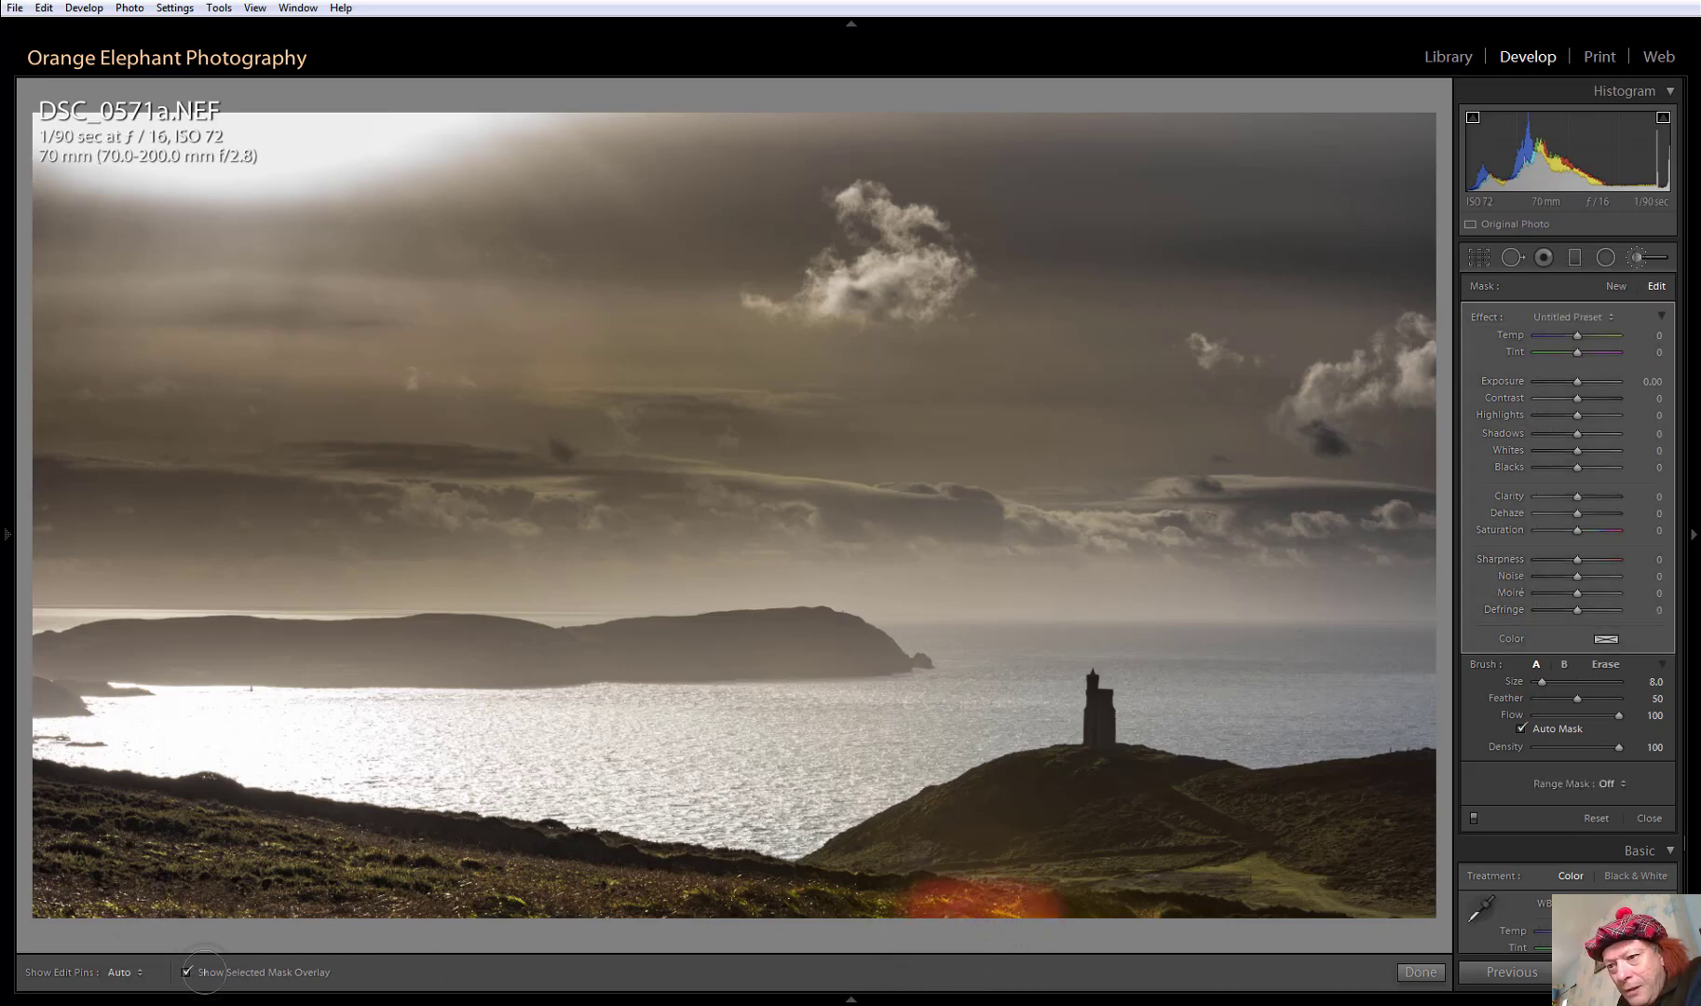
click(185, 972)
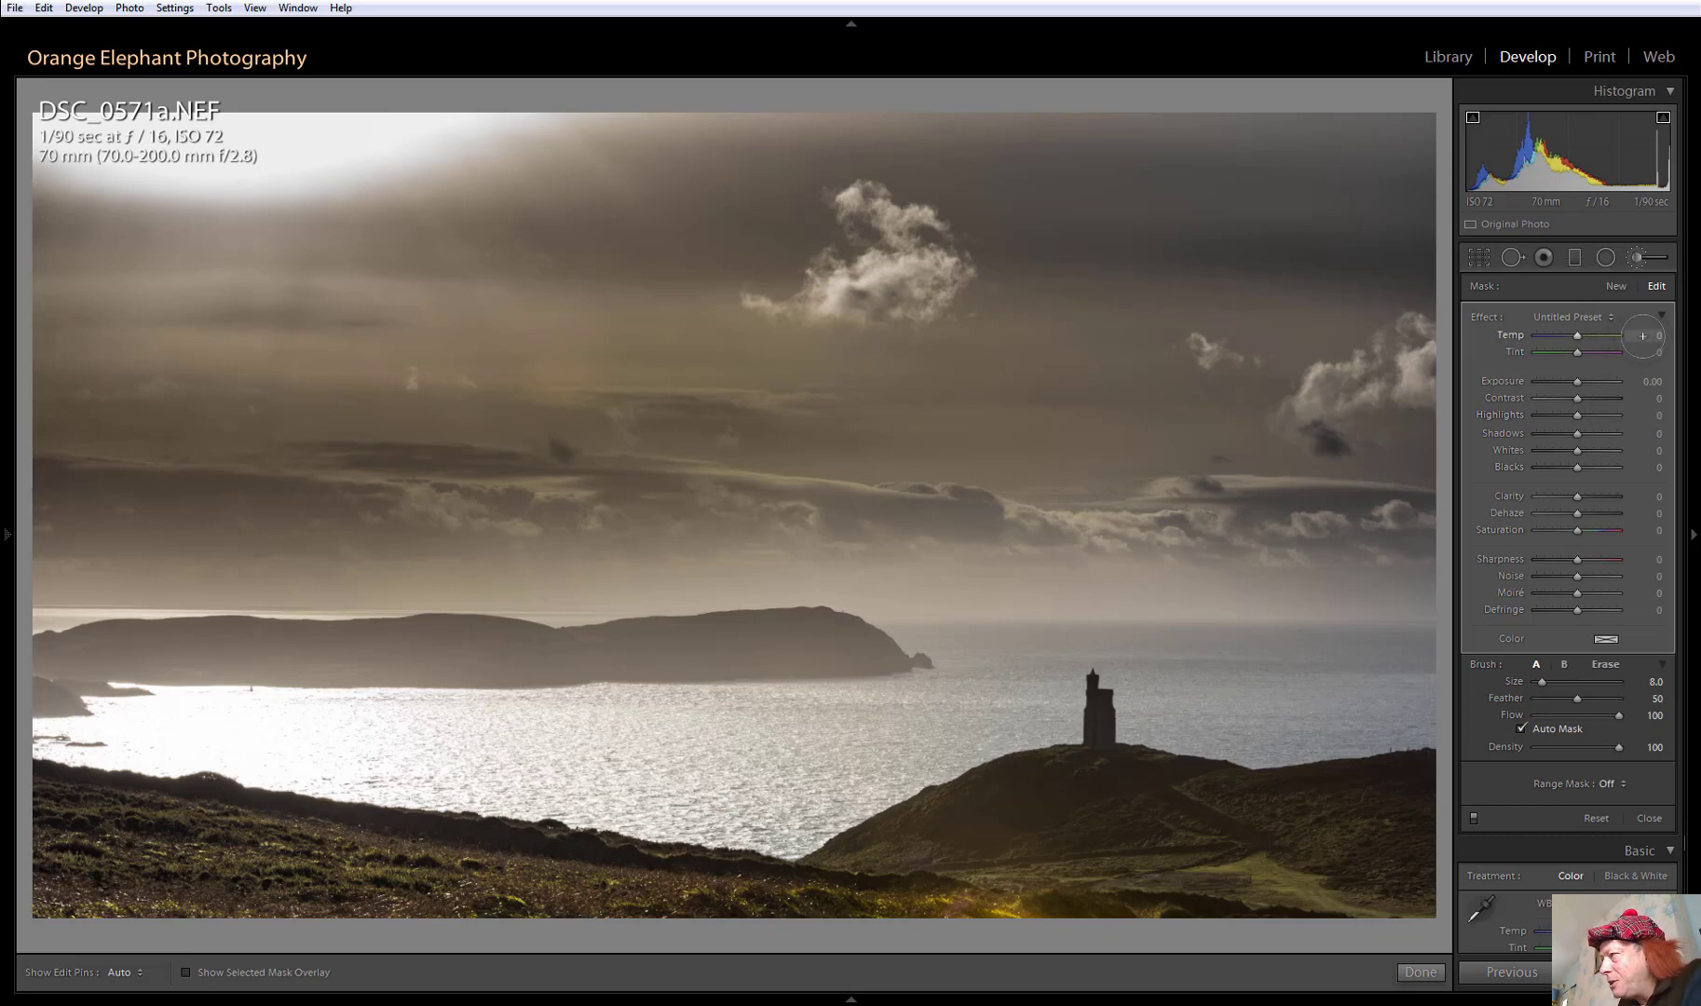
Try a Temp of -24 on the brushed yellow flare, and reset Temp to its default
drag(1637, 335, 1616, 335)
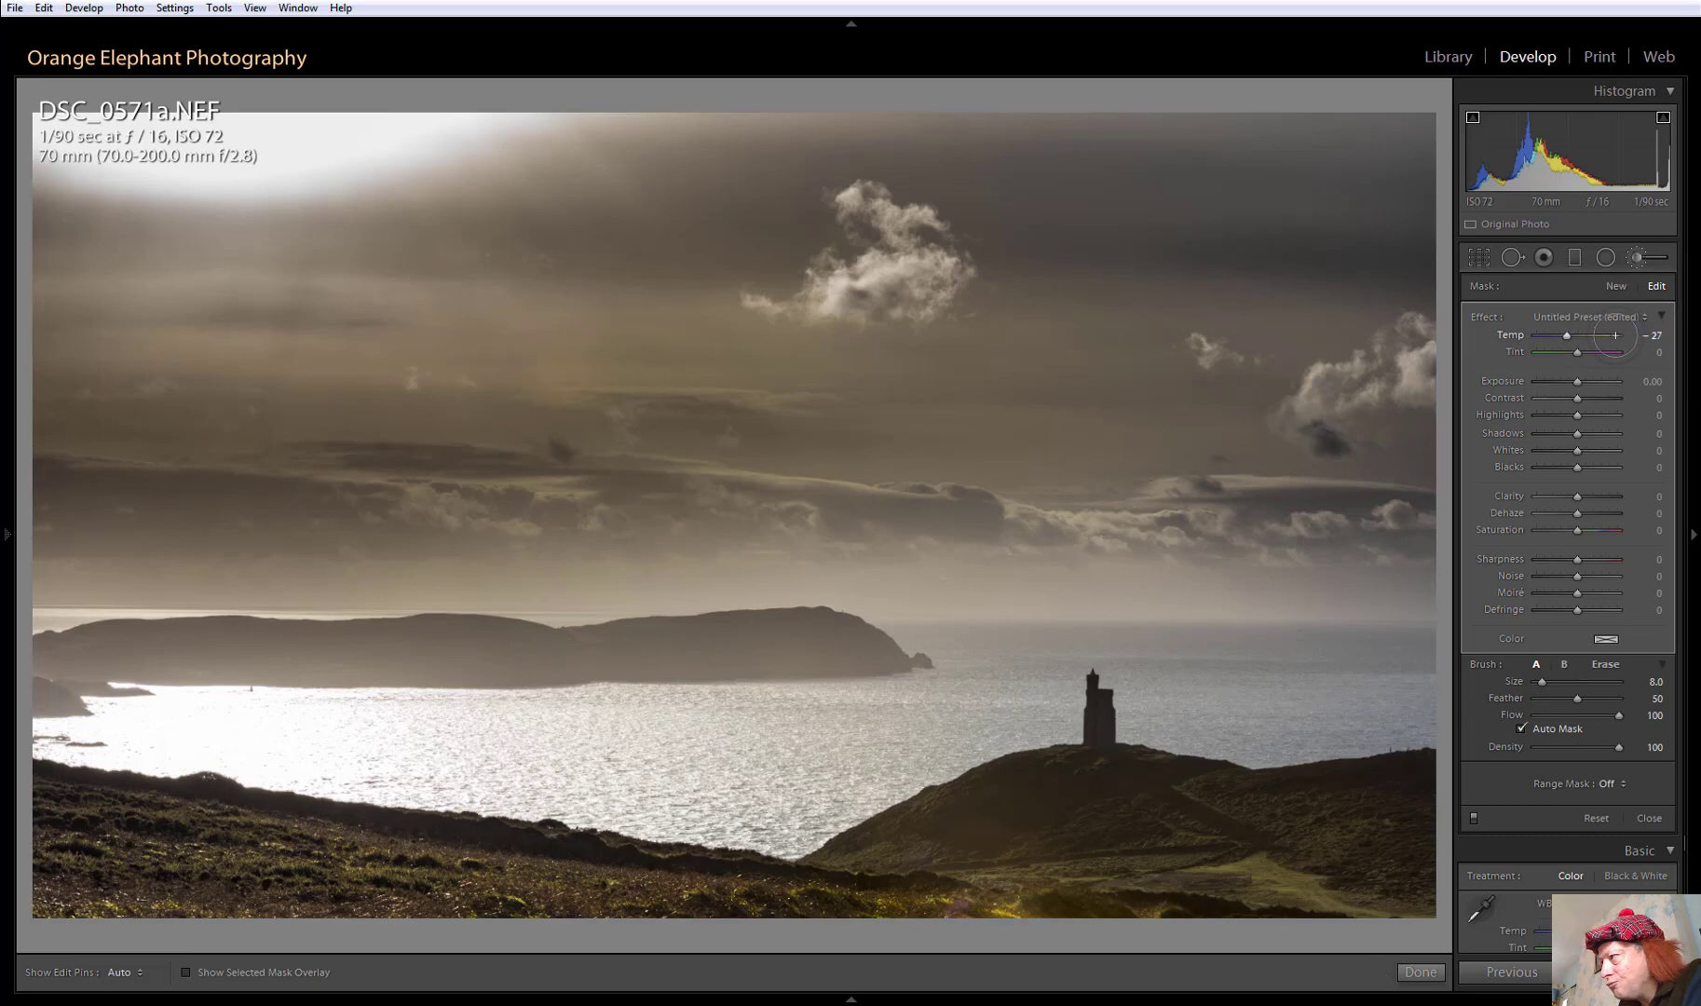
drag(1615, 335, 1618, 336)
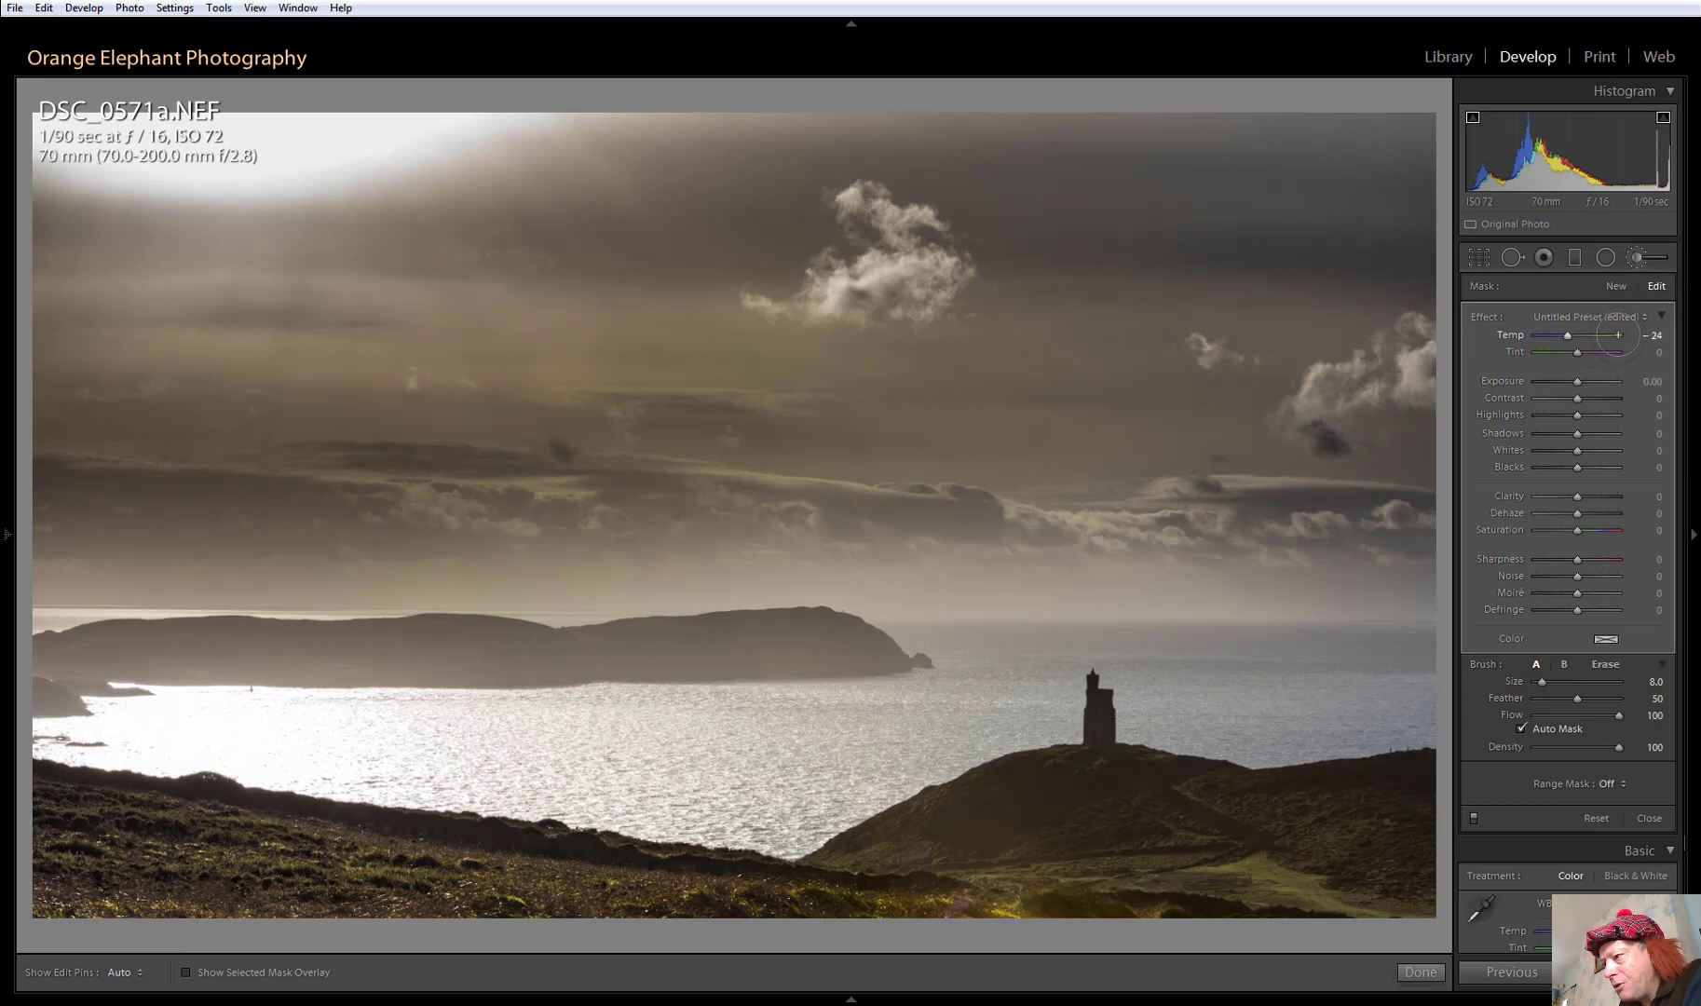
double_click(1517, 335)
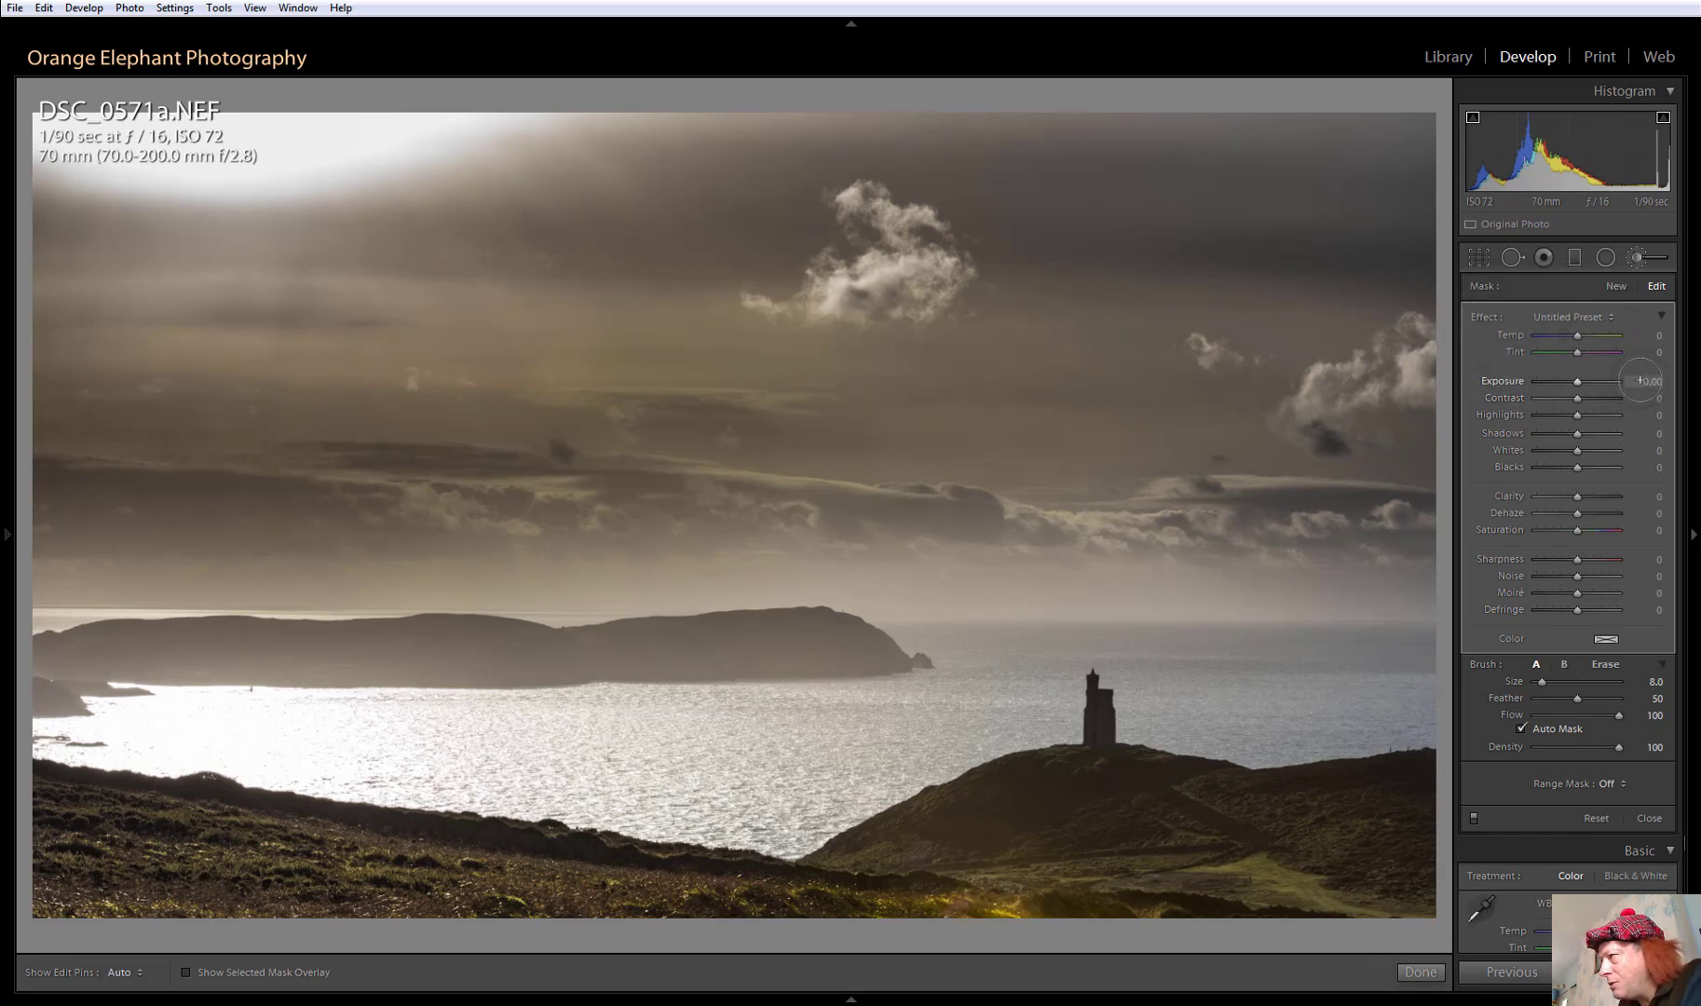
Give the brushed yellow flare Exposure -1.00 and Clarity 22, and finish the brush adjustment
drag(1640, 381, 1627, 380)
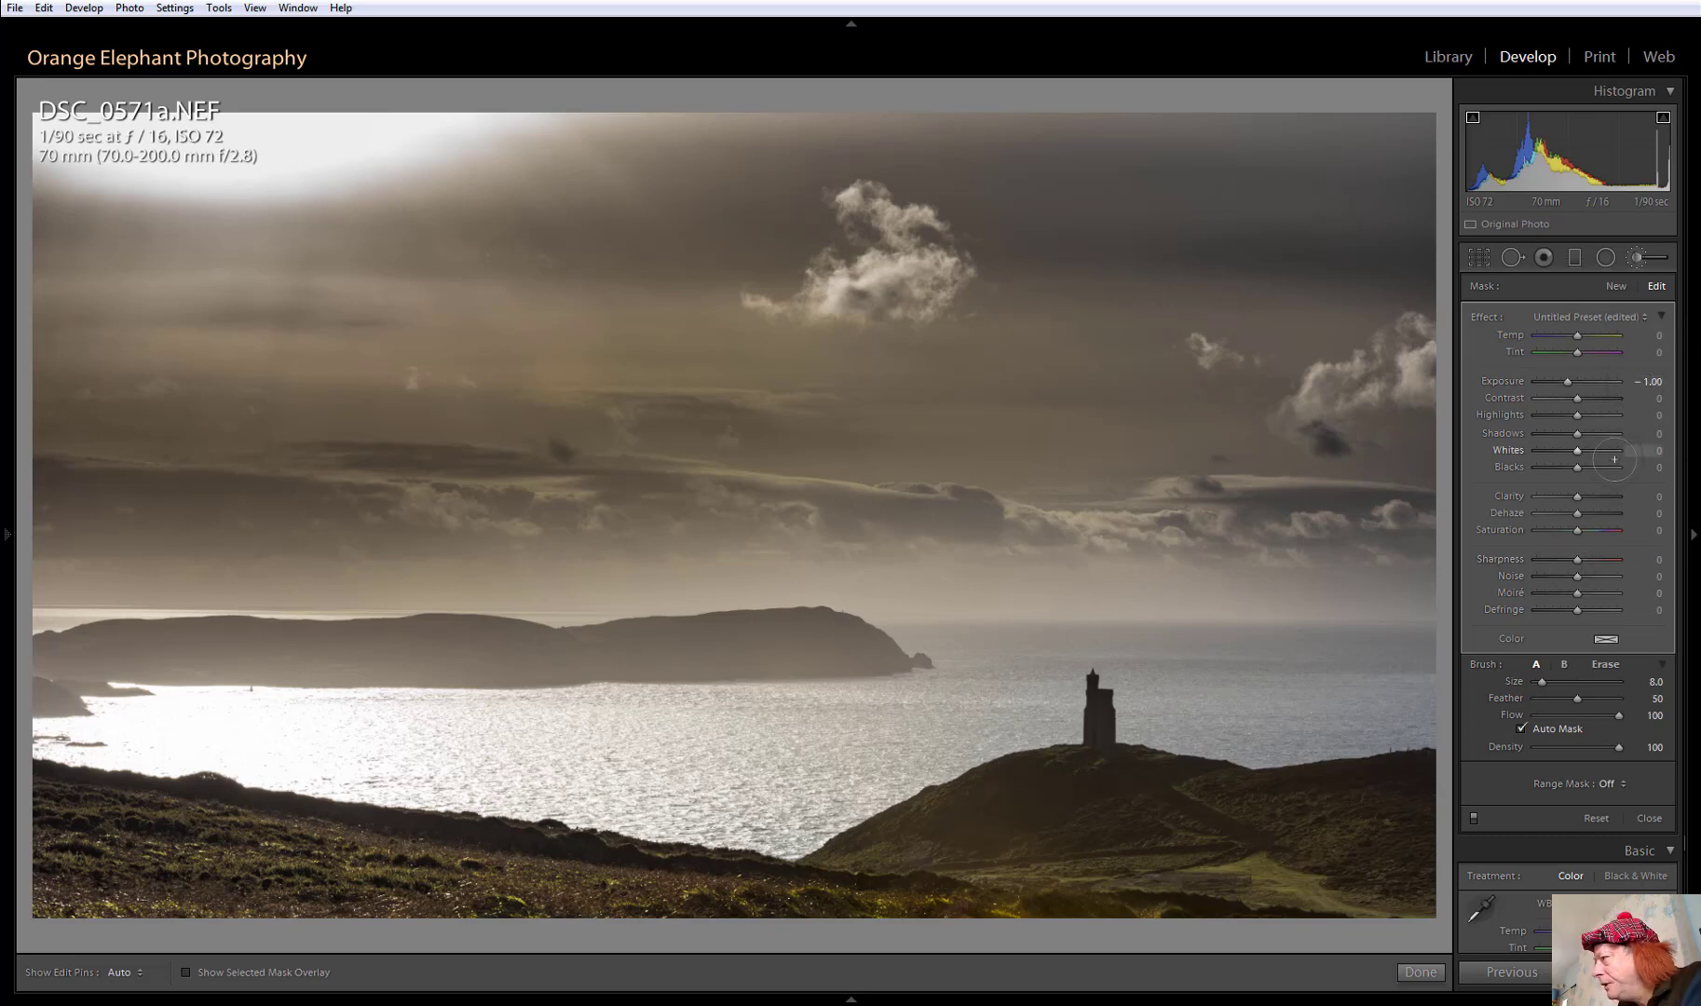
drag(1635, 497, 1658, 497)
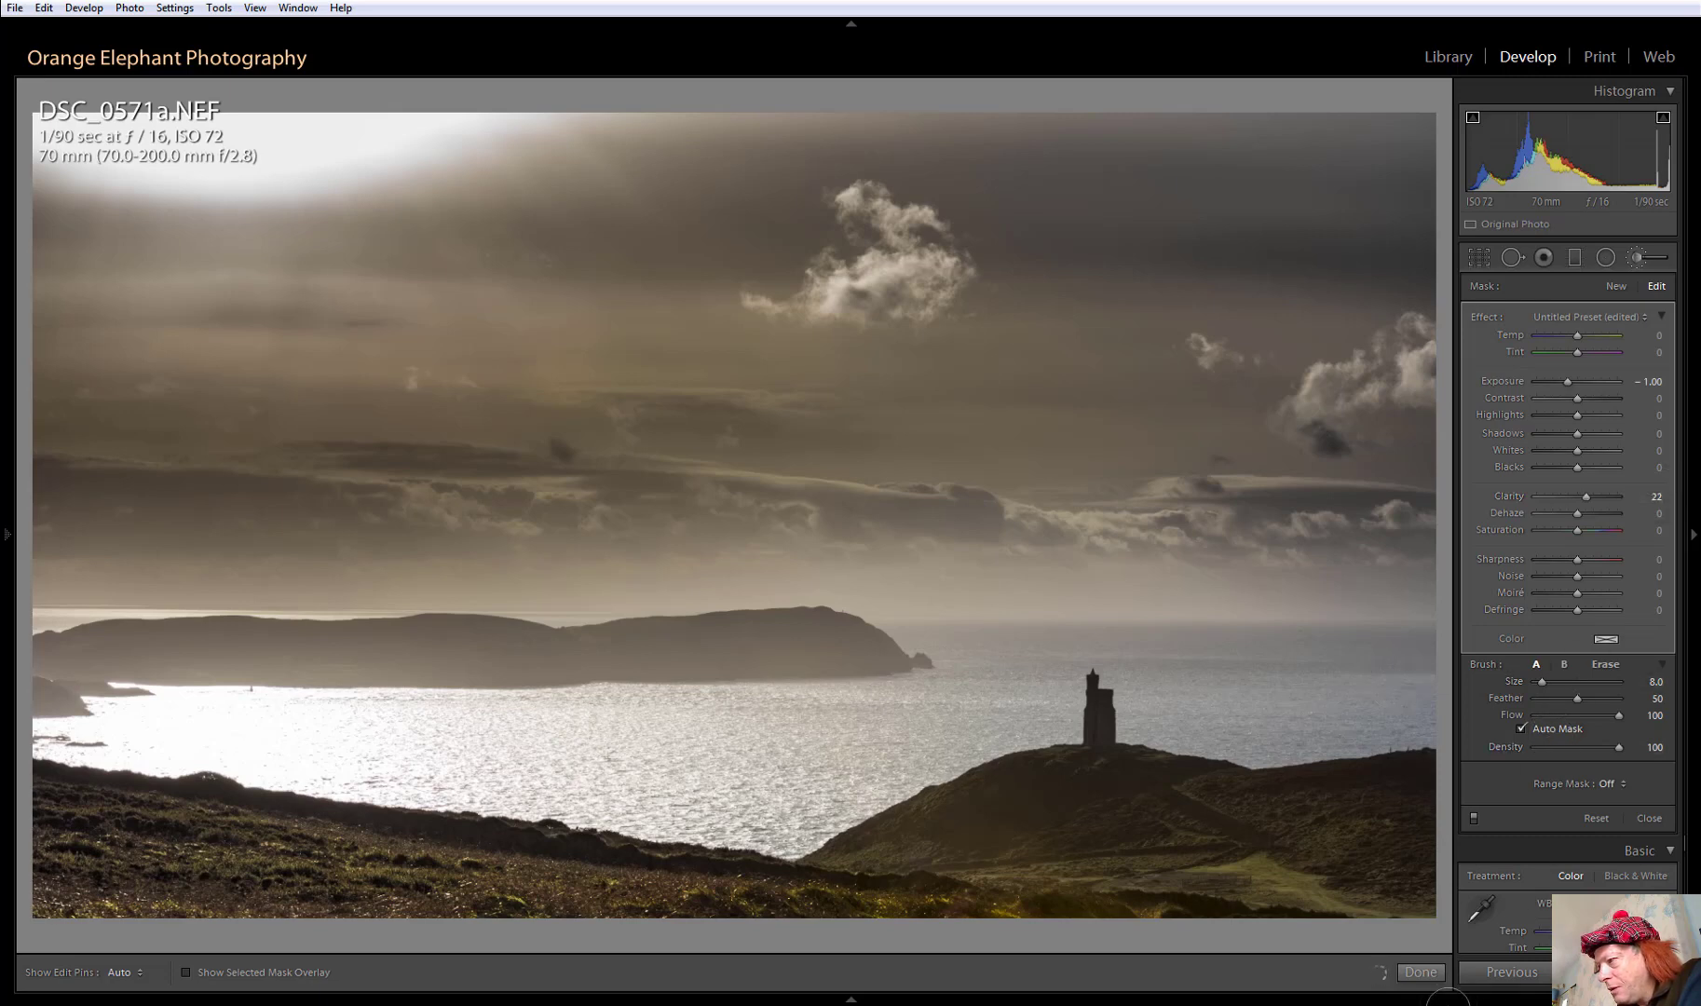
click(1420, 972)
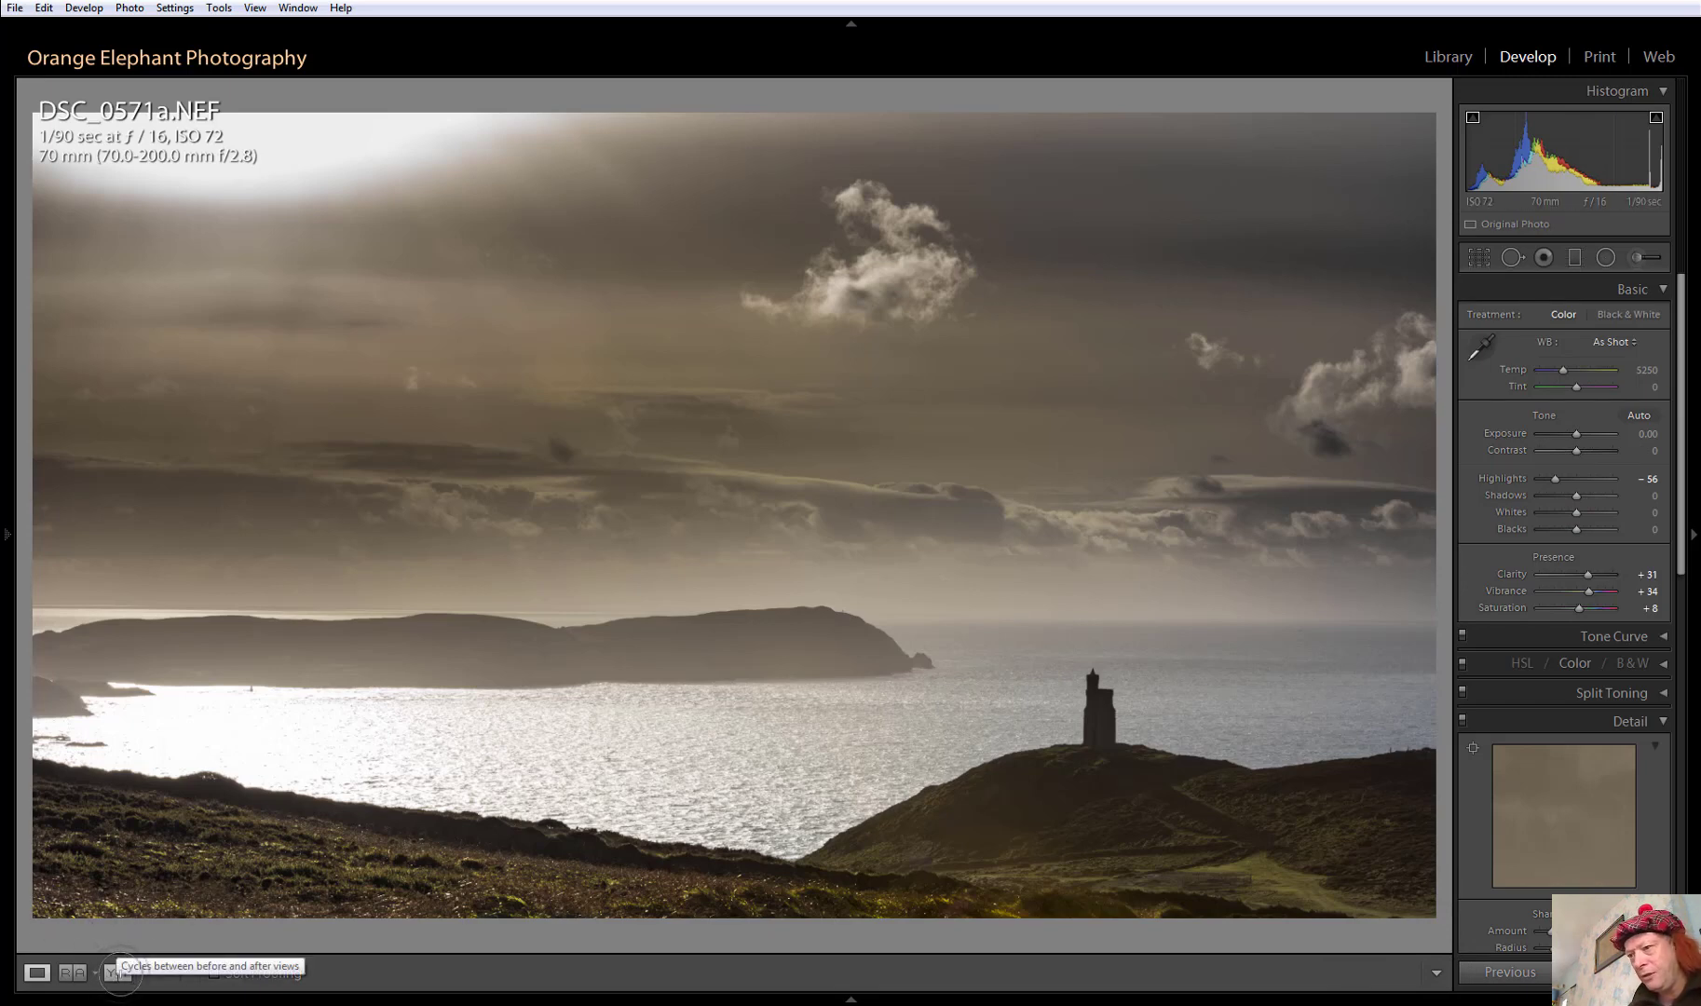
Compare the photo before and after side by side, including a close-up of the flare area, and return to the single view
click(117, 972)
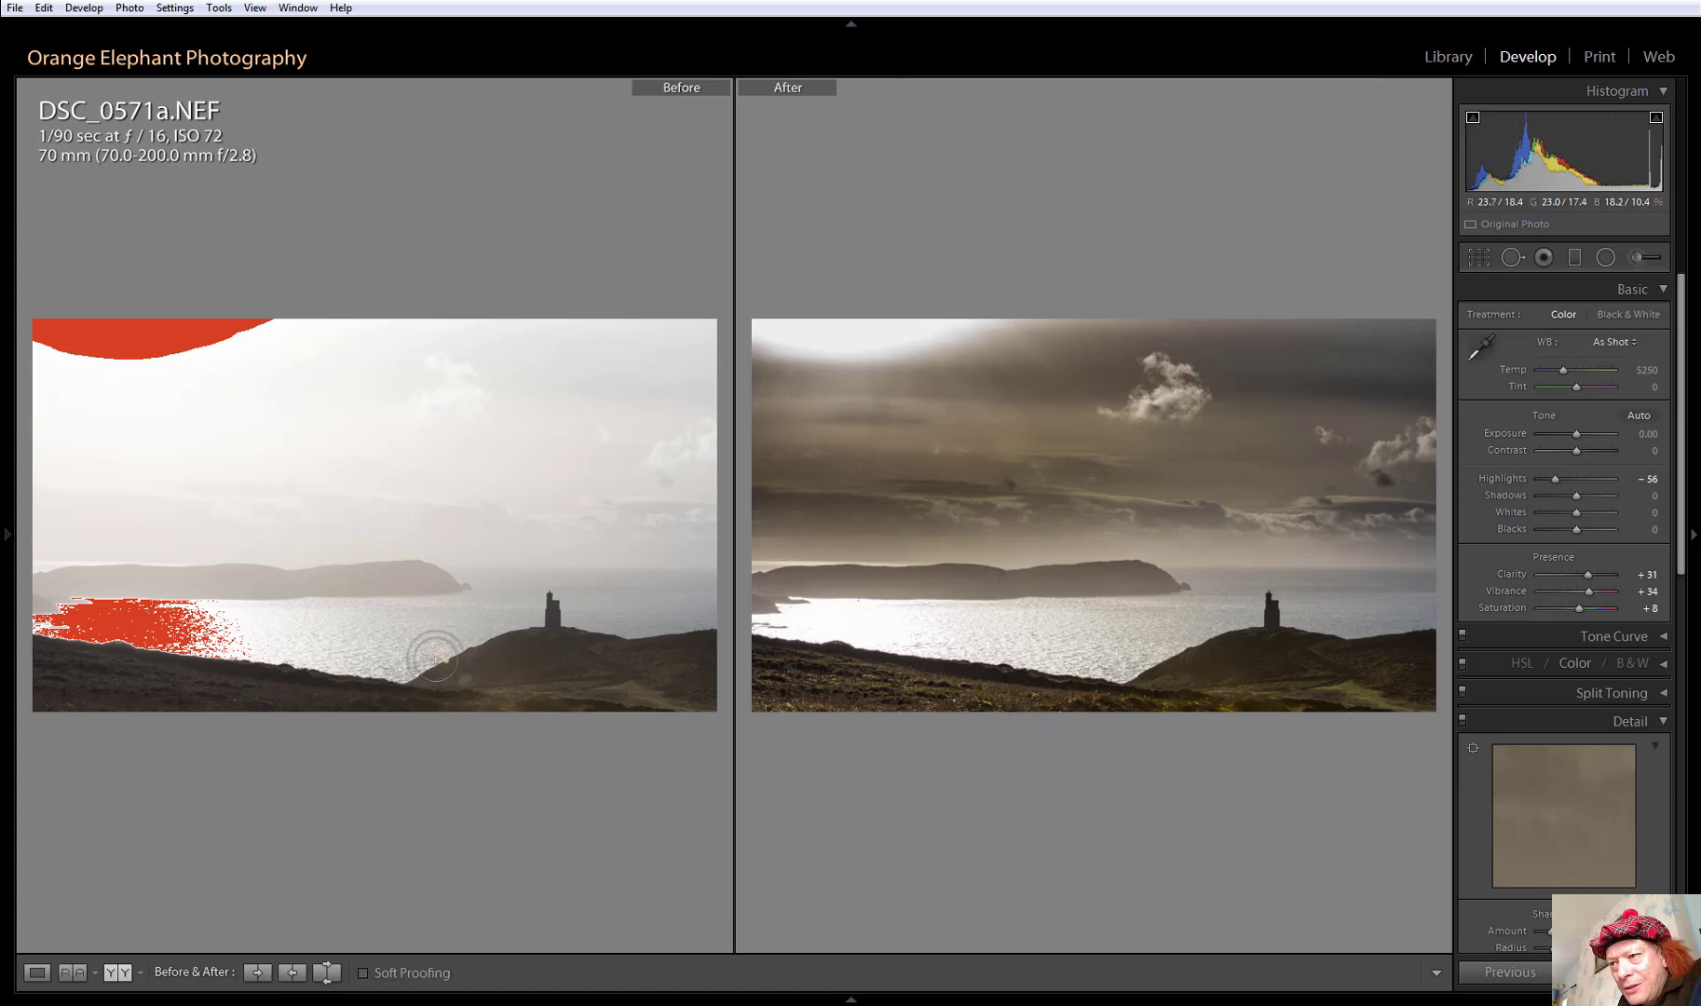
key(z)
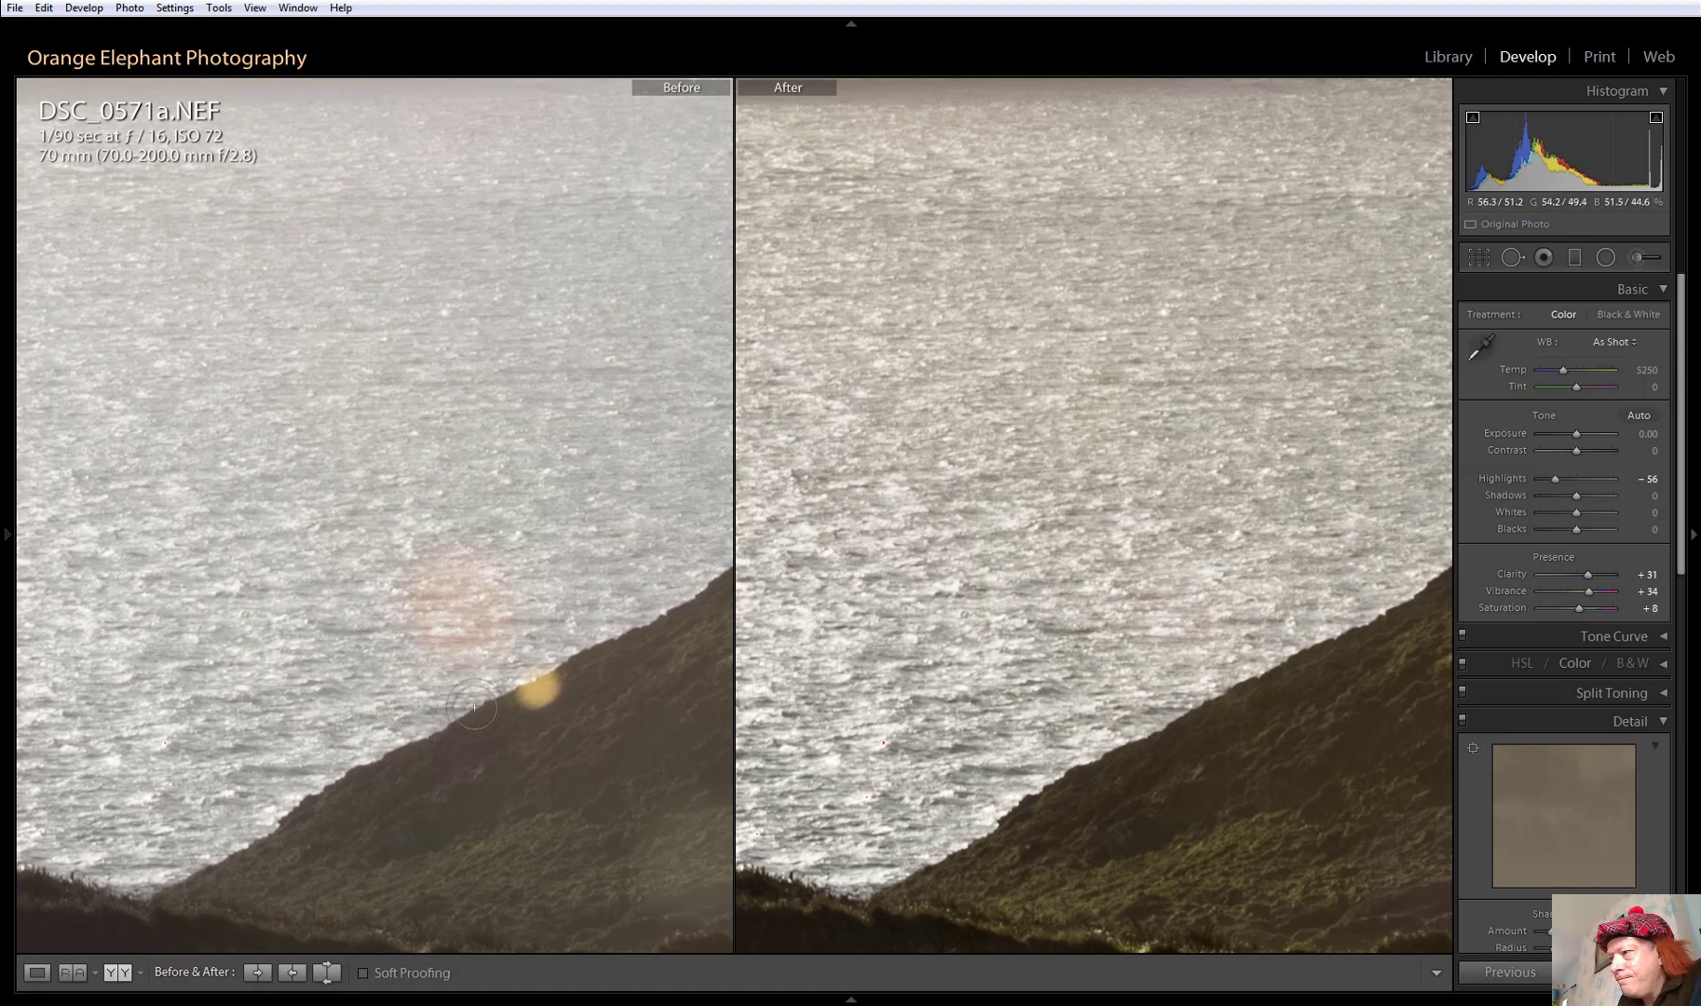
key(z)
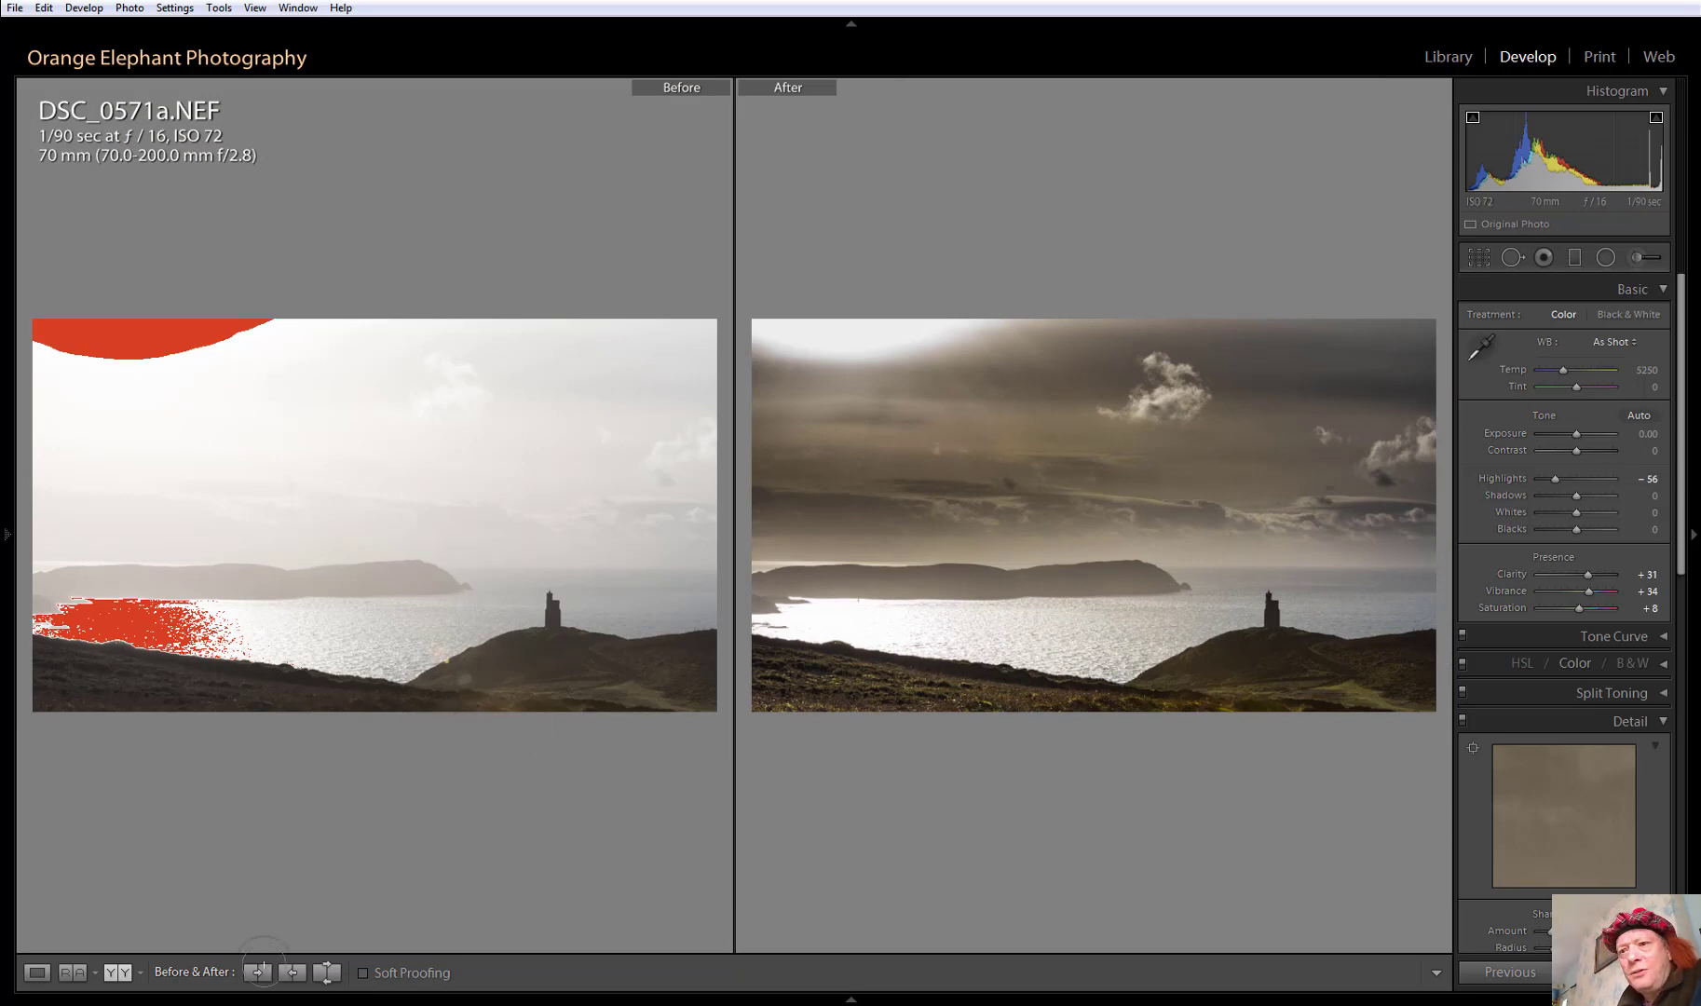
click(37, 973)
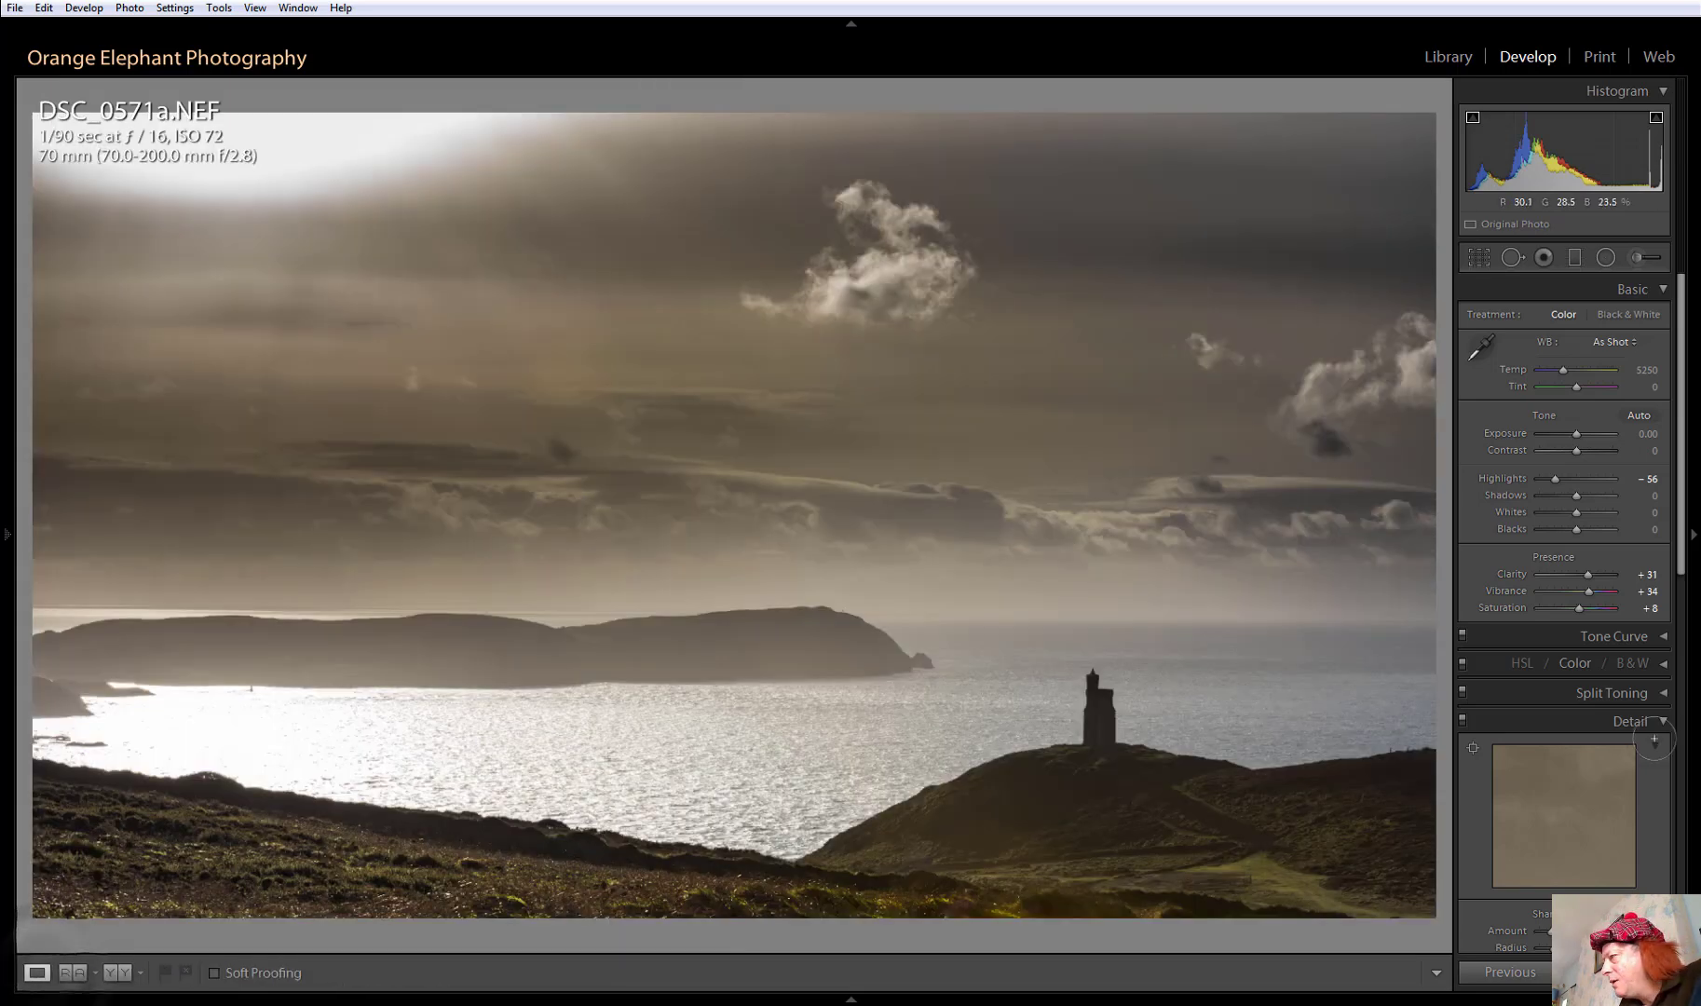
Point the Detail preview at the top of the tower on the headland
scroll(1625, 722, down, 5)
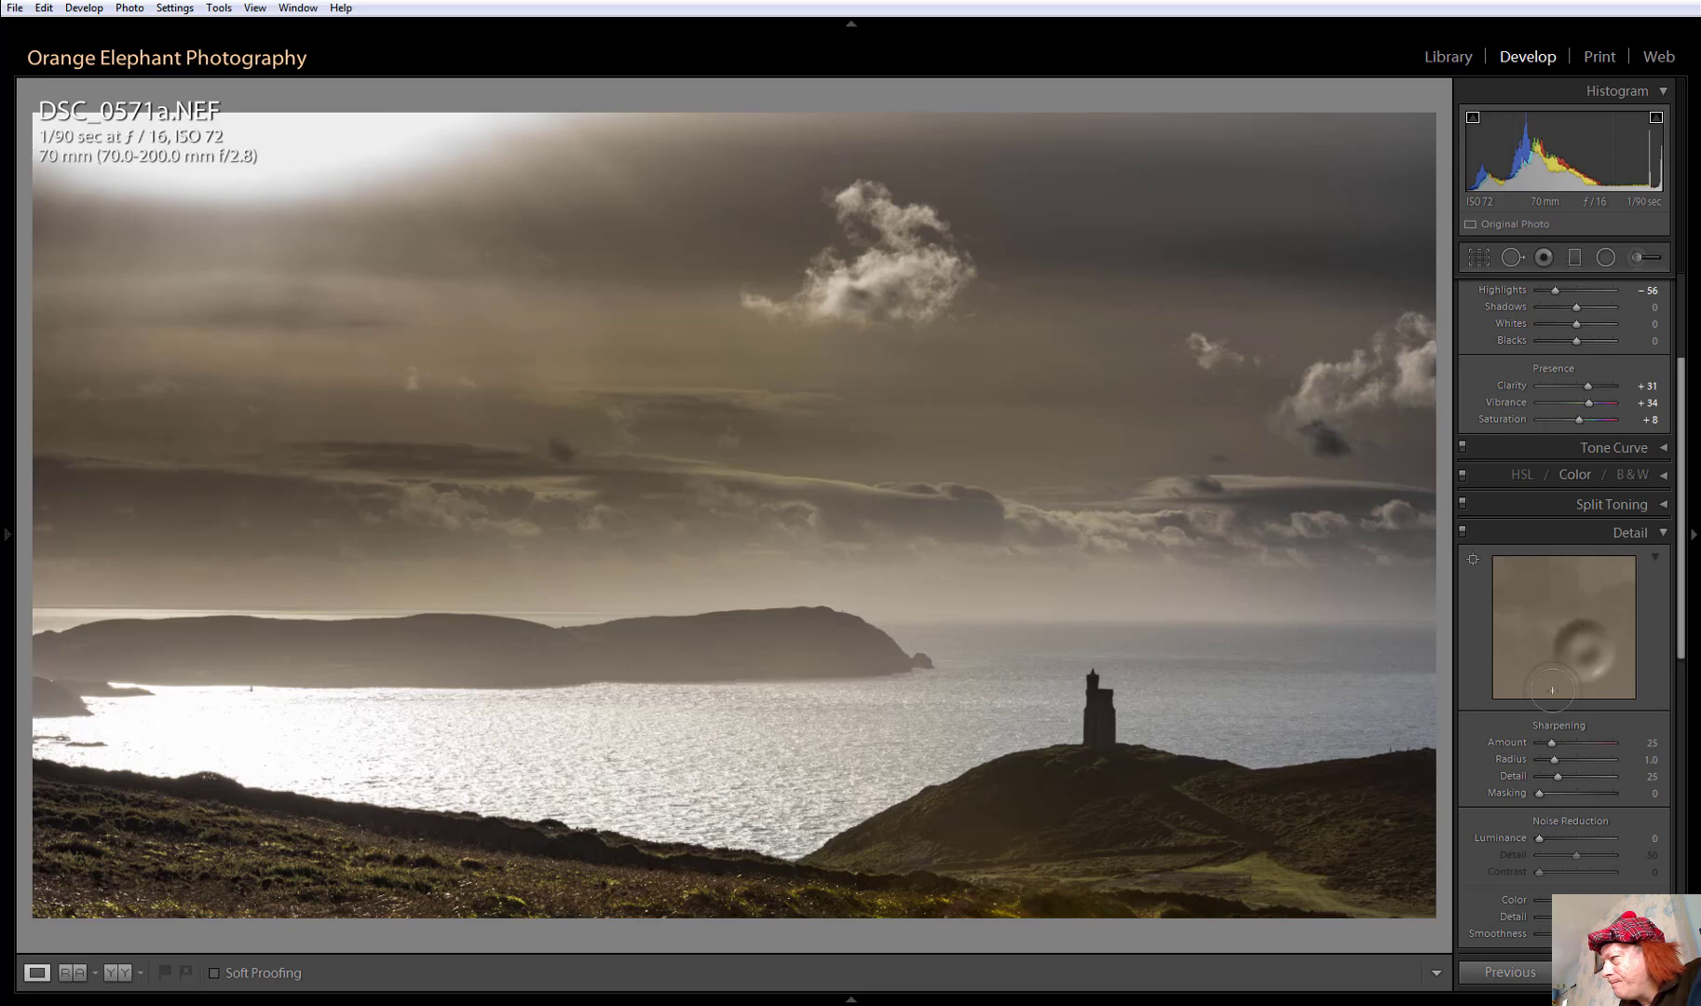
click(1567, 673)
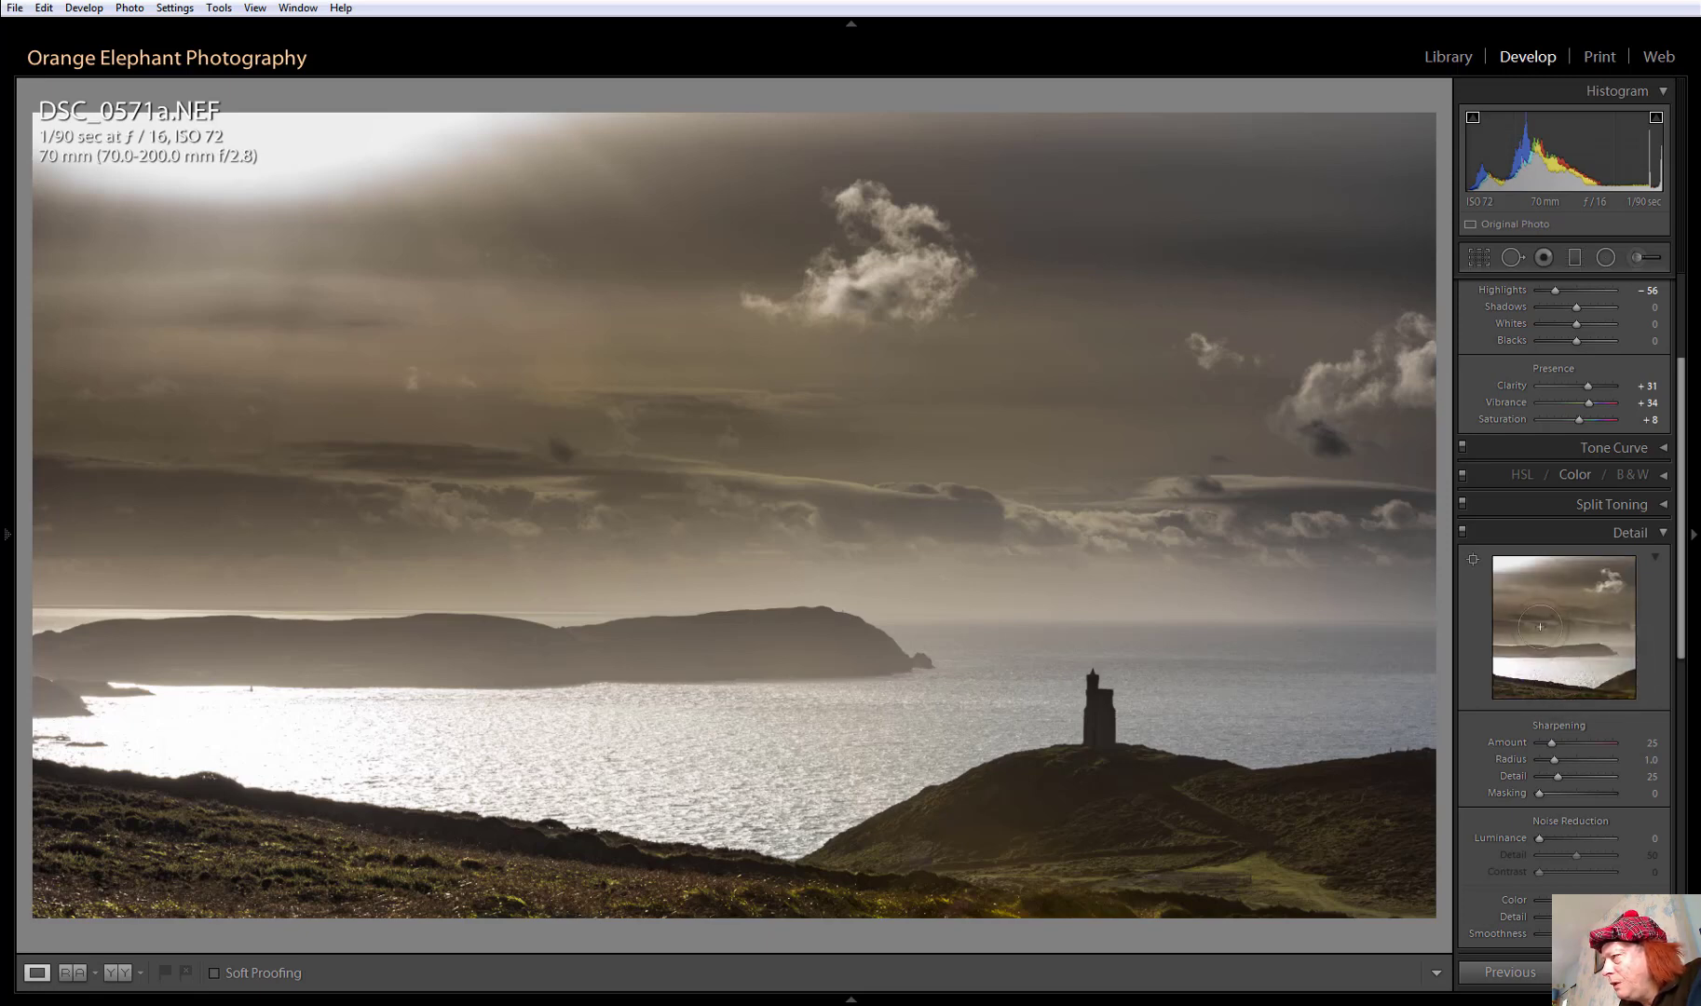
click(1472, 559)
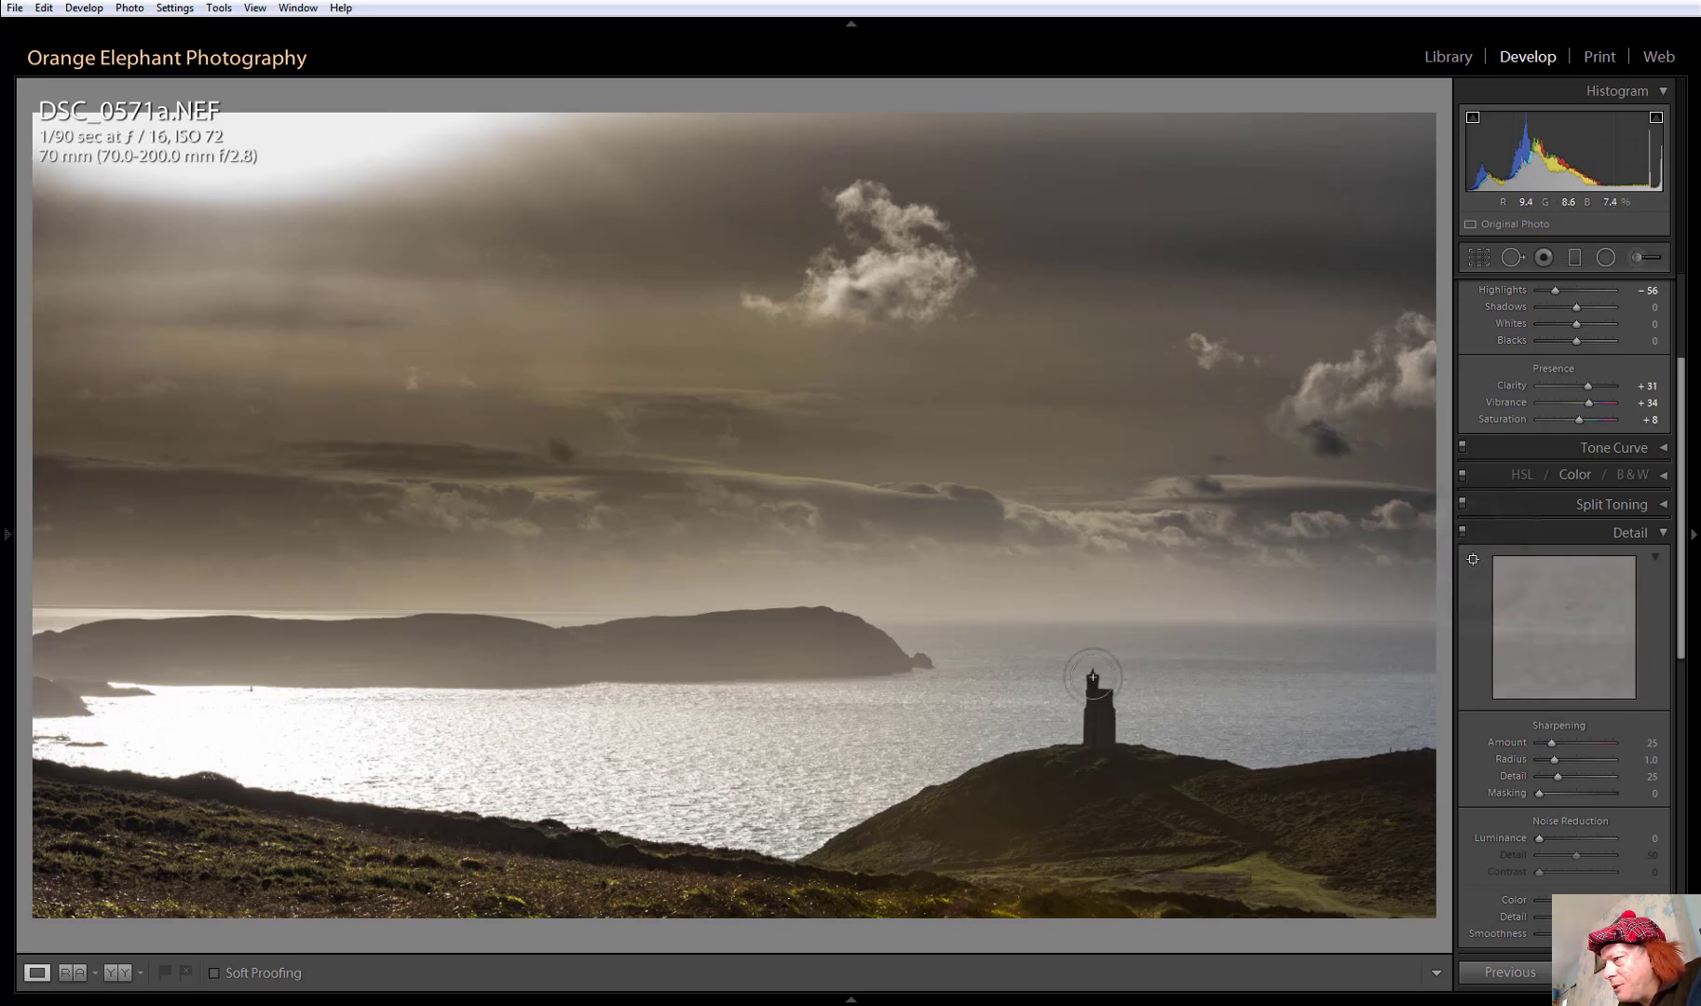
click(1094, 678)
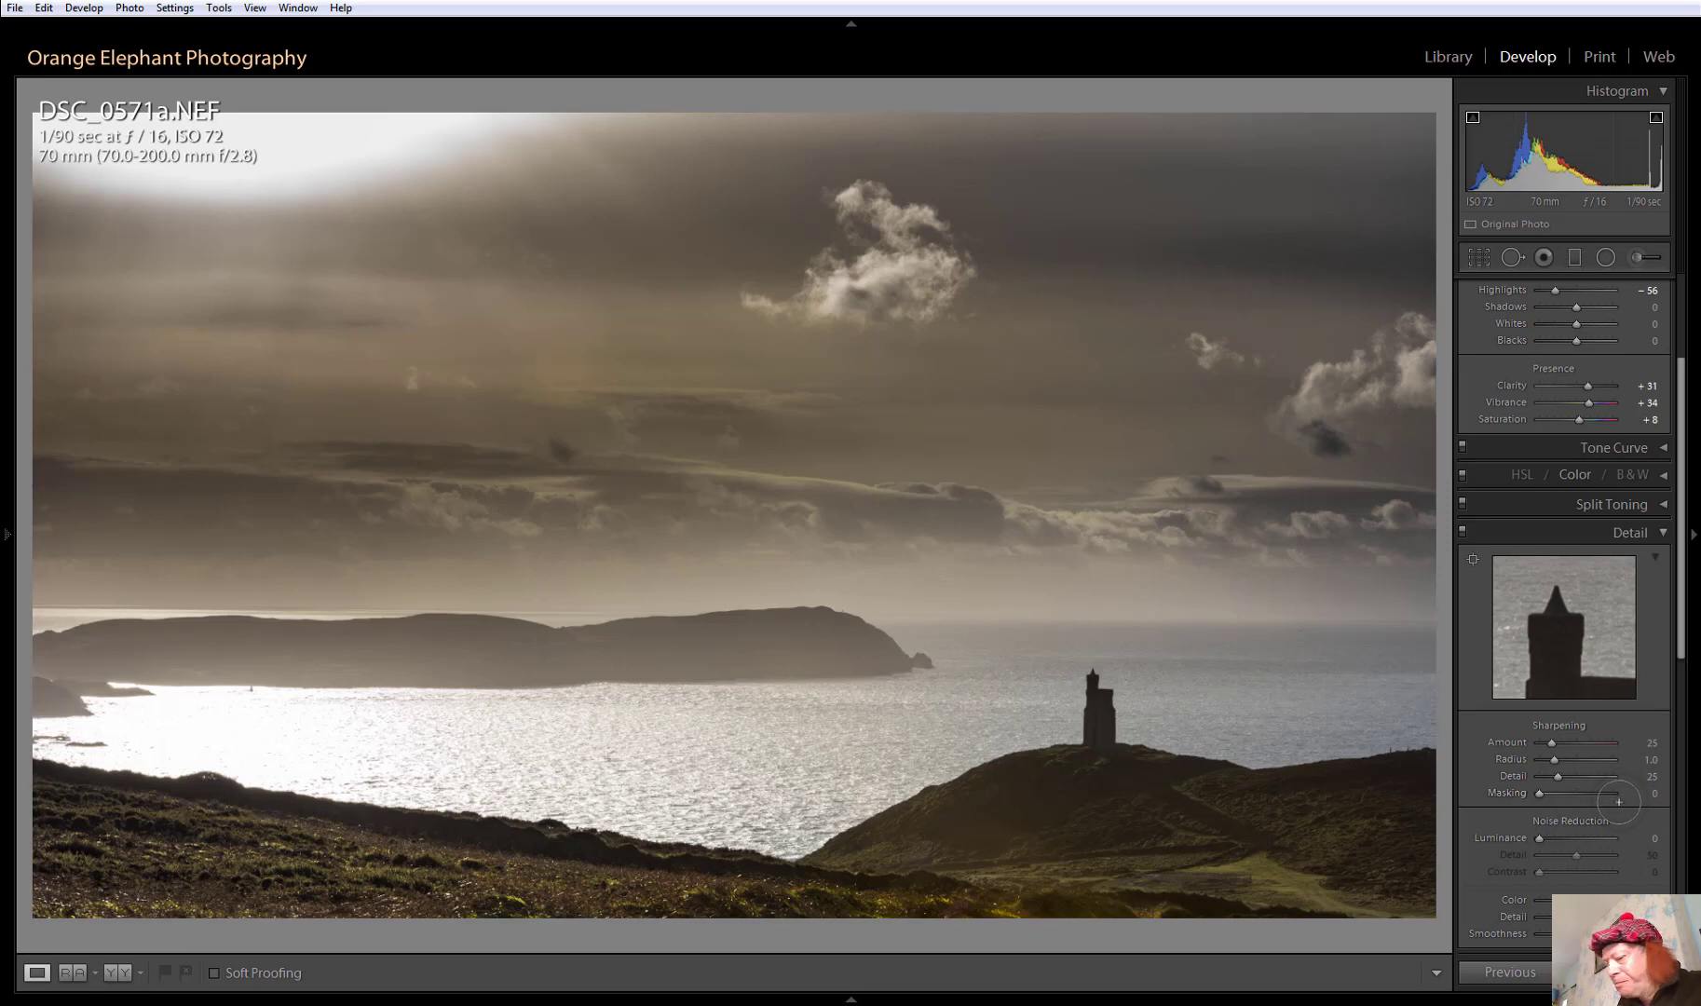
Set the sharpening Masking to 77 while viewing its edge mask, and raise the sharpening Amount to 89
key(super)
key(super)
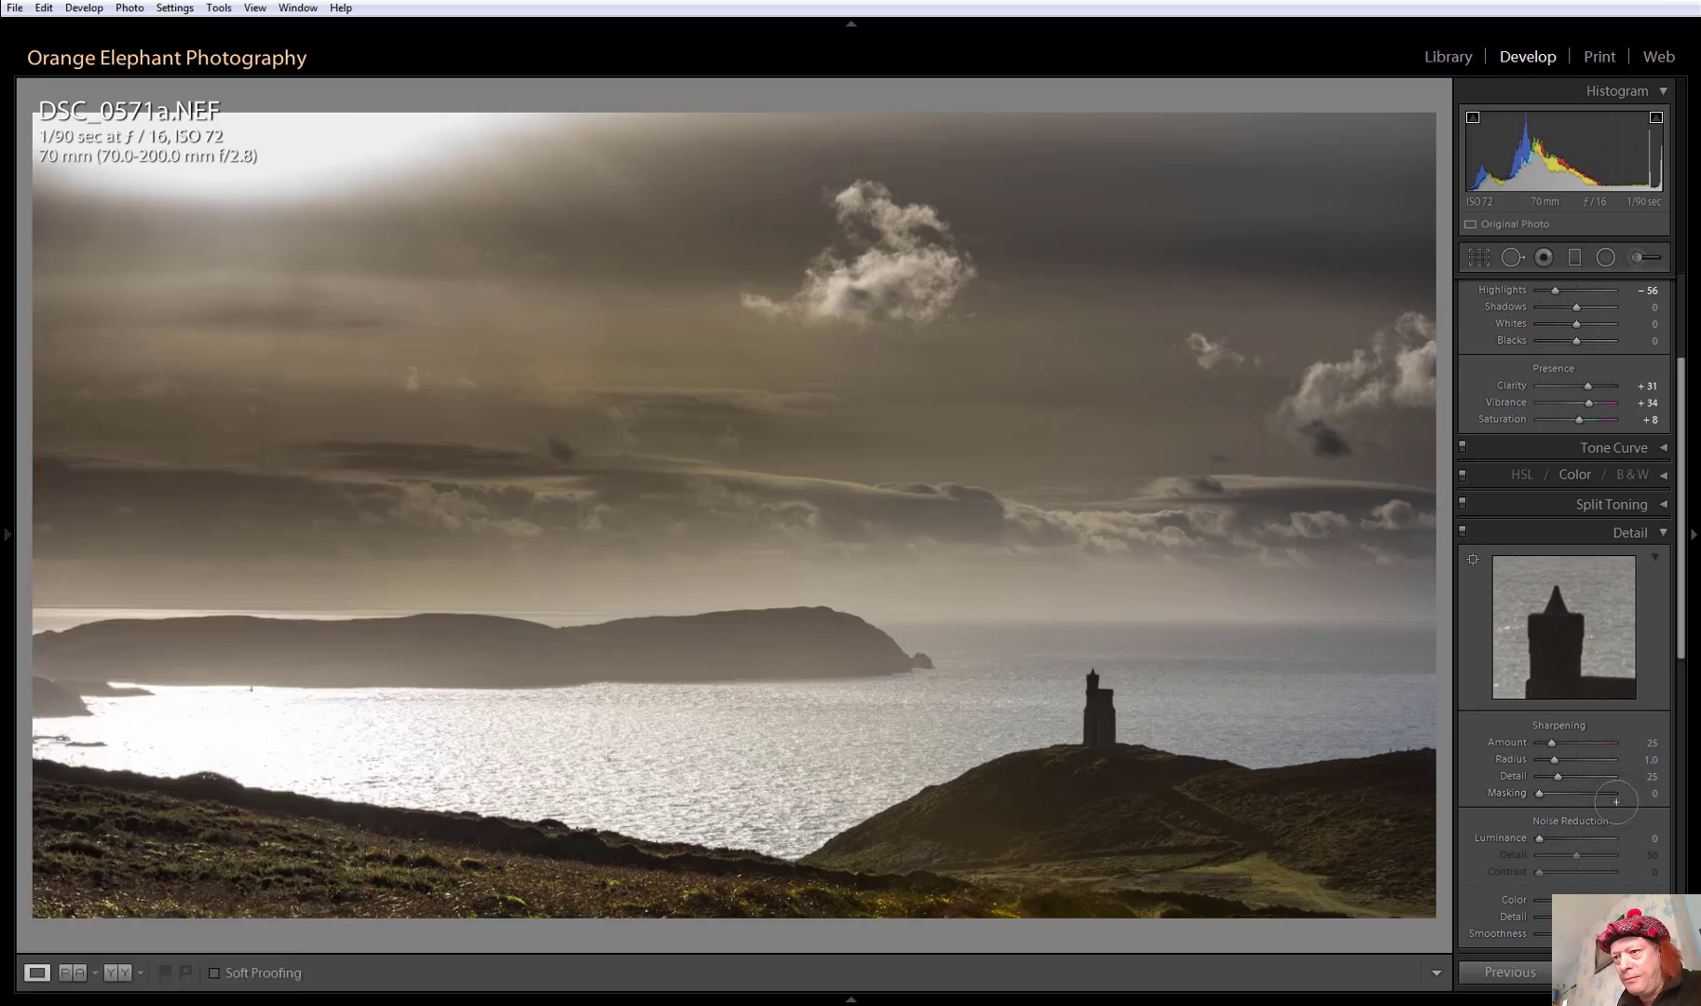
key(alt)
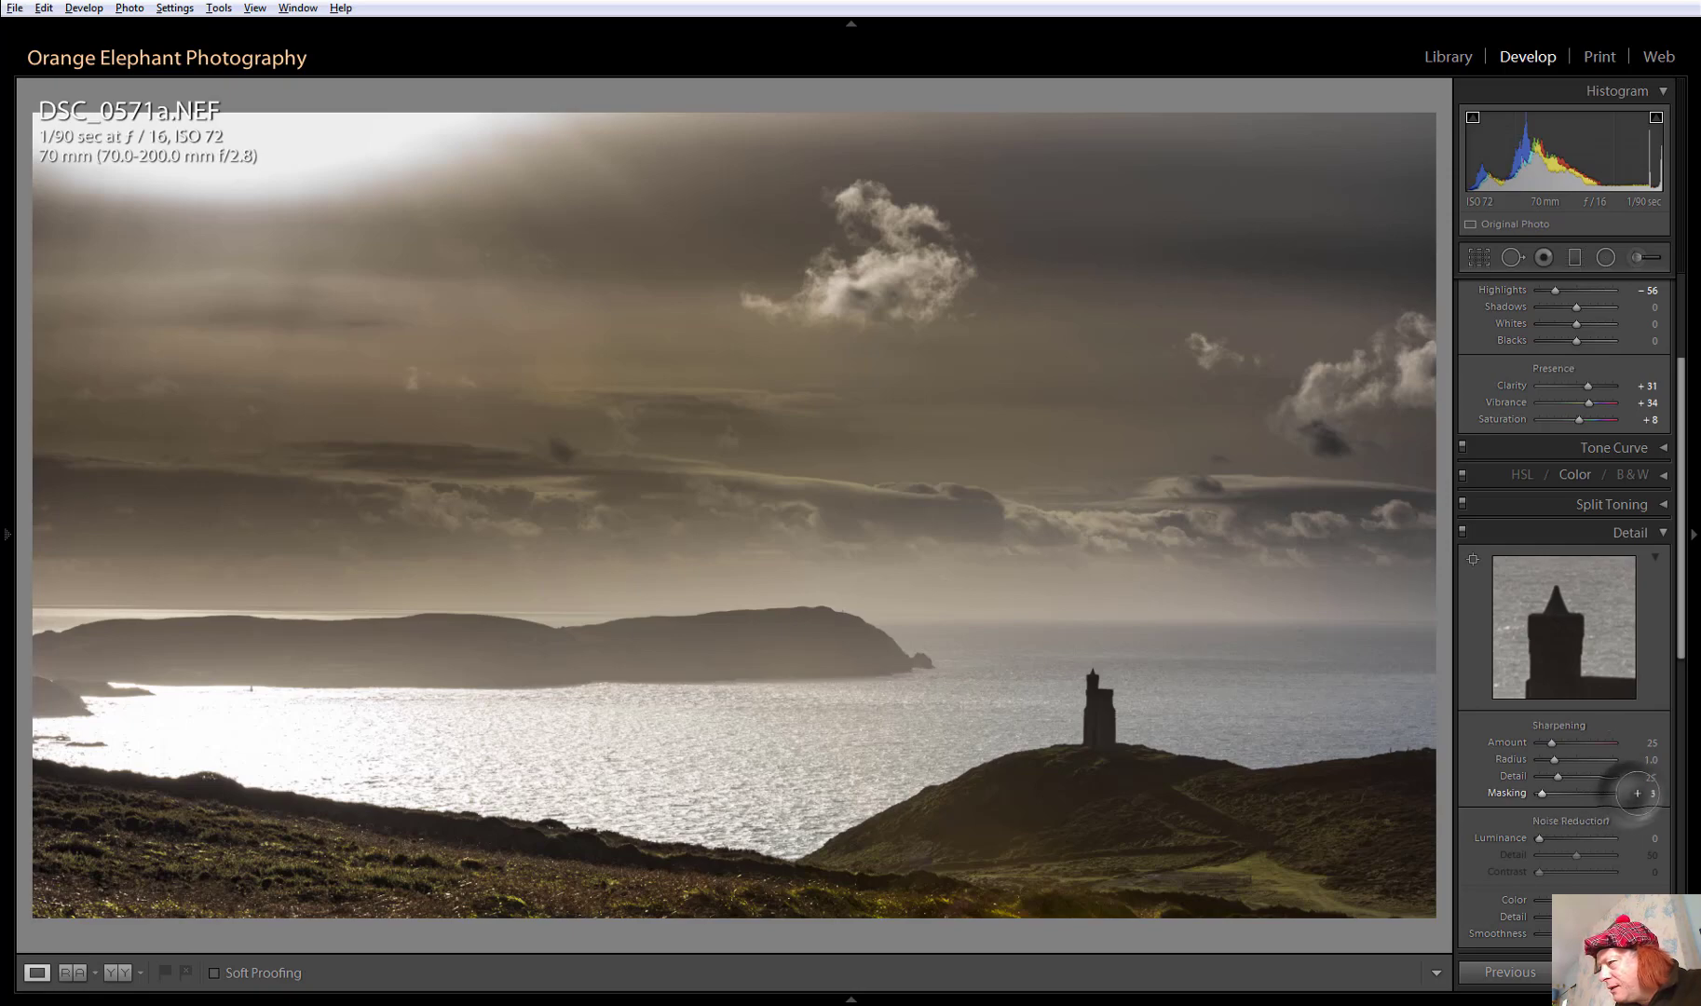
mouse_move(1630, 794)
mouse_down()
mouse_move(1677, 791)
mouse_move(1643, 794)
mouse_up()
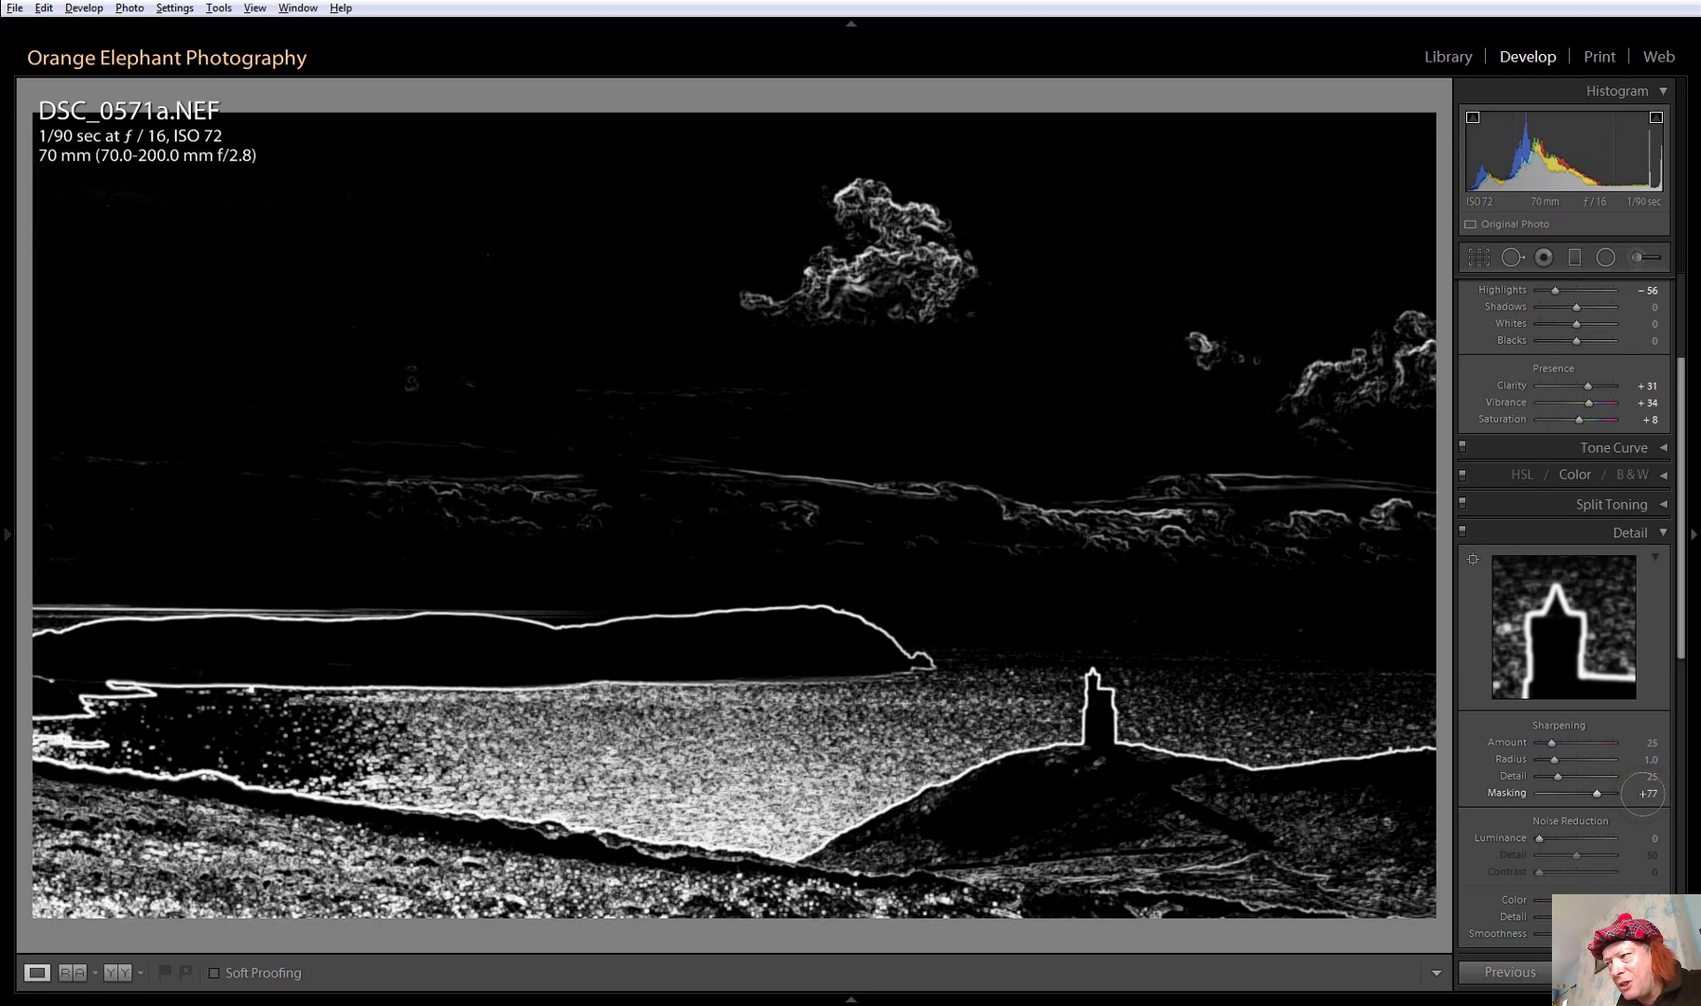
drag(1643, 794, 1643, 794)
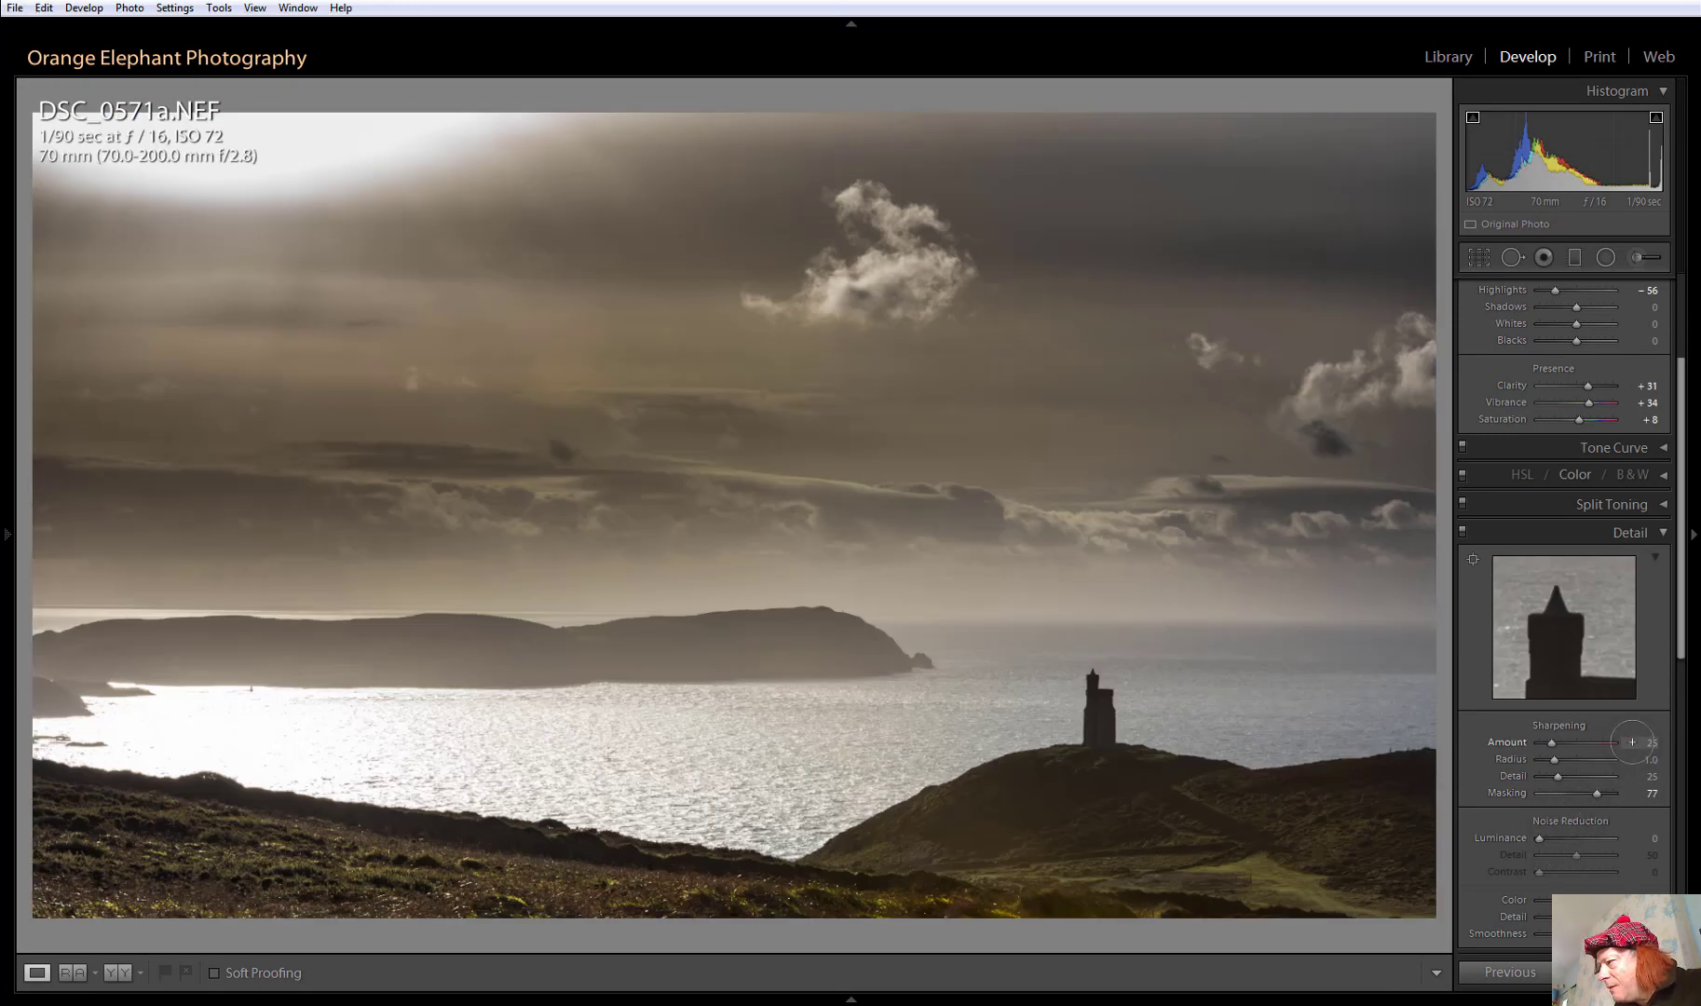
drag(1628, 742, 1693, 745)
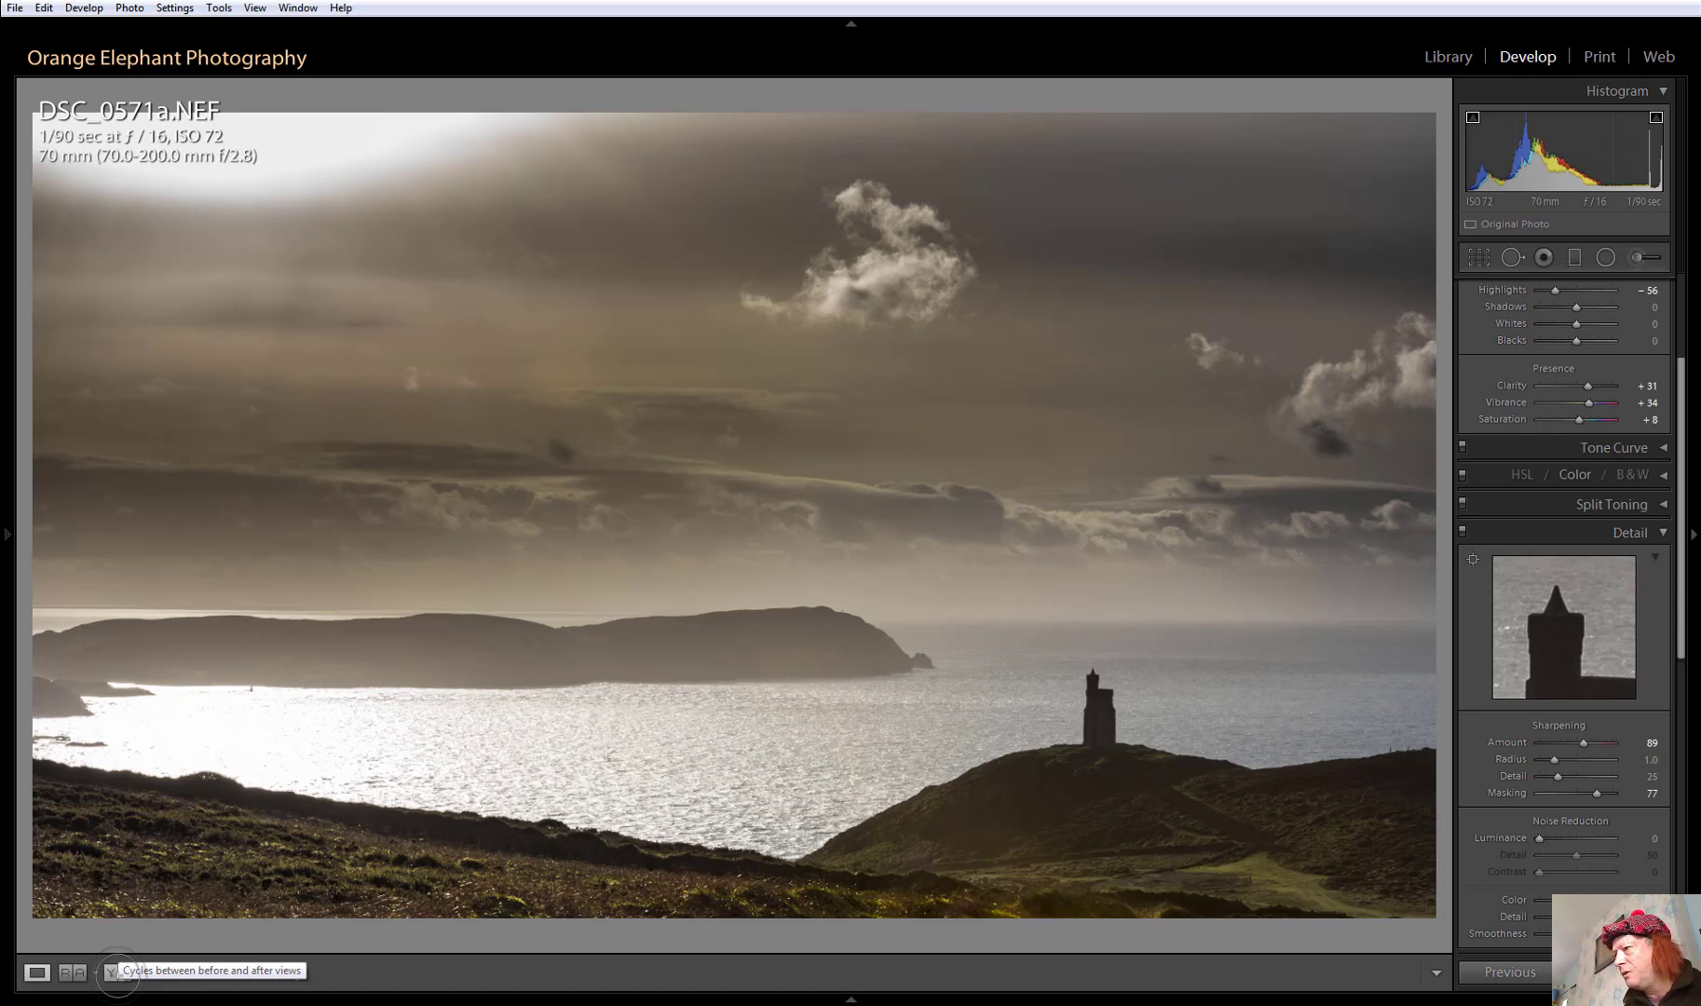
Compare the finished photo with its original side by side, return to the single view, and show it full screen
click(112, 973)
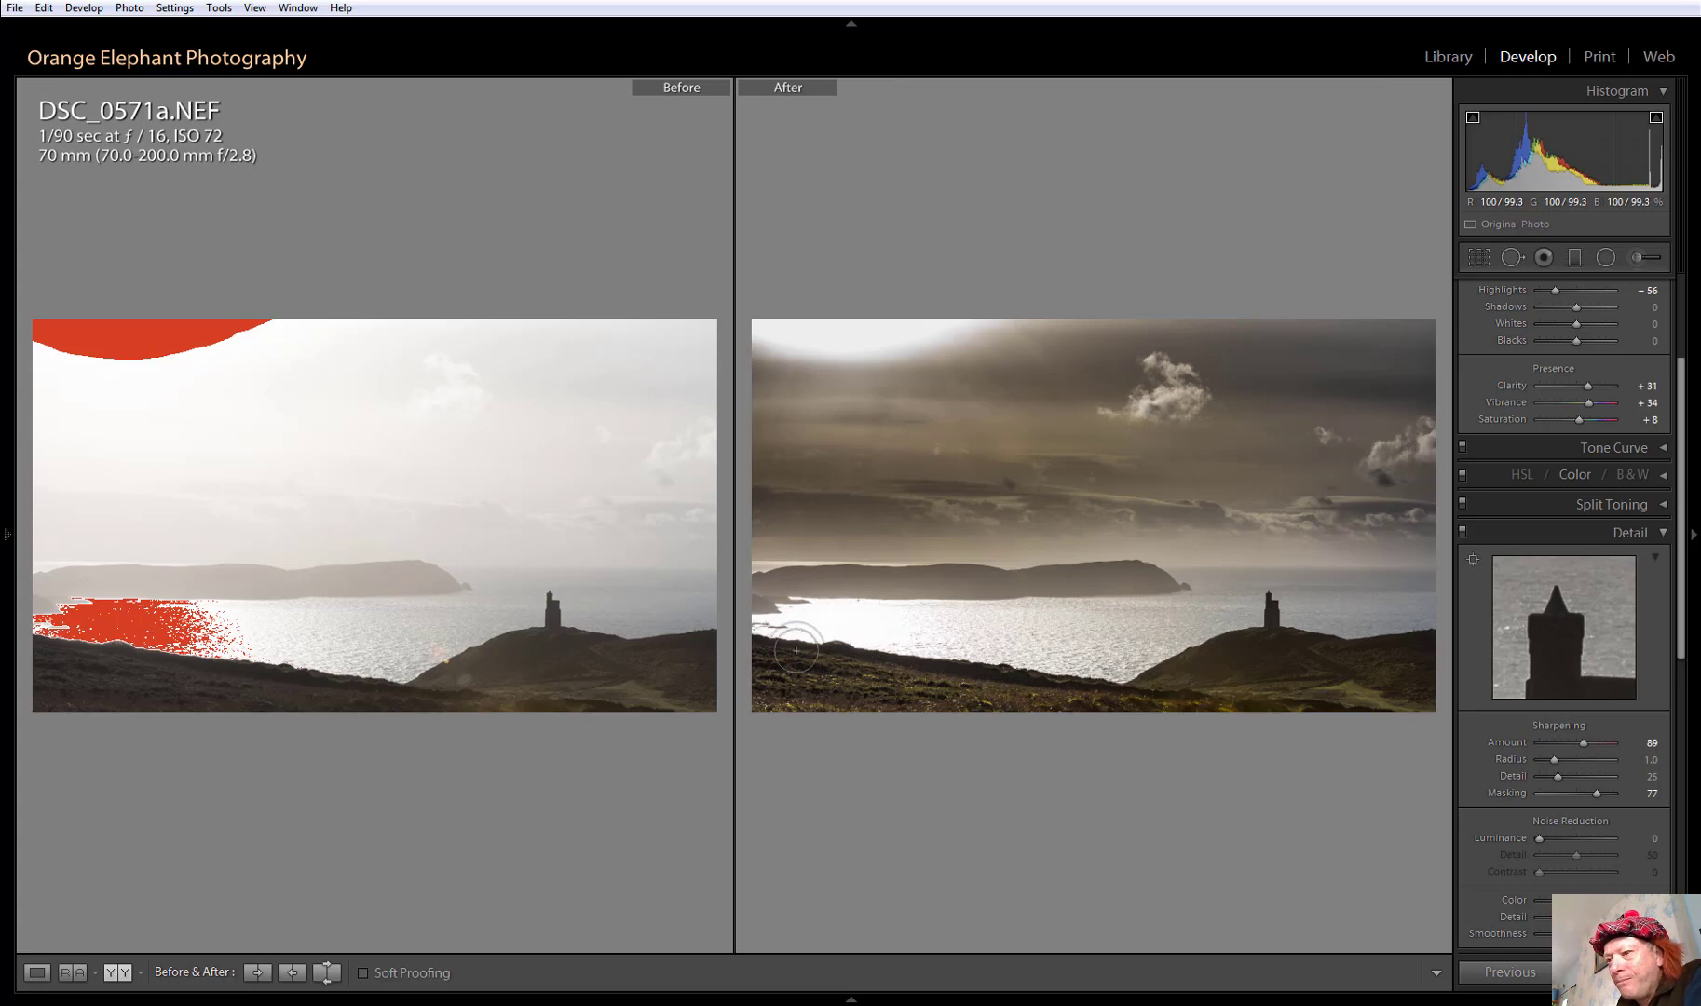
click(36, 973)
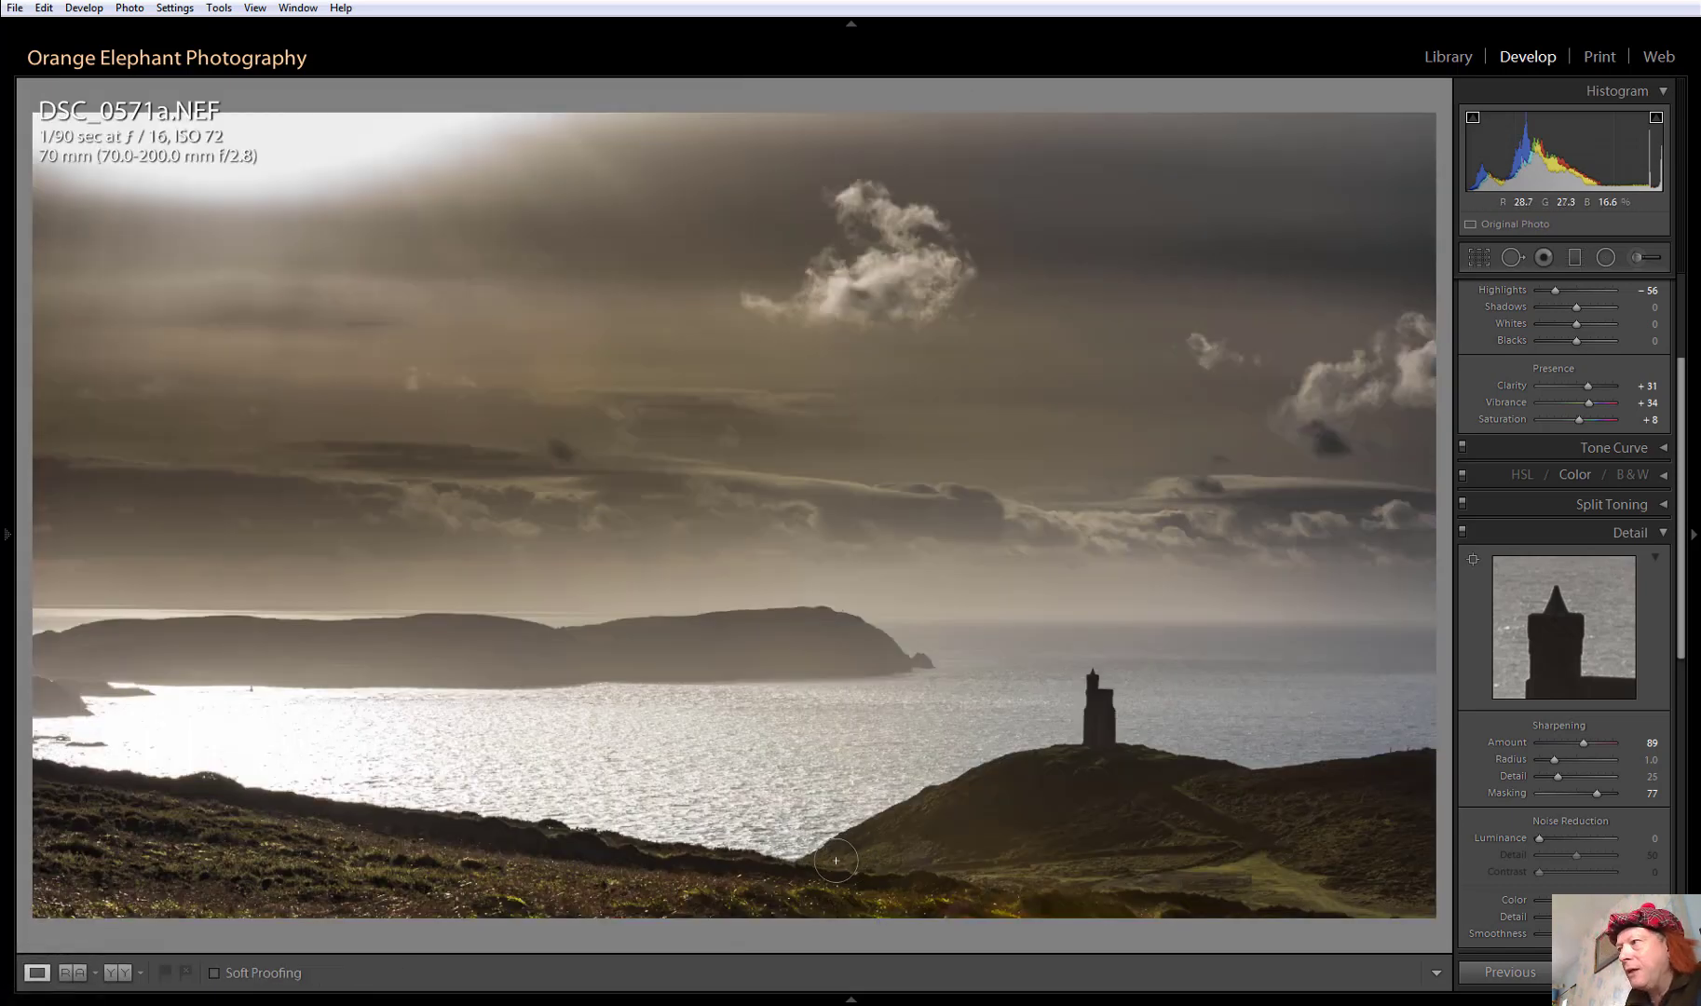
key(f)
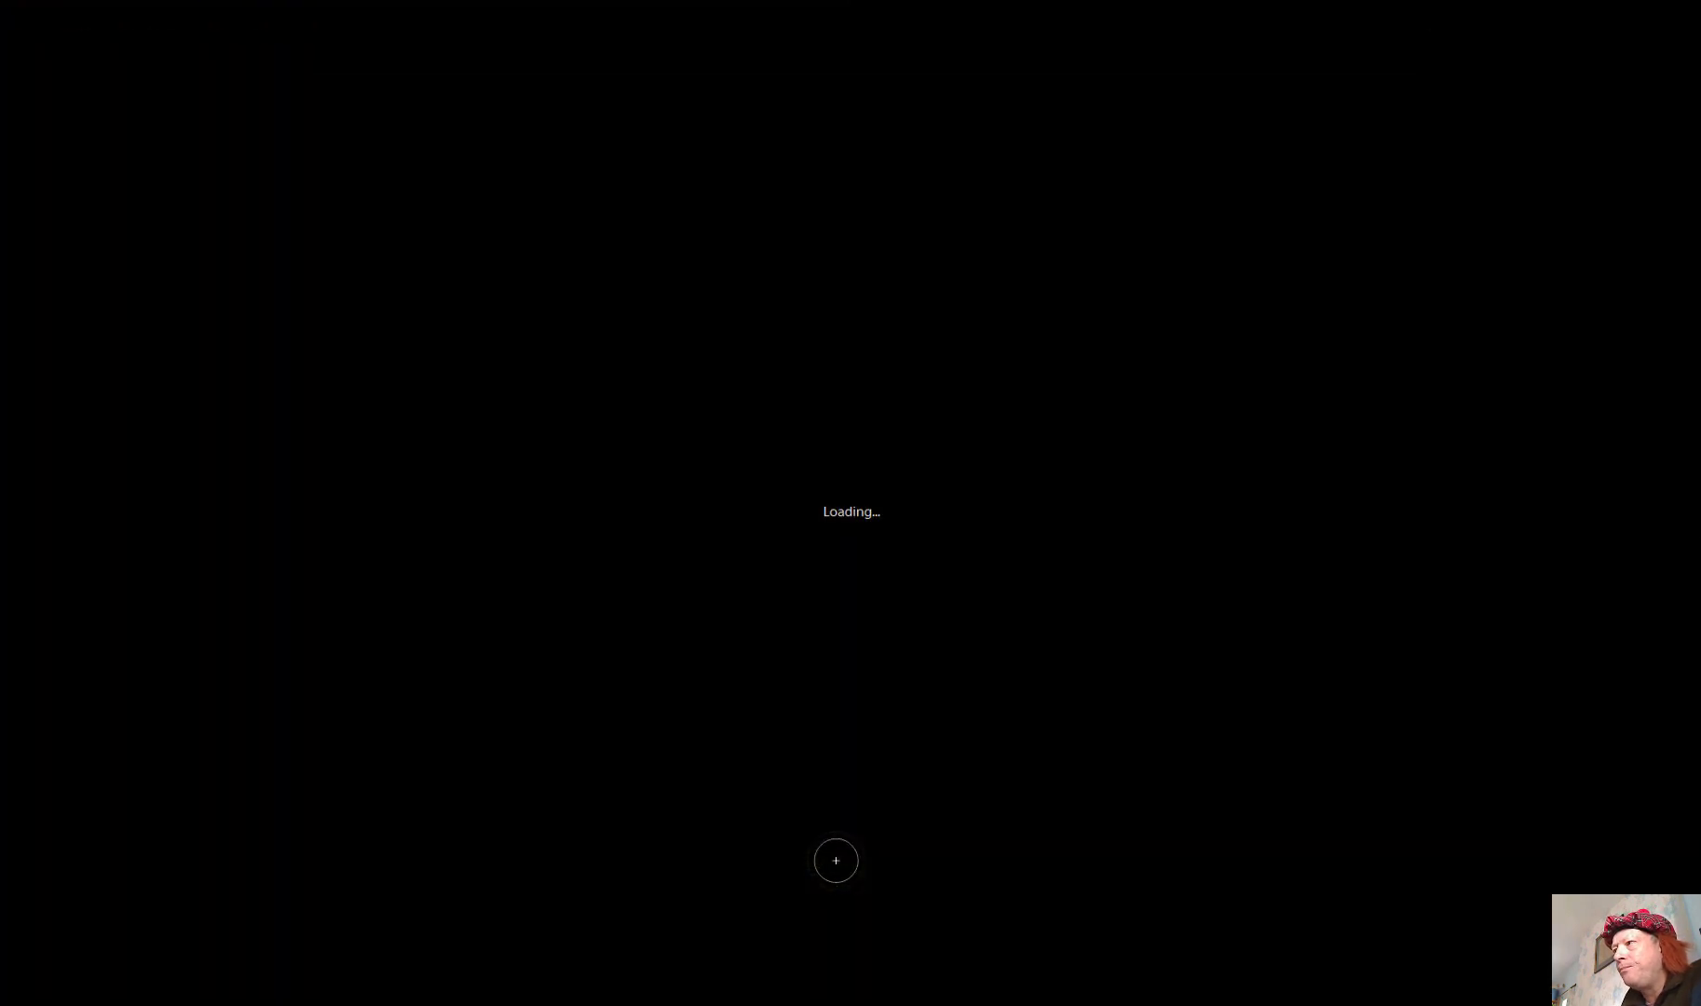